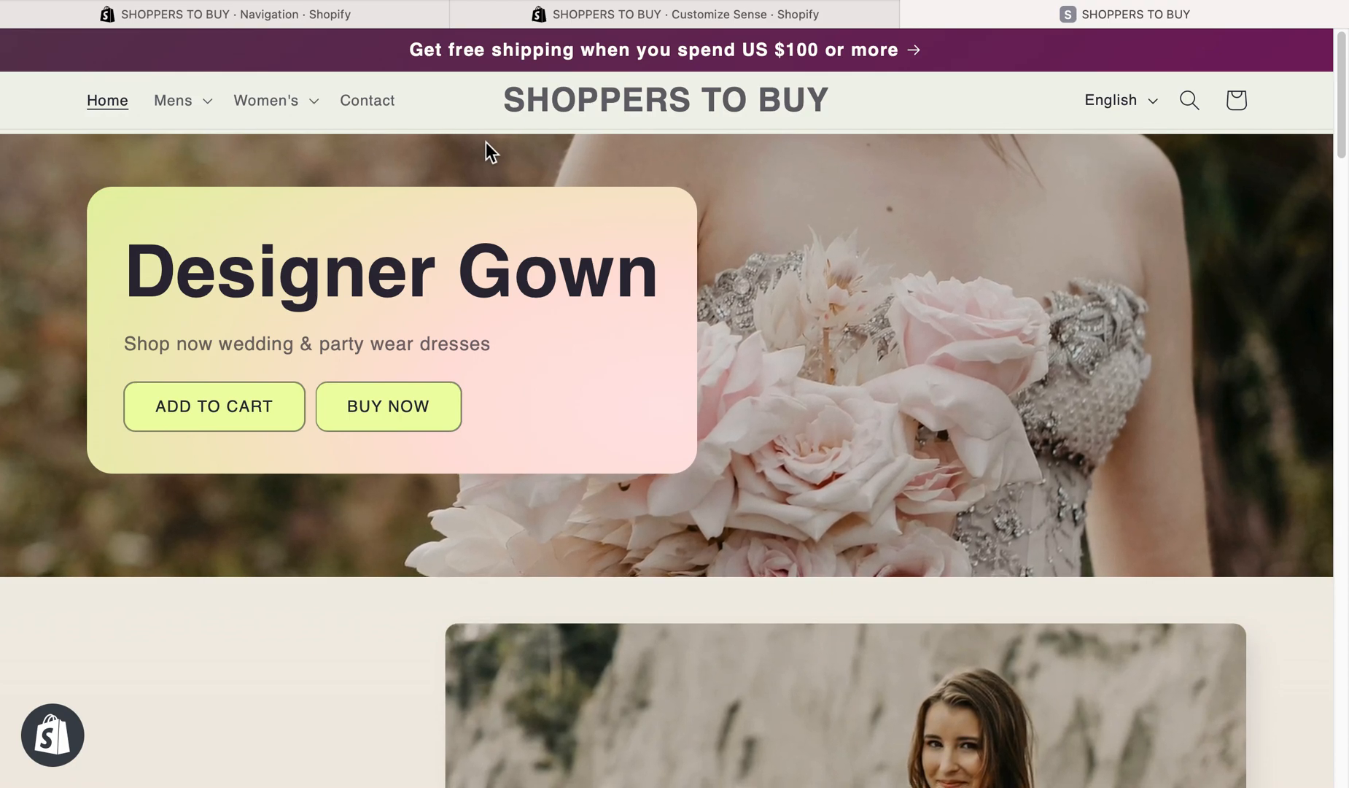
- Open the Men's Top collection from the store's Mens navigation and look over its heading, product listing and footer
left_click(184, 108)
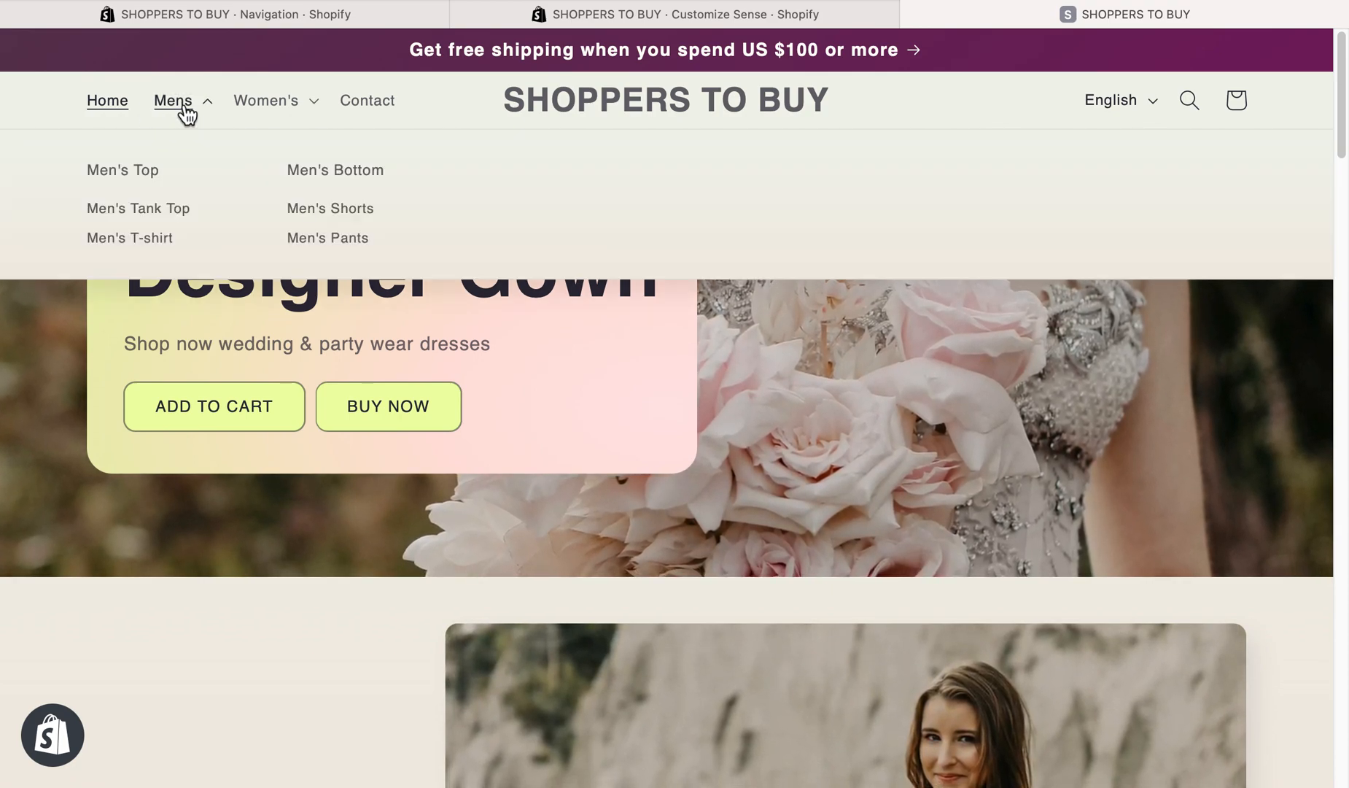
left_click(100, 184)
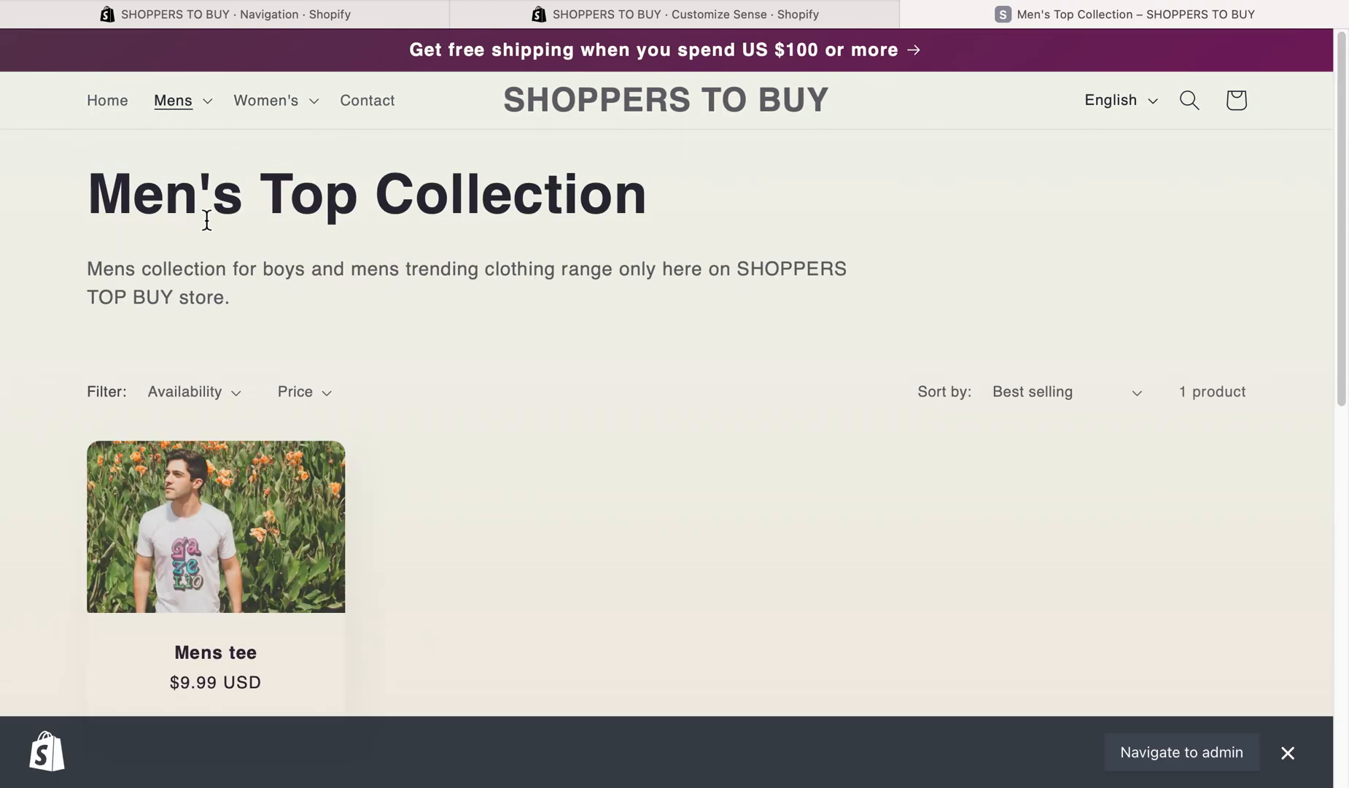
left_click_drag(94, 195, 678, 195)
left_click(755, 196)
scroll(502, 212, "down", 10)
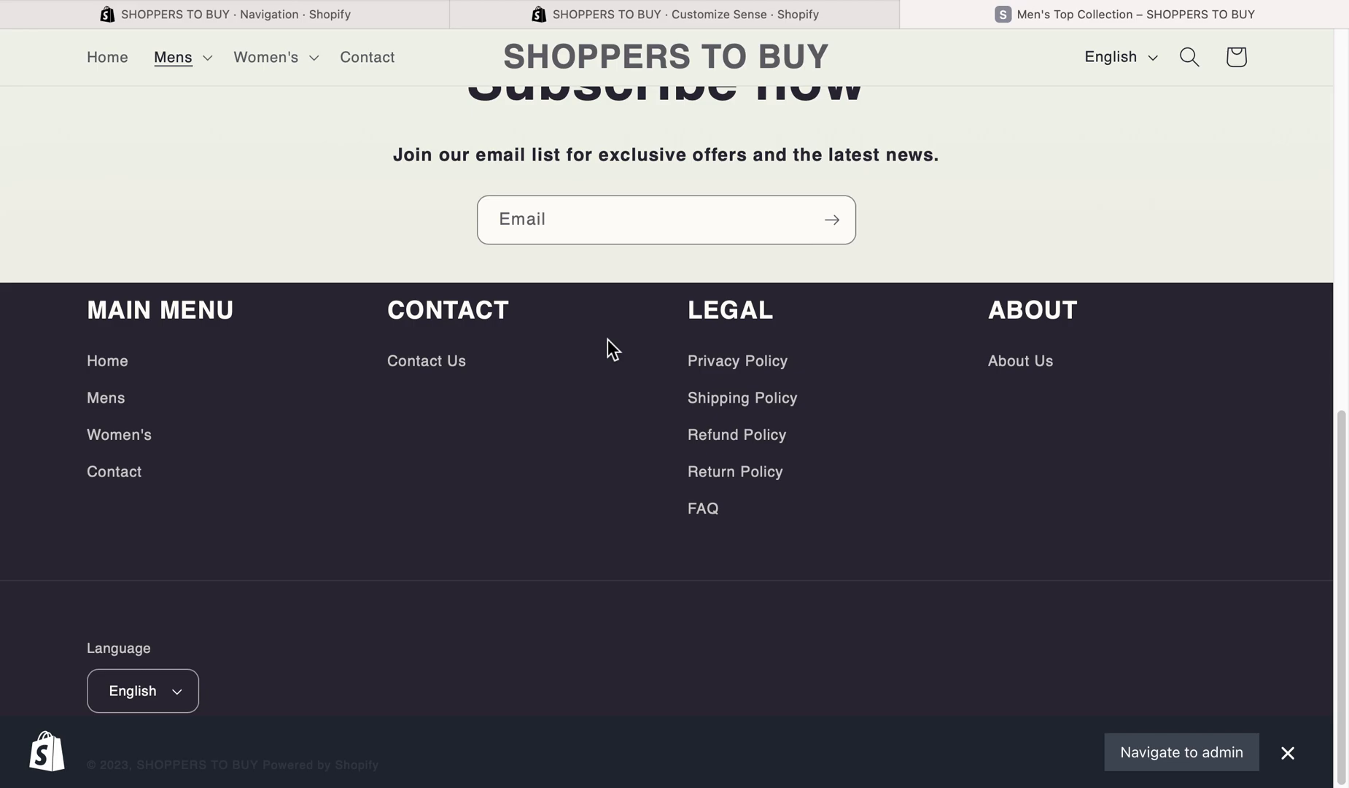
scroll(611, 355, "up", 10)
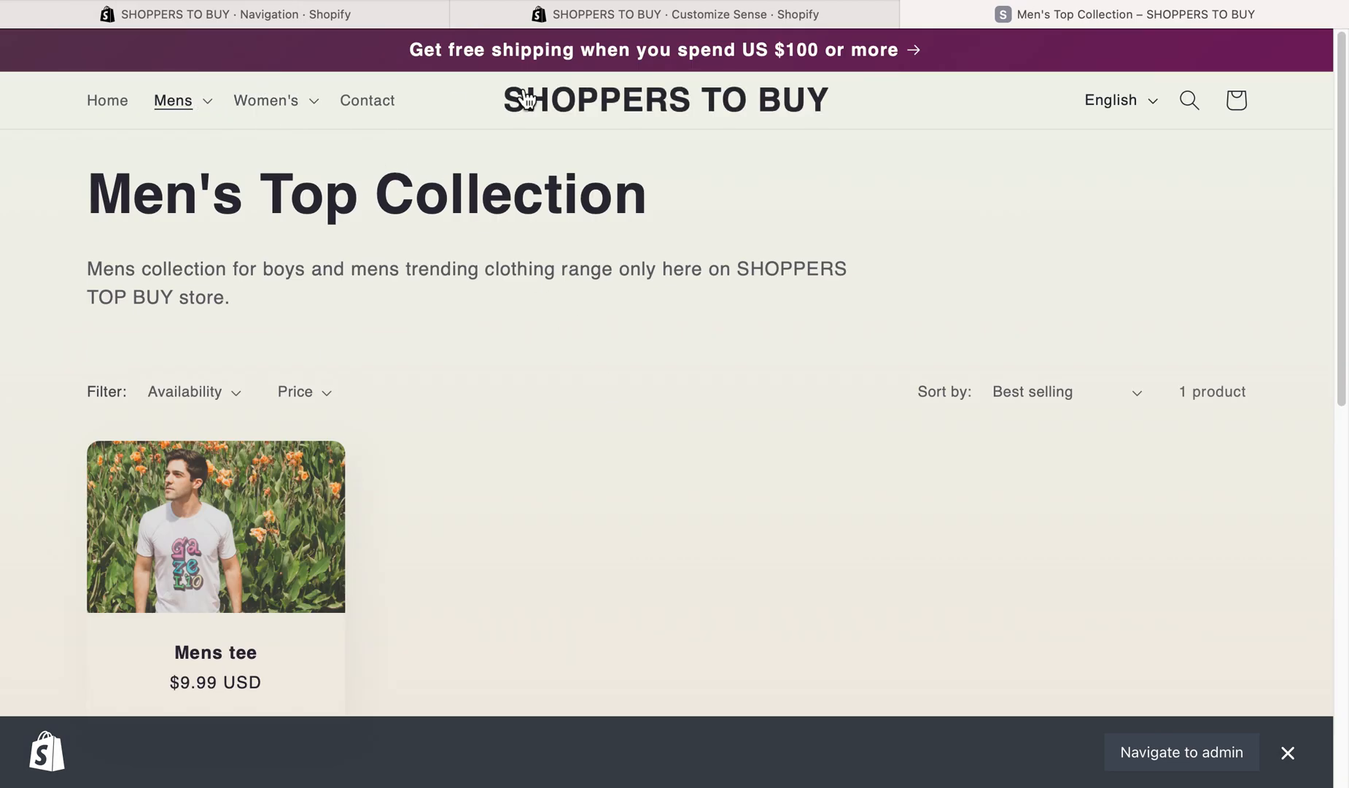
scroll(551, 161, "down", 10)
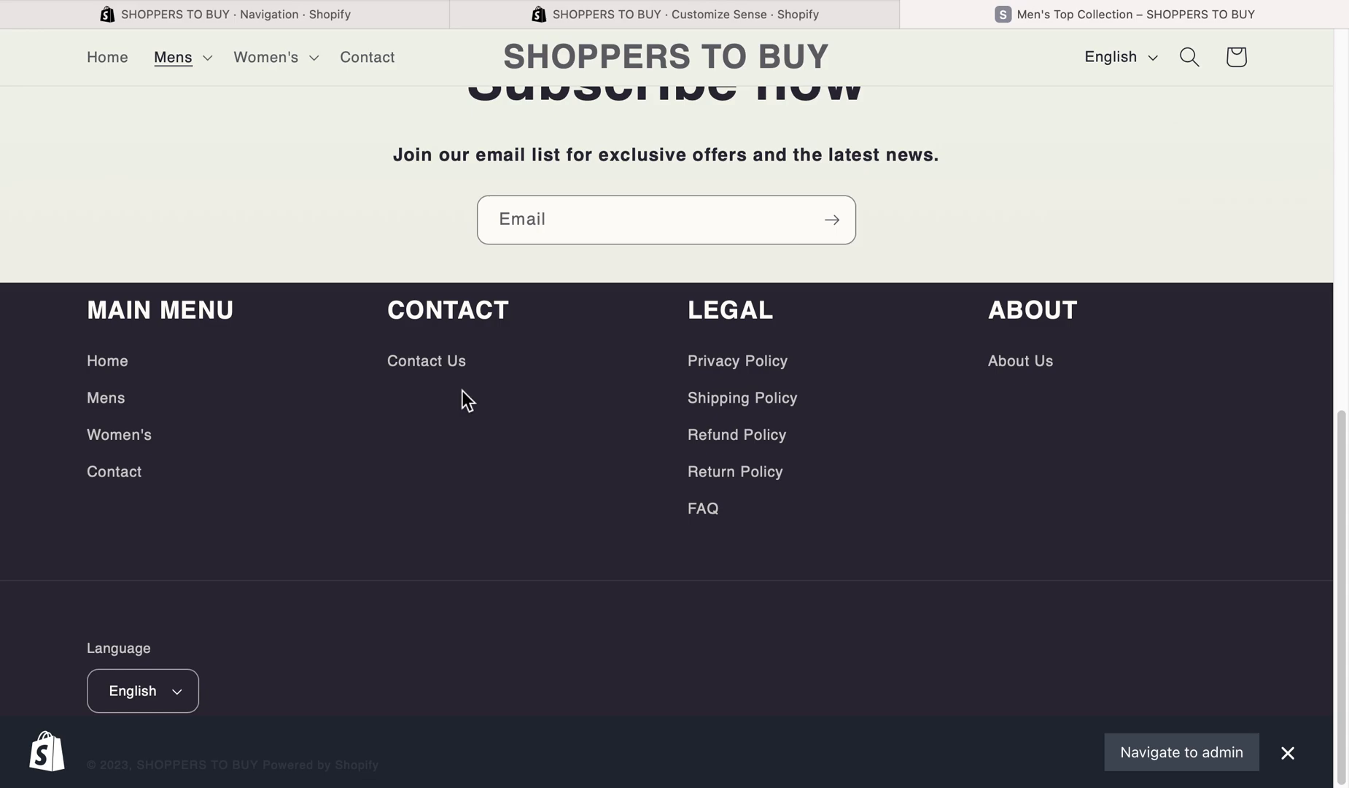
scroll(462, 397, "up", 10)
scroll(371, 437, "down", 5)
- Open the Mens tee product page and examine its title, price and purchase options
left_click(230, 184)
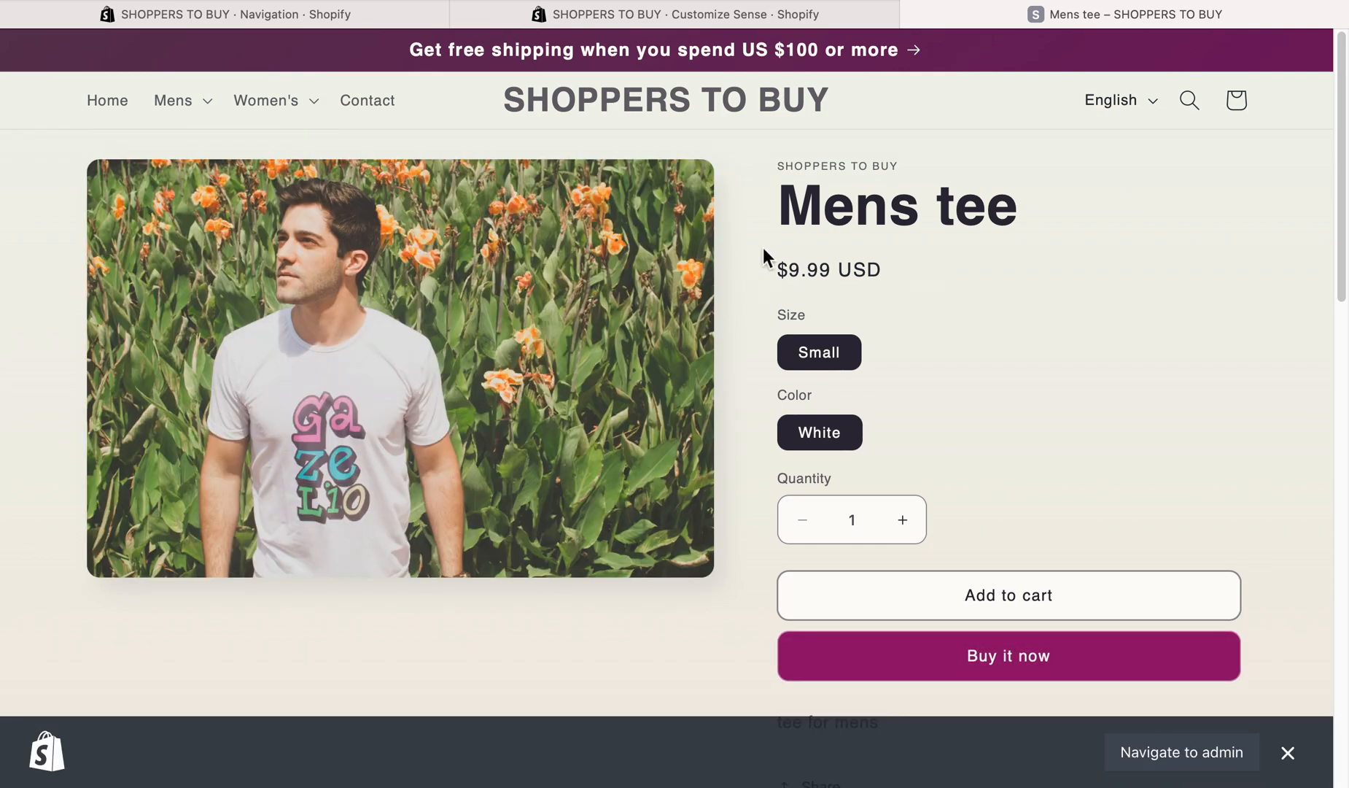
left_click_drag(784, 211, 1060, 211)
left_click(1060, 250)
left_click_drag(788, 265, 895, 252)
left_click(914, 330)
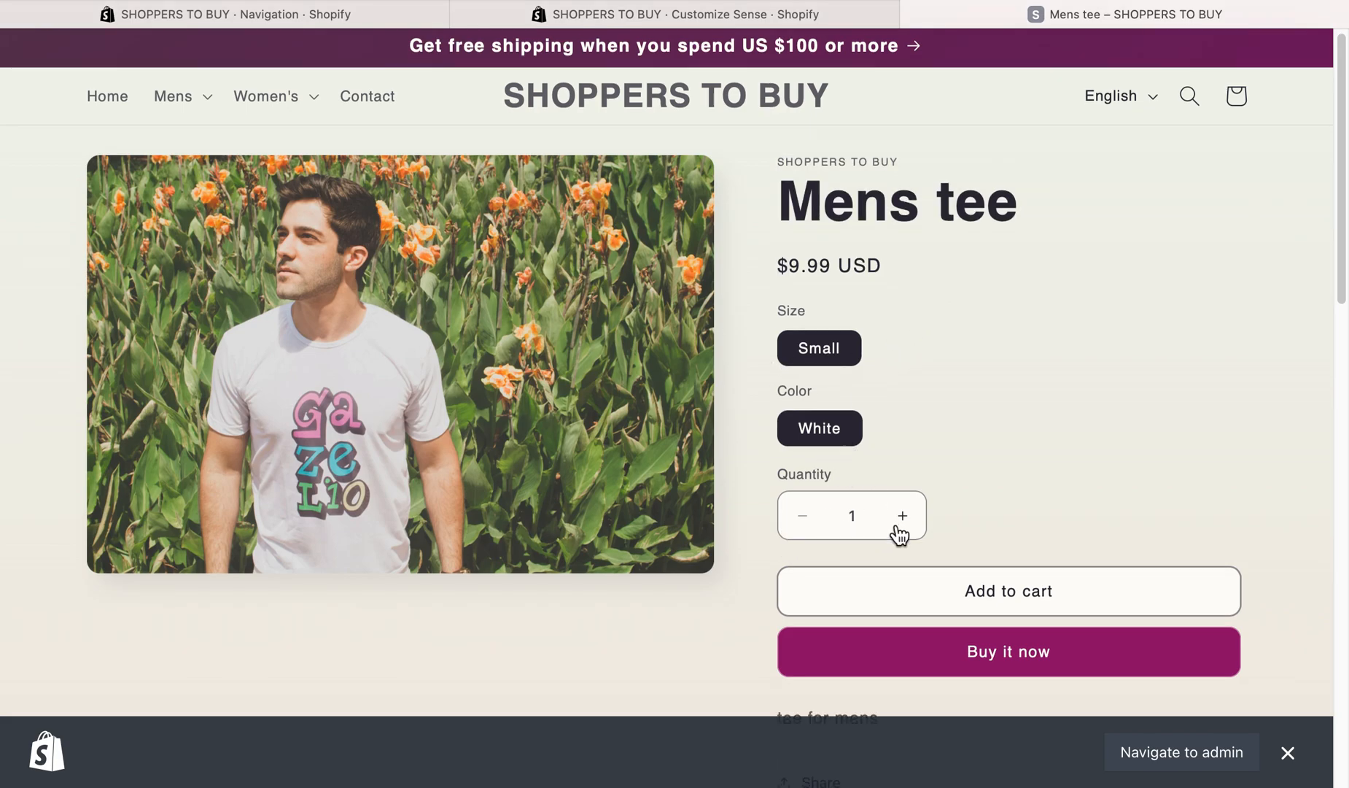
- Examine the rest of the Mens tee page, including the description, product recommendations, email signup and footer links
scroll(962, 532, "down", 2)
scroll(948, 612, "down", 1)
scroll(996, 599, "down", 5)
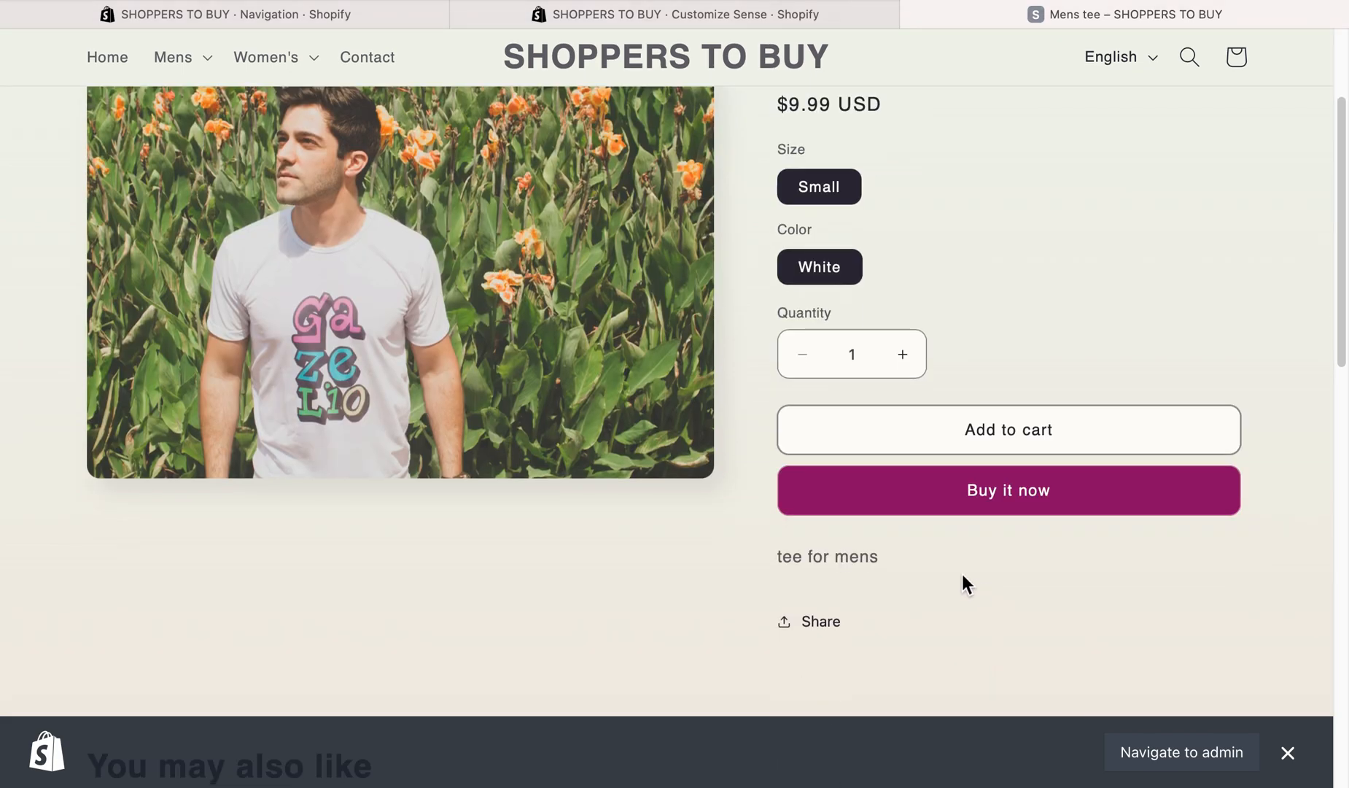
scroll(861, 365, "down", 8)
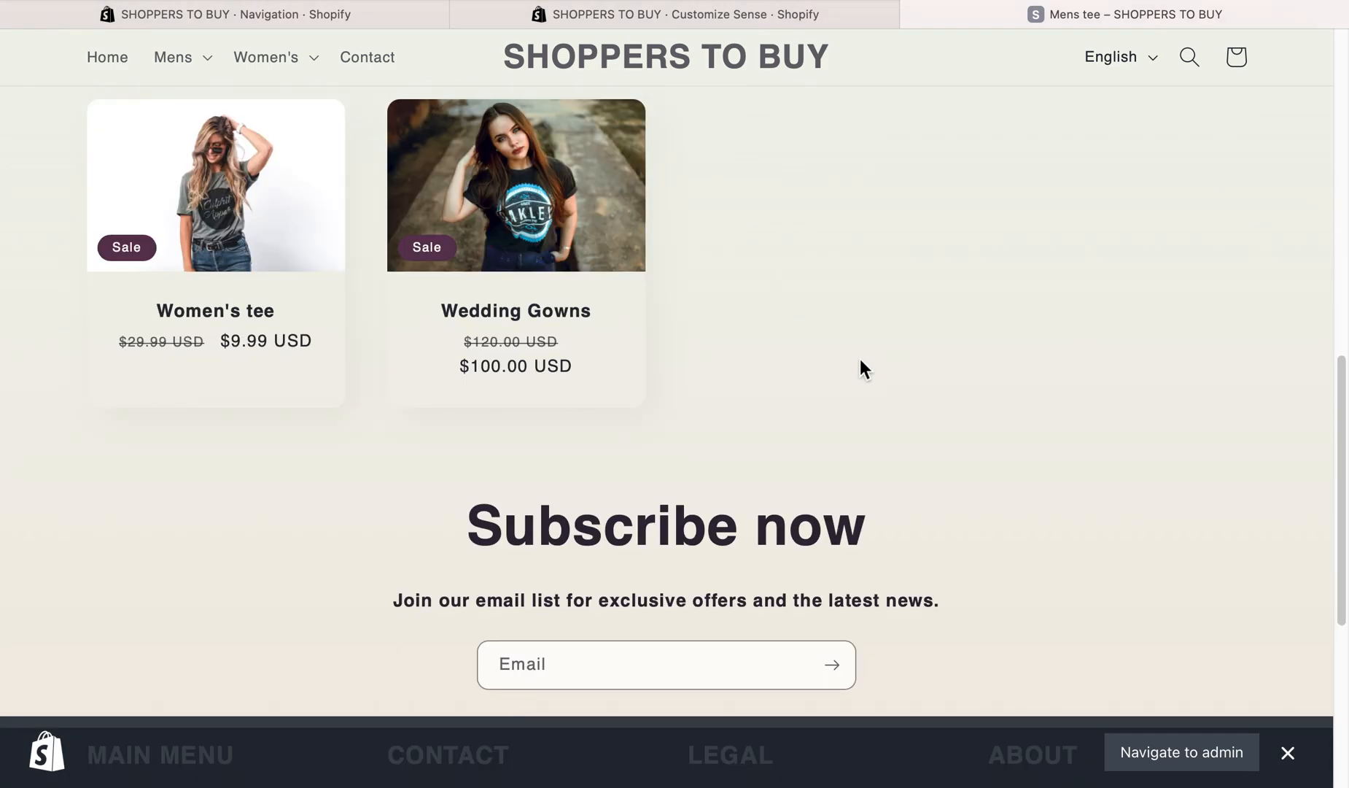
scroll(802, 361, "up", 14)
scroll(271, 605, "down", 1)
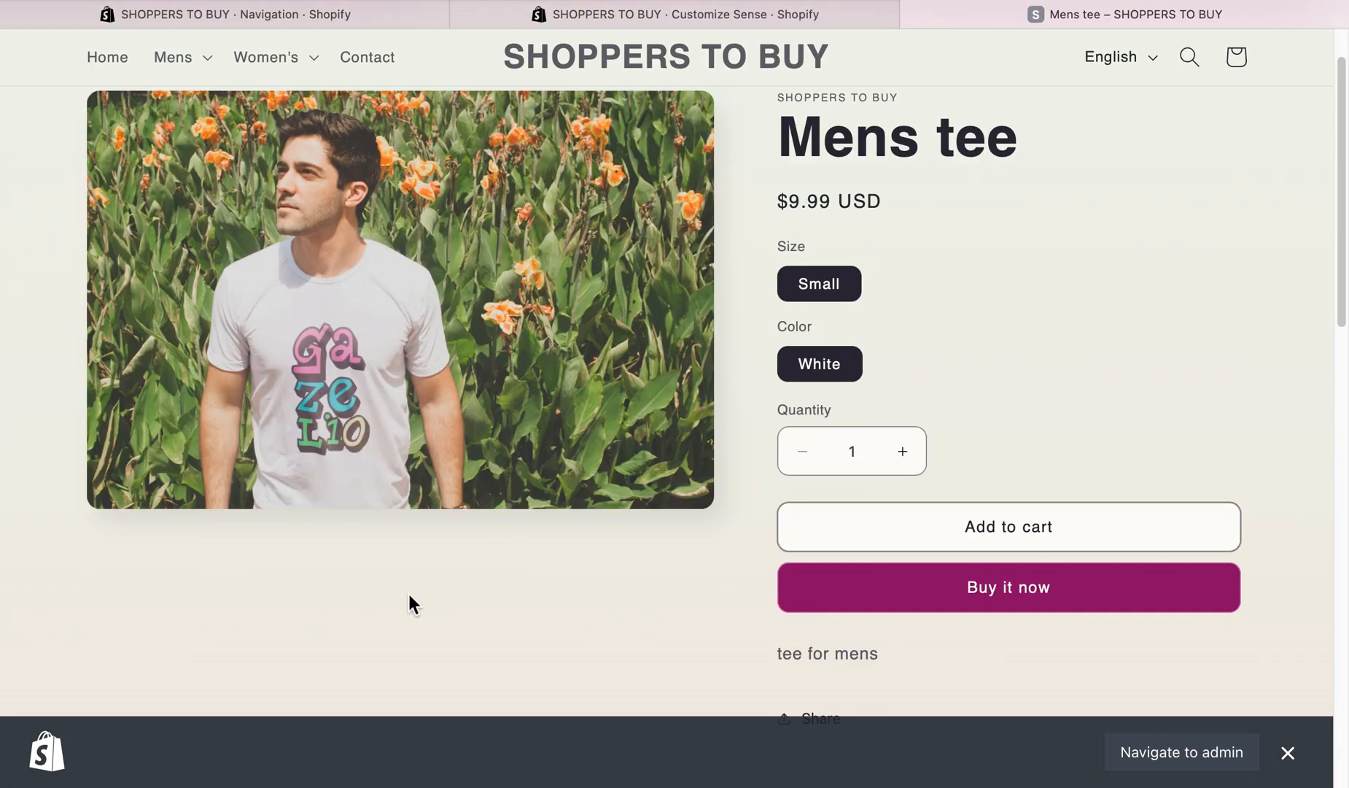
scroll(243, 569, "down", 5)
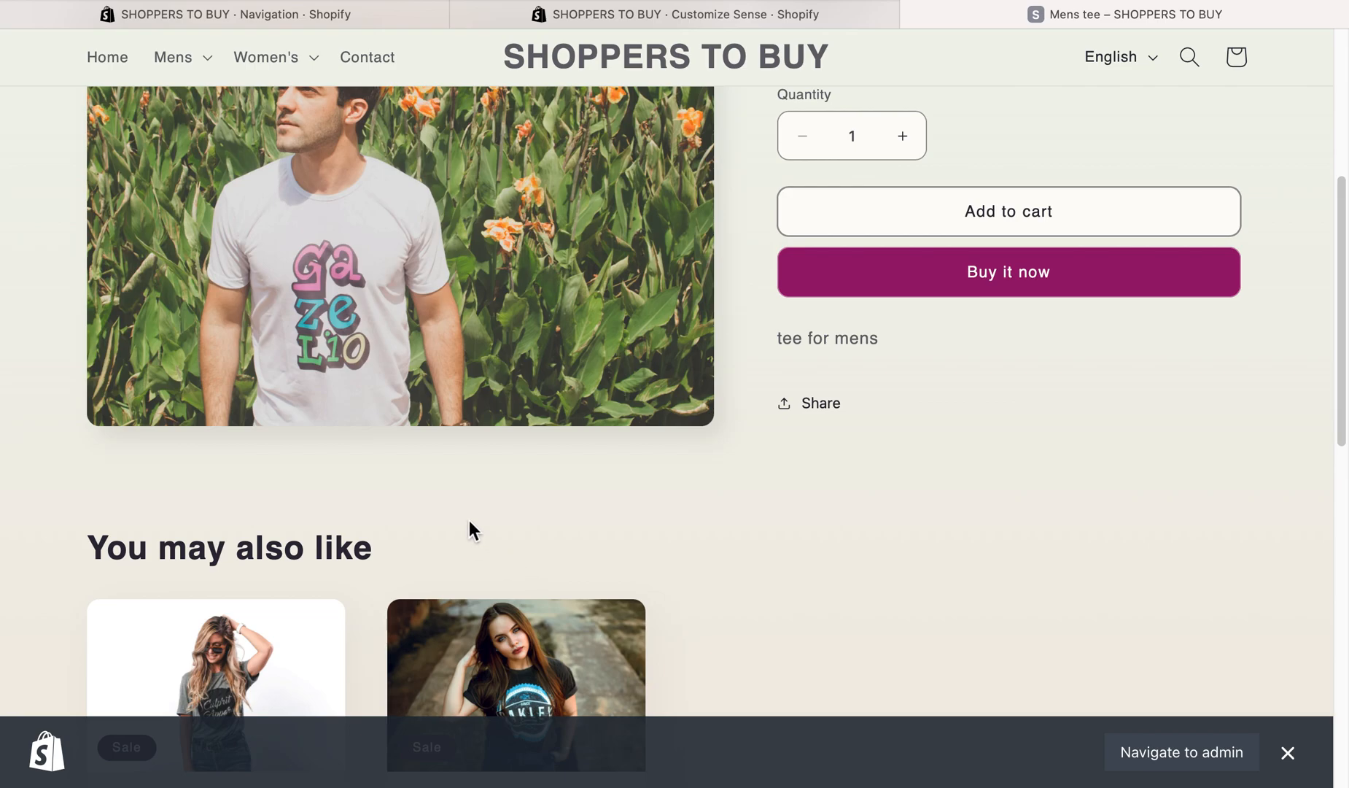
scroll(474, 514, "up", 3)
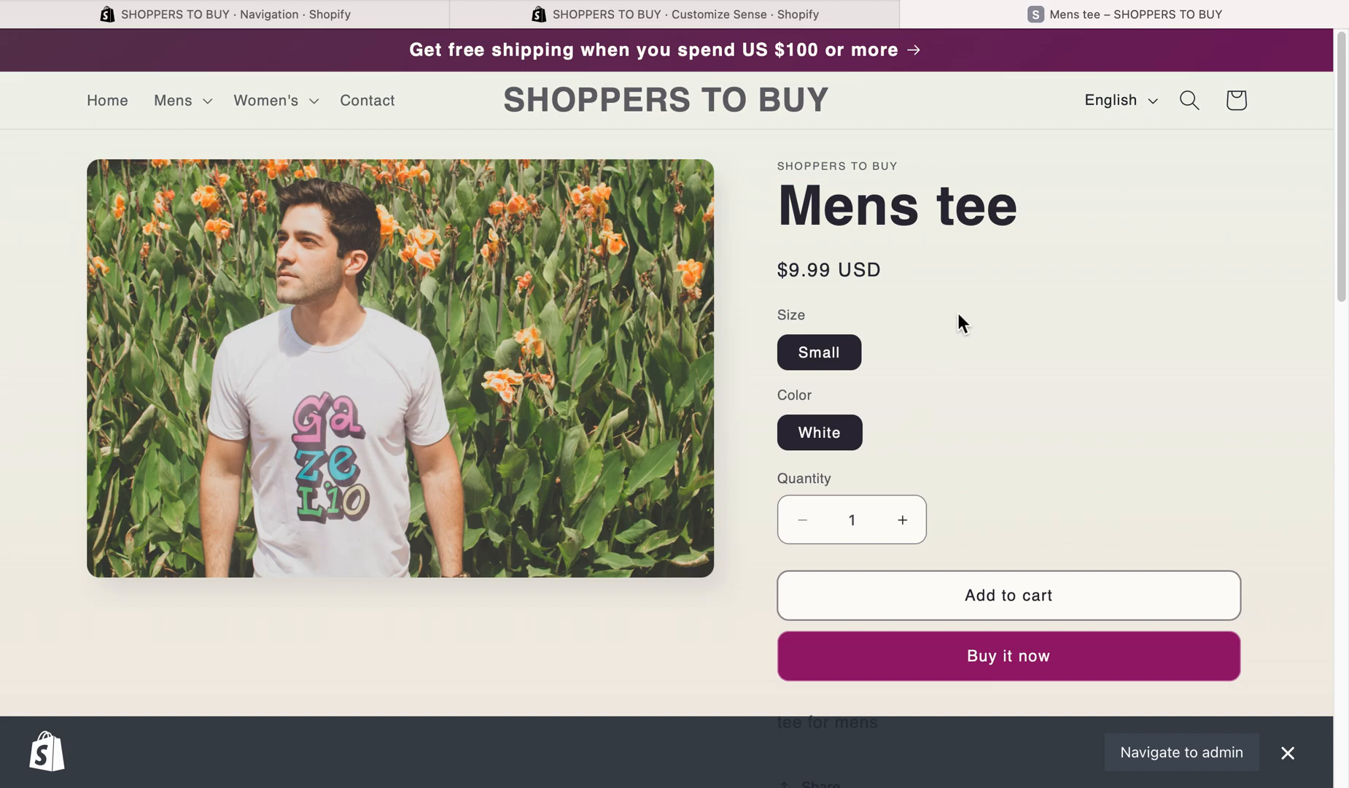
scroll(729, 350, "down", 1)
scroll(678, 421, "down", 8)
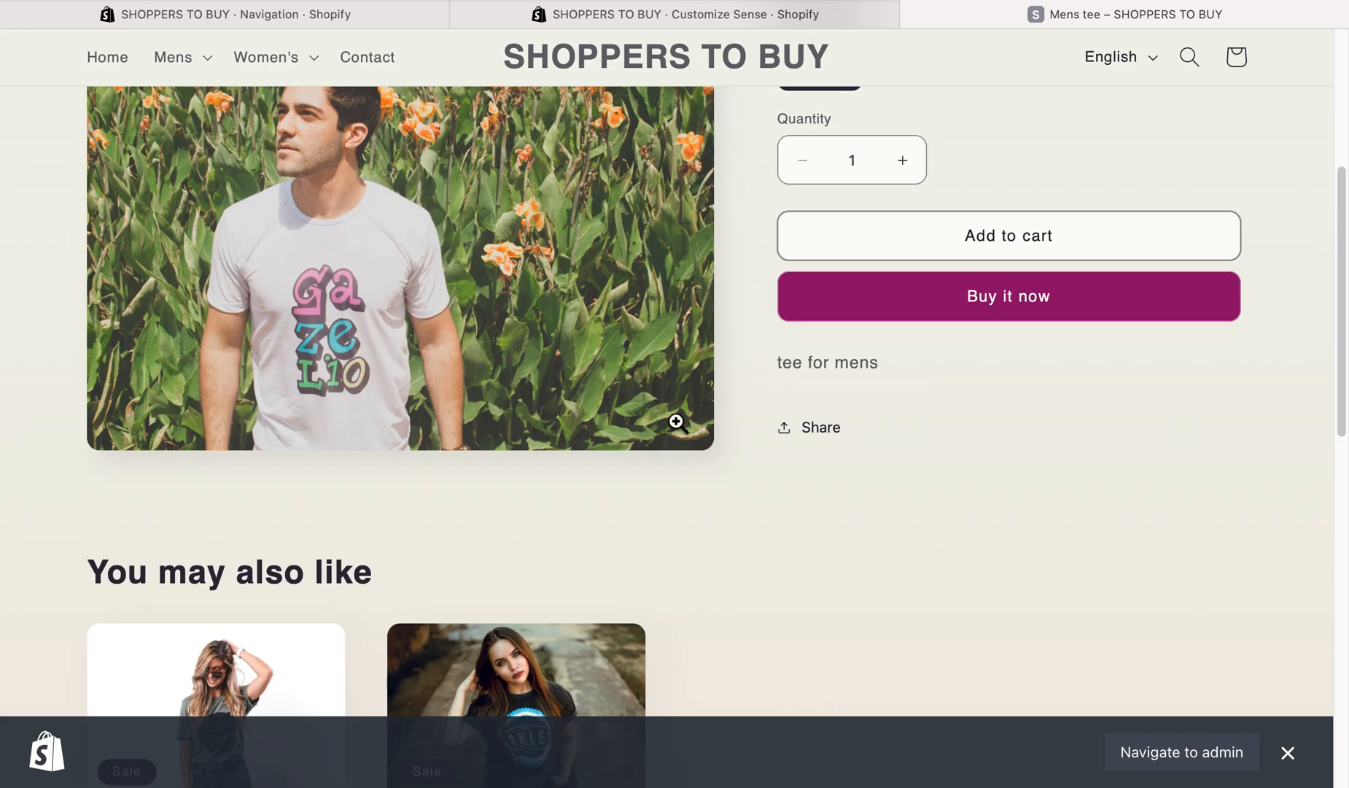
scroll(702, 244, "down", 9)
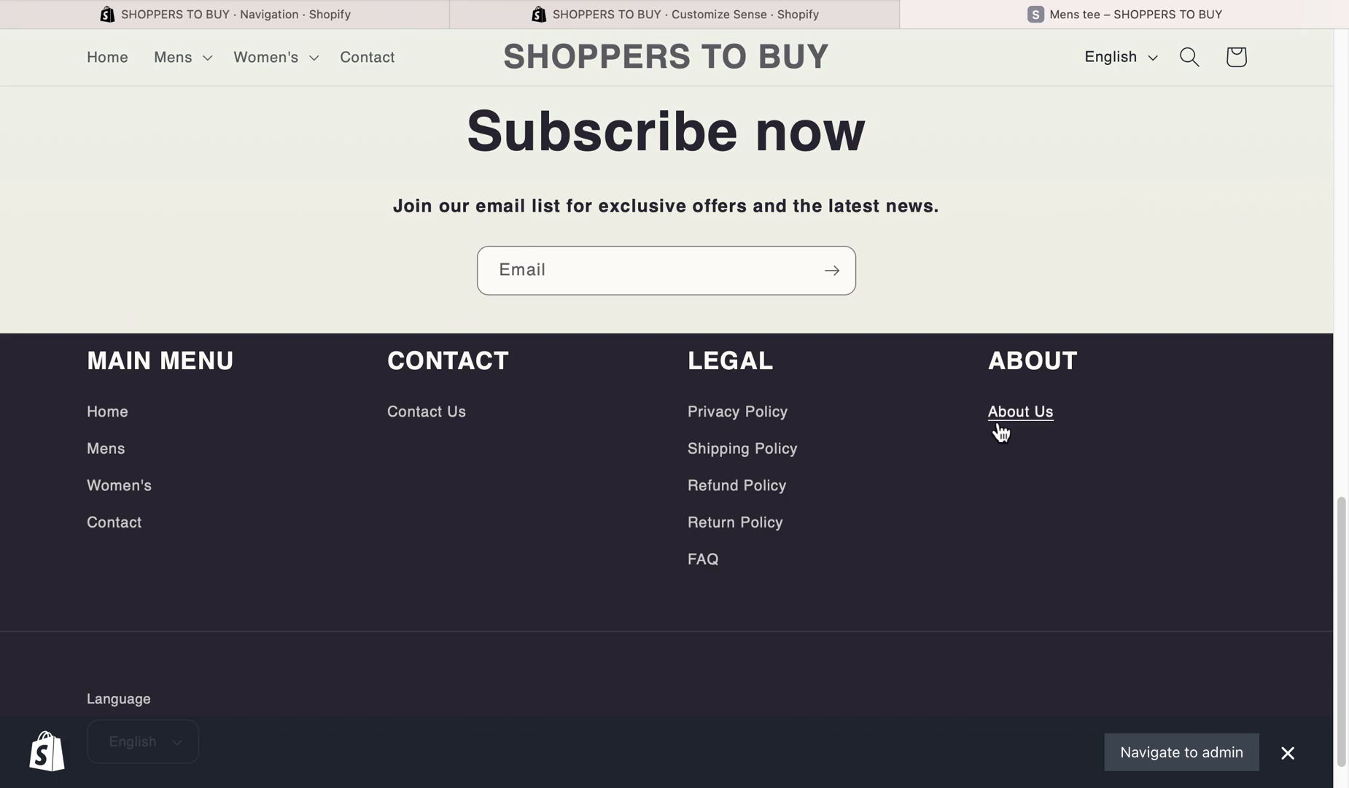
scroll(527, 481, "up", 15)
scroll(656, 426, "down", 15)
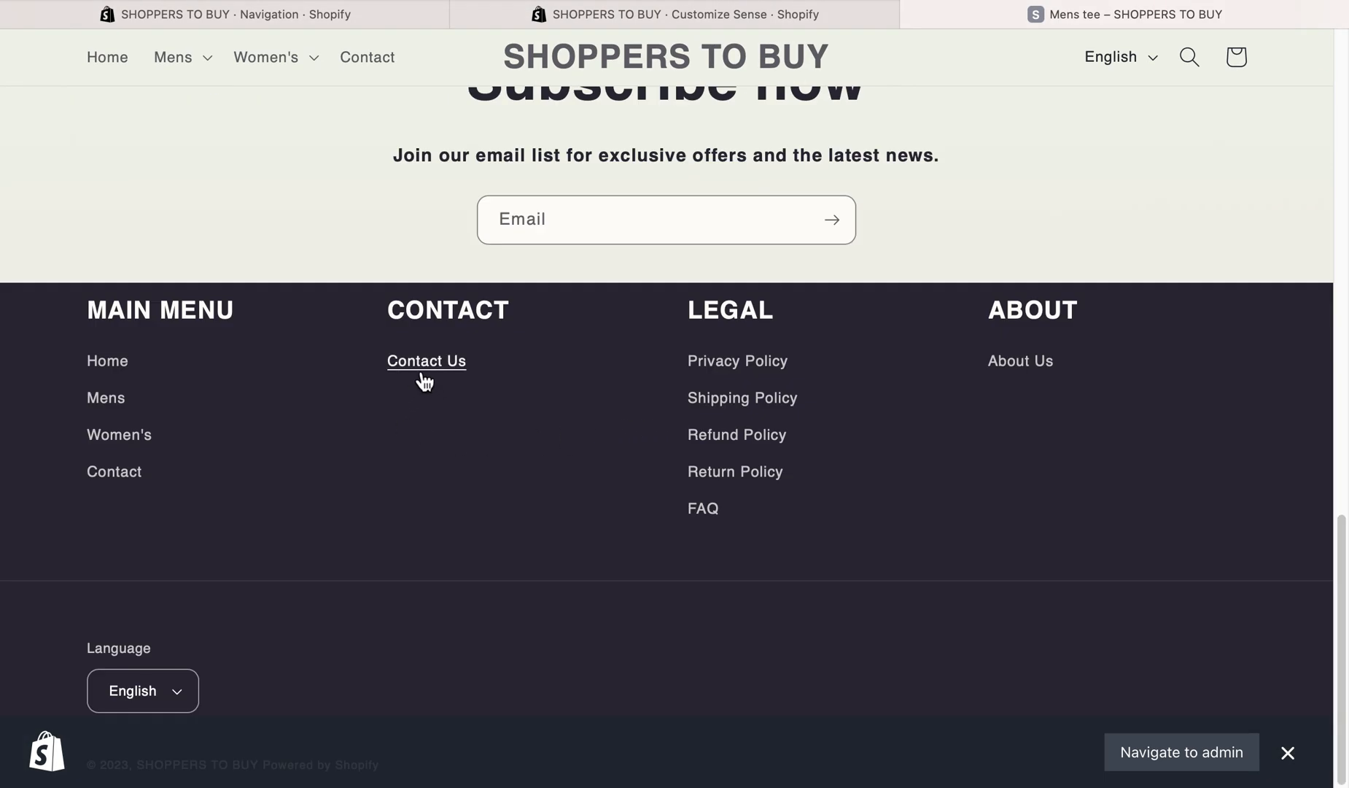
- Open the Contact Us page from the footer and inspect the form's name, email, phone number and comment fields
left_click(424, 380)
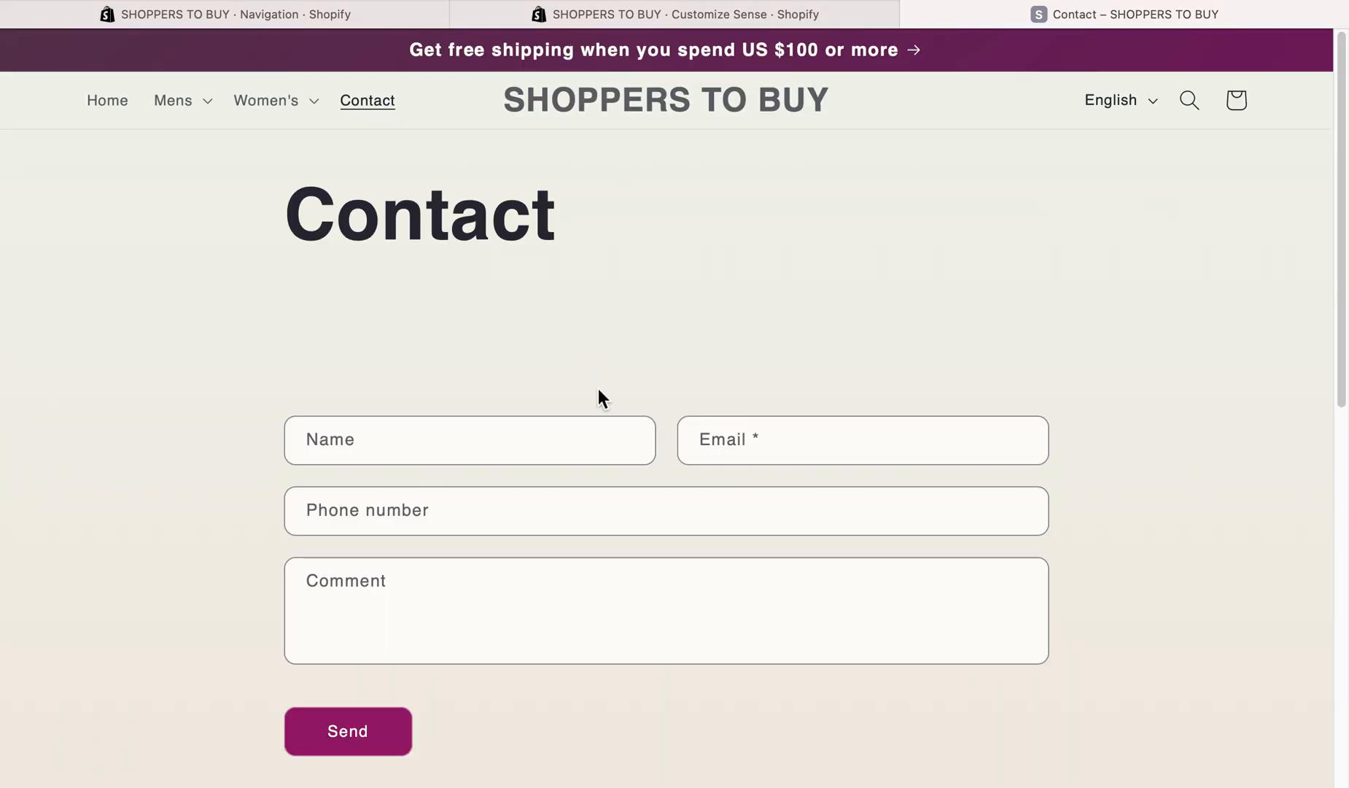
left_click(368, 449)
left_click(755, 431)
left_click(579, 503)
left_click(400, 587)
scroll(504, 547, "down", 4)
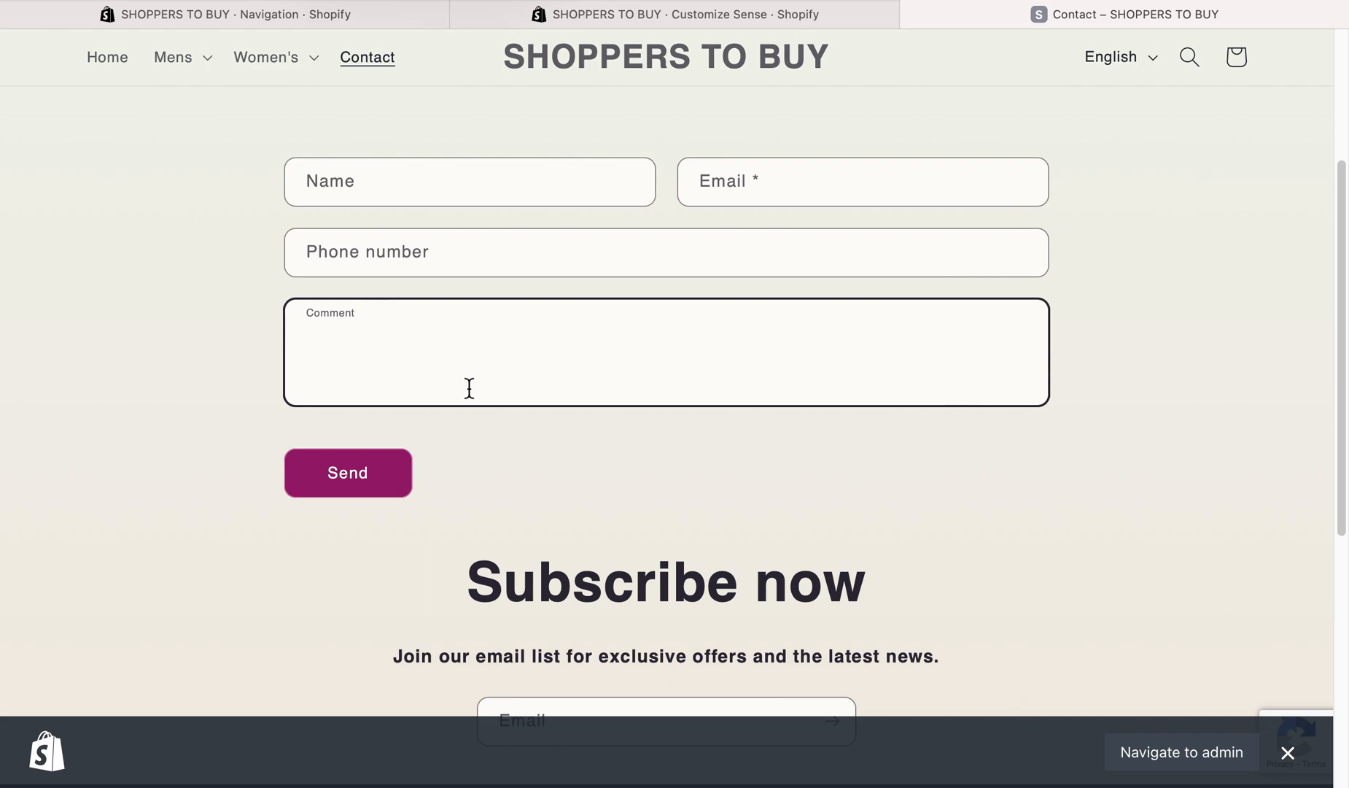
scroll(468, 388, "up", 2)
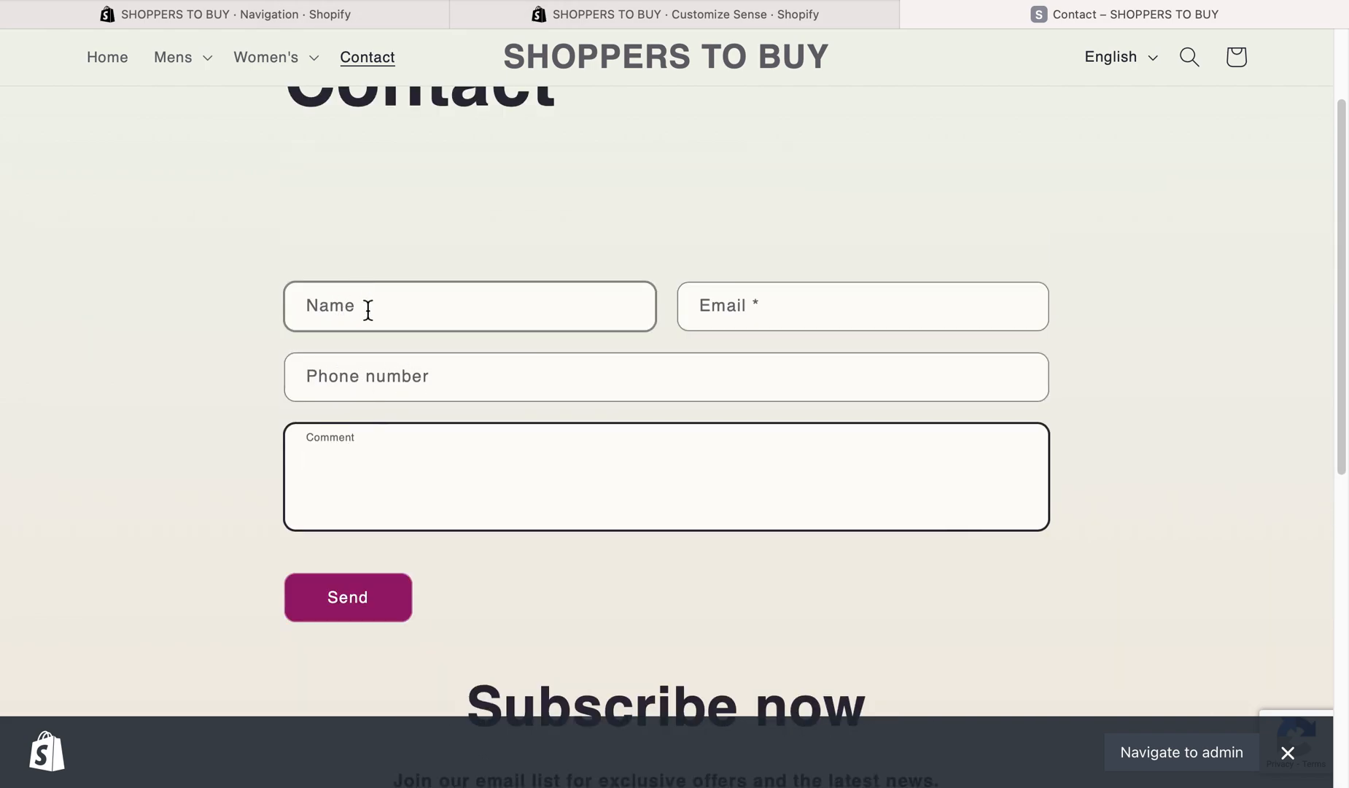
left_click(343, 309)
left_click(416, 399)
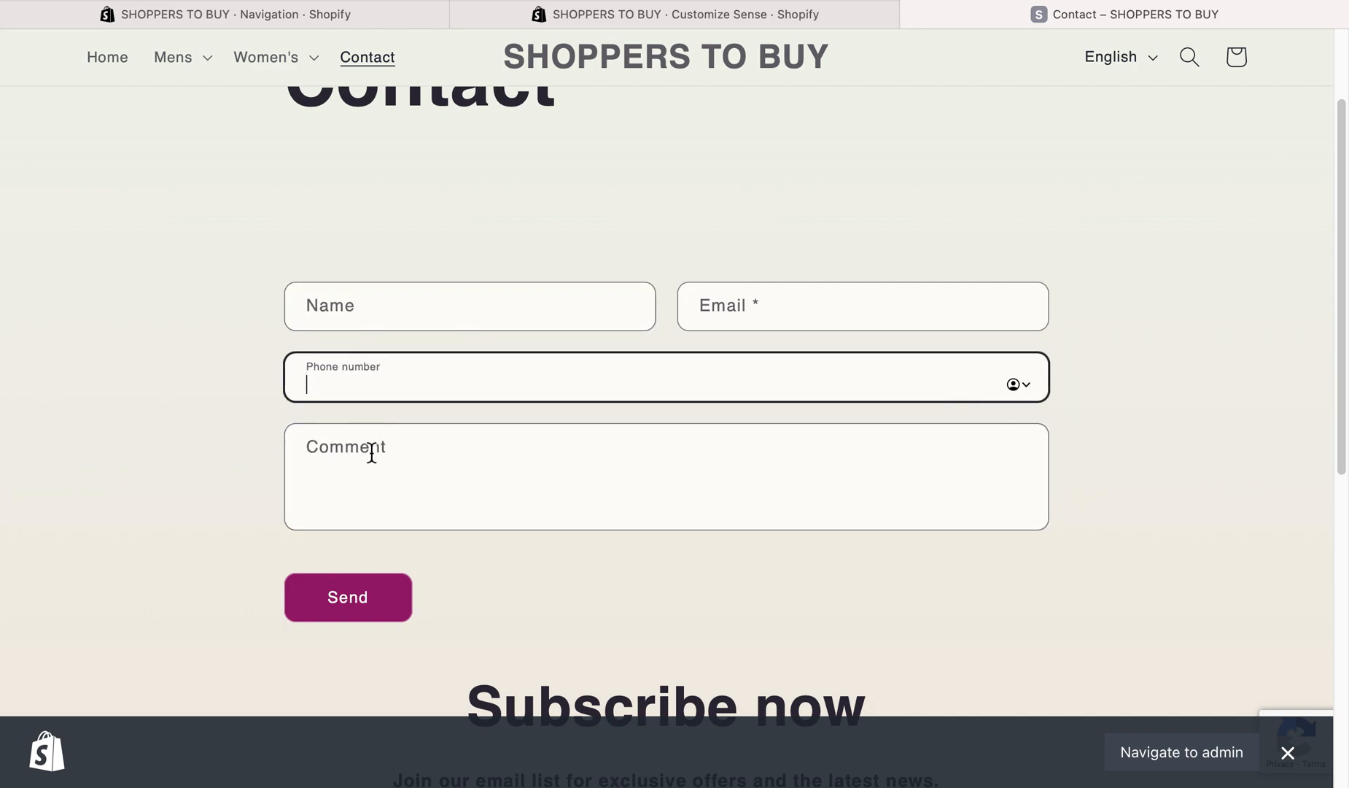
left_click(370, 452)
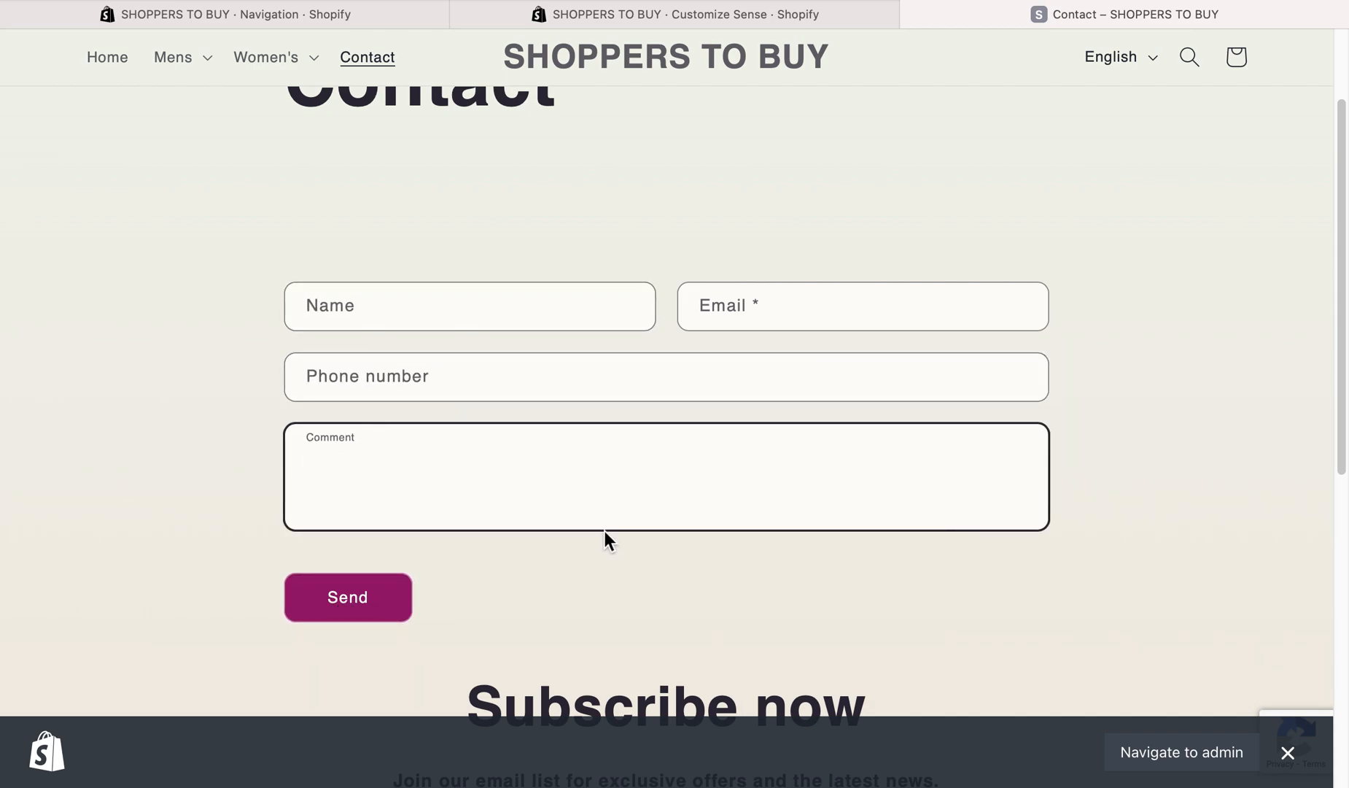
- View the Customers page in the Shopify admin and switch to the Sense theme editor
left_click(362, 13)
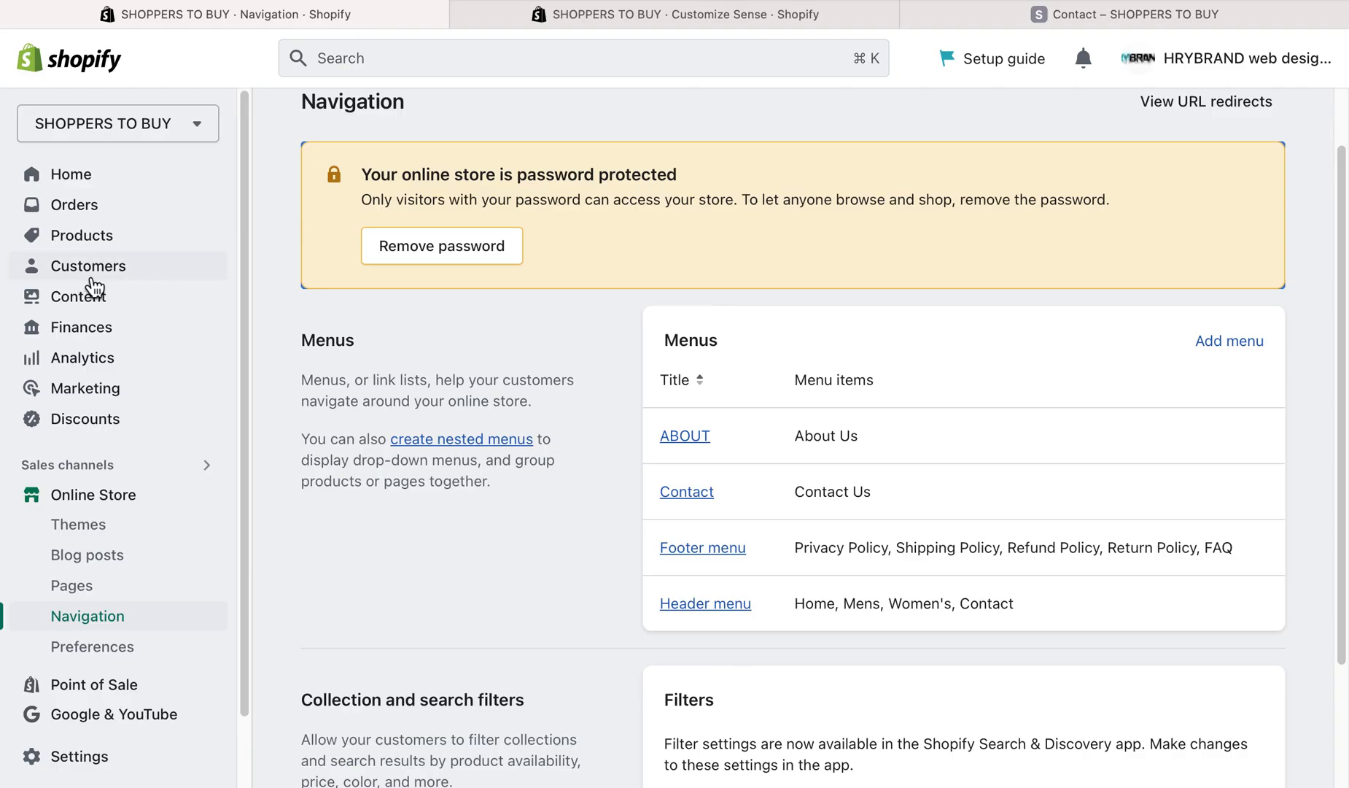
left_click(124, 274)
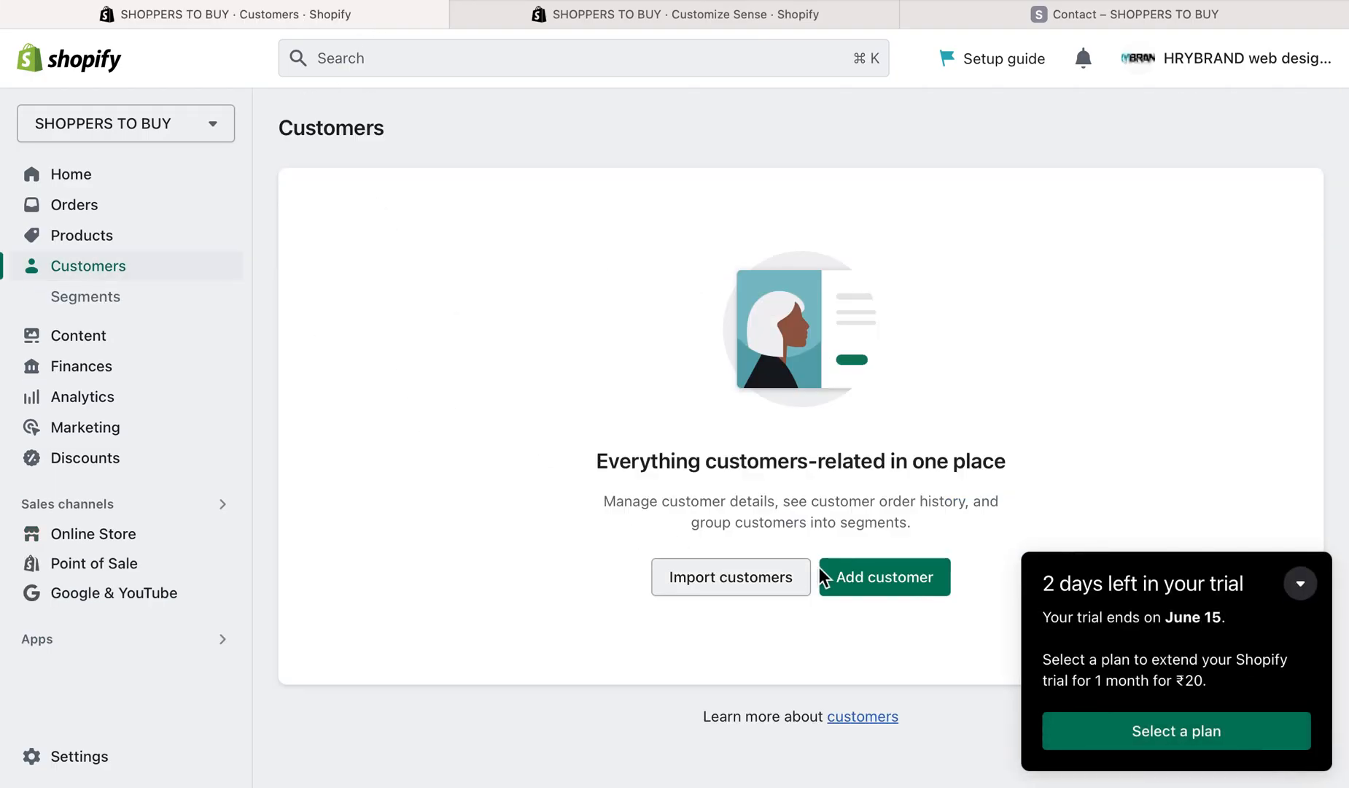
left_click(786, 18)
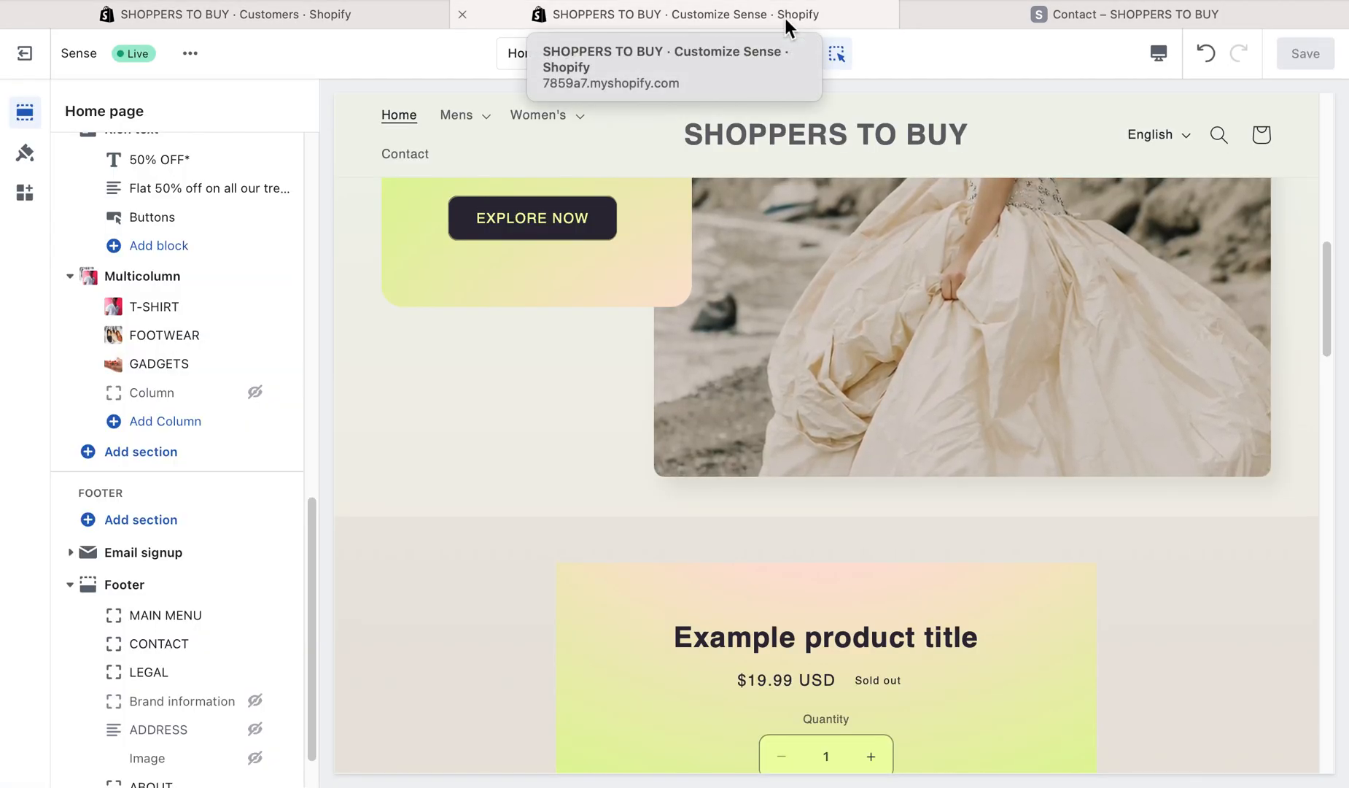
- Return to the storefront's Contact page and collapse the admin preview bar
left_click(977, 14)
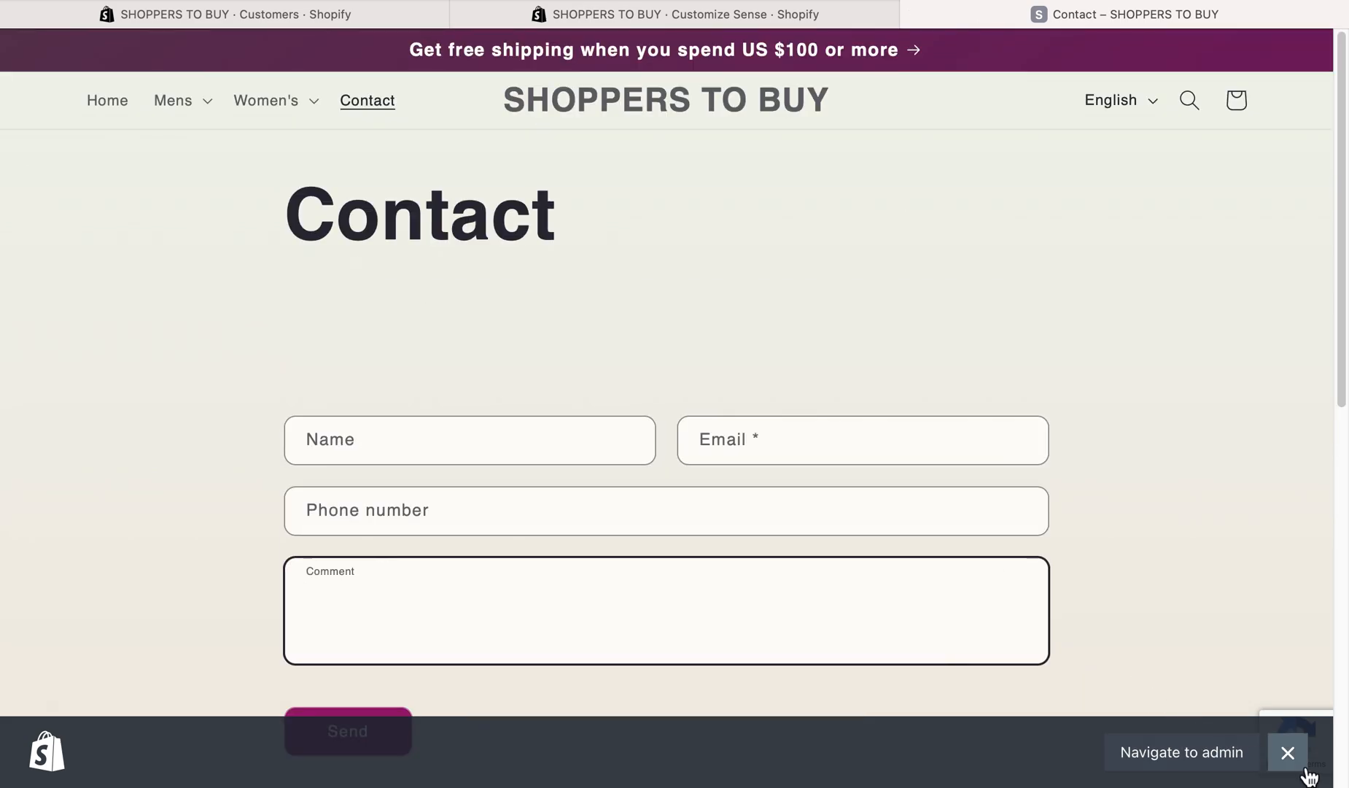
left_click(1287, 752)
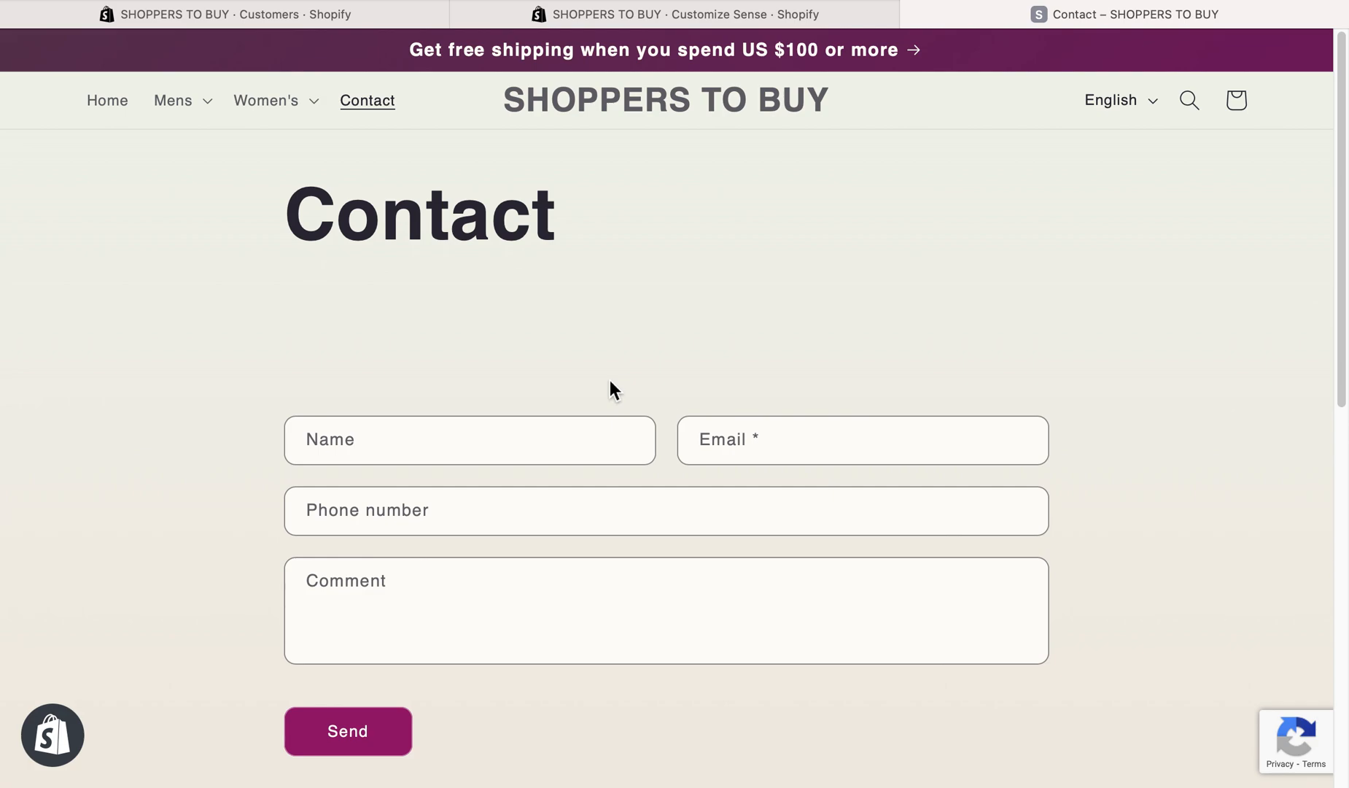
- Open the HRYBRAND website in a new browser tab and dismiss its cookie notice
key("super+t")
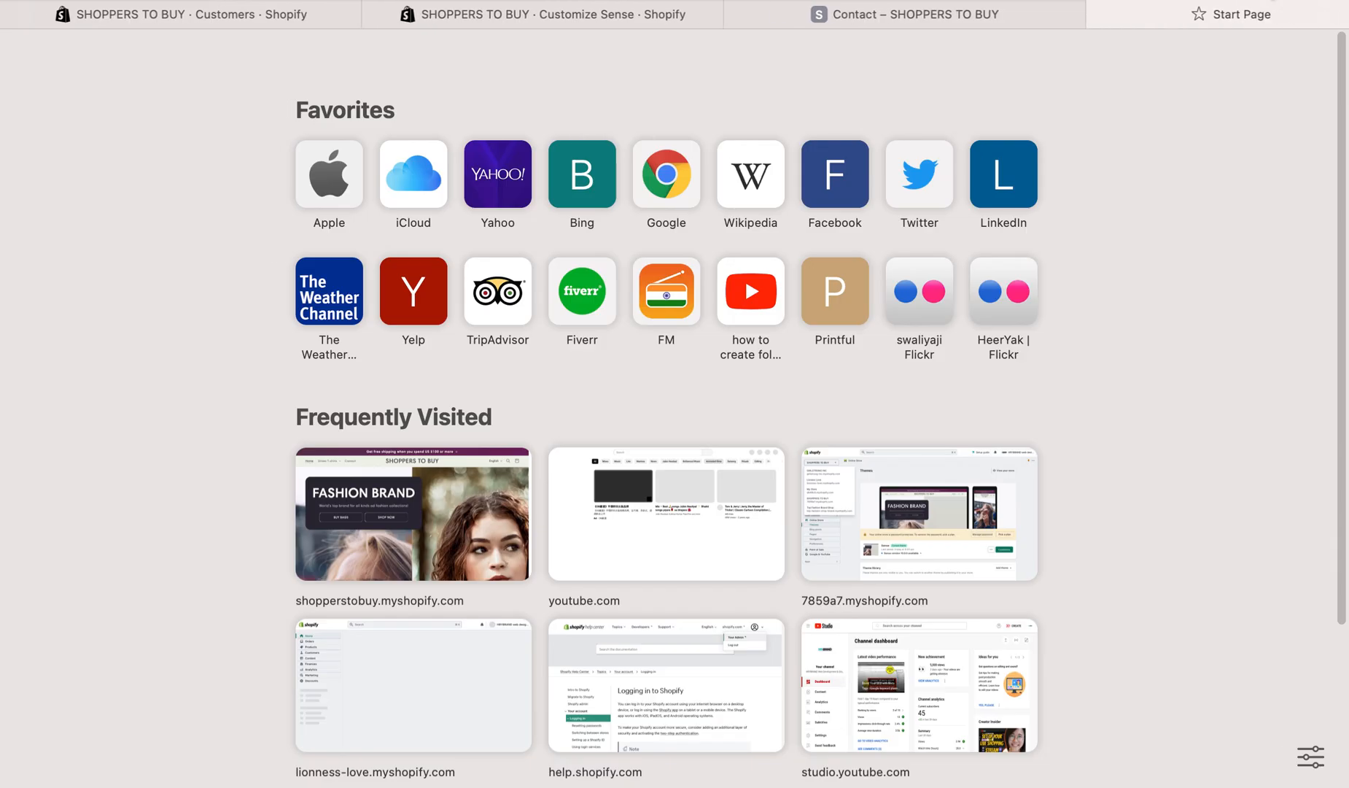
type("hiry")
key("Return")
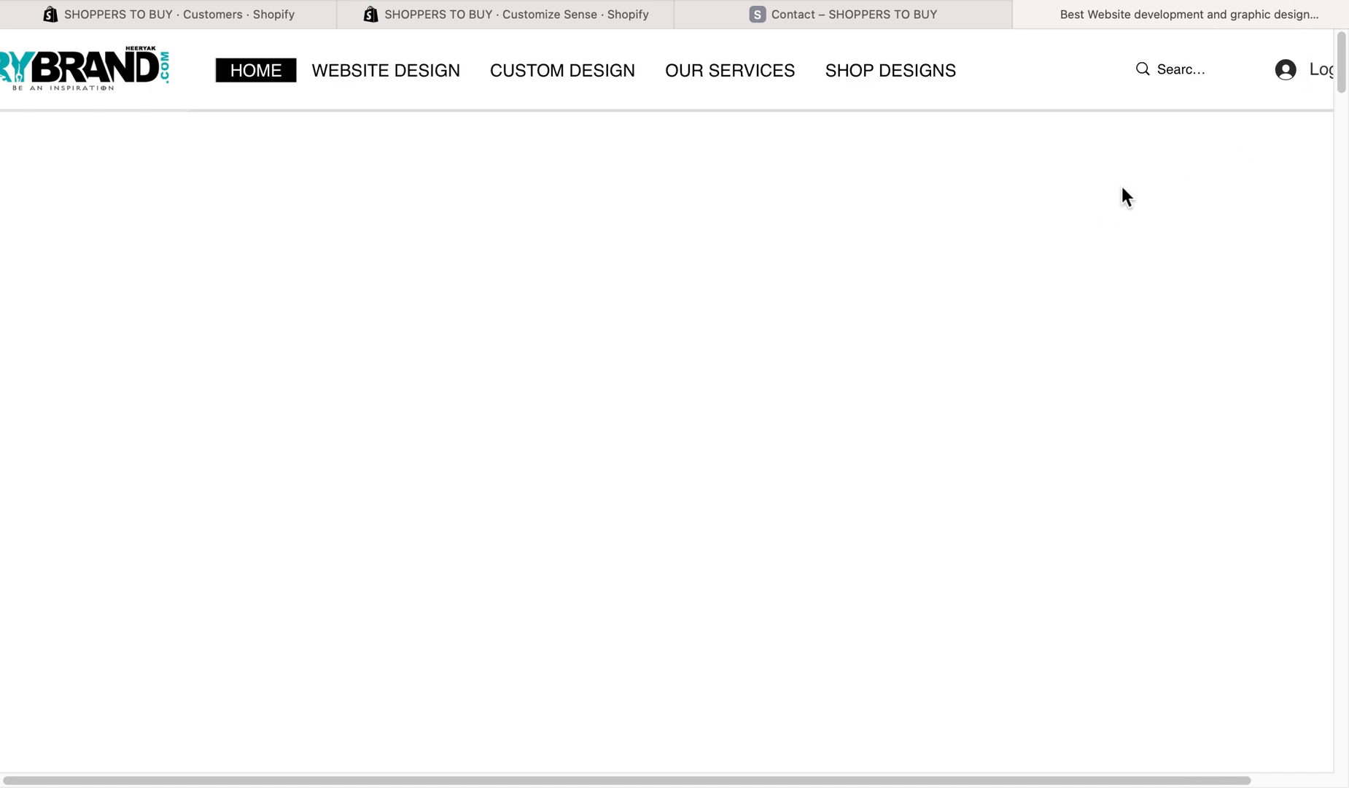
scroll(1121, 186, "down", 5)
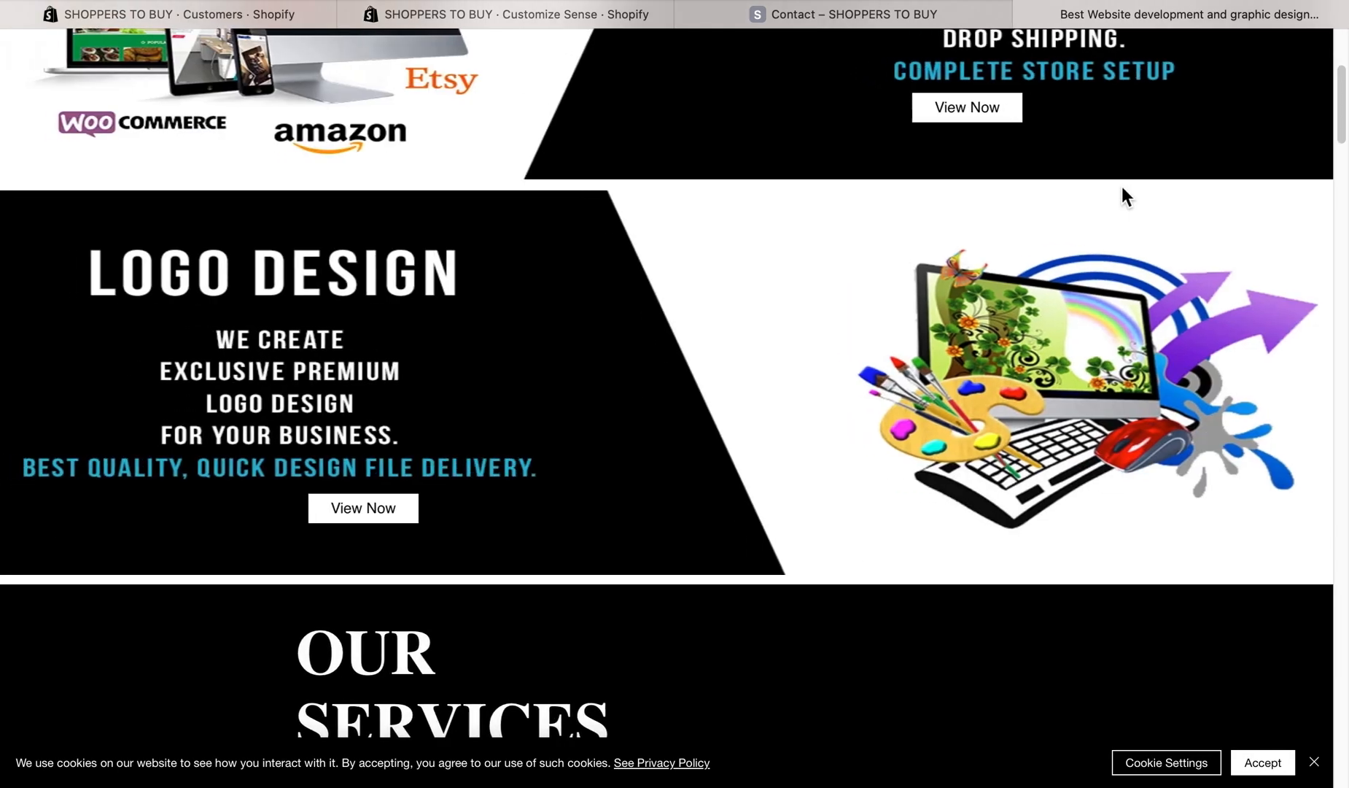
left_click(1314, 762)
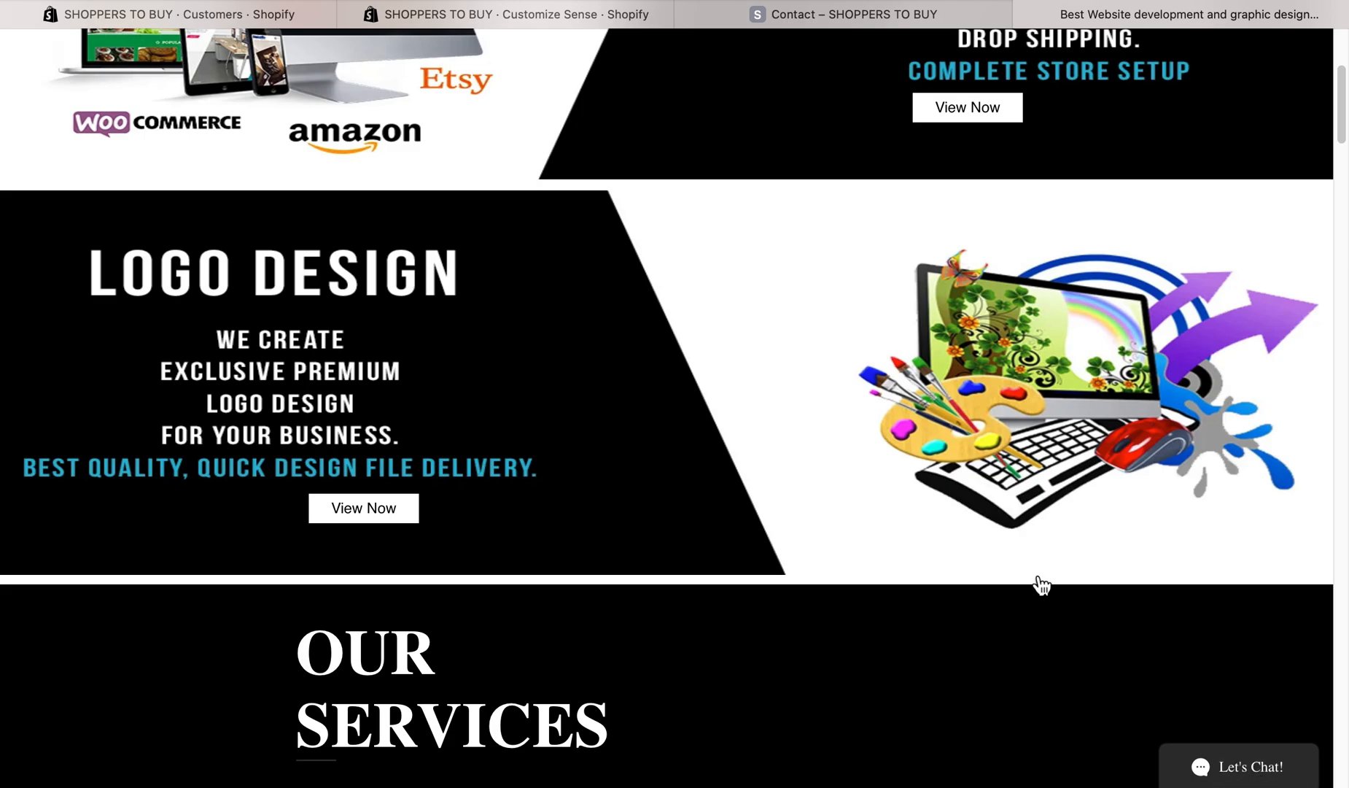
scroll(953, 490, "up", 5)
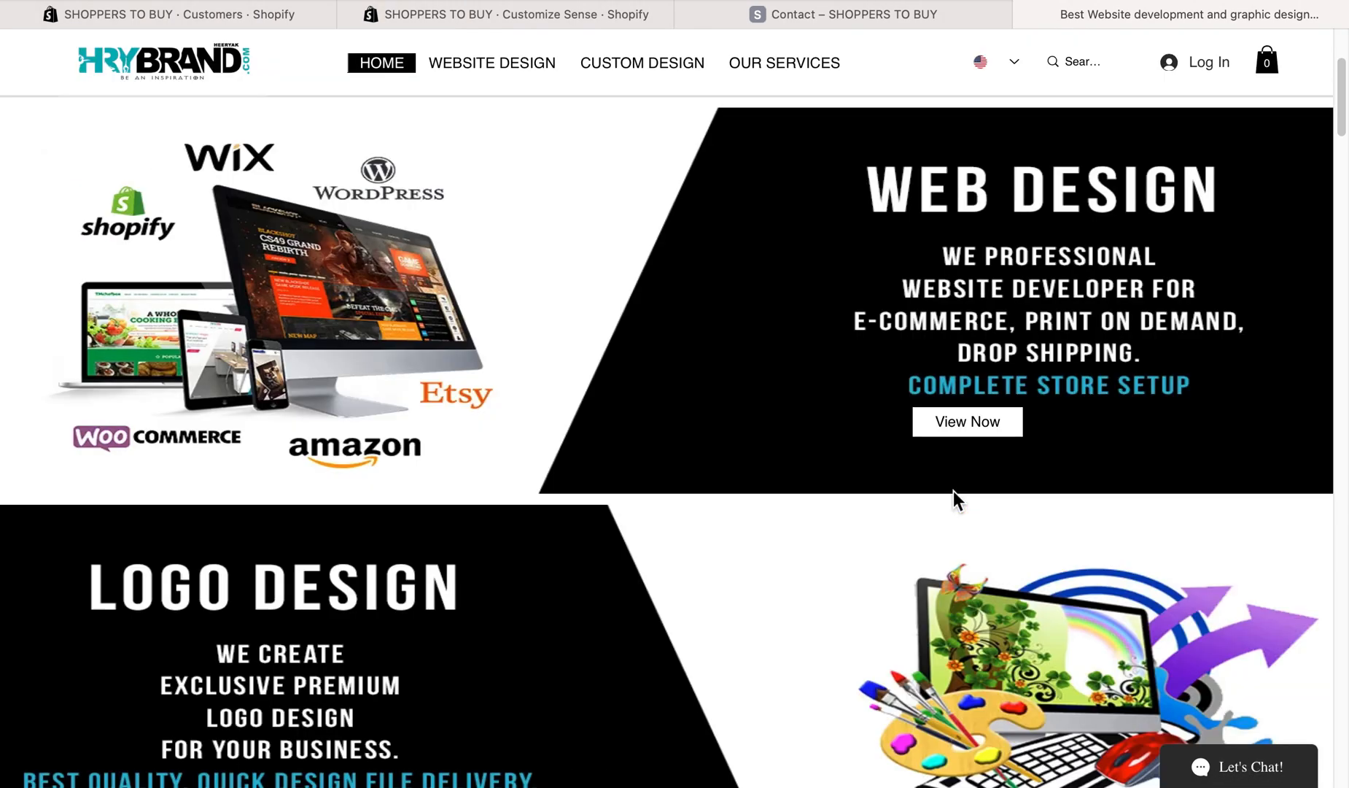
- Send "hi" in the website's Let's Chat window and dismiss the email subscription popup
left_click(1249, 777)
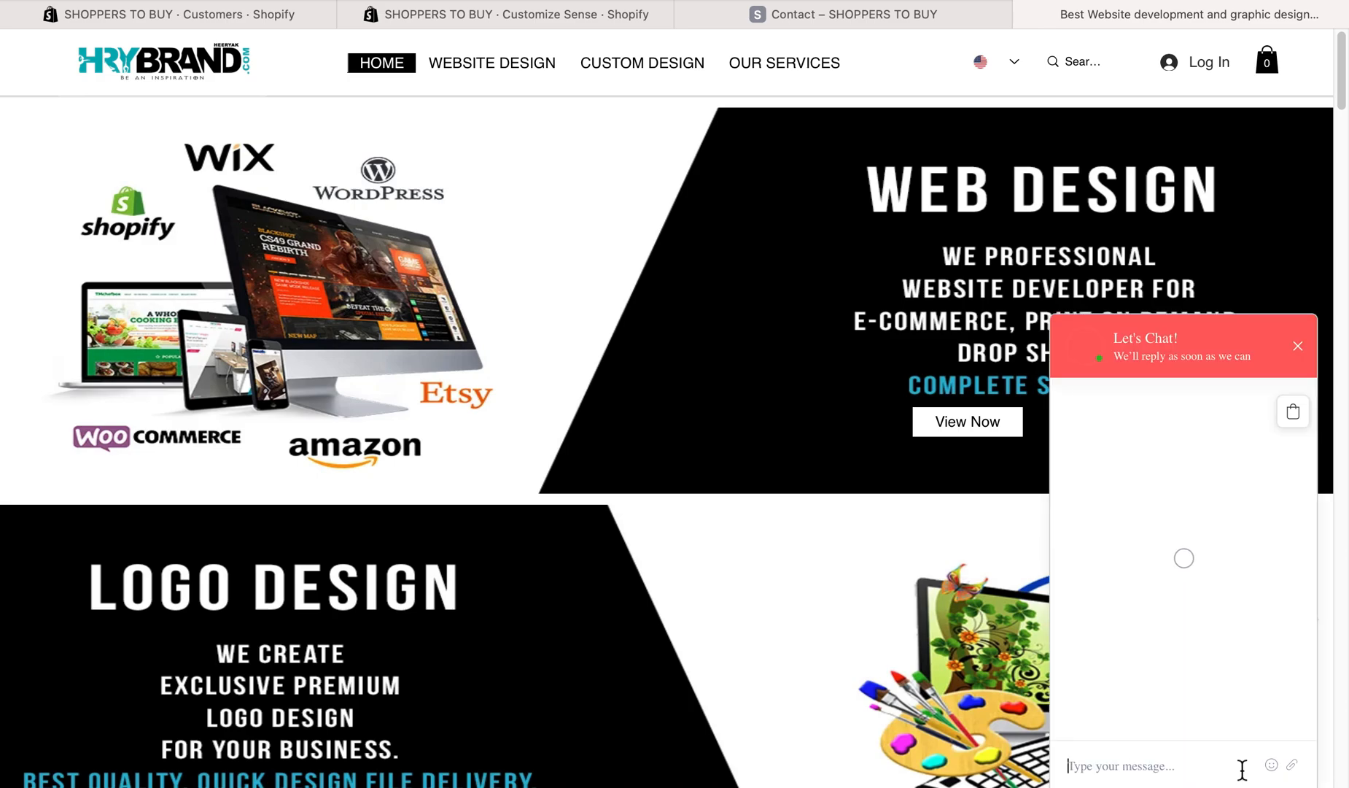
type("hi")
key("Return")
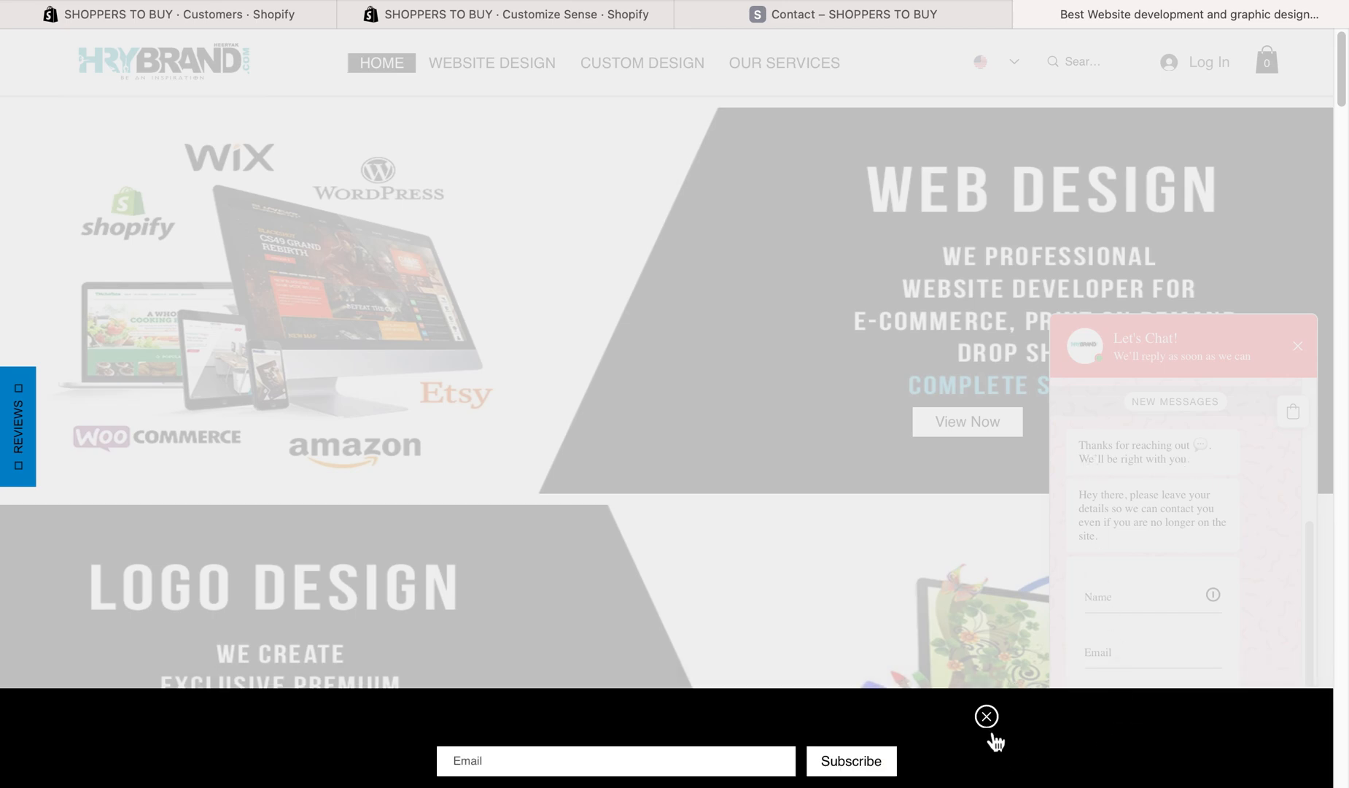
left_click(986, 717)
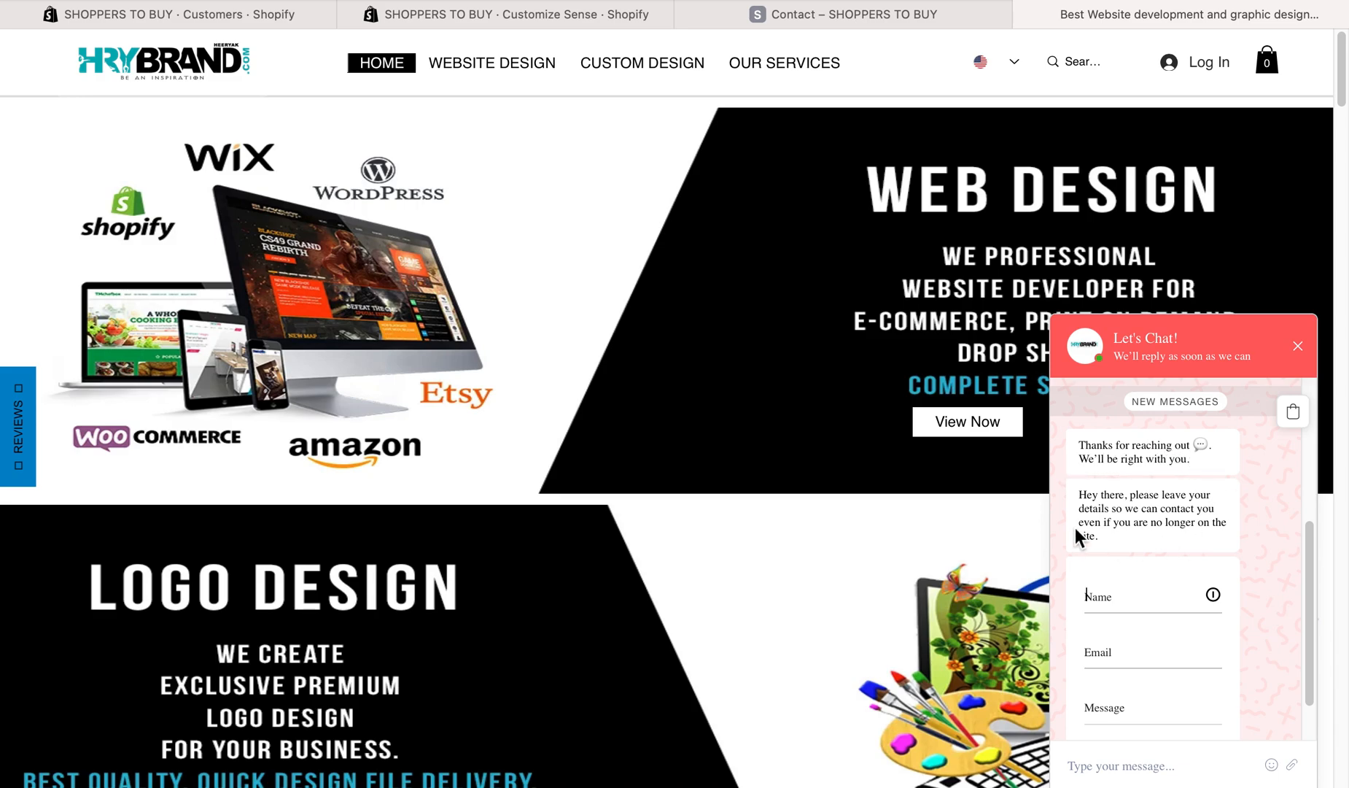
- Inspect the name, email and message fields of the contact form inside the chat window
scroll(1133, 598, "down", 1)
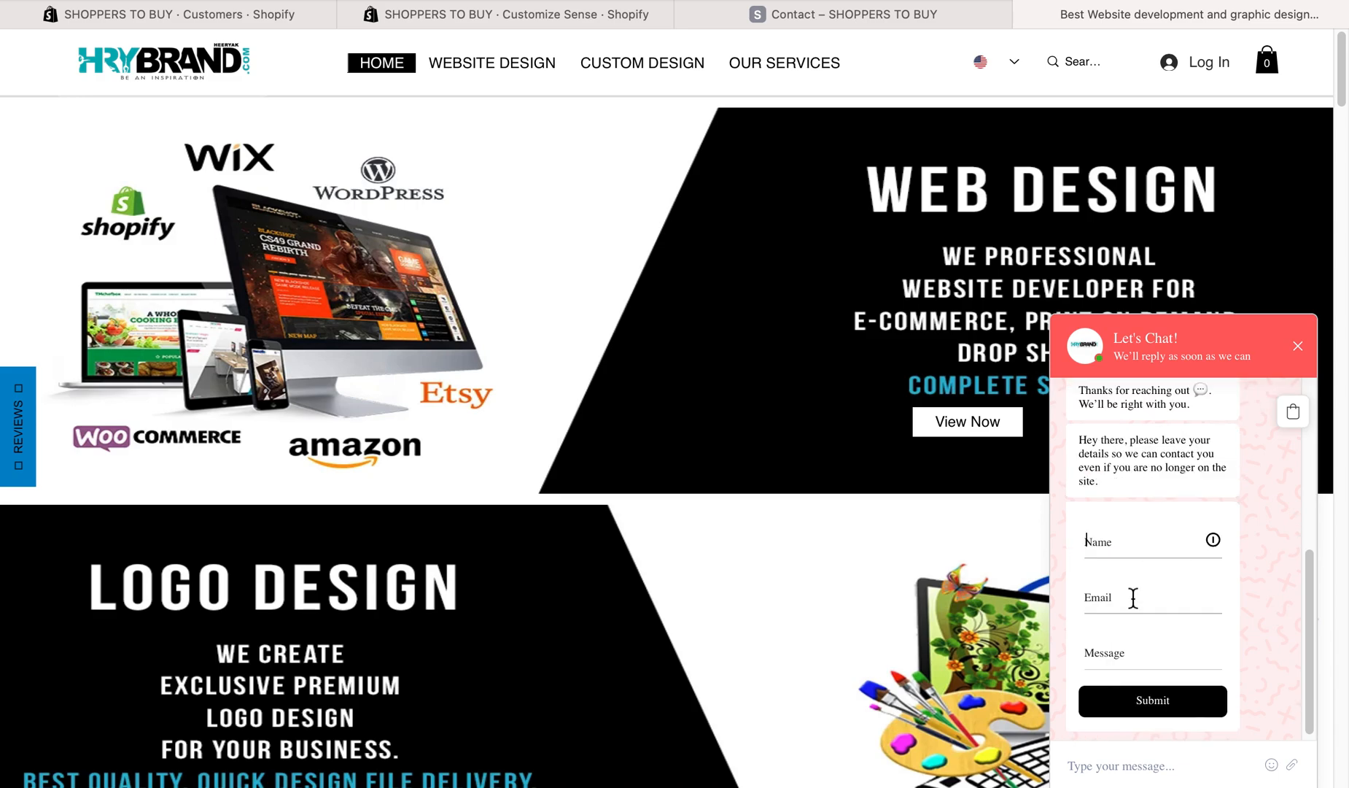
left_click(1101, 543)
left_click(1112, 603)
left_click(1110, 656)
left_click(1112, 541)
left_click(1102, 599)
left_click(1108, 650)
- Check the theme editor briefly, return to the HRYBRAND website's chat window and review its contact form again
left_click(566, 11)
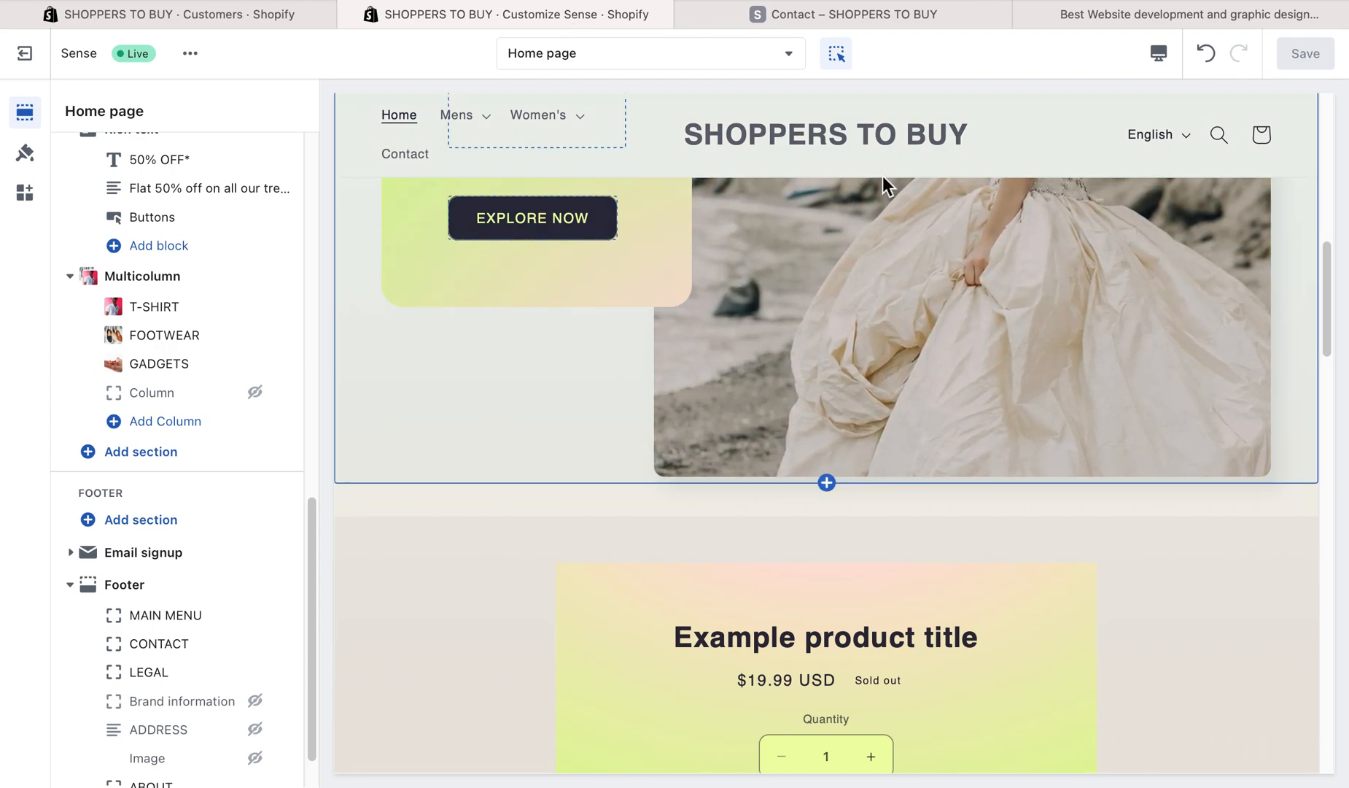
left_click(1077, 14)
scroll(1126, 511, "up", 4)
scroll(1130, 513, "down", 4)
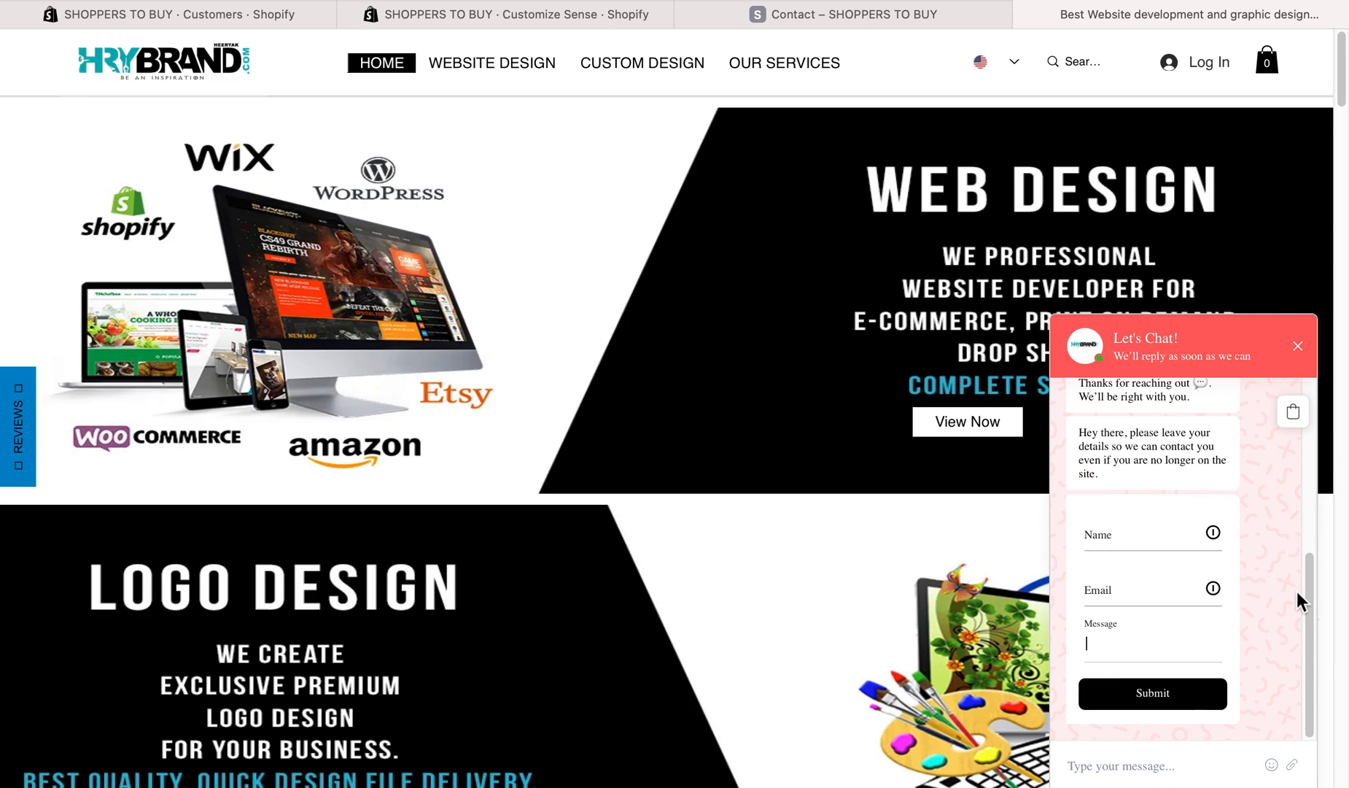
- Read the new reply in the HRYBRAND Let's Chat window and close the chat
left_click(1197, 772)
mouse_move(1204, 784)
left_click(1132, 769)
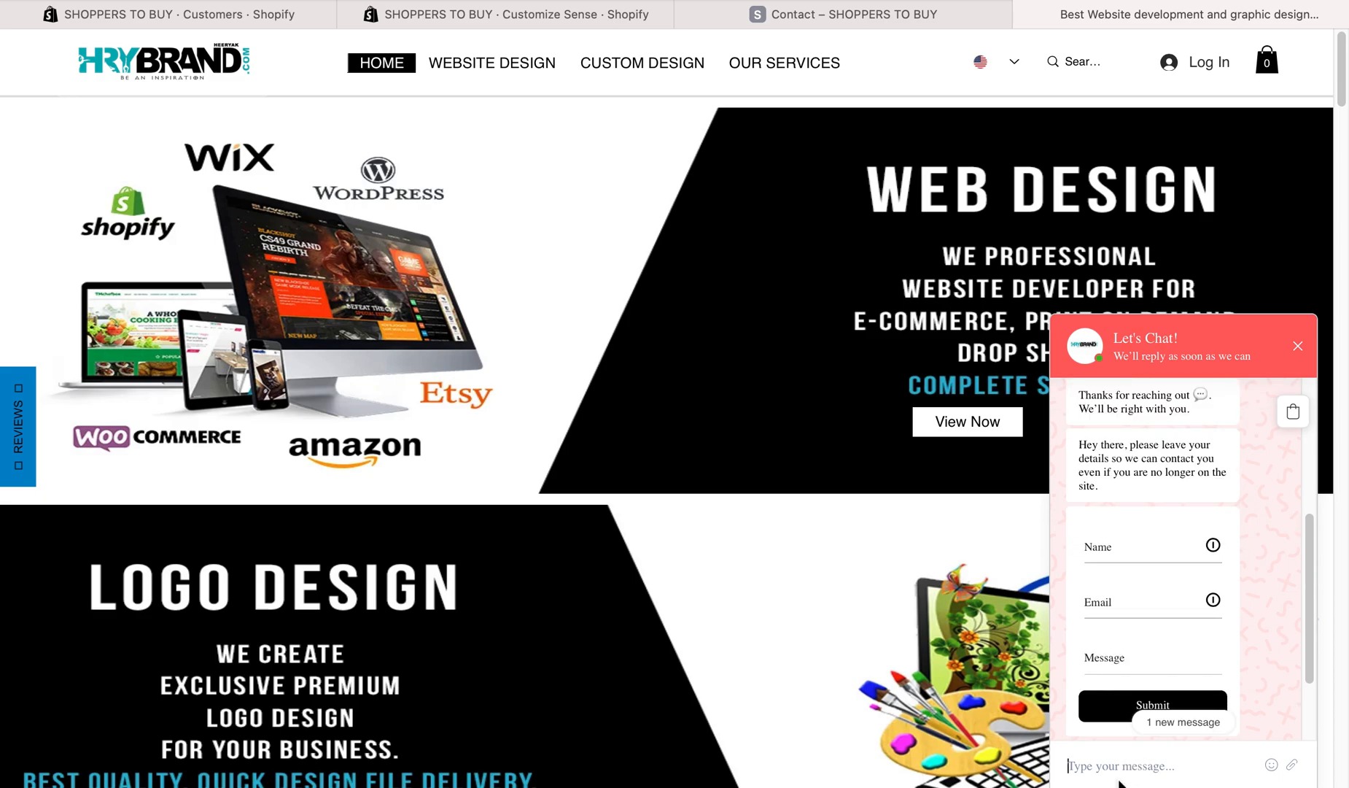
scroll(1160, 656, "down", 2)
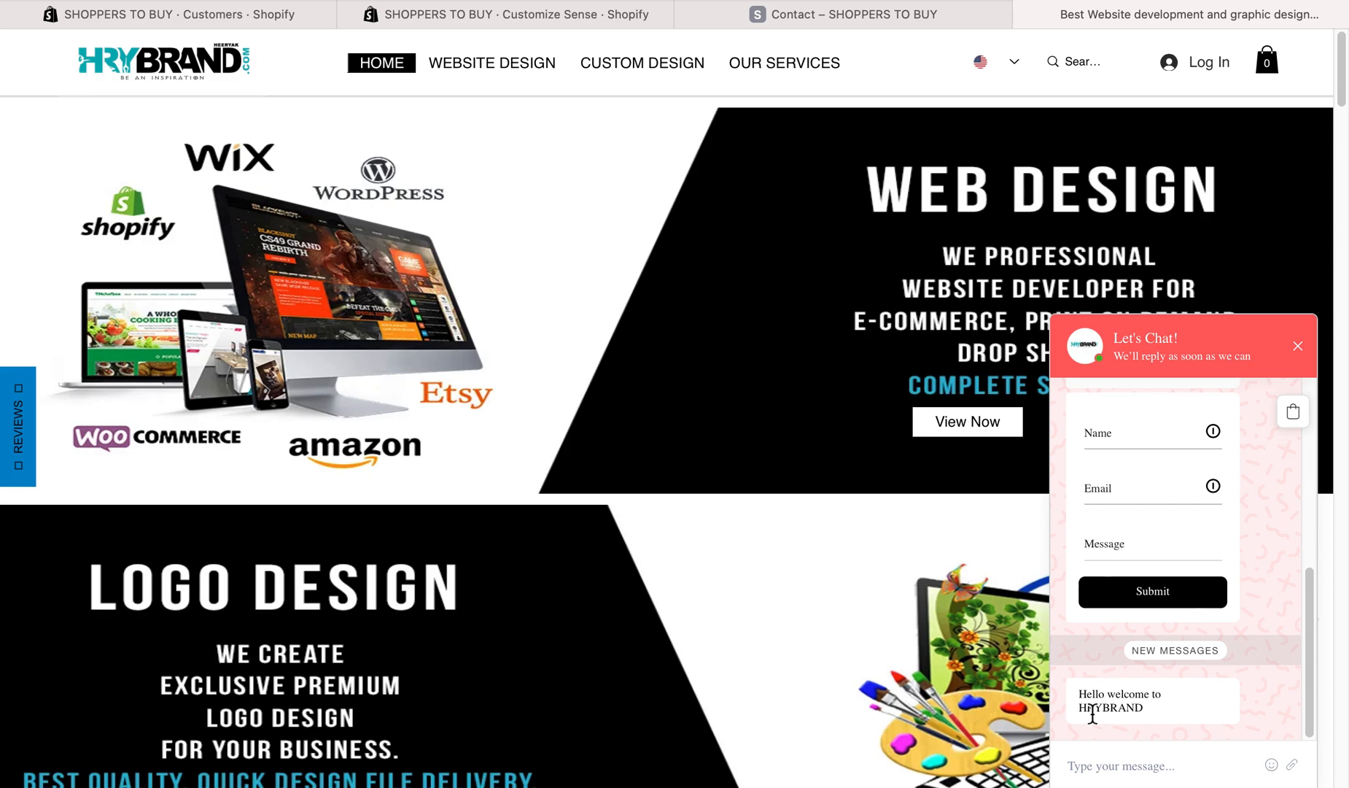
mouse_move(1091, 755)
left_click(1298, 356)
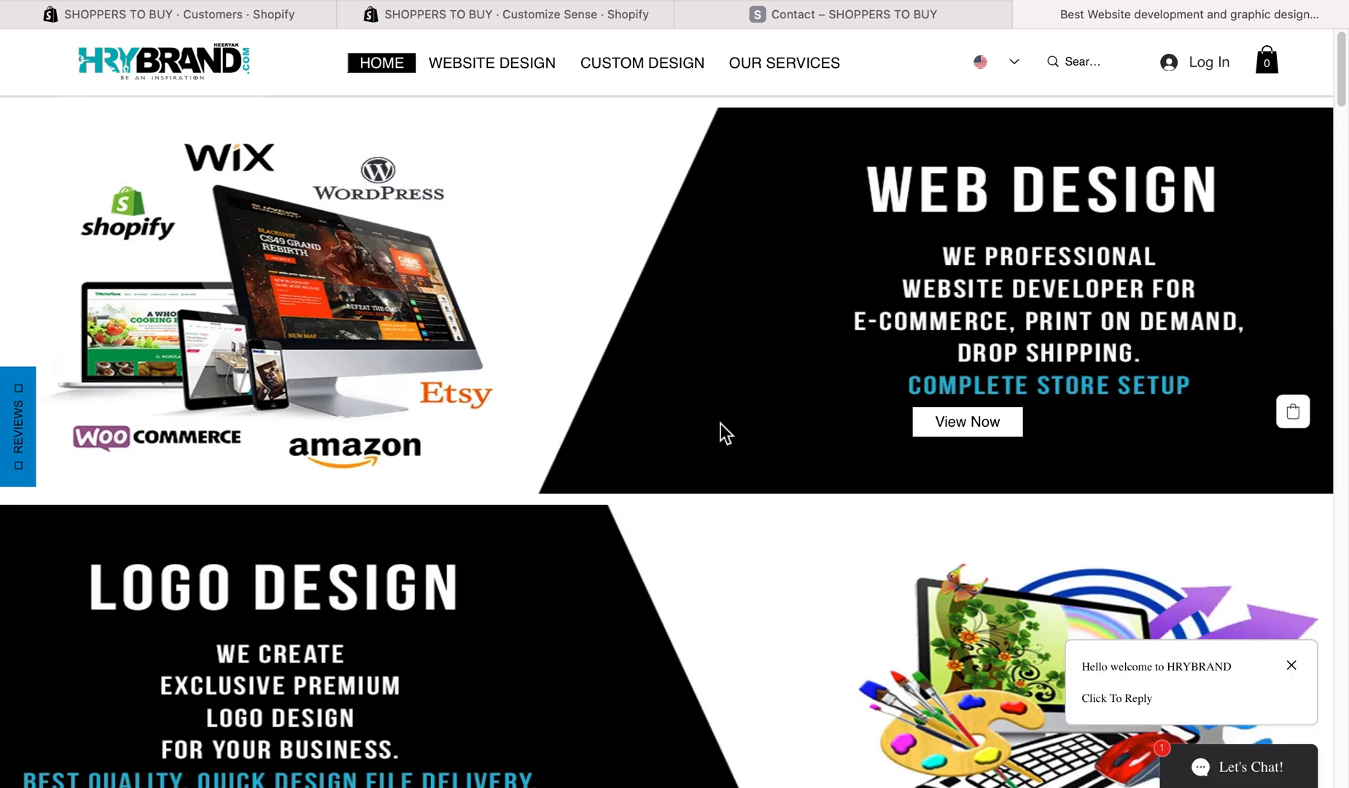
- Switch to the Shopify admin's Customers page, look over the installed and recommended apps, and close the list
left_click(736, 16)
left_click(589, 20)
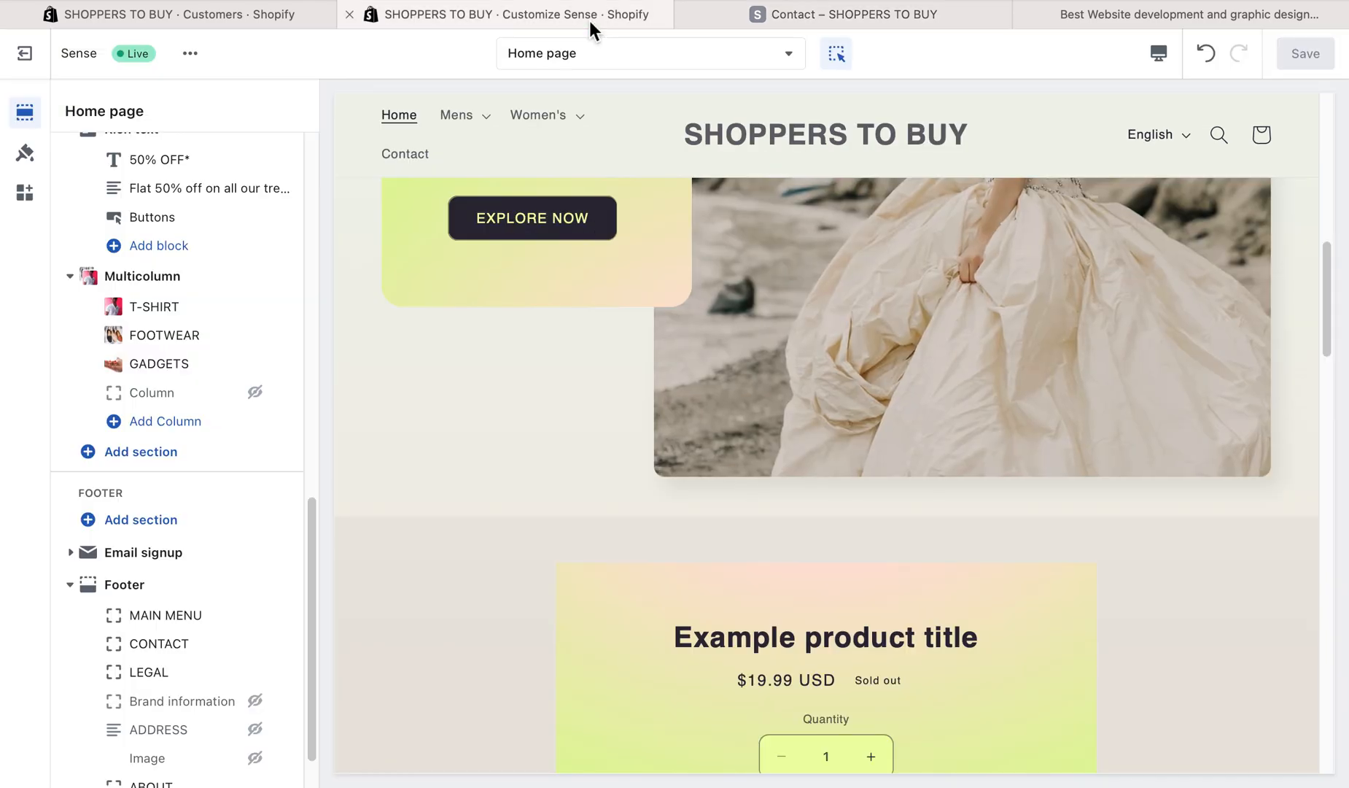
left_click(728, 18)
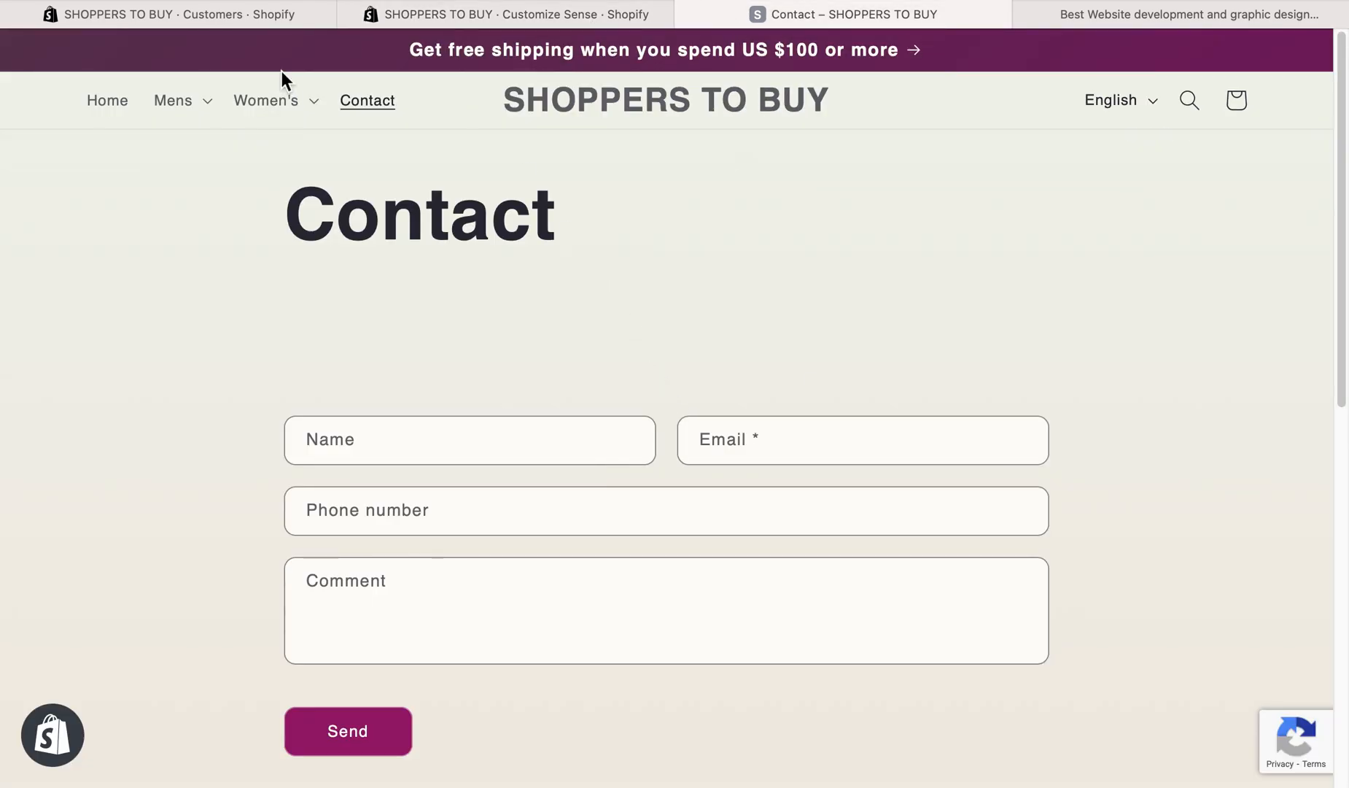
left_click(413, 13)
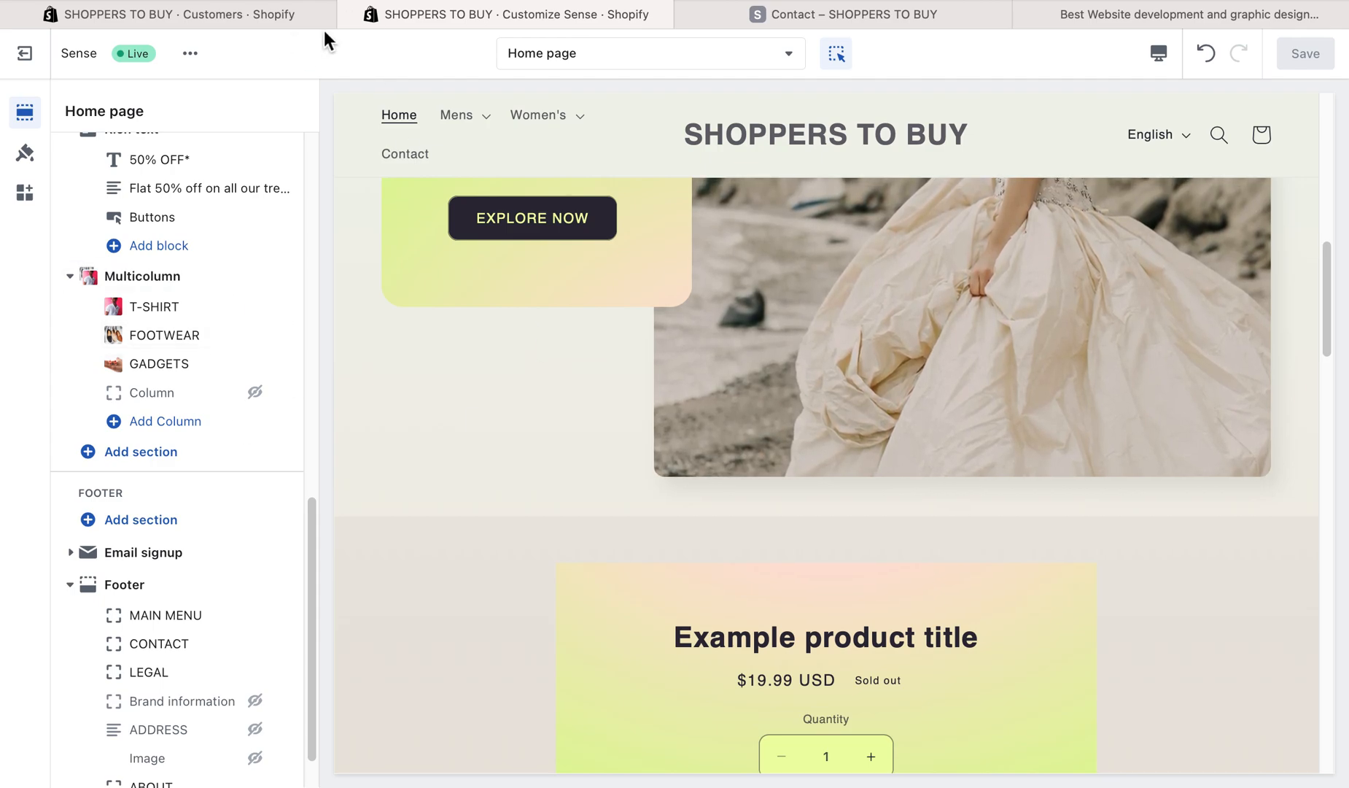
left_click(231, 16)
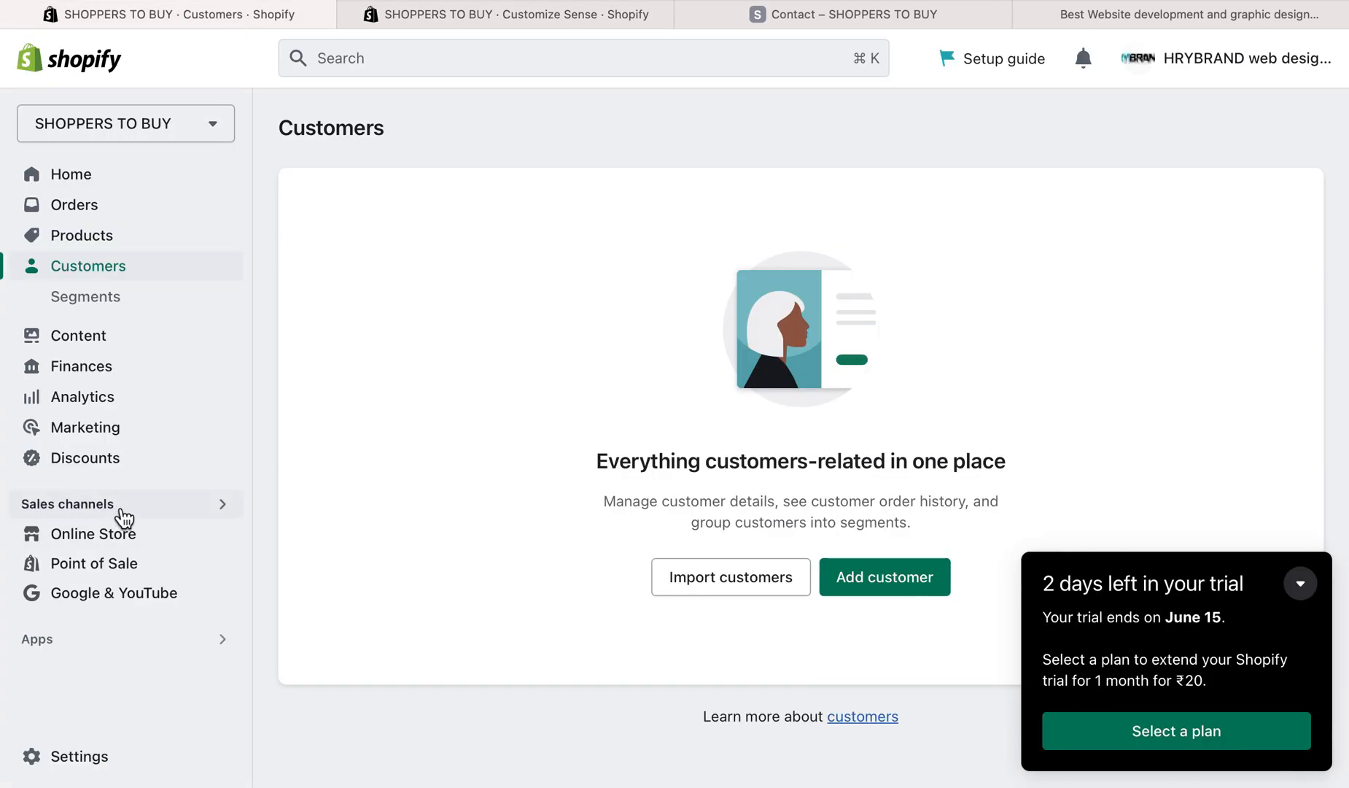
left_click(221, 636)
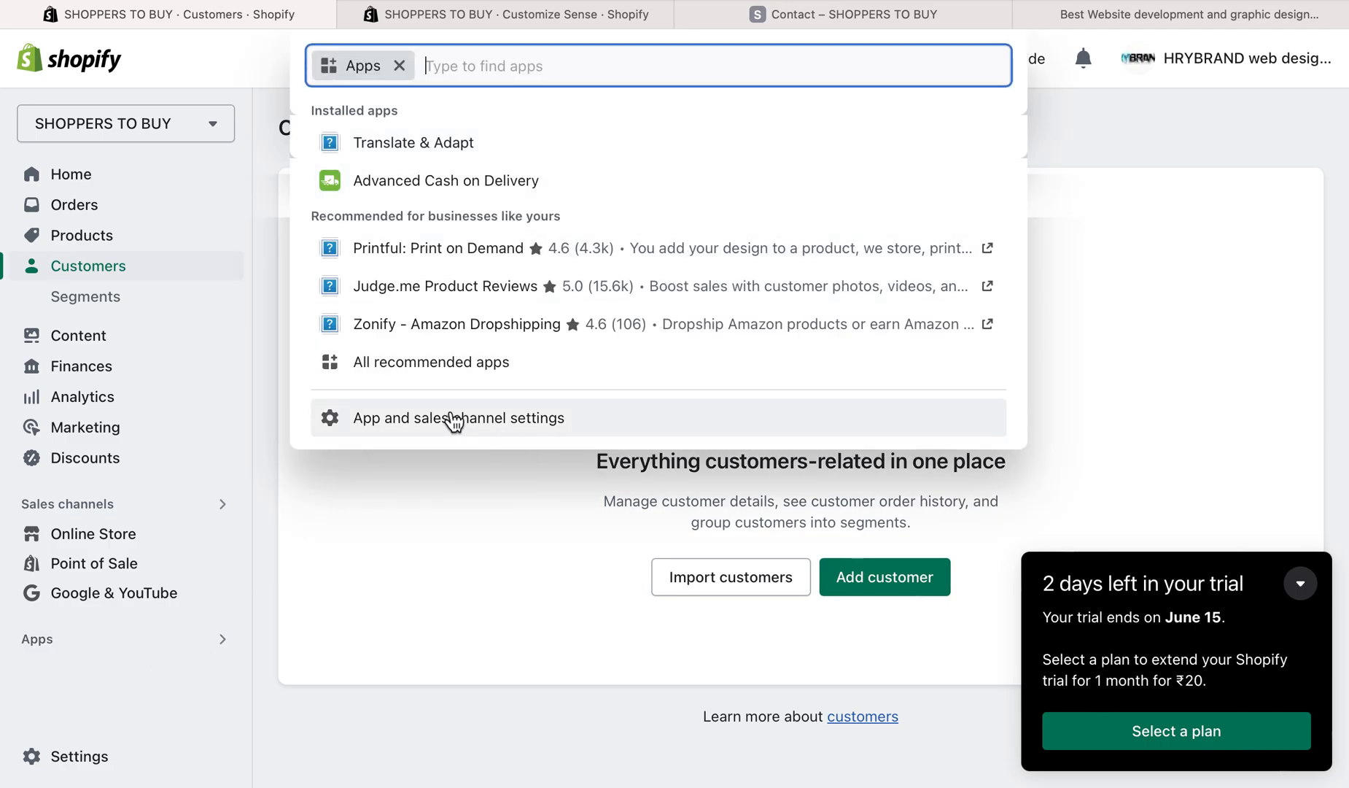
left_click(1172, 136)
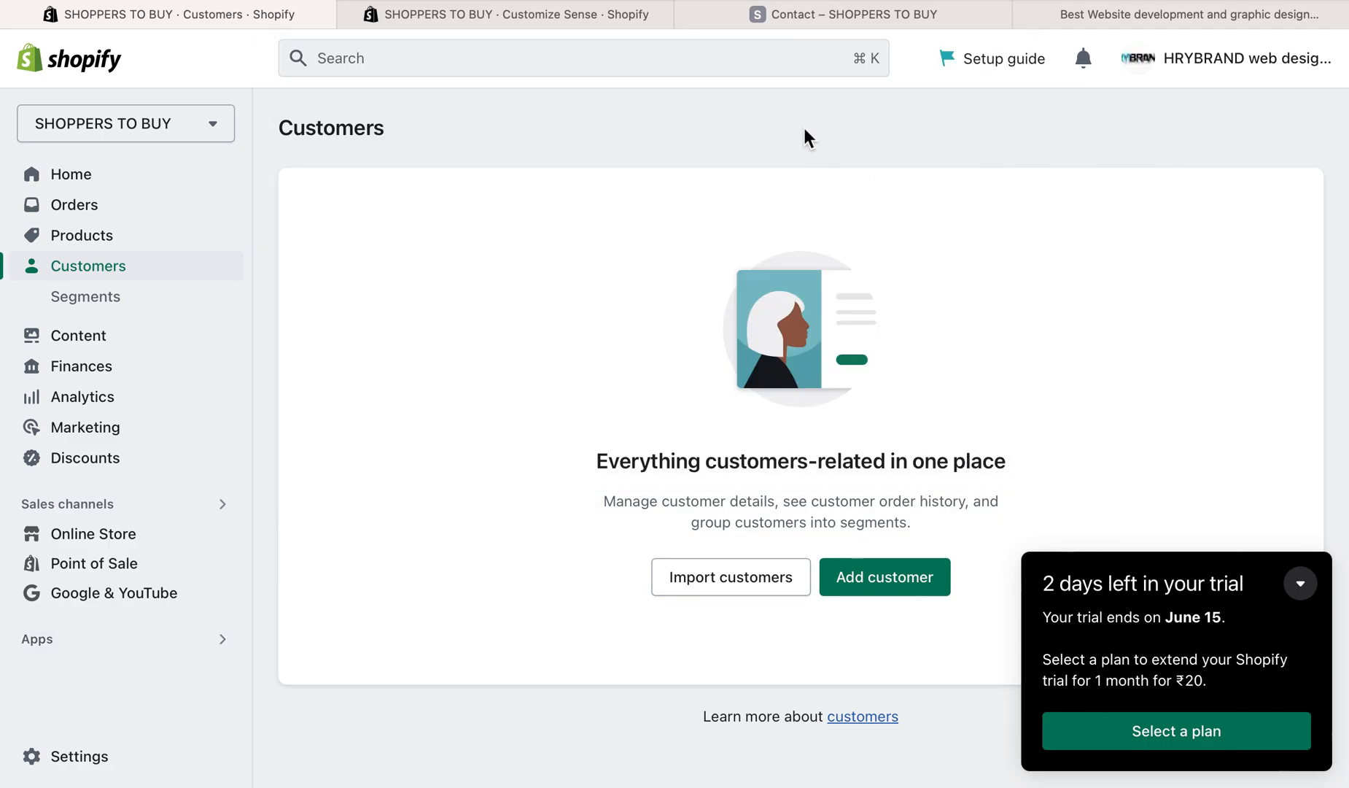
- Open the storefront's Home page and review its sections down to the email signup form above the footer
left_click(822, 16)
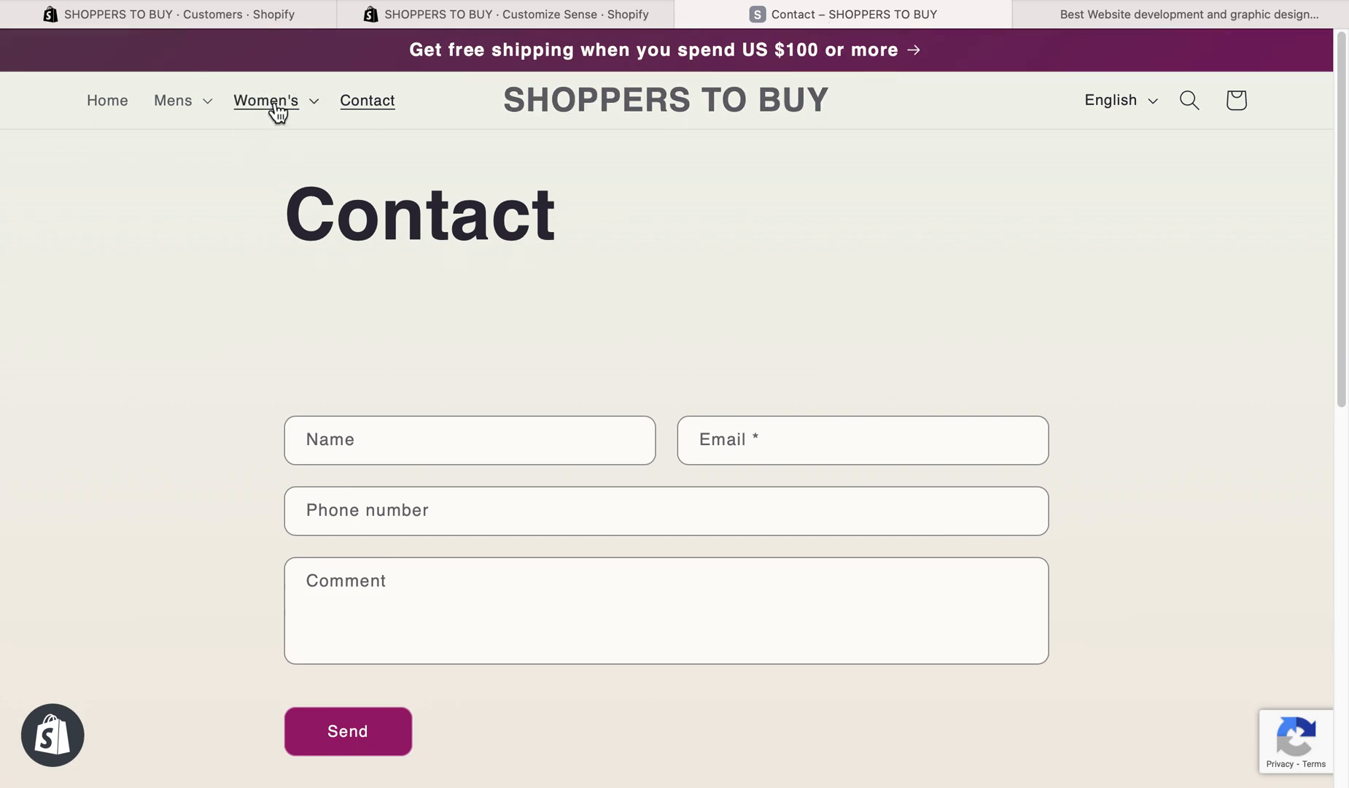
left_click(109, 102)
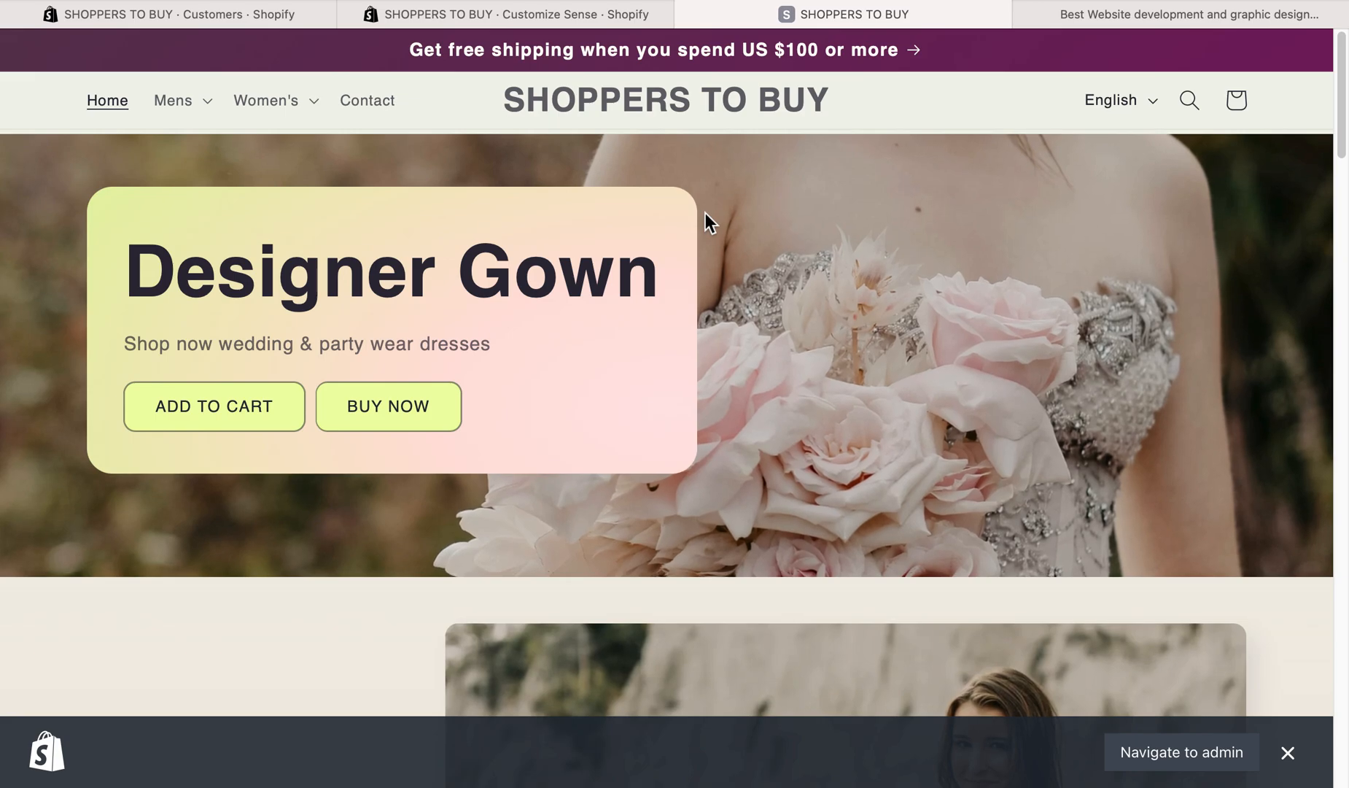
scroll(706, 218, "down", 10)
scroll(705, 213, "down", 1)
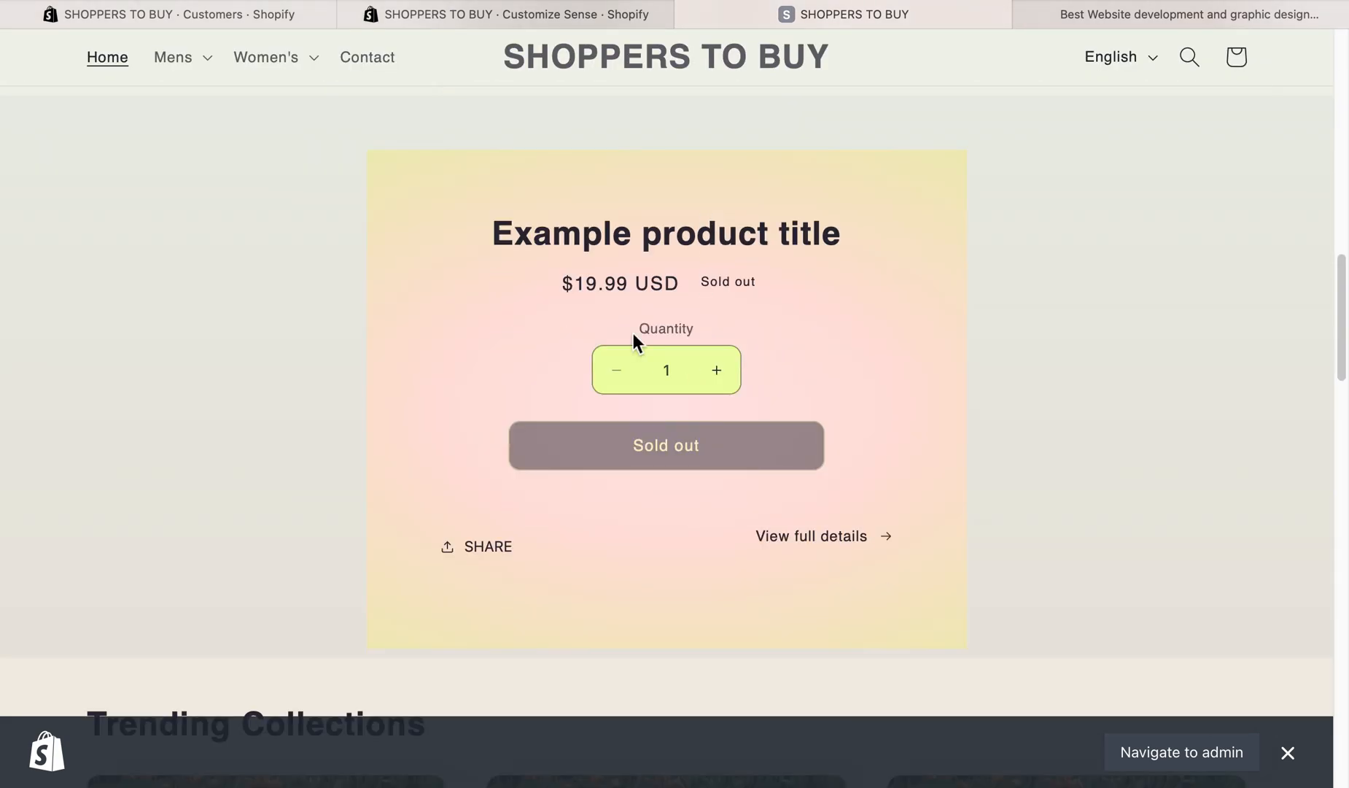
scroll(634, 333, "down", 10)
scroll(518, 330, "down", 1)
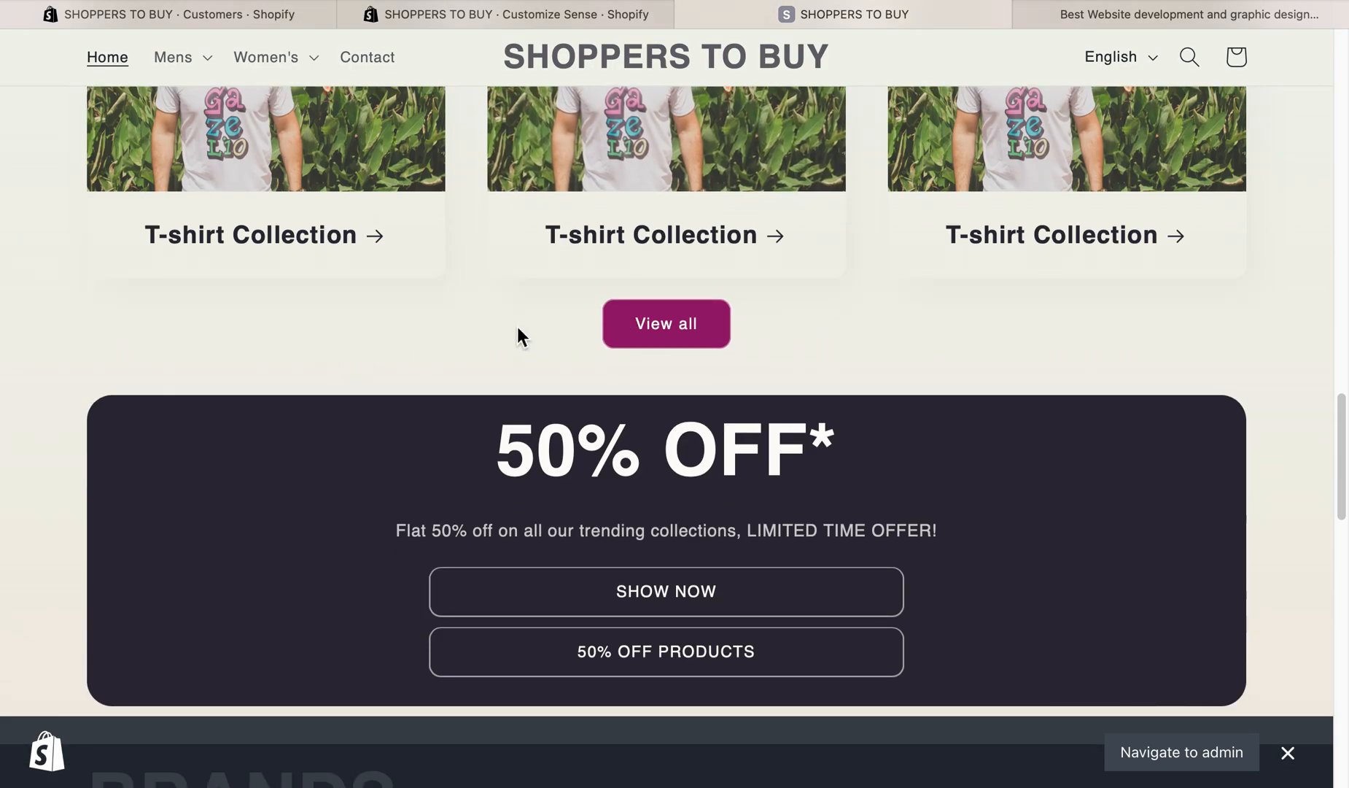
scroll(517, 327, "down", 10)
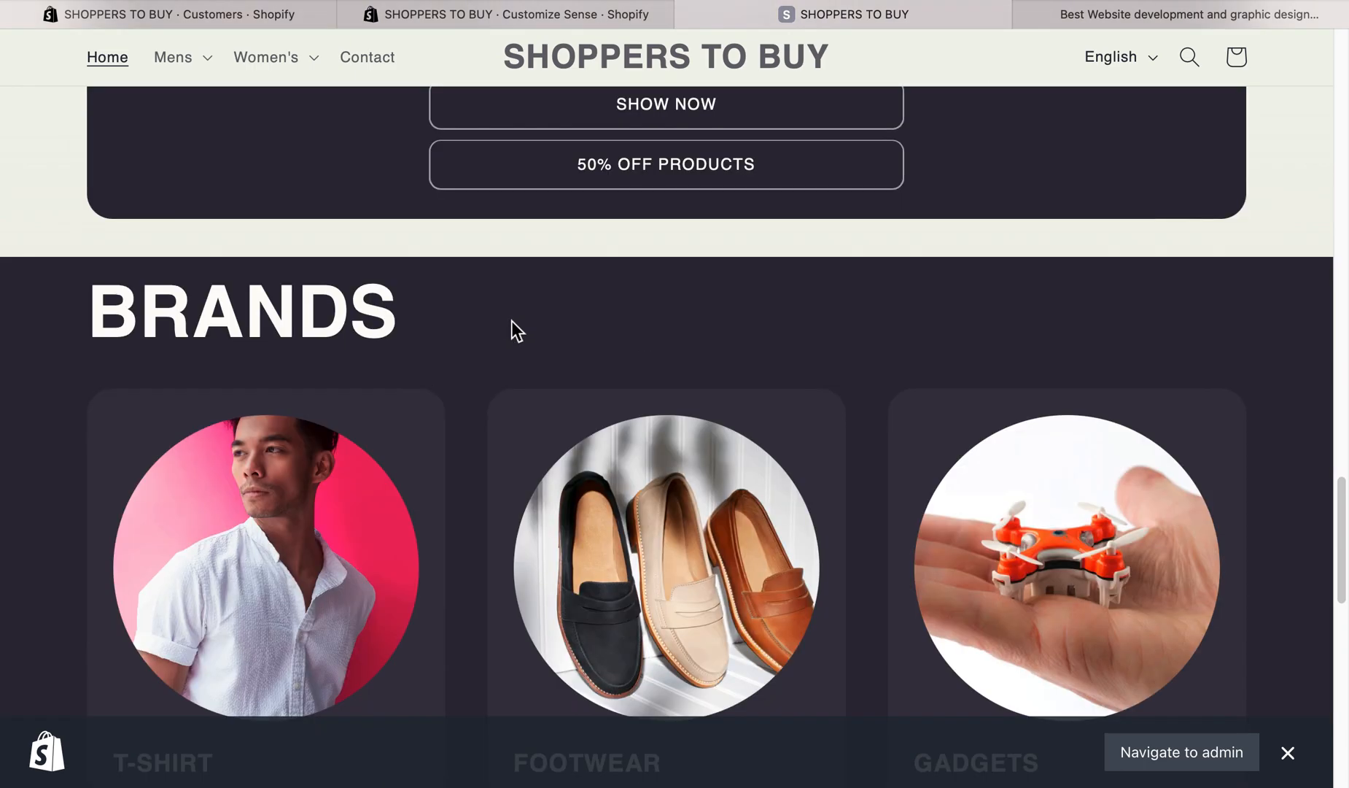
scroll(480, 307, "down", 10)
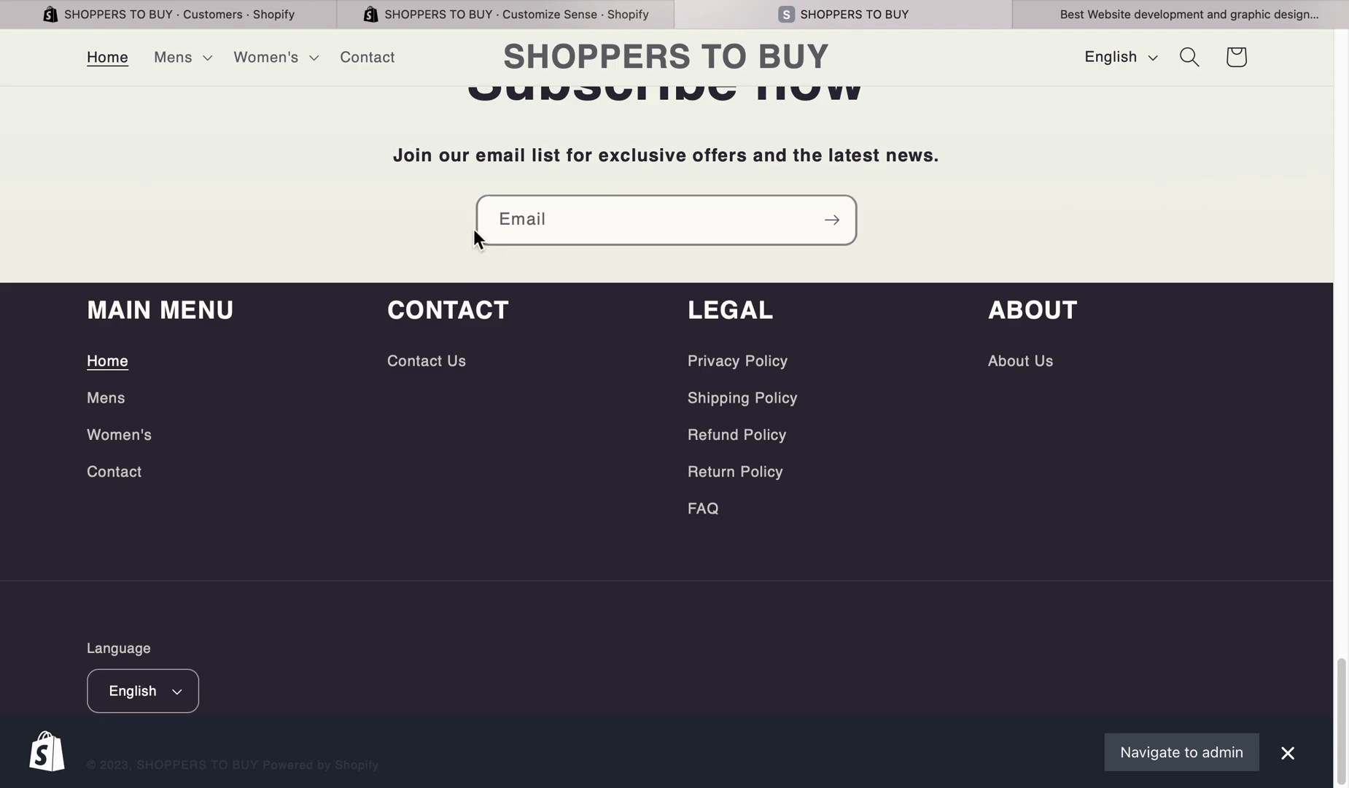
- Subscribe to the store's email list by submitting a sample e-mail address in the storefront's signup form
left_click(549, 216)
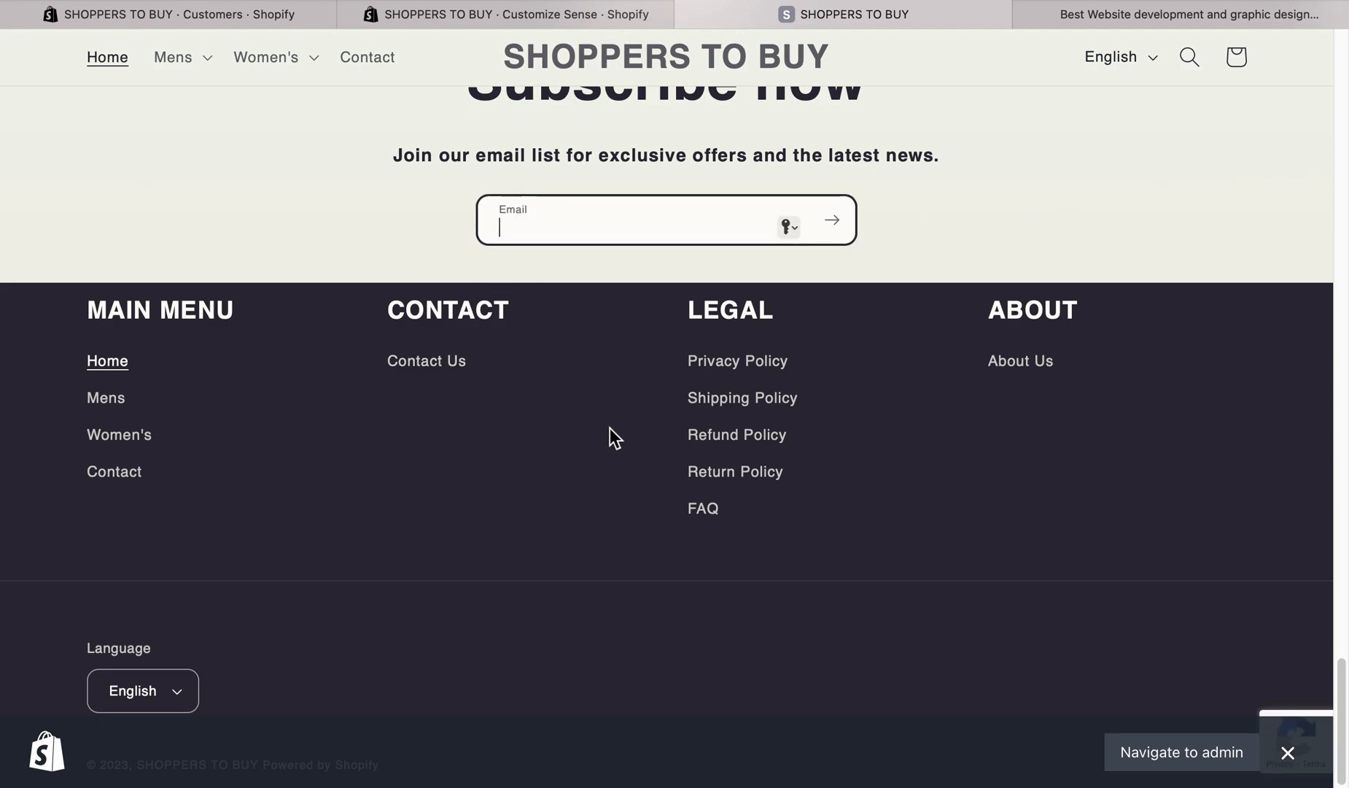
left_click(280, 15)
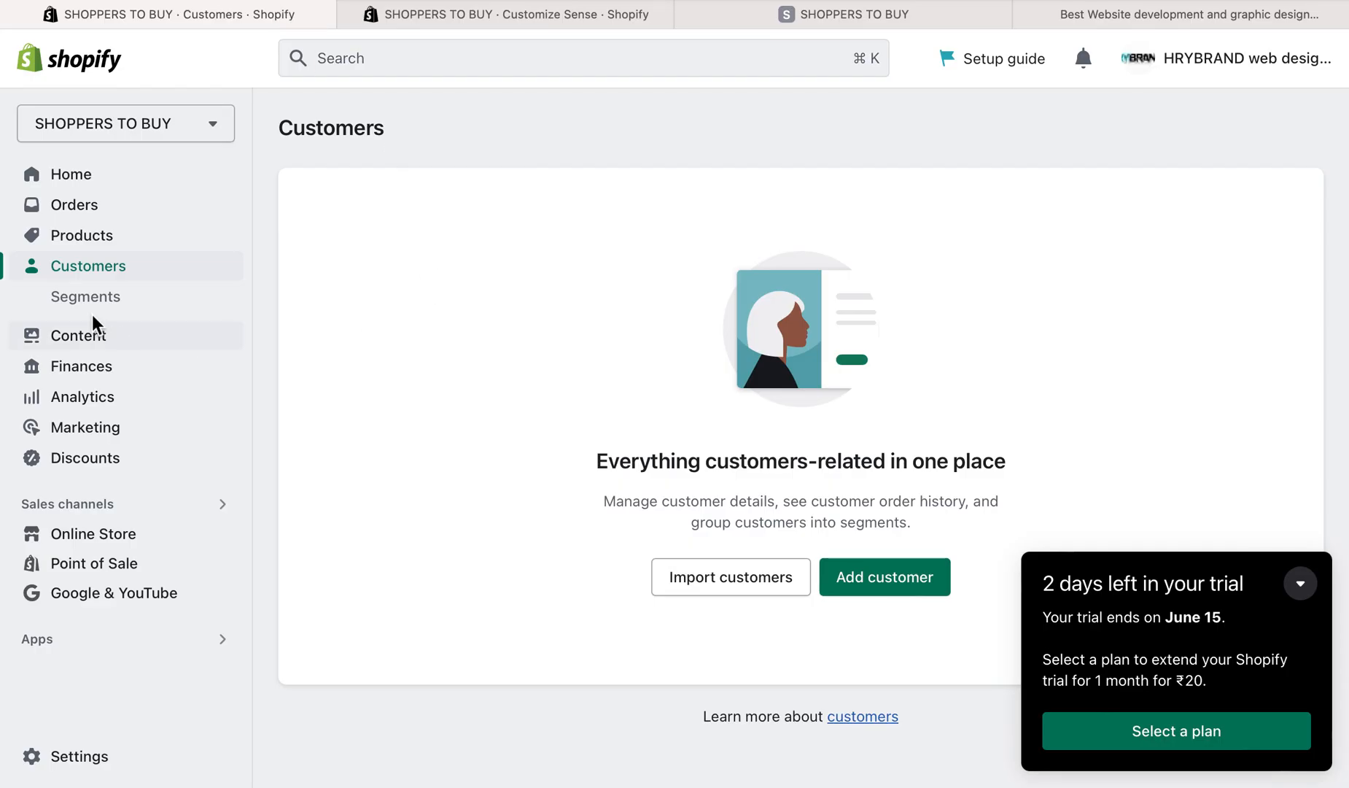
left_click(502, 16)
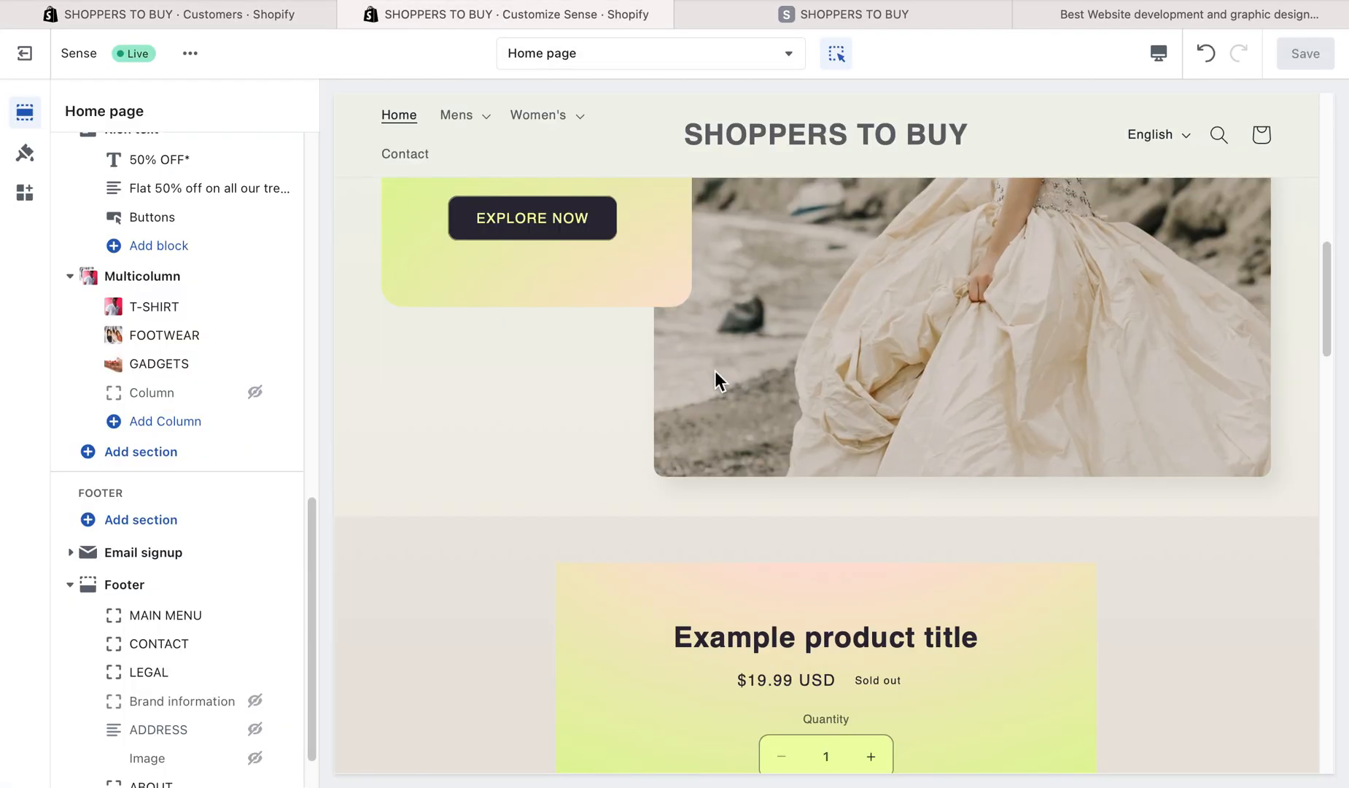
left_click(261, 18)
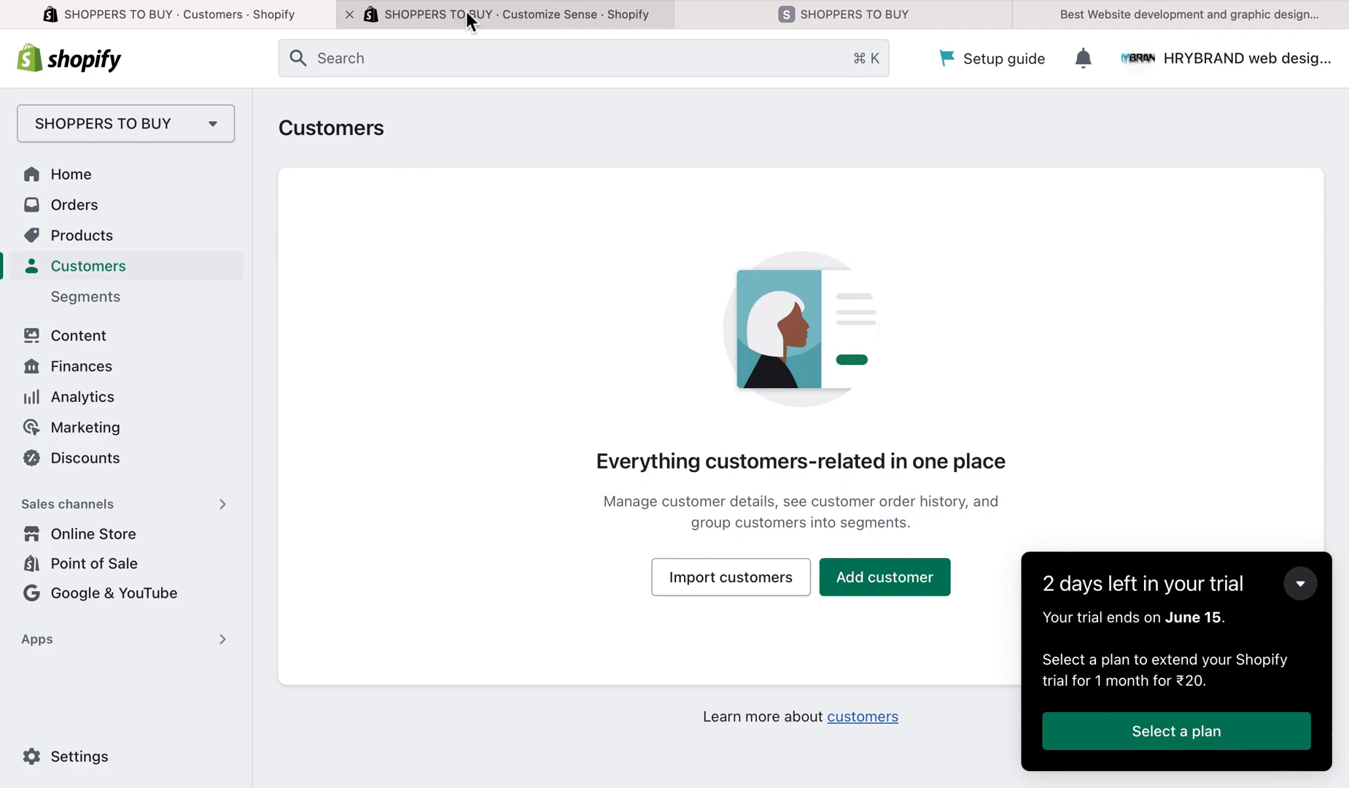
left_click(744, 22)
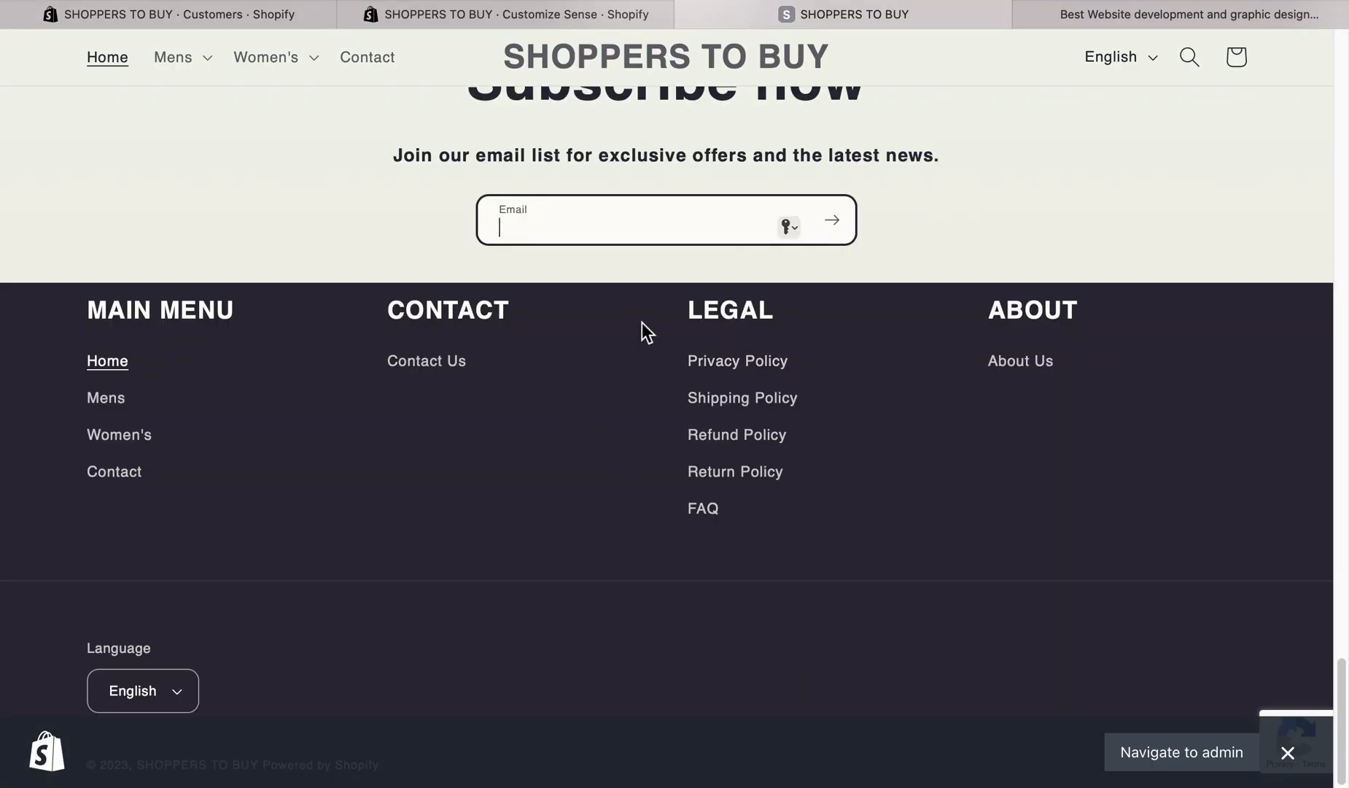
type("sample@gmail")
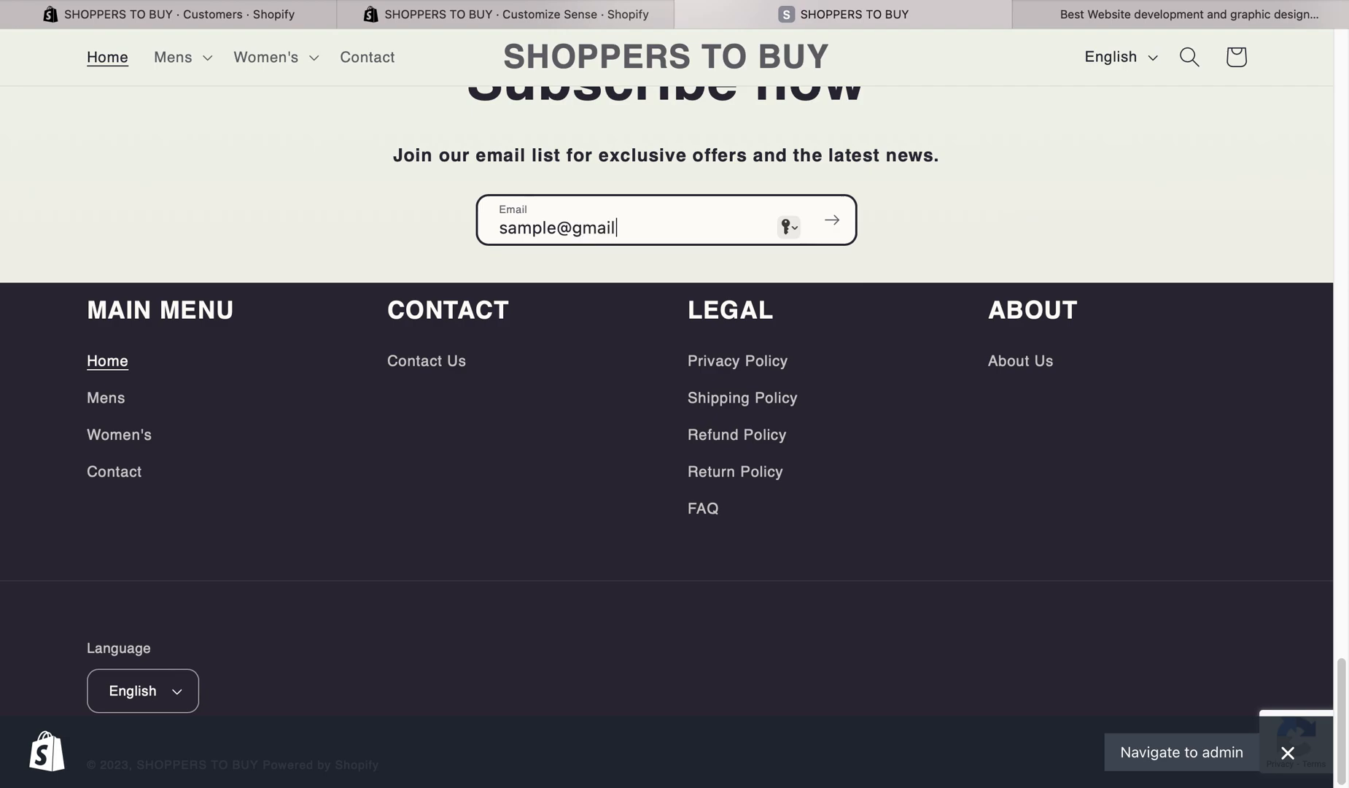
type(".com")
left_click(835, 226)
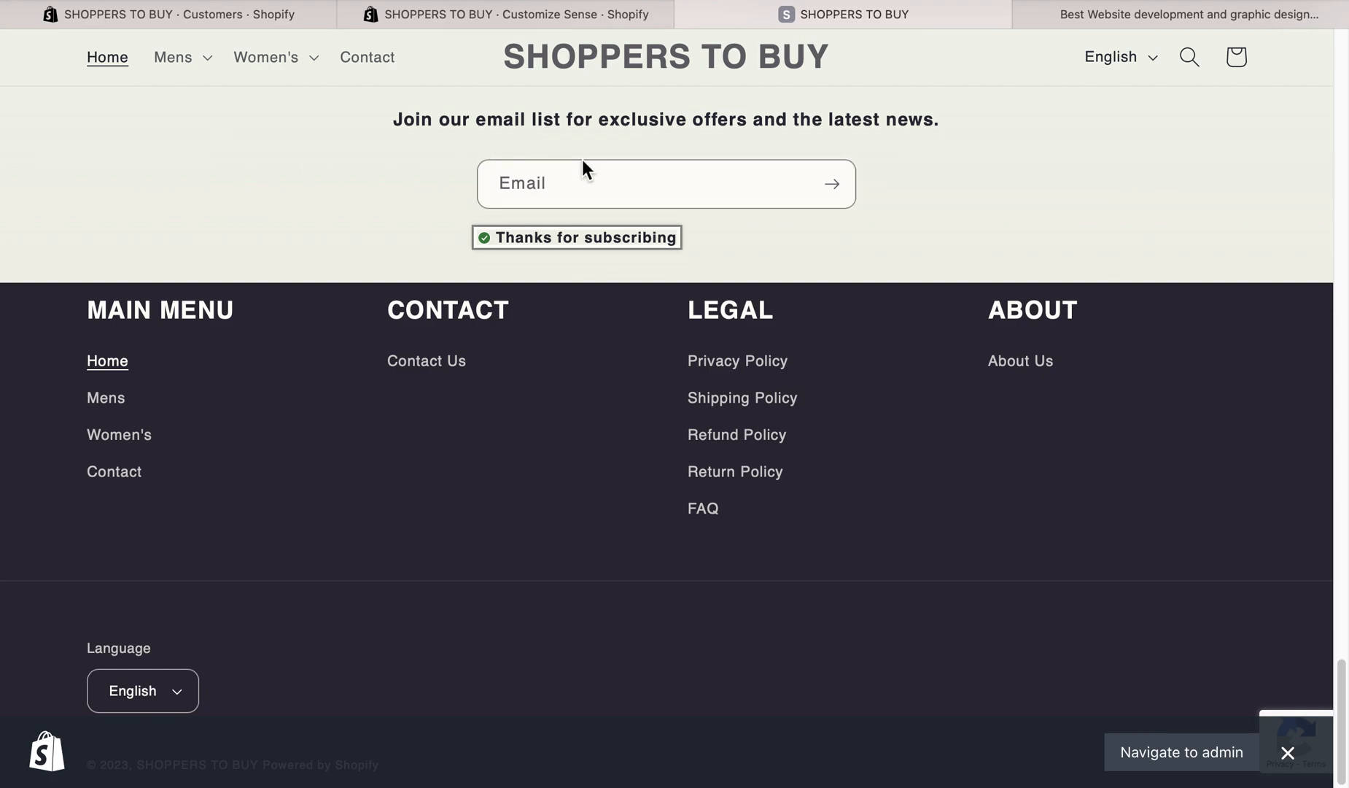
- Refresh the Customers list in the Shopify admin to check for the new email subscriber
left_click(218, 16)
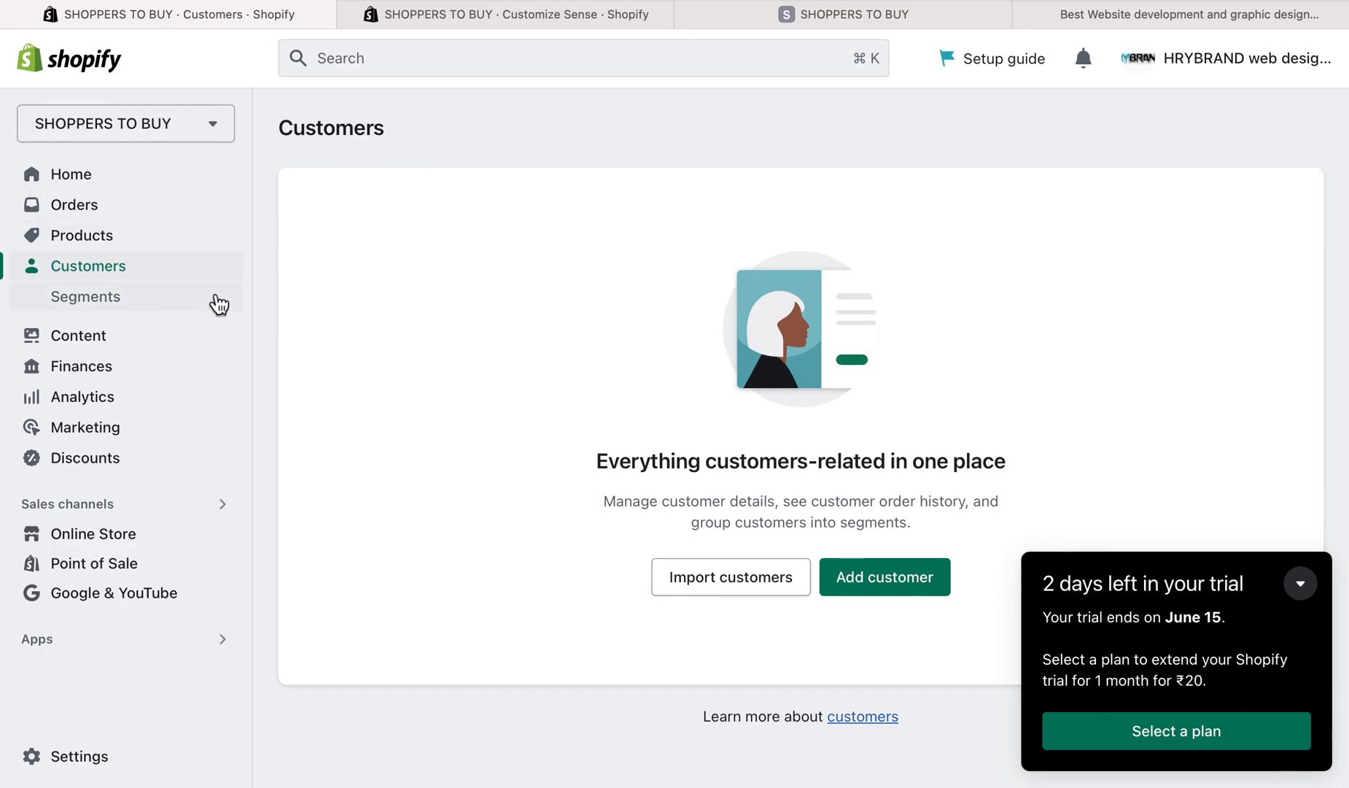
left_click(111, 276)
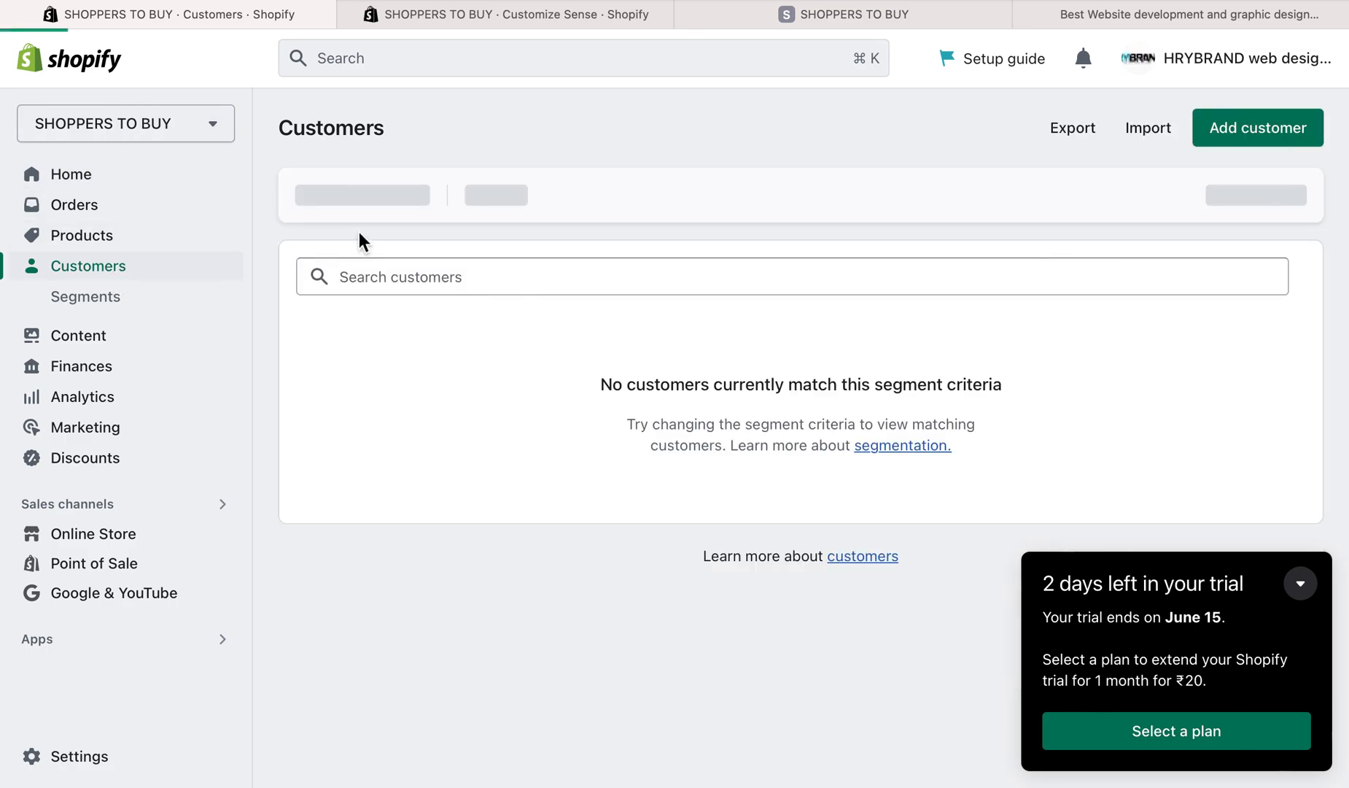
right_click(358, 231)
left_click(586, 226)
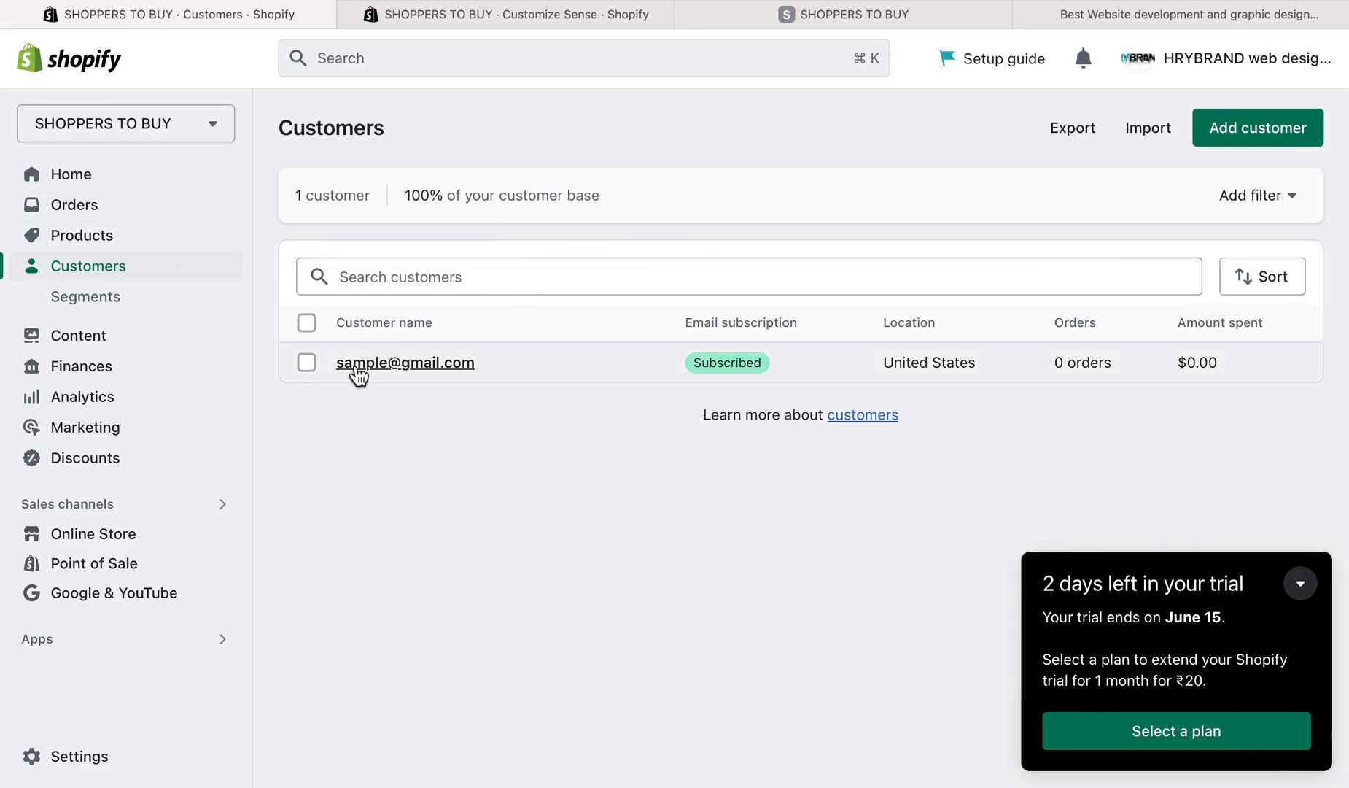
- Look in on the theme editor and revisit the email field of the storefront's signup form
left_click(471, 18)
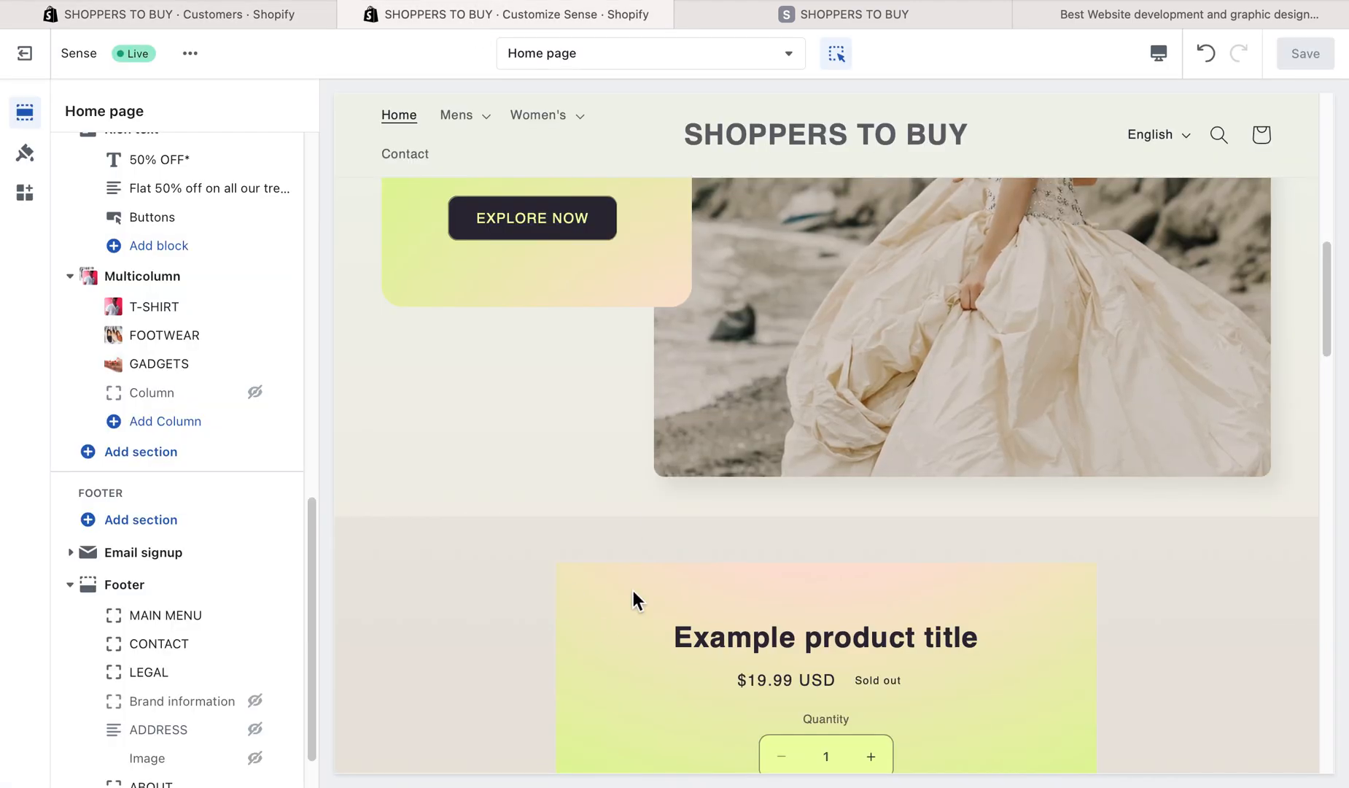
left_click(731, 13)
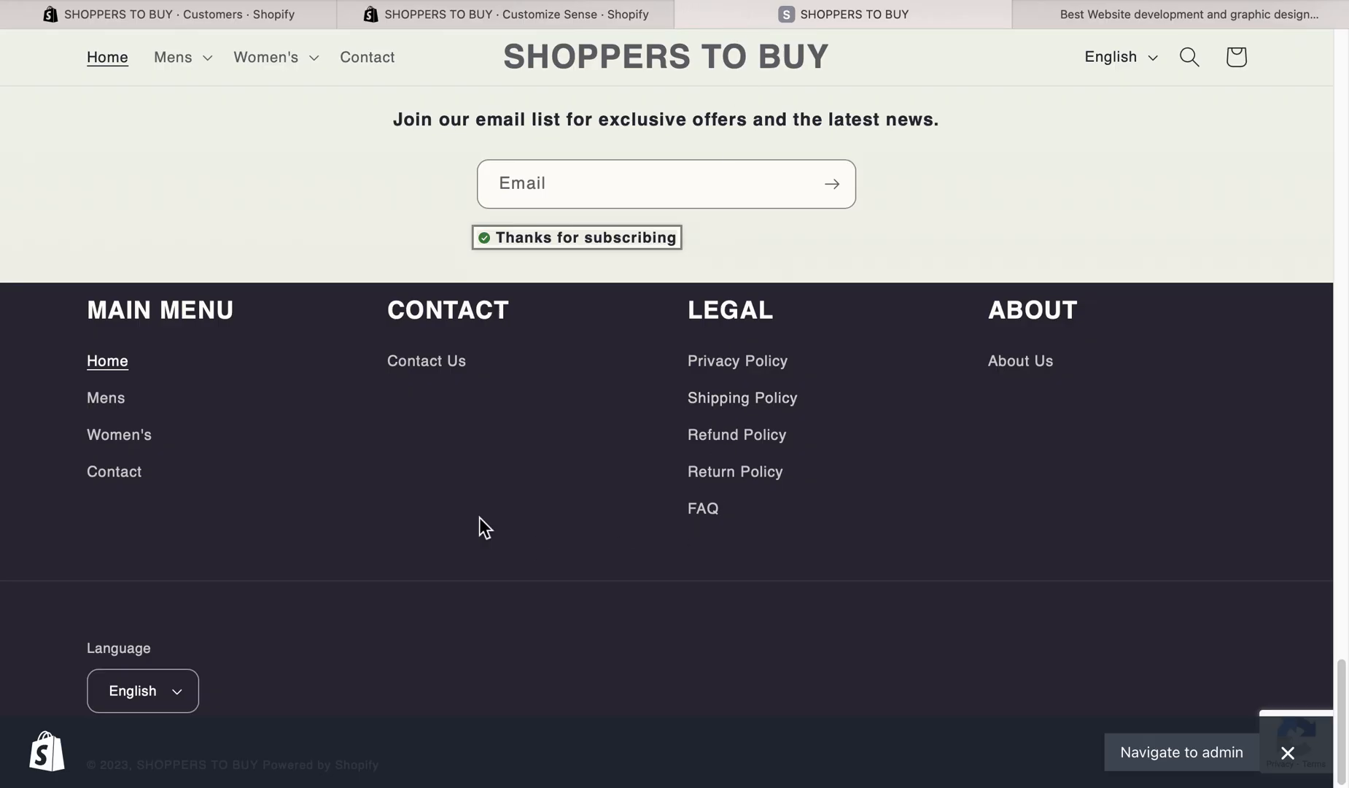
left_click(546, 197)
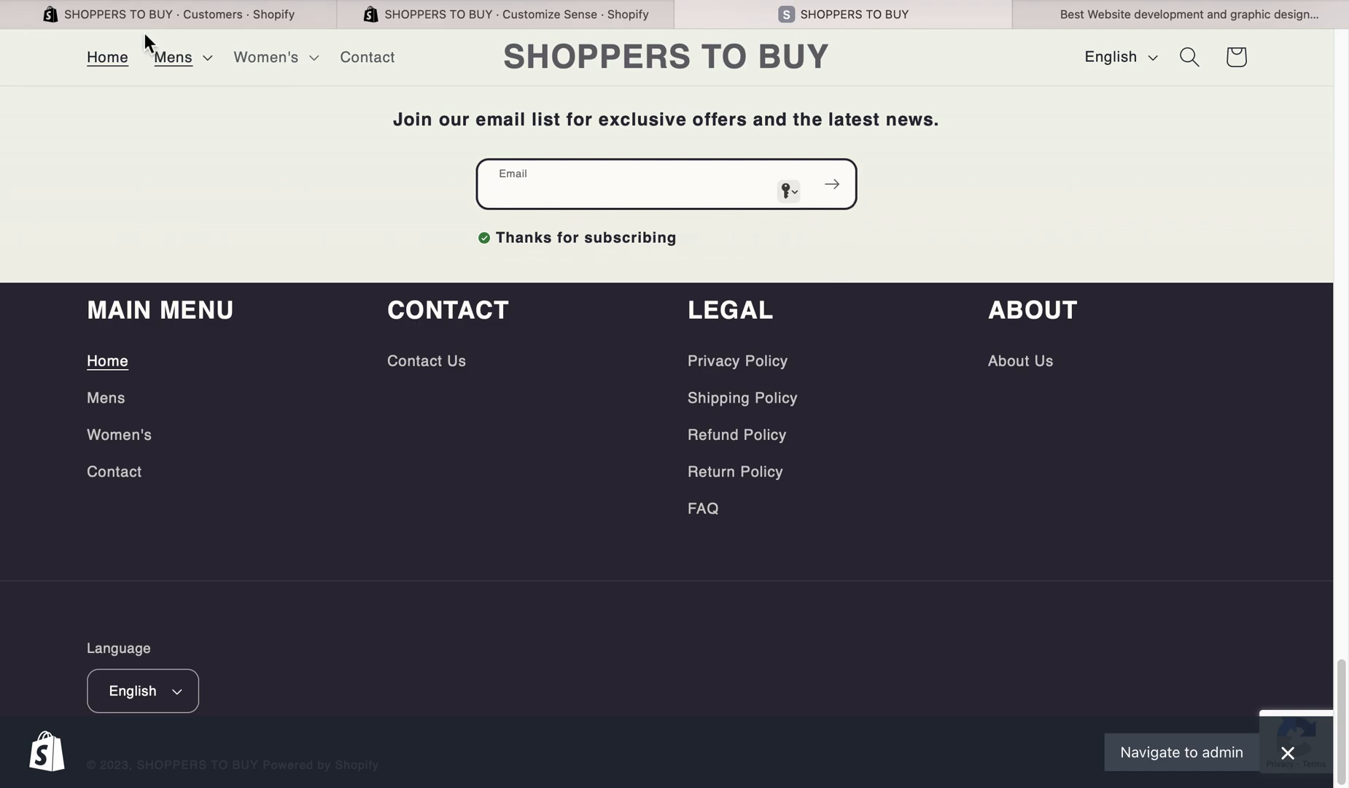
- Return to the admin's Customers list, select the subscribed customer and display the additional bulk actions
left_click(169, 22)
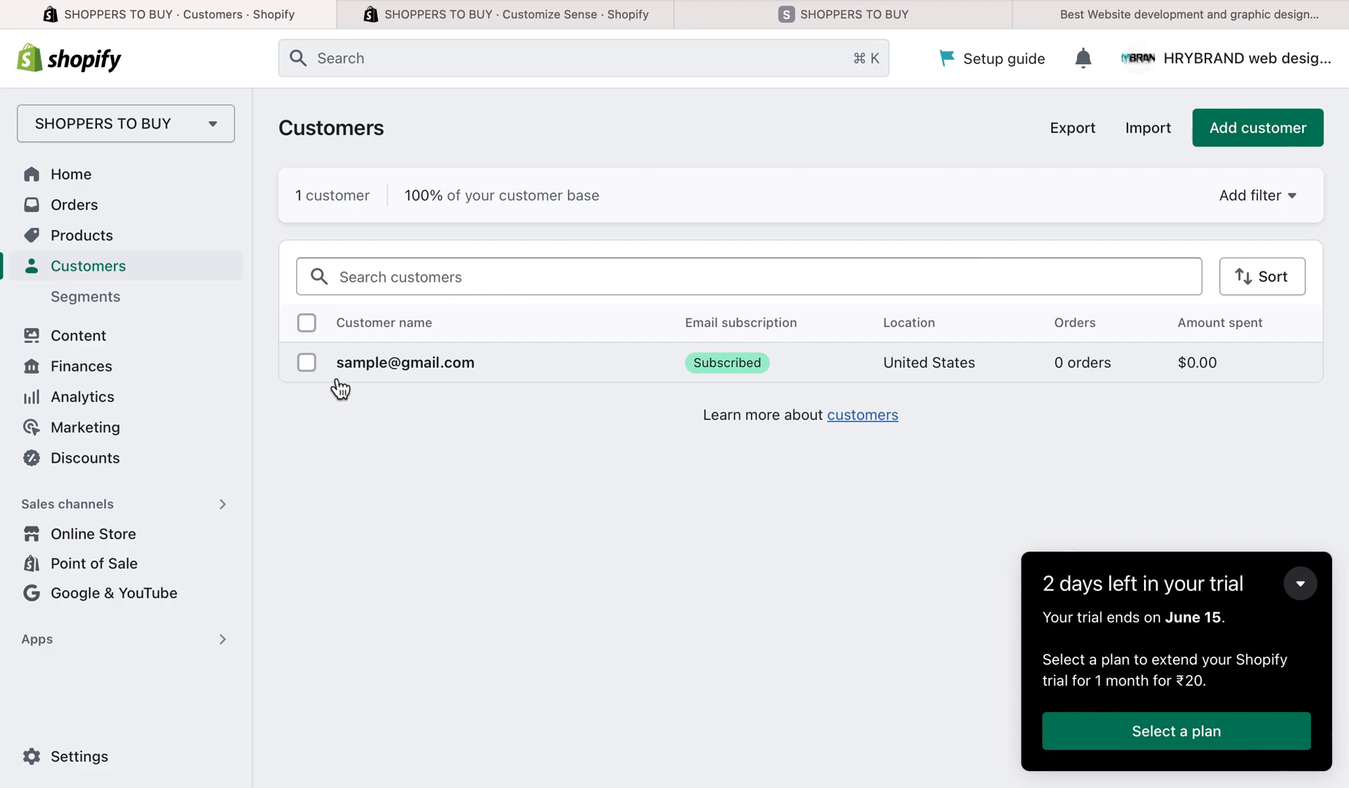
left_click(309, 364)
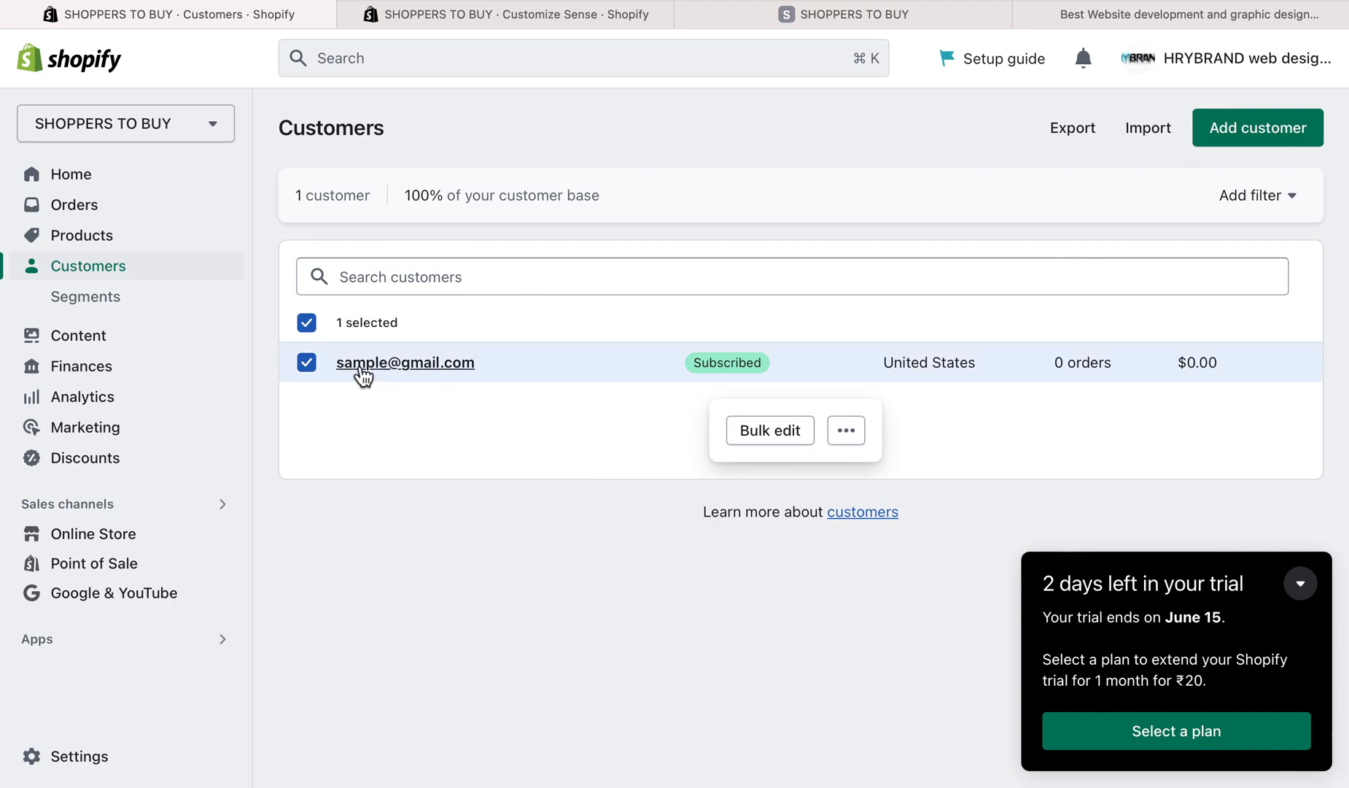
left_click(846, 434)
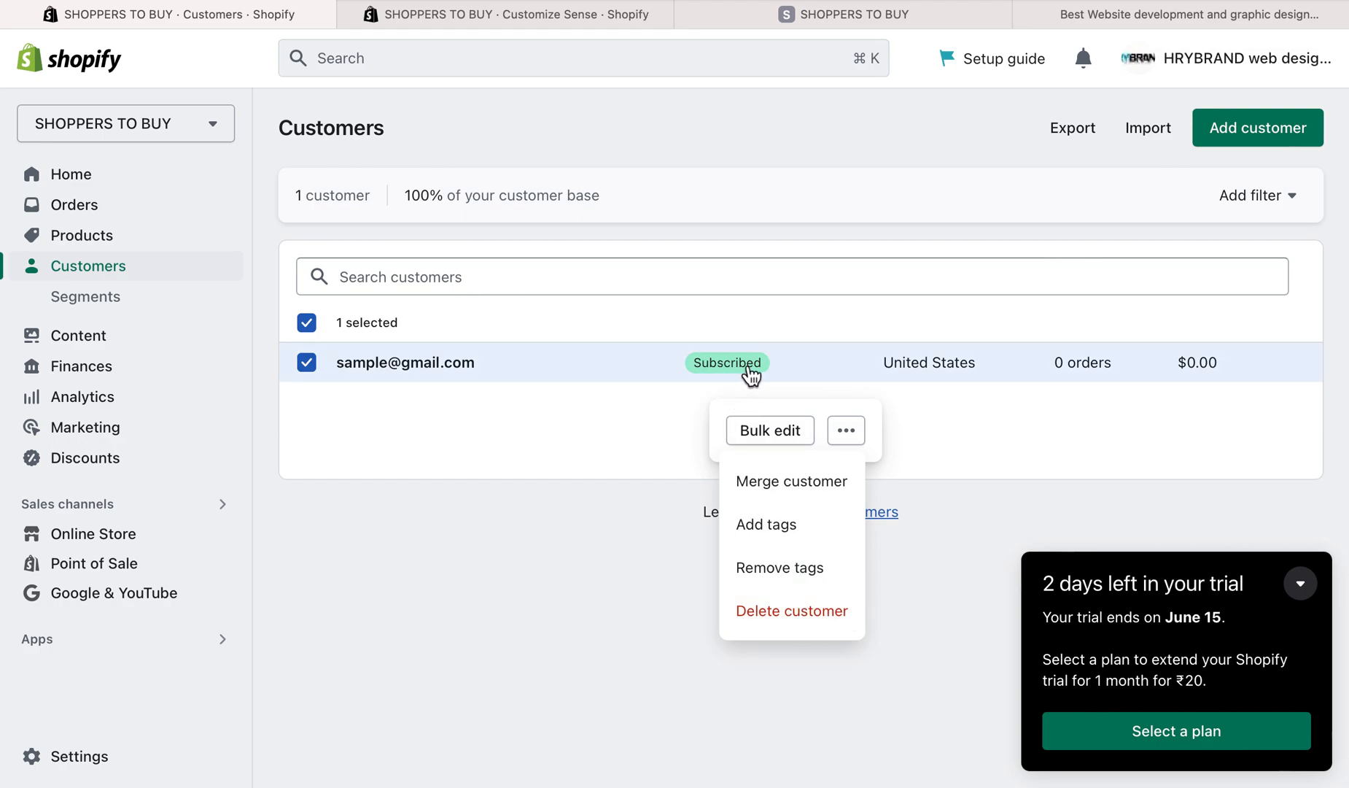
- Recheck the storefront's email signup form and go back to the selected customer in the admin
left_click(514, 14)
left_click(770, 16)
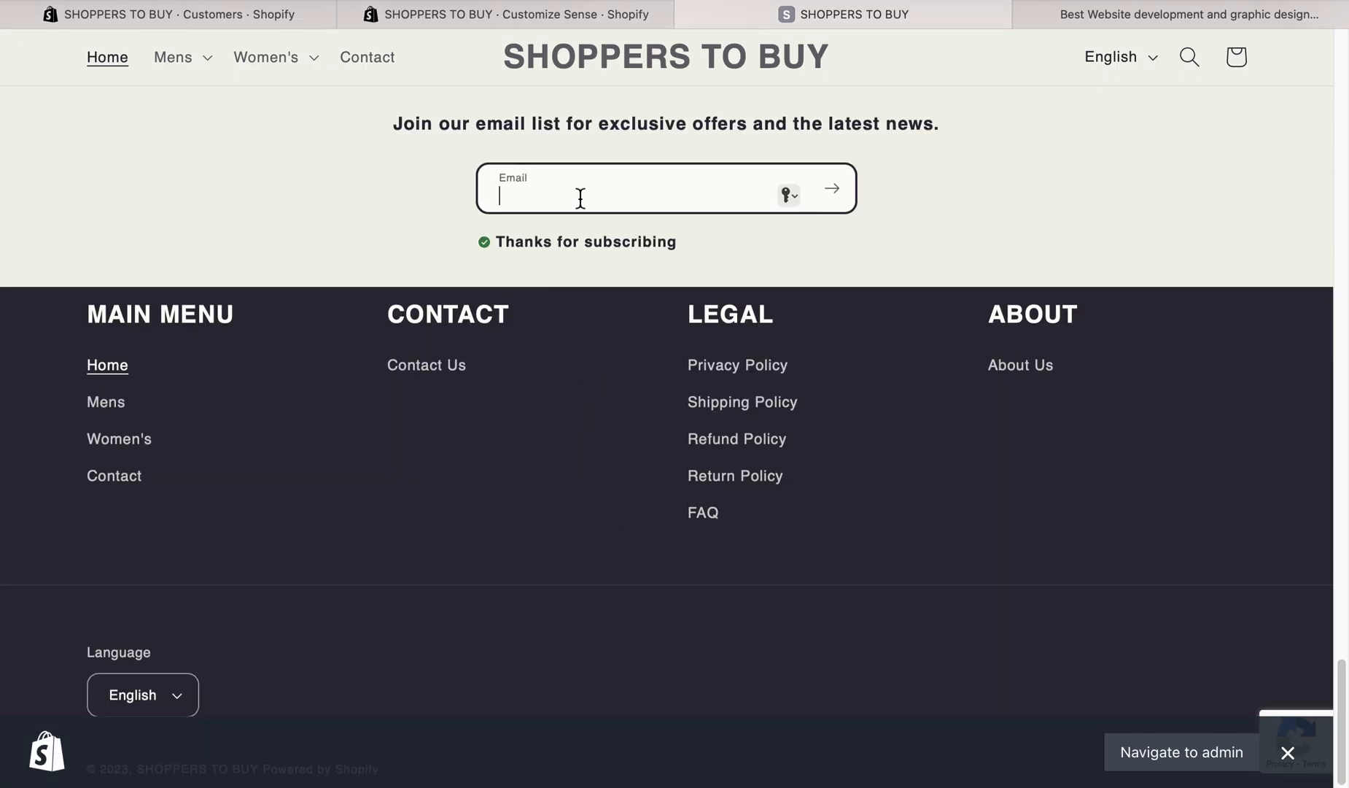
left_click(244, 8)
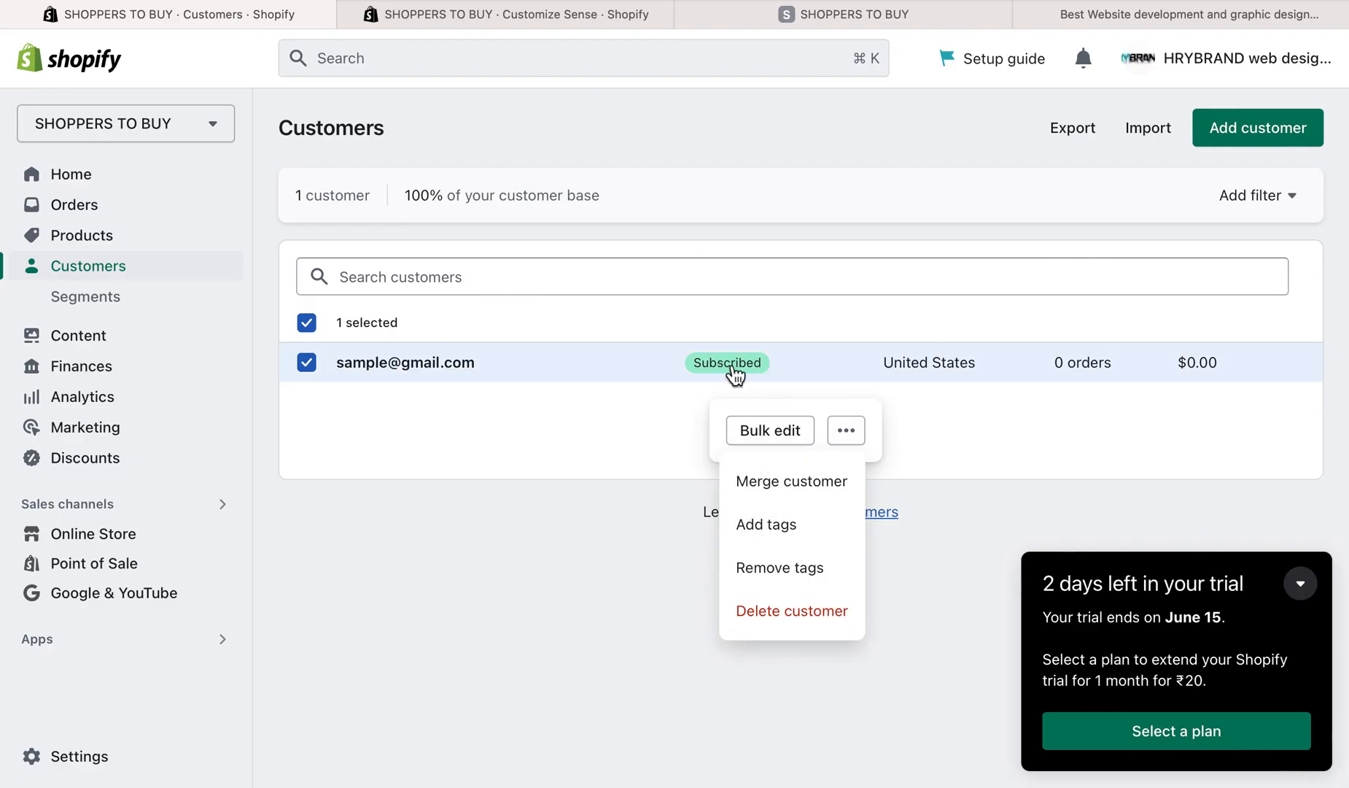
- Delete the selected subscribed customer from the Customers list
left_click(787, 620)
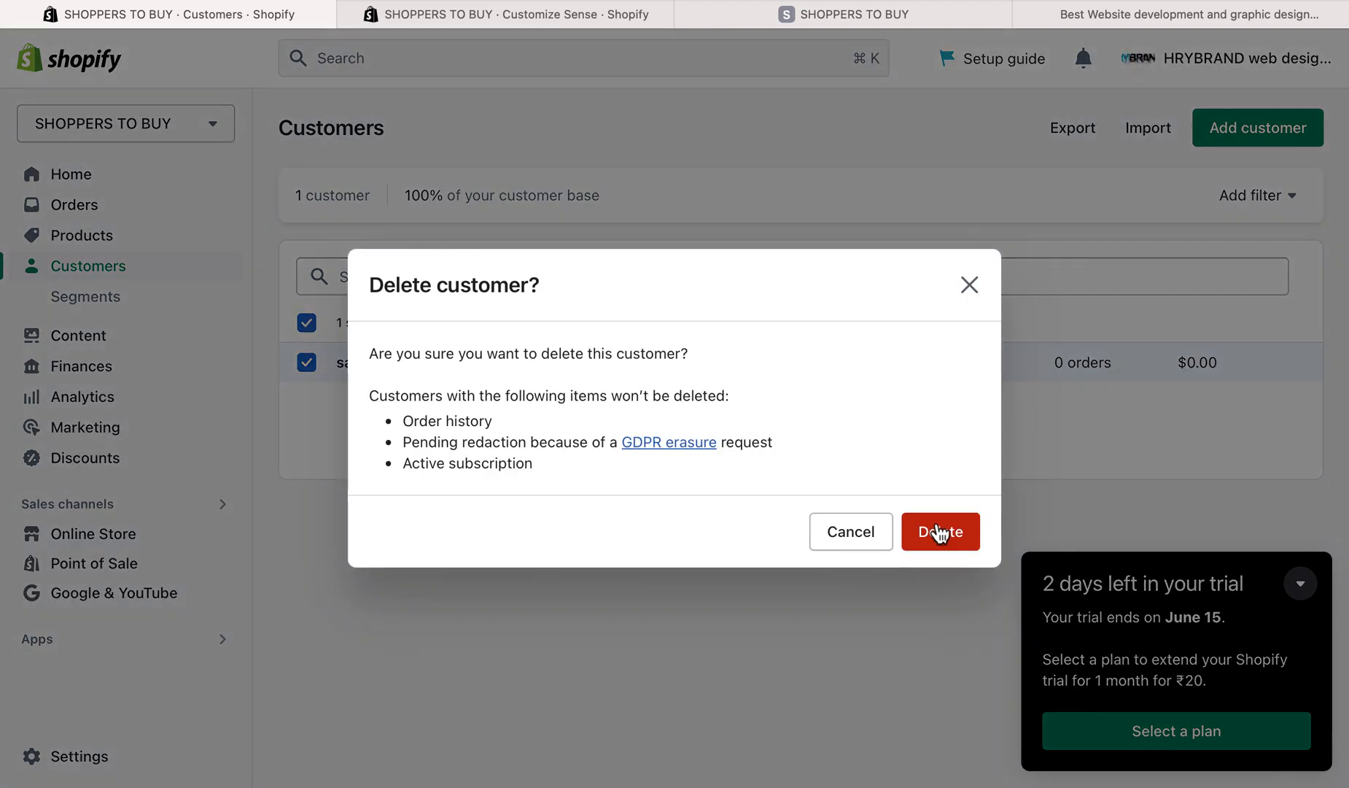
left_click(941, 533)
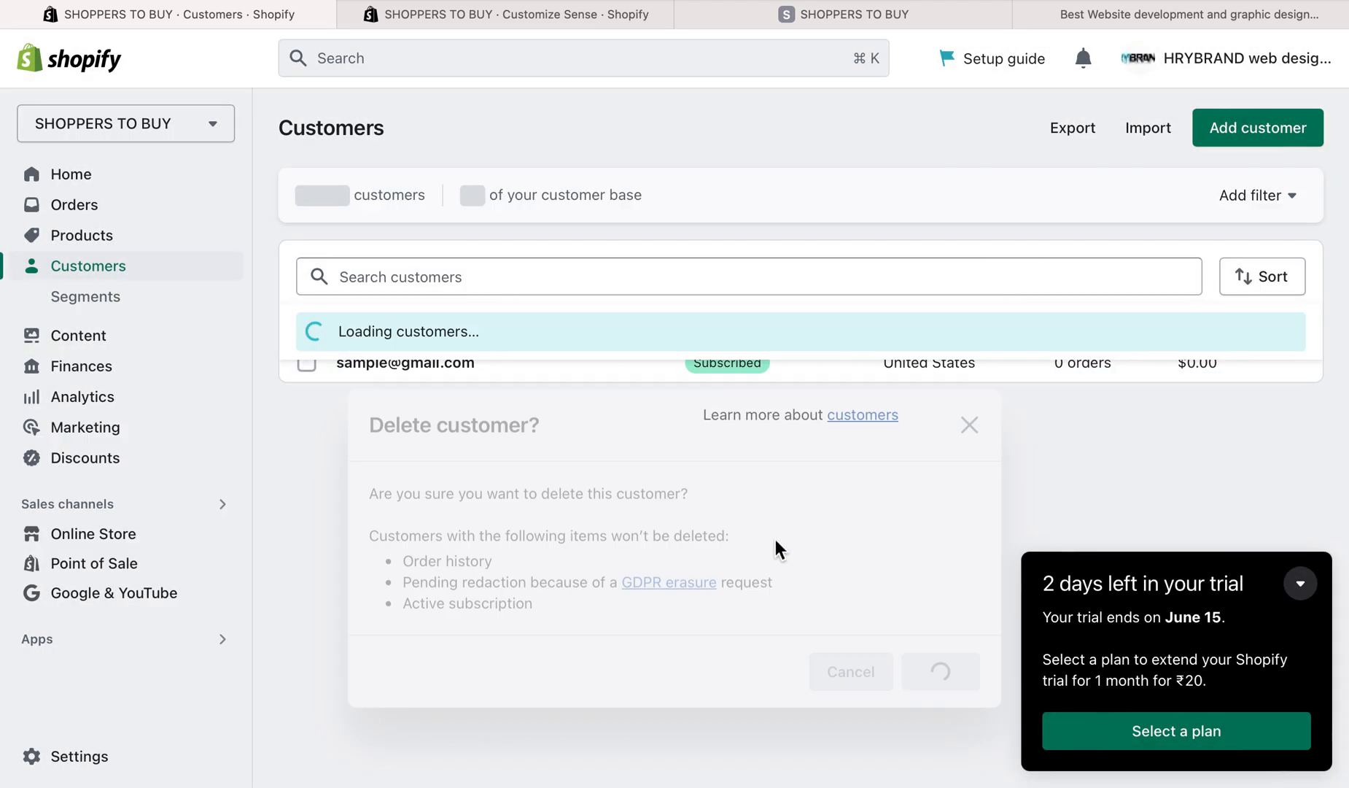
- Look in on the theme editor, go back to the storefront and open its Contact Us page from the footer
left_click(500, 6)
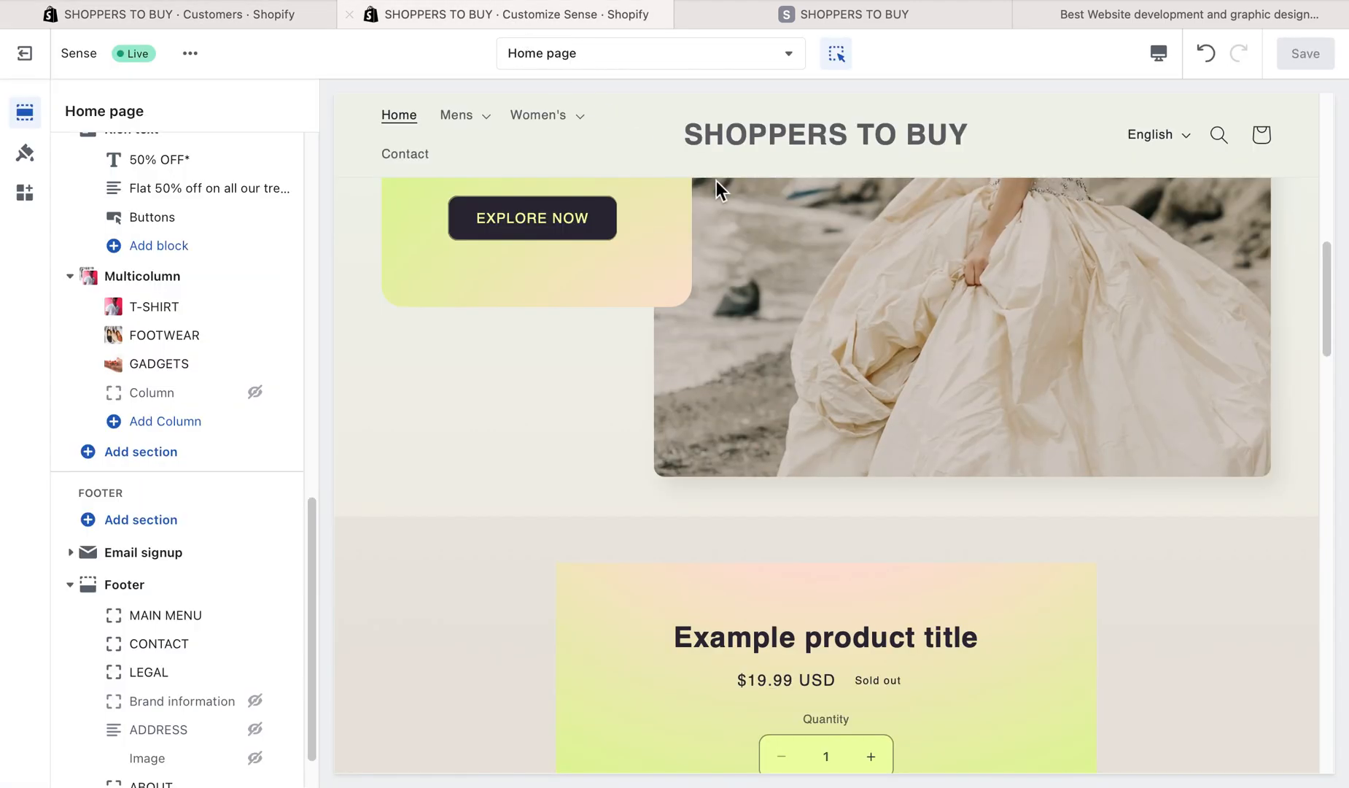
left_click(715, 16)
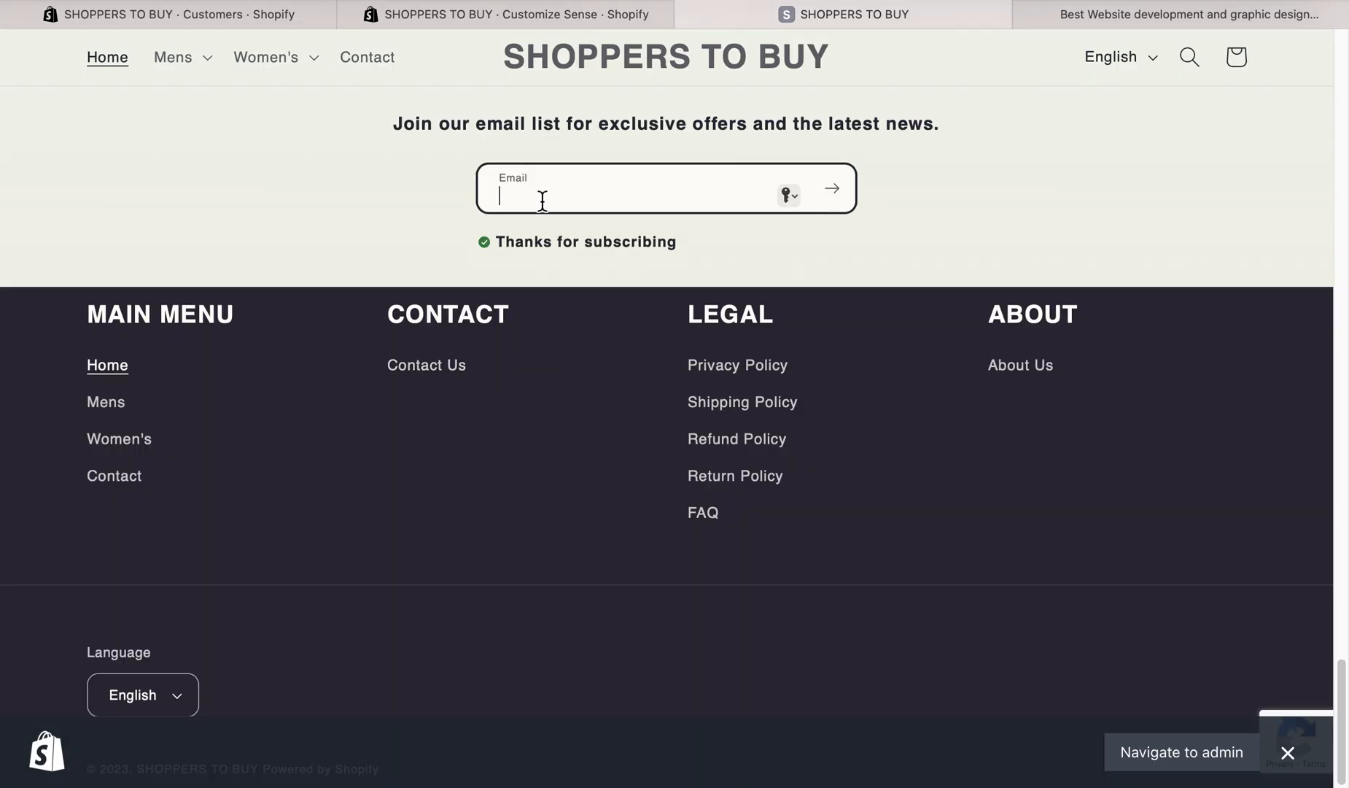
left_click(430, 368)
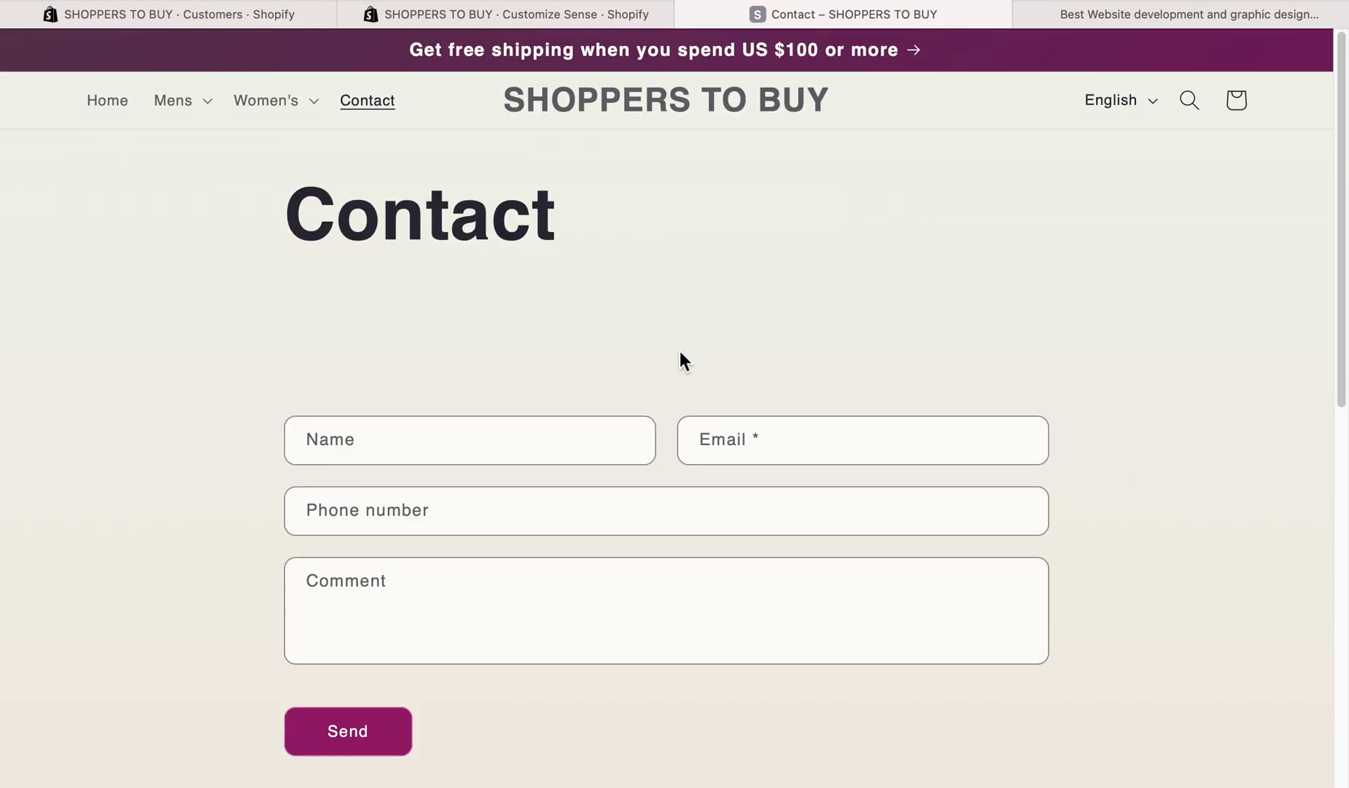
- Fill in the visitor's name and email address in the contact form
left_click(470, 452)
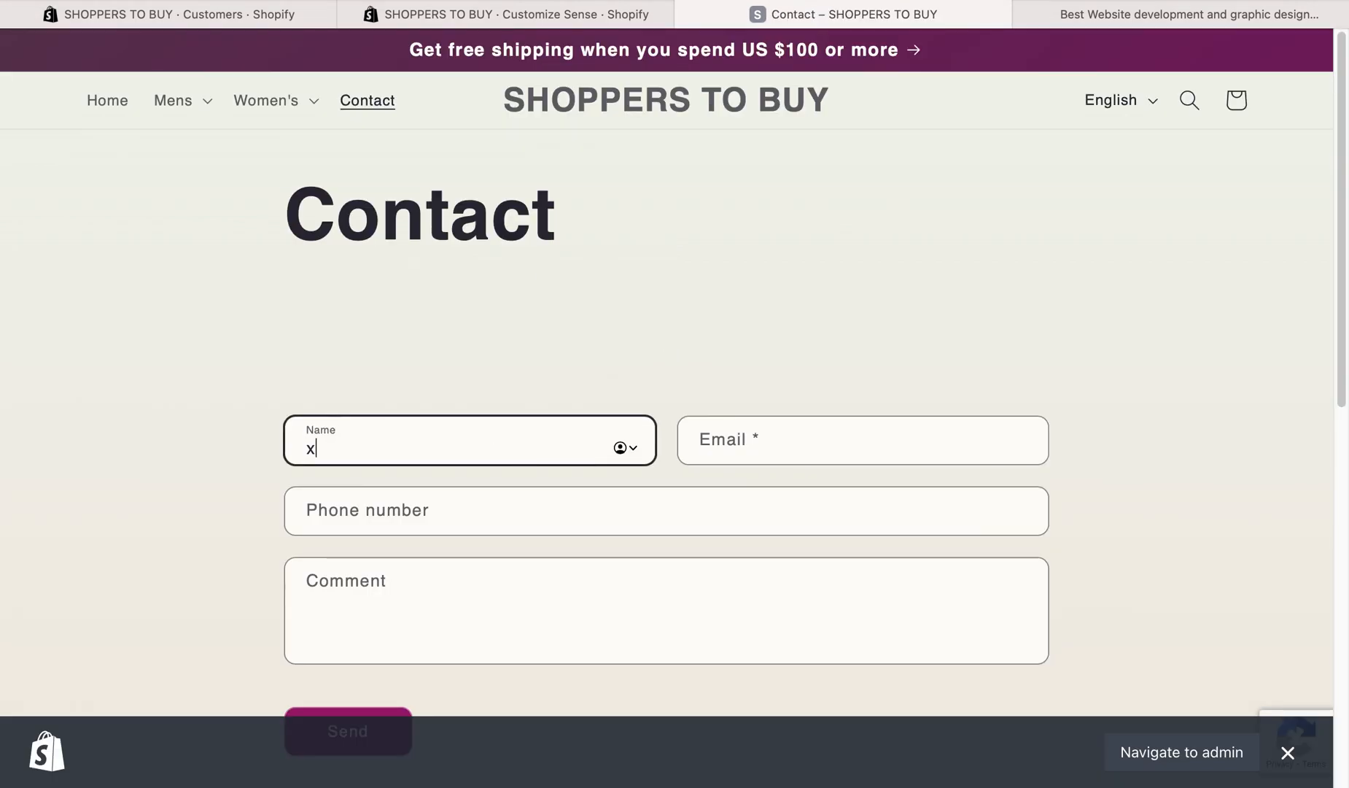
key("Tab")
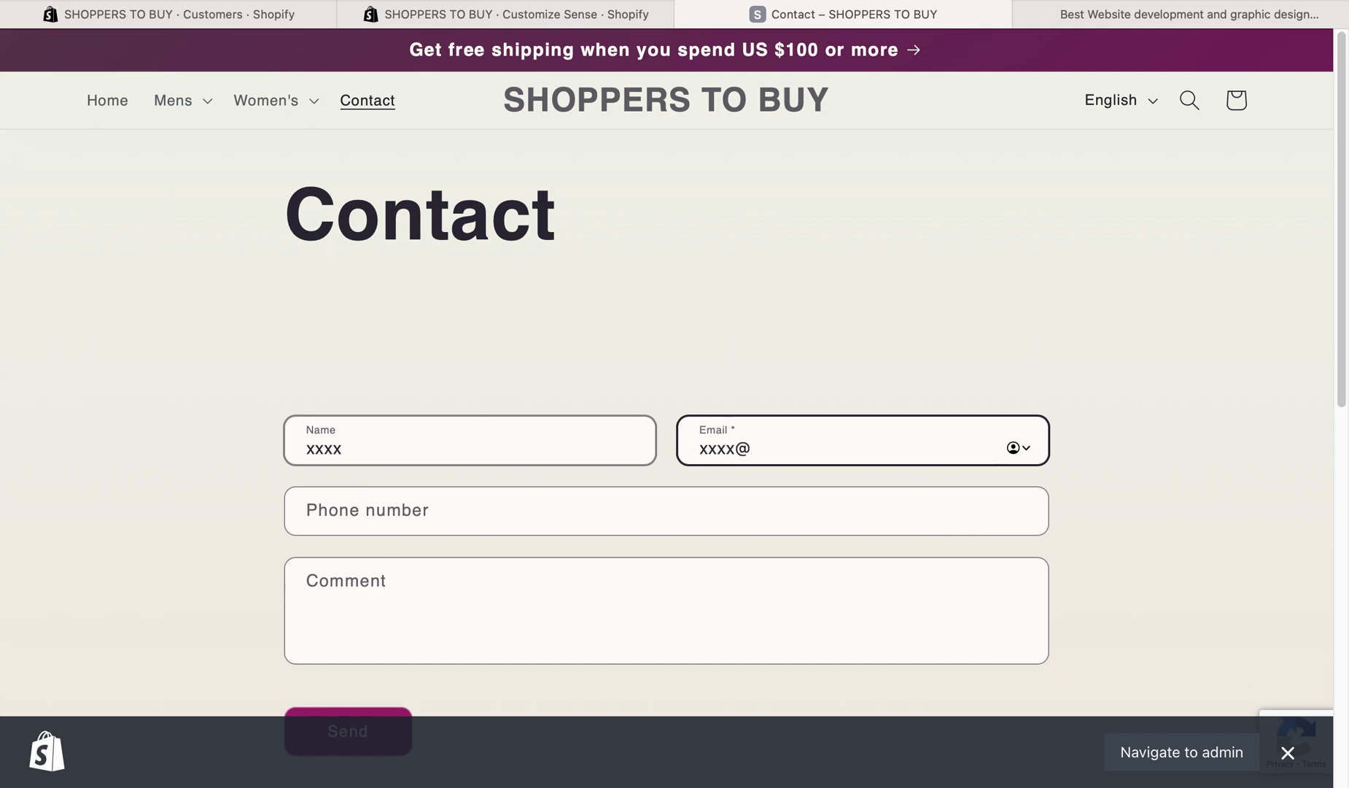
type("xxxx@gmail.com")
key("Tab")
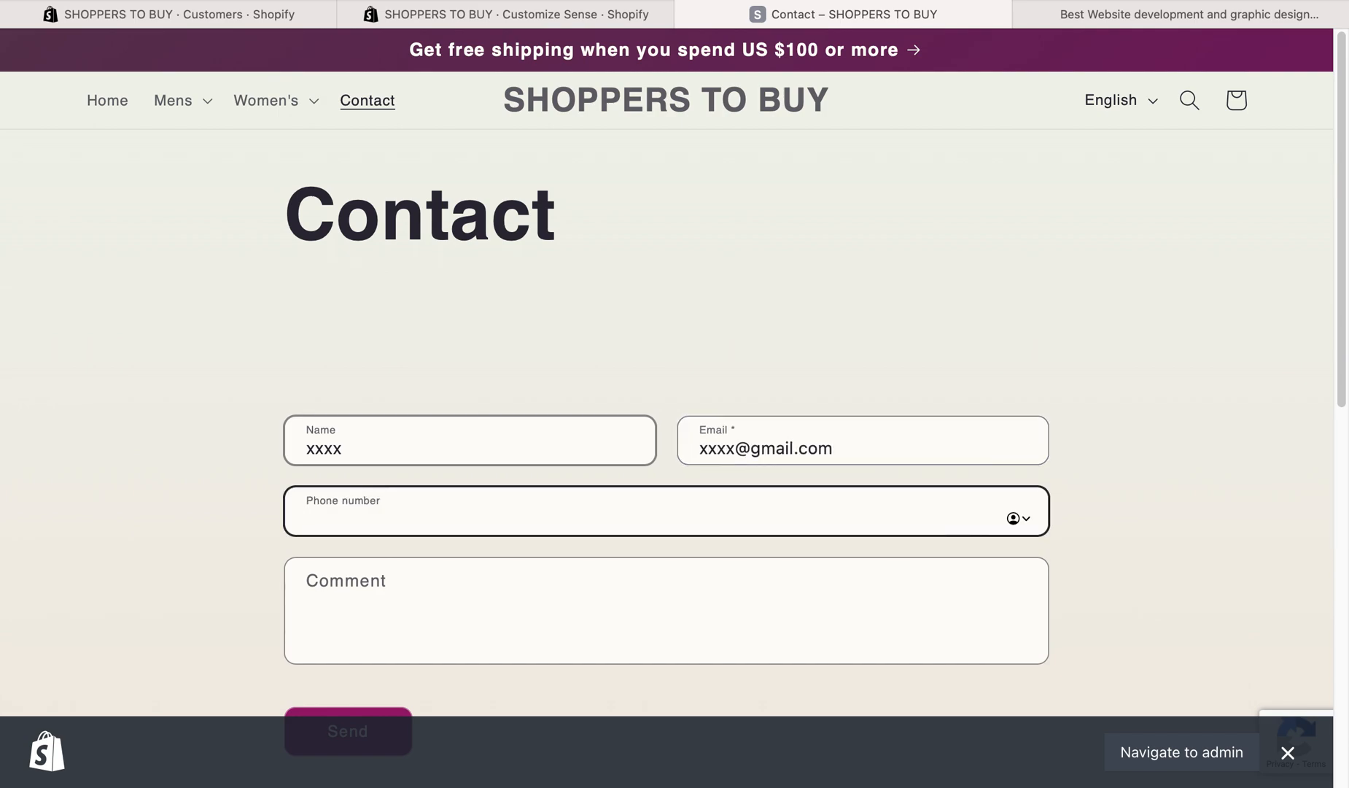
left_click(736, 430)
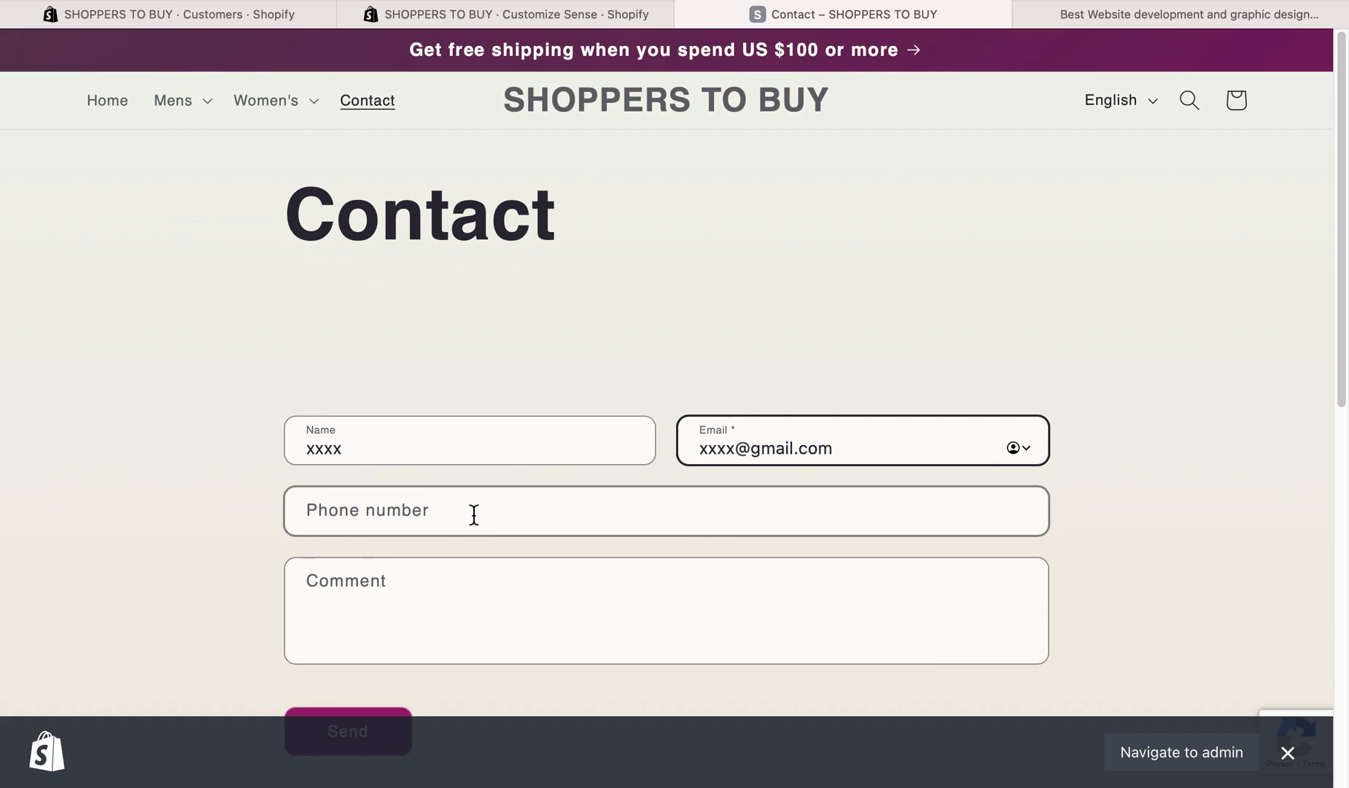
- Enter the phone number and the comment "Hello help me", and send the contact form
left_click(638, 498)
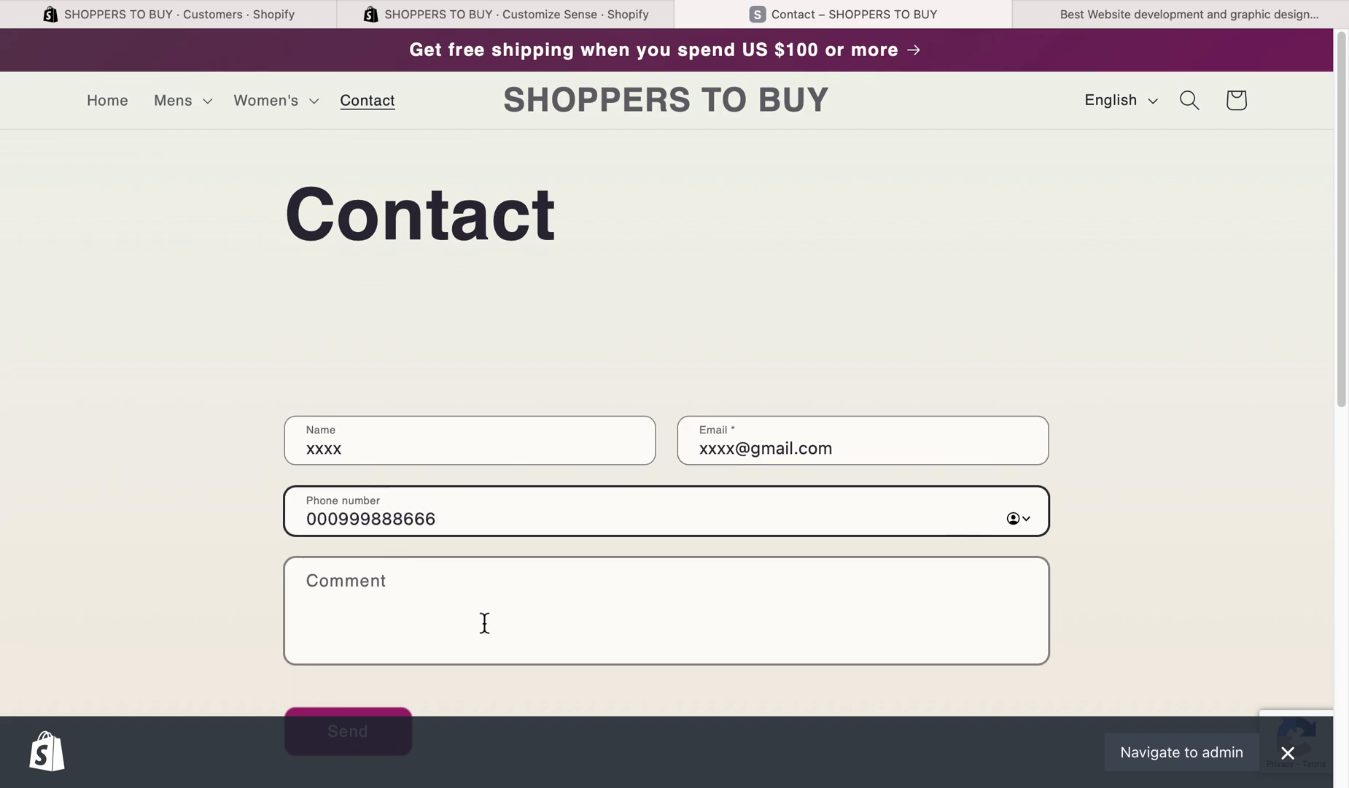
left_click(578, 581)
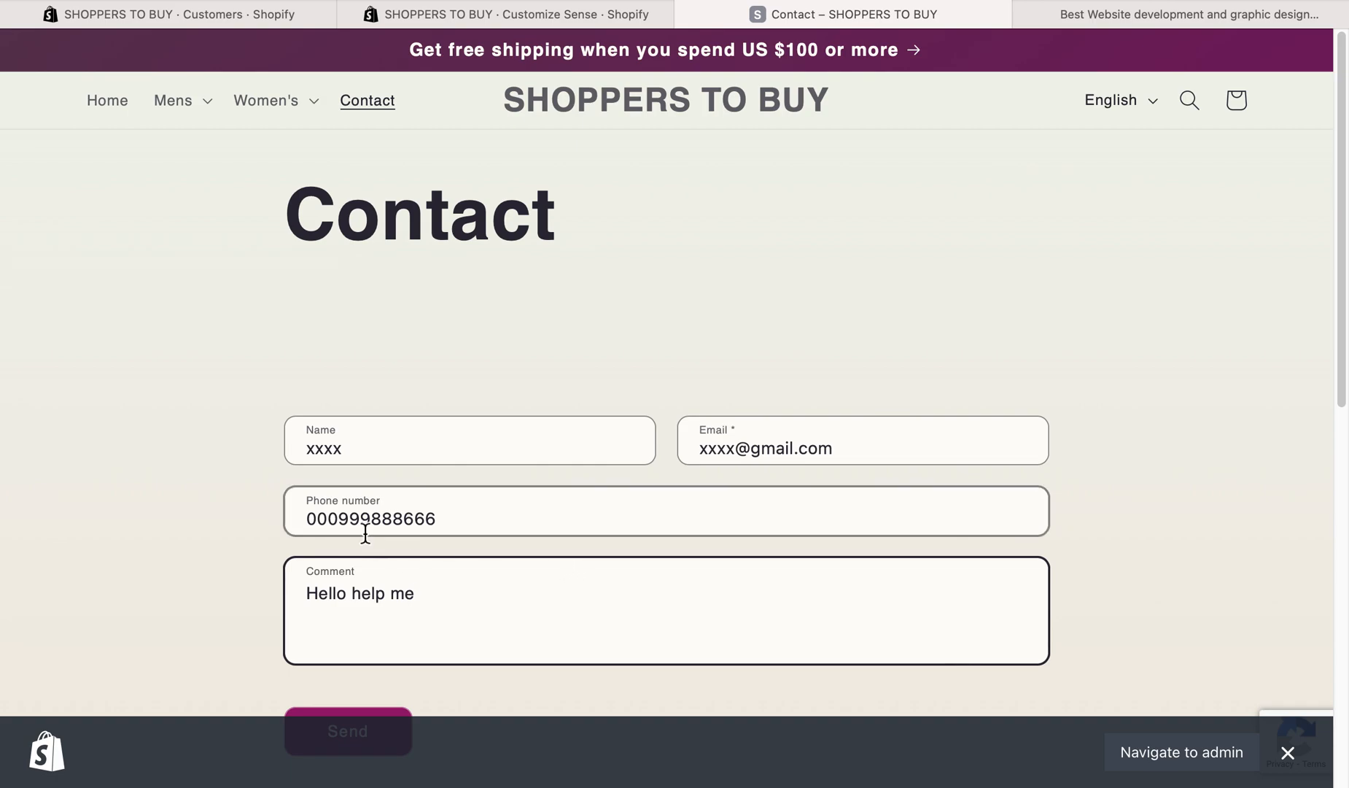
scroll(365, 535, "down", 2)
left_click(370, 660)
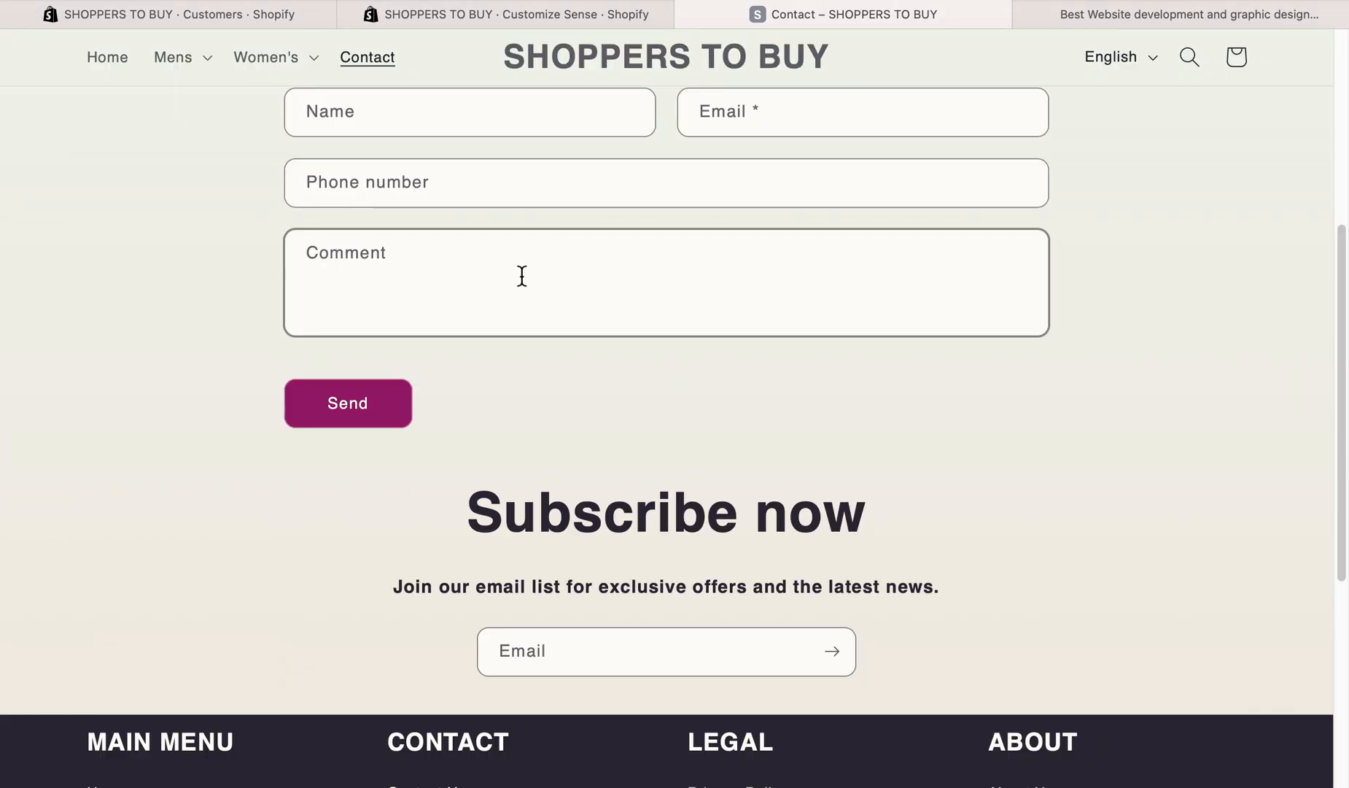
- Highlight the message above the contact form, and reload the admin's Customers page to check for the sender
scroll(512, 397, "up", 4)
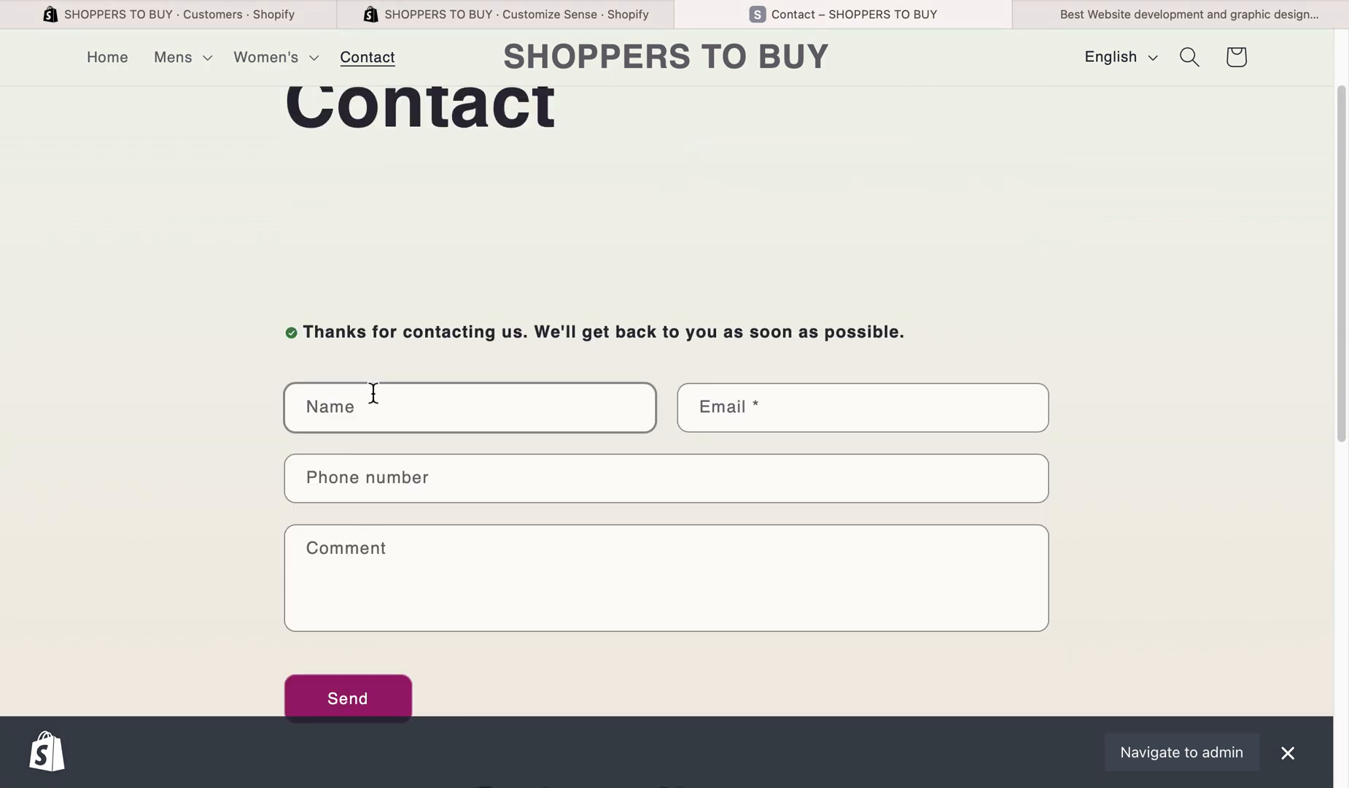
left_click_drag(306, 325, 894, 325)
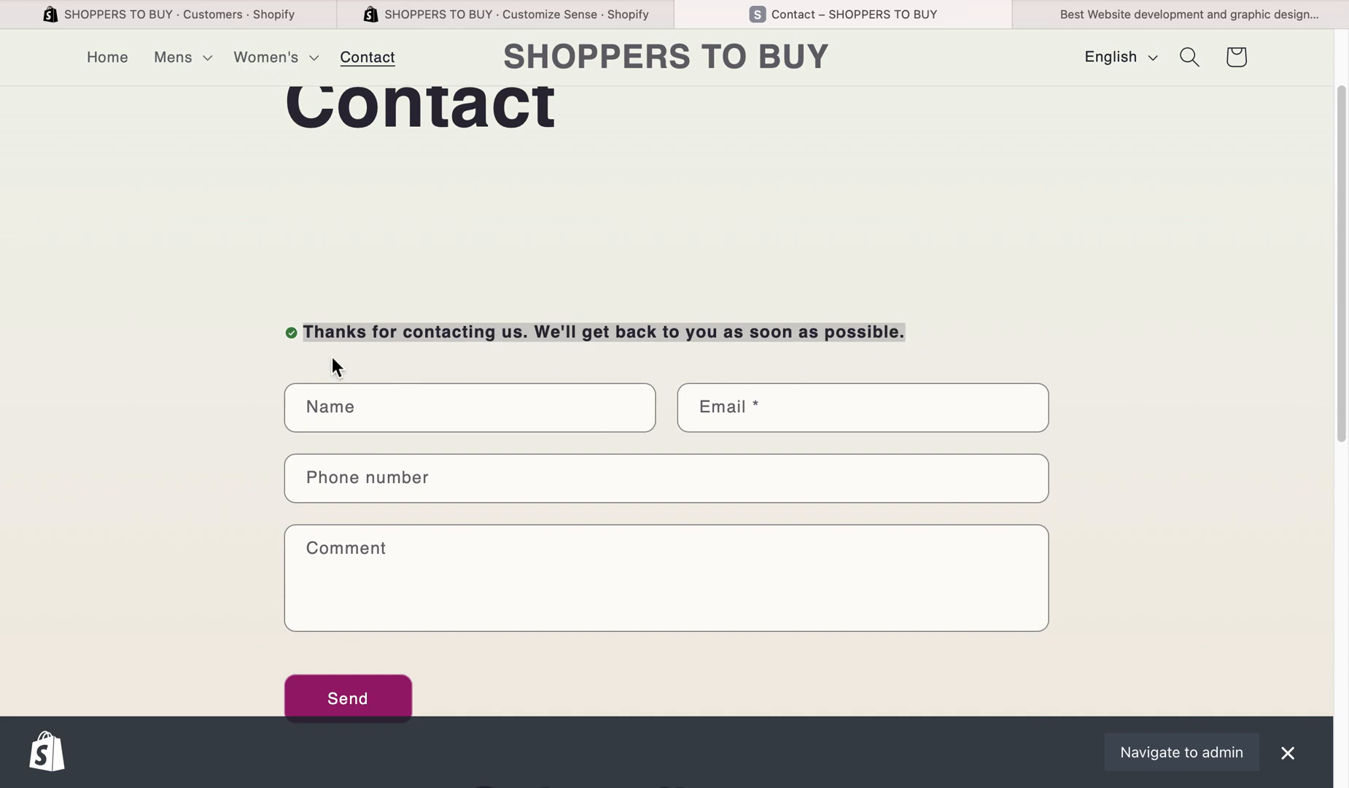
left_click(144, 272)
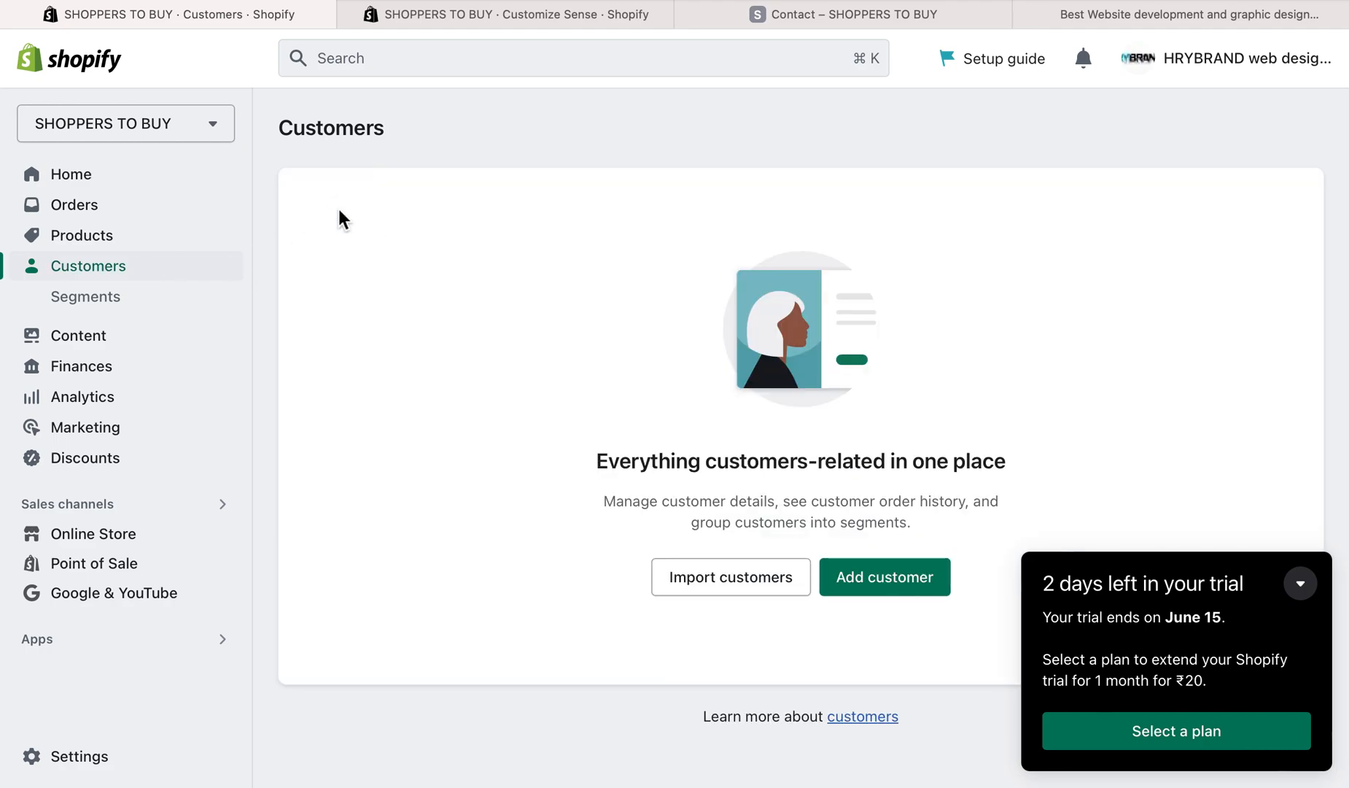
right_click(338, 210)
left_click(393, 236)
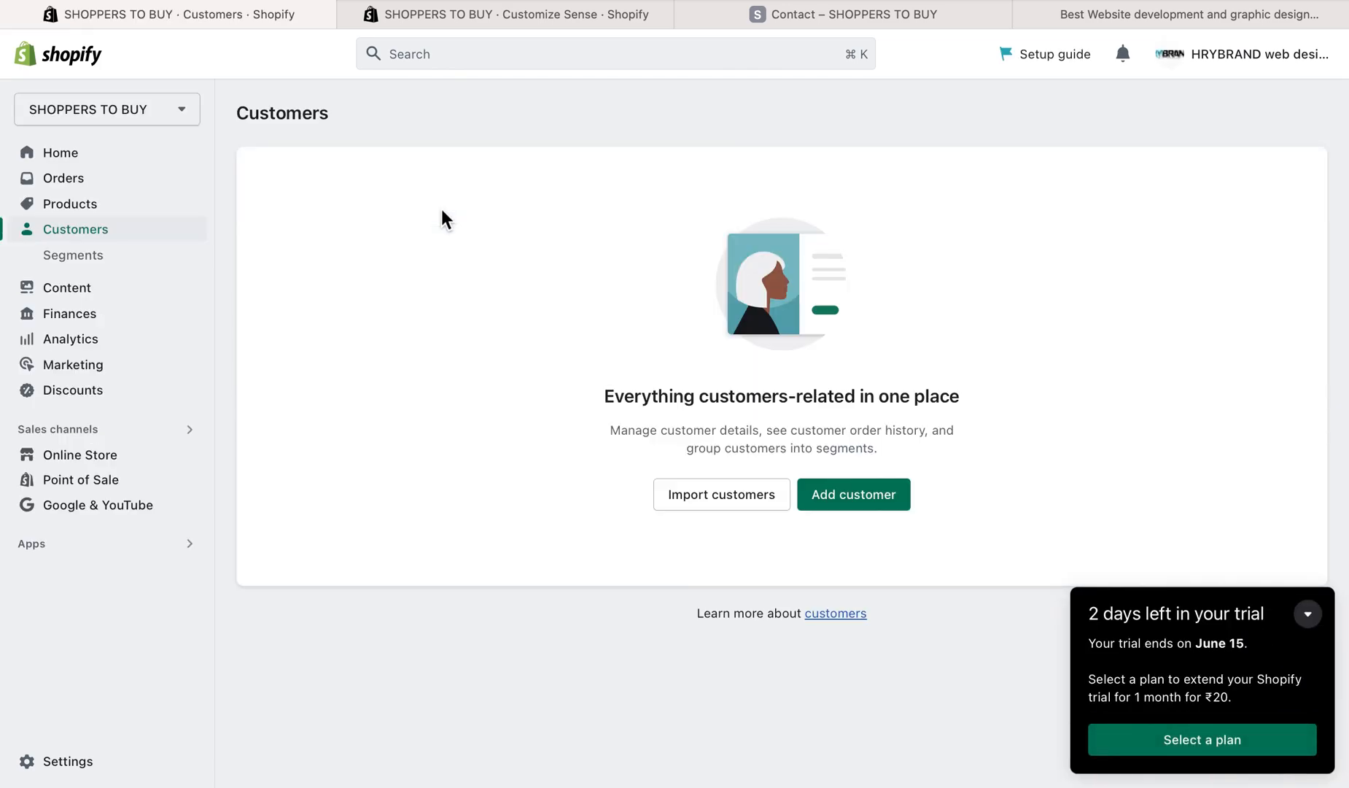
- View the customer Segments and the Content metaobjects page, and return to Customers
left_click(55, 259)
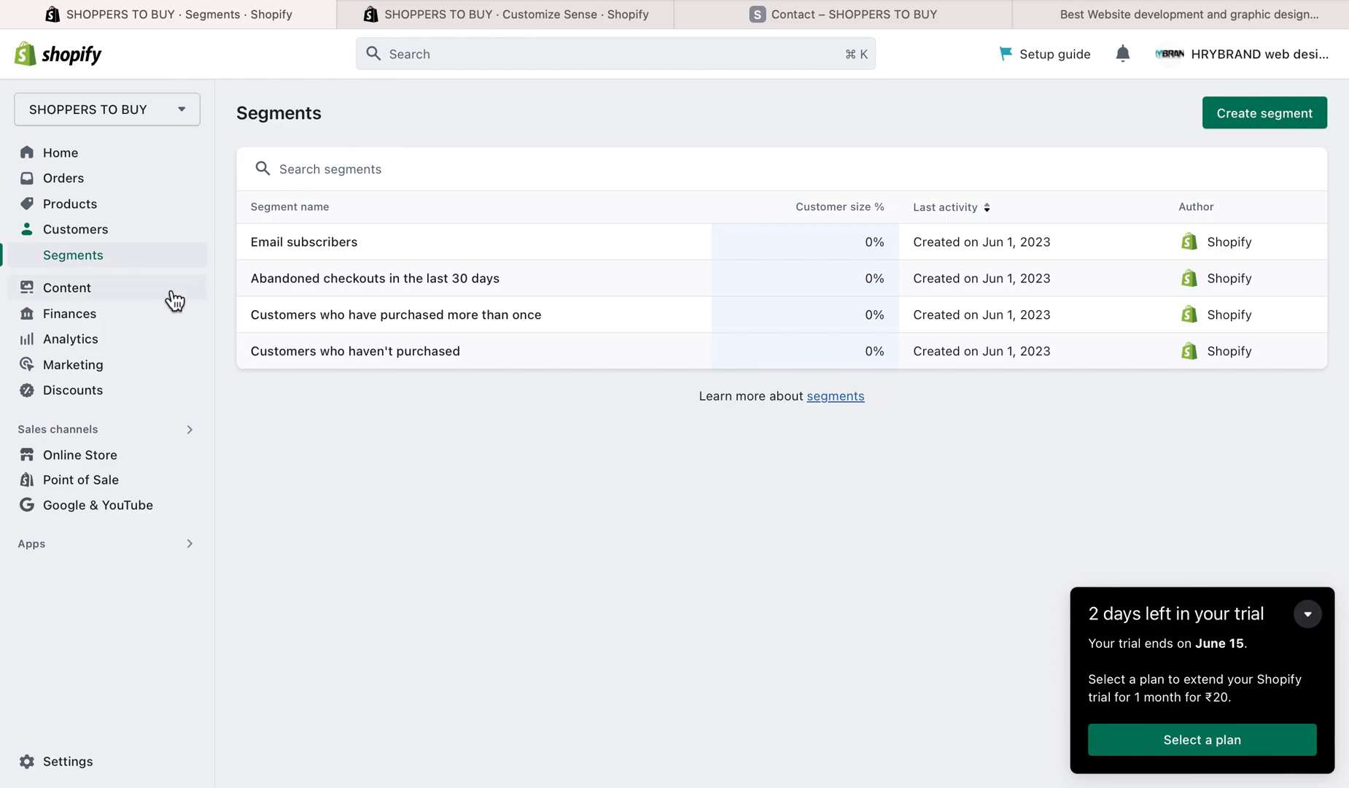
left_click(62, 296)
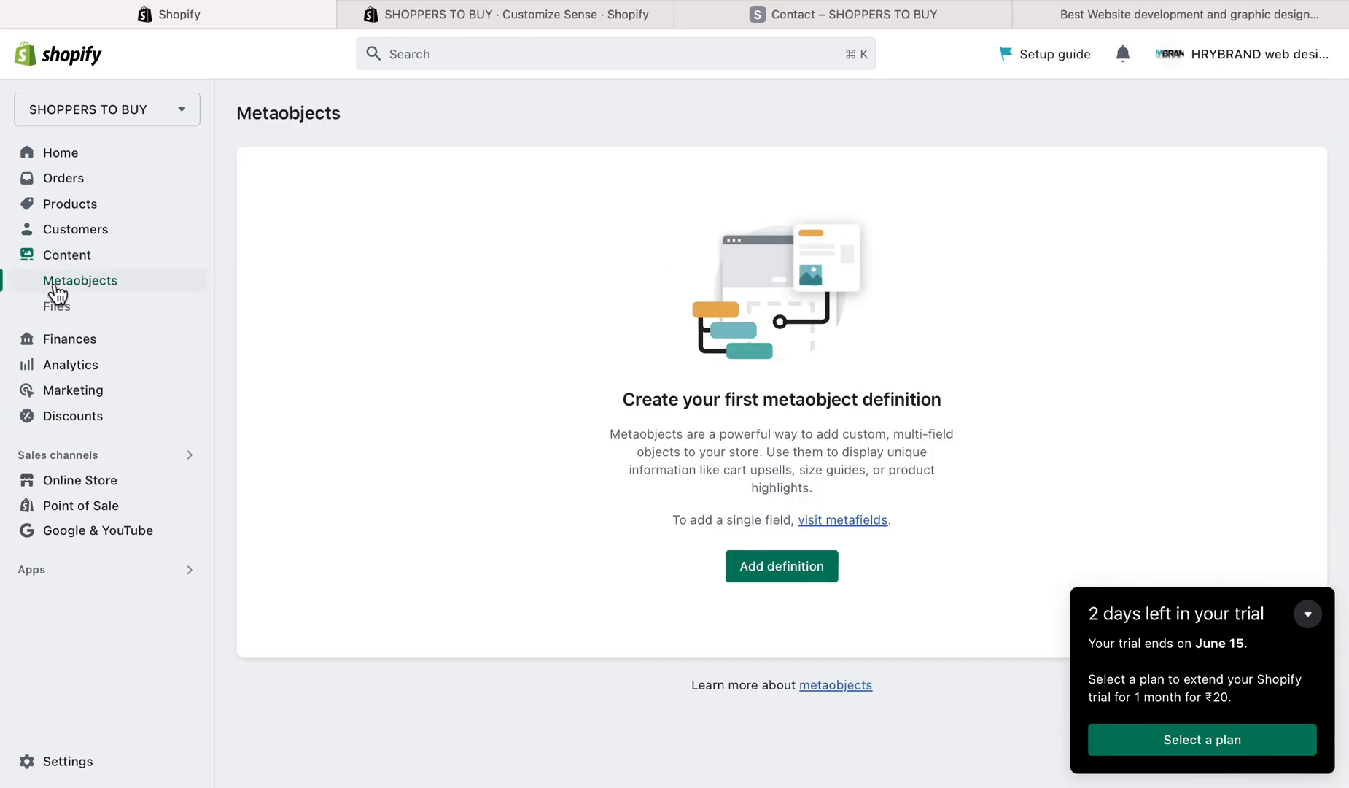
left_click(76, 230)
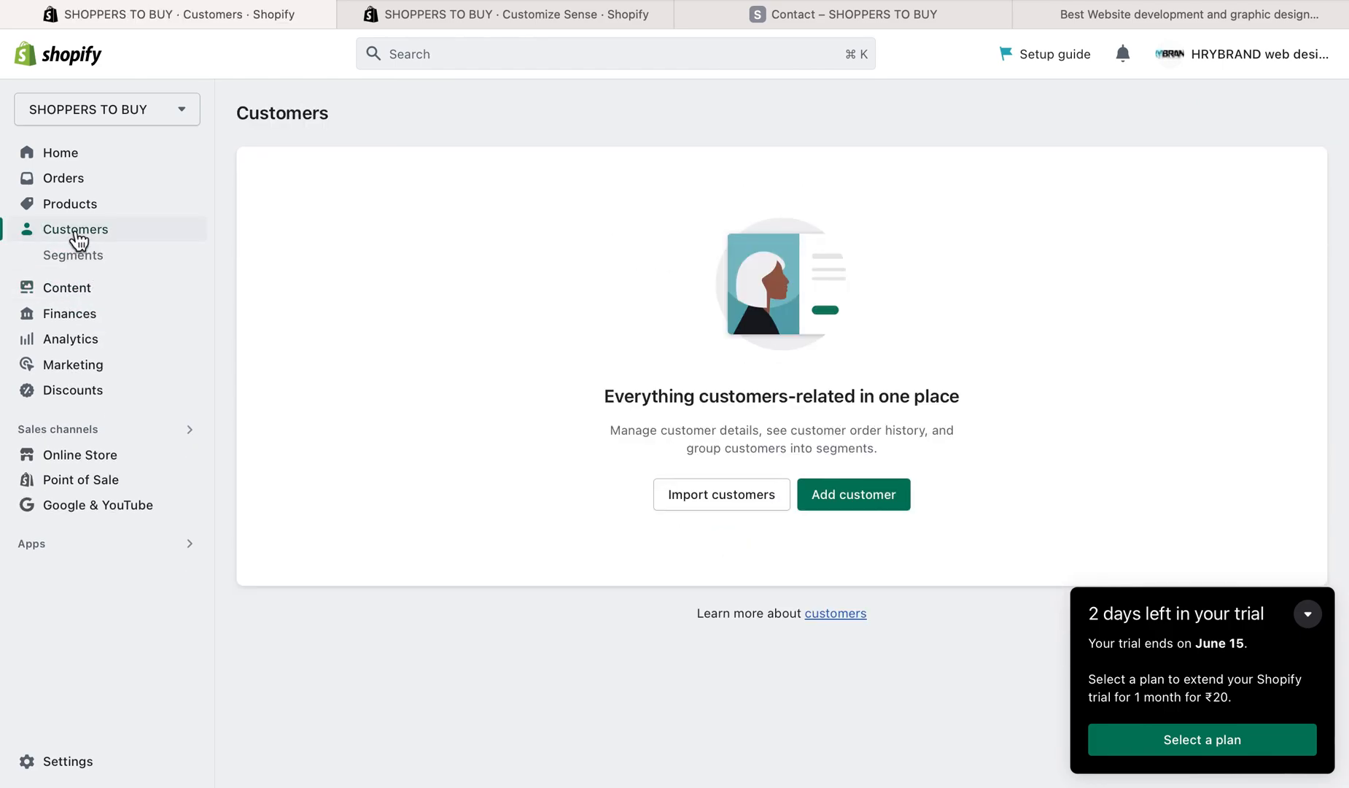
- Look at the CSV customer import dialog and the new customer form, leaving both without adding anyone
left_click(706, 510)
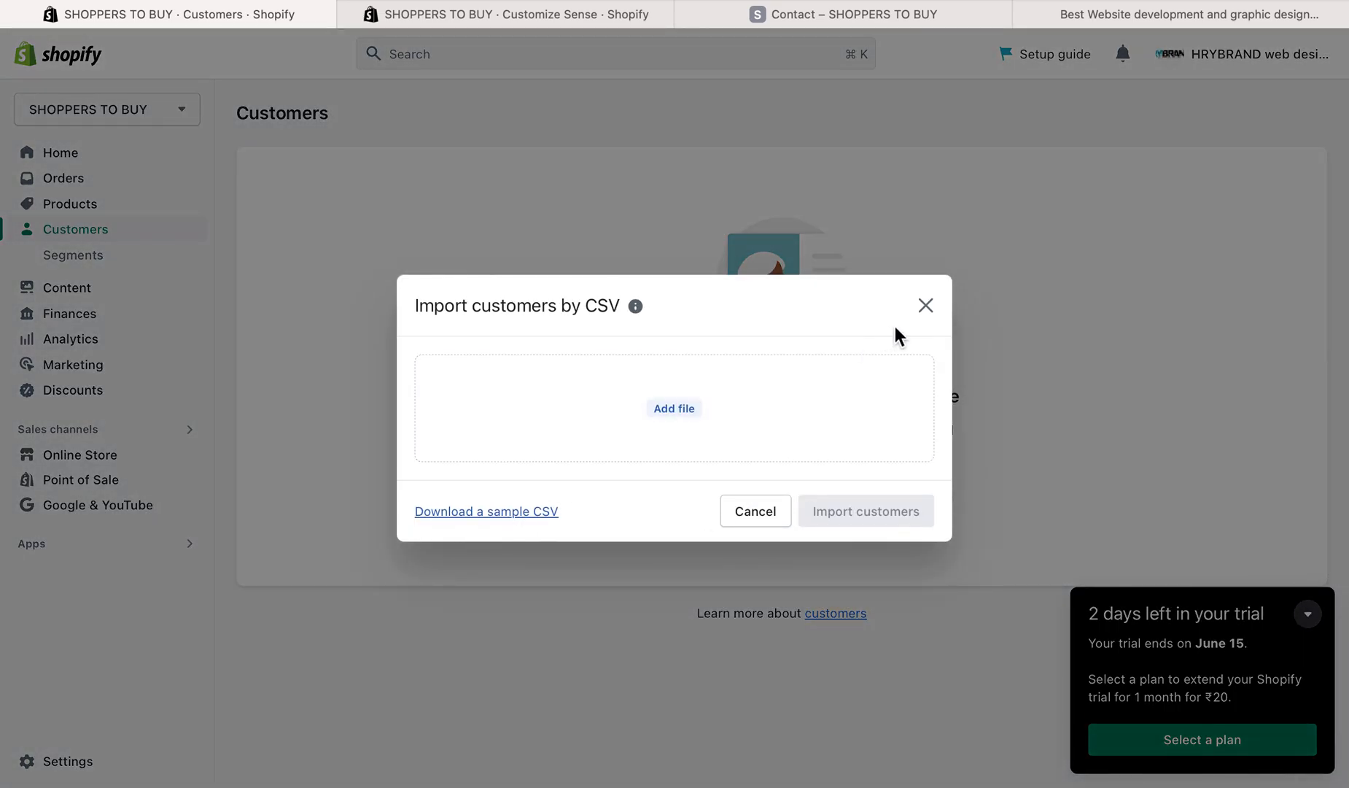
left_click(925, 306)
left_click(853, 509)
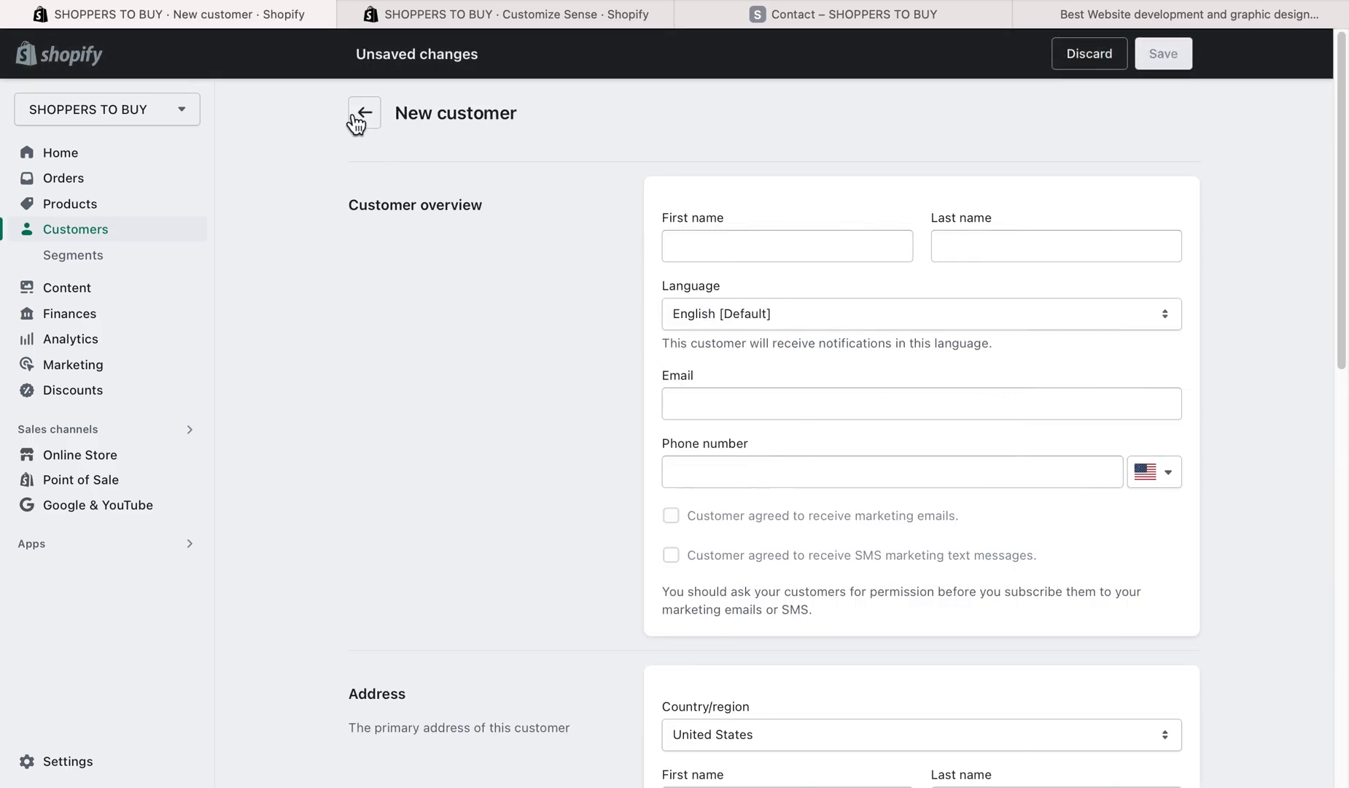
left_click(364, 125)
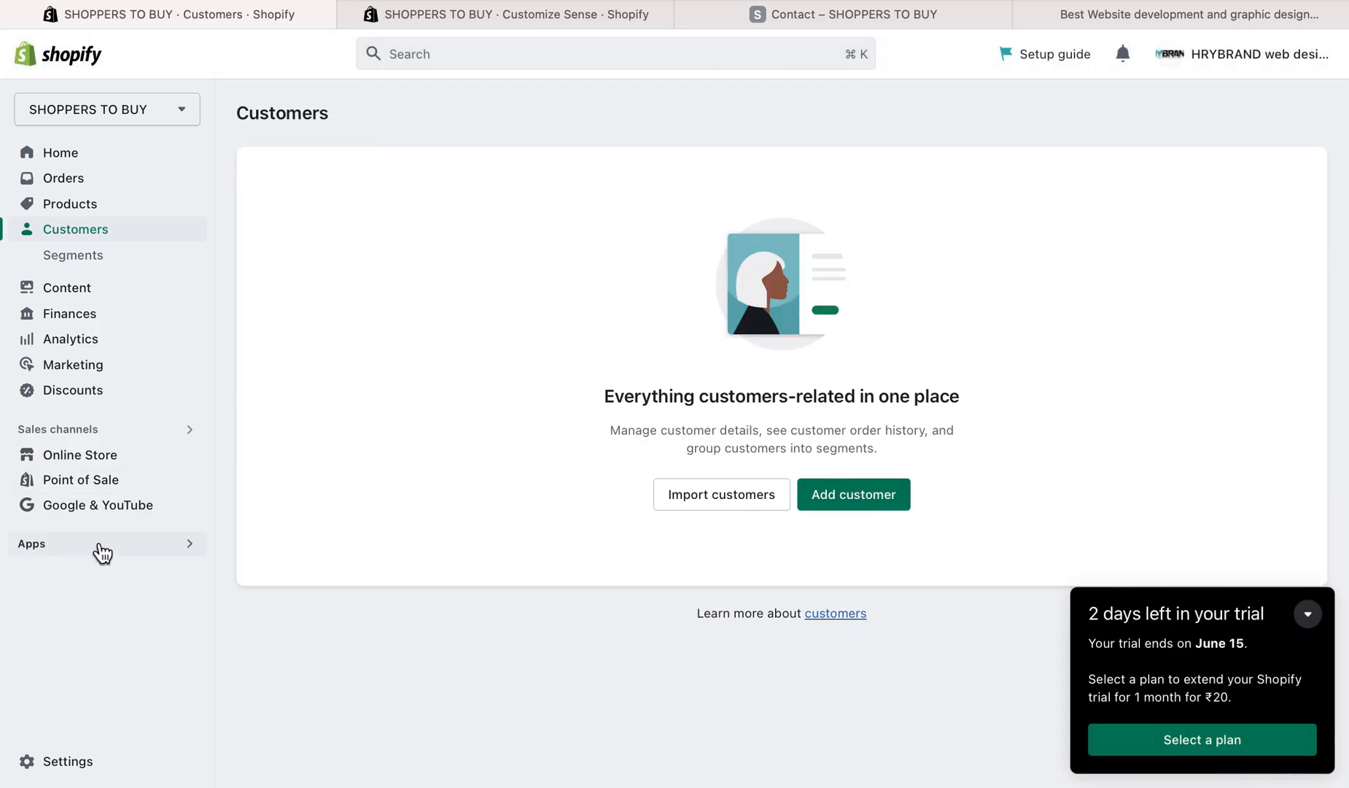
- Revisit the storefront's contact page, the admin's Customers page and the theme editor, ending on the contact page
left_click(812, 6)
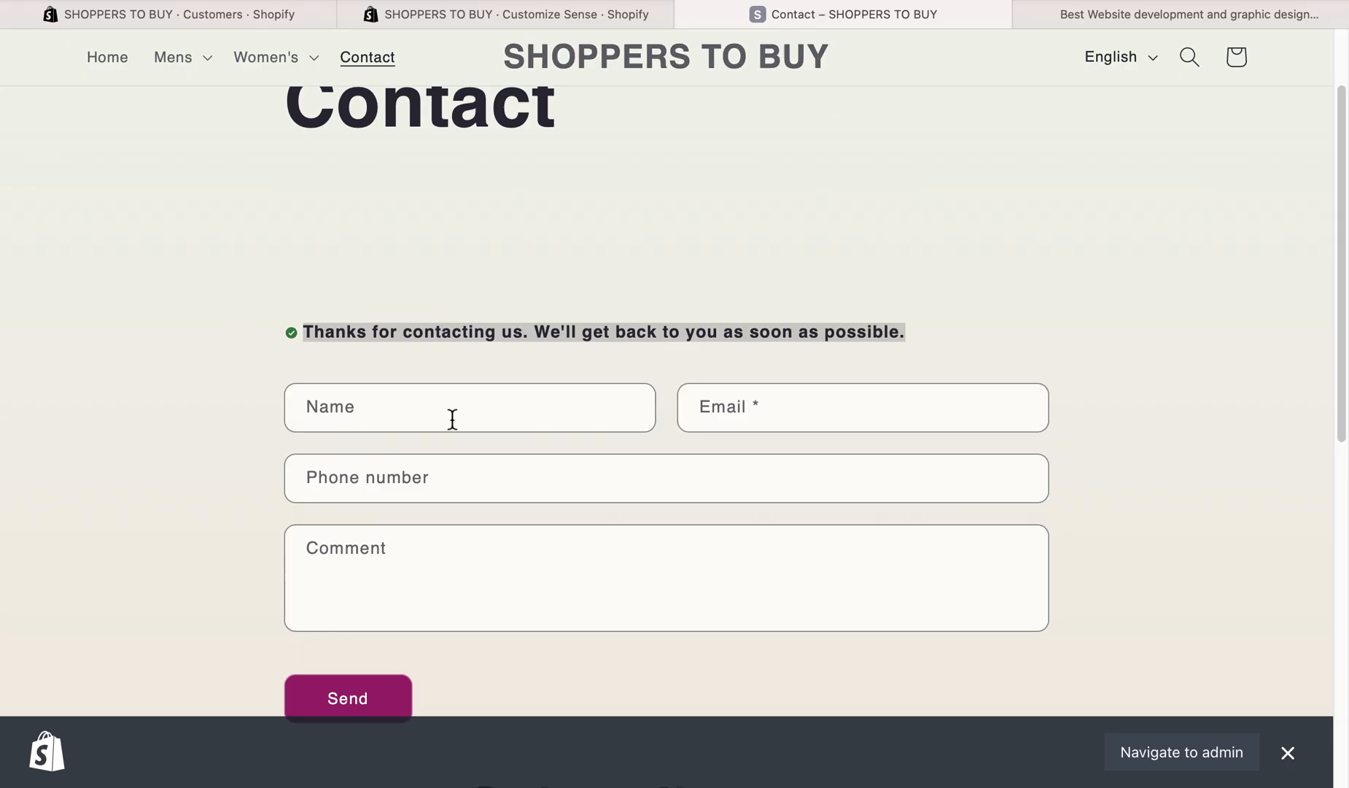
left_click(310, 14)
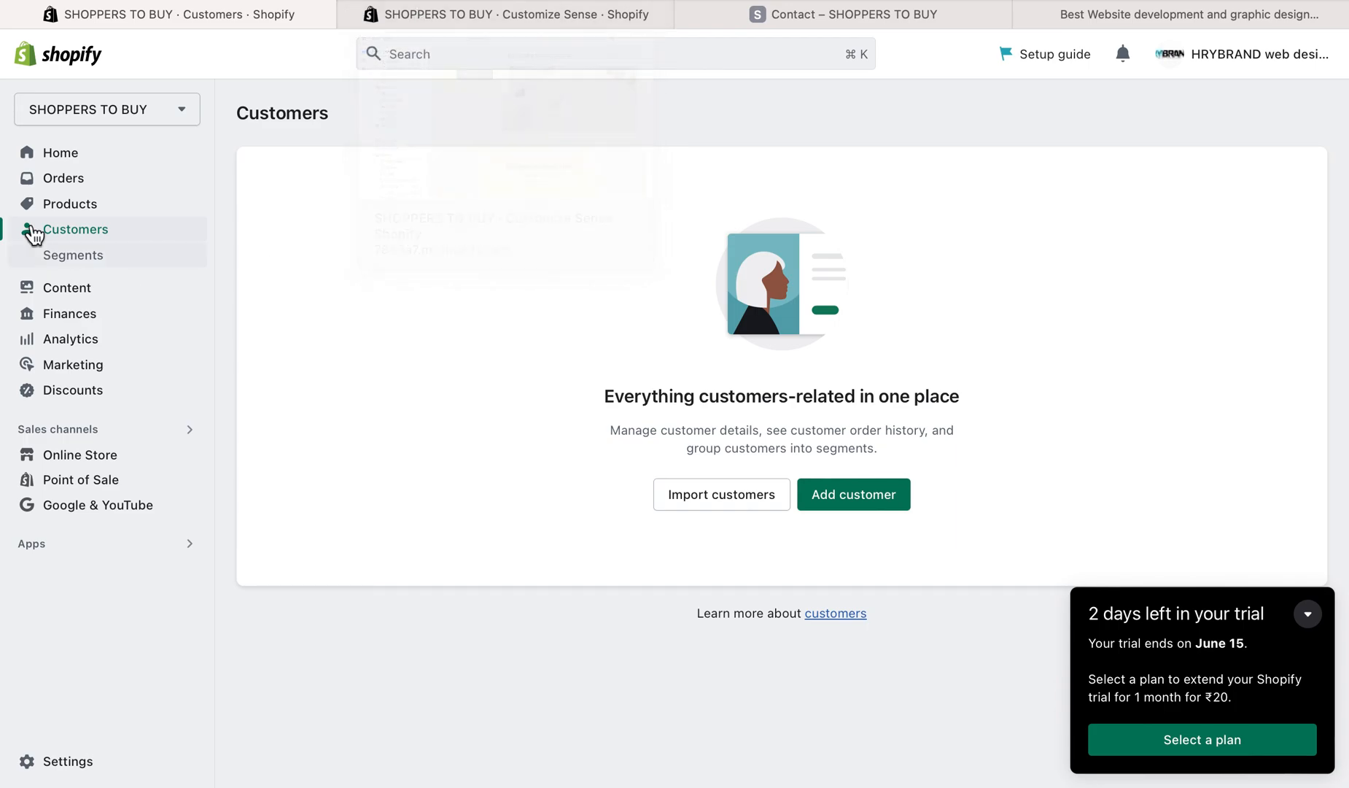
left_click(536, 18)
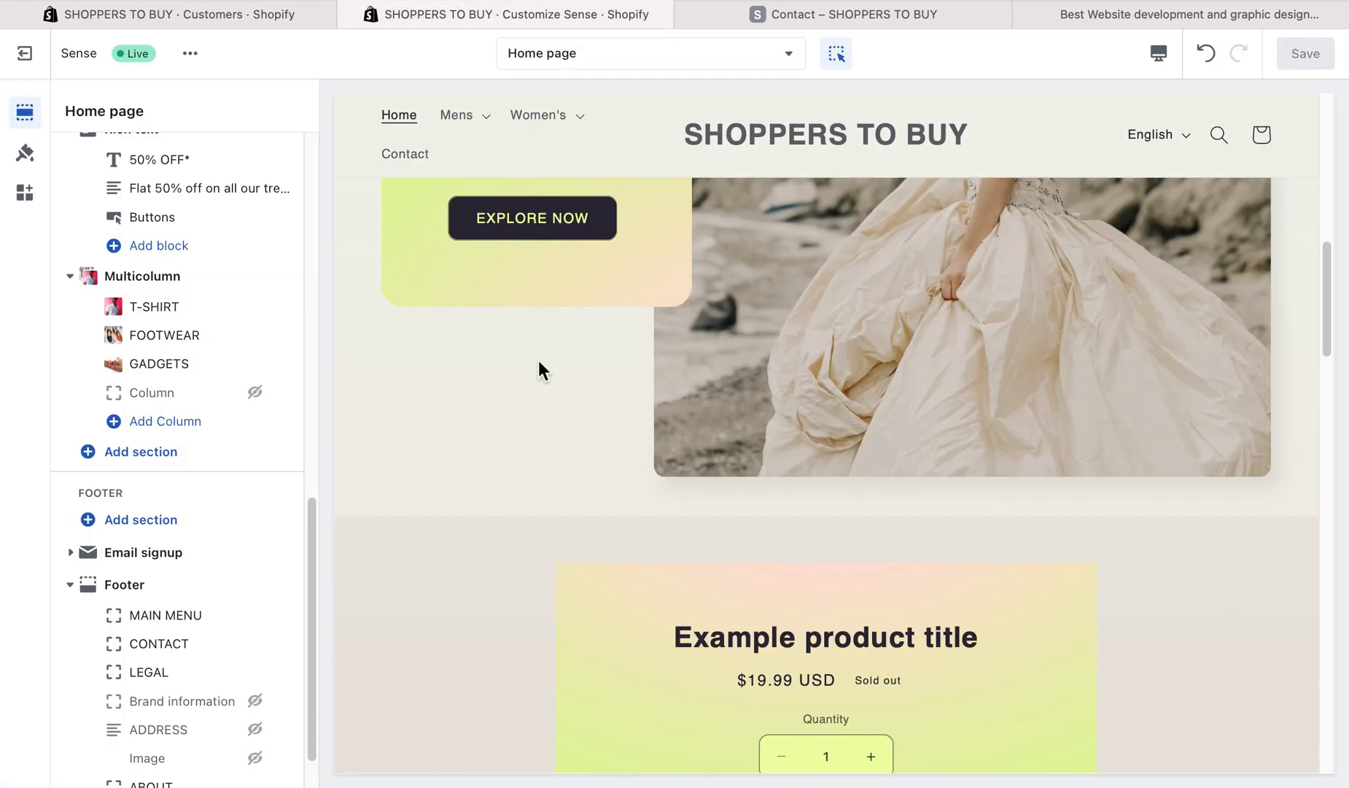
left_click(752, 13)
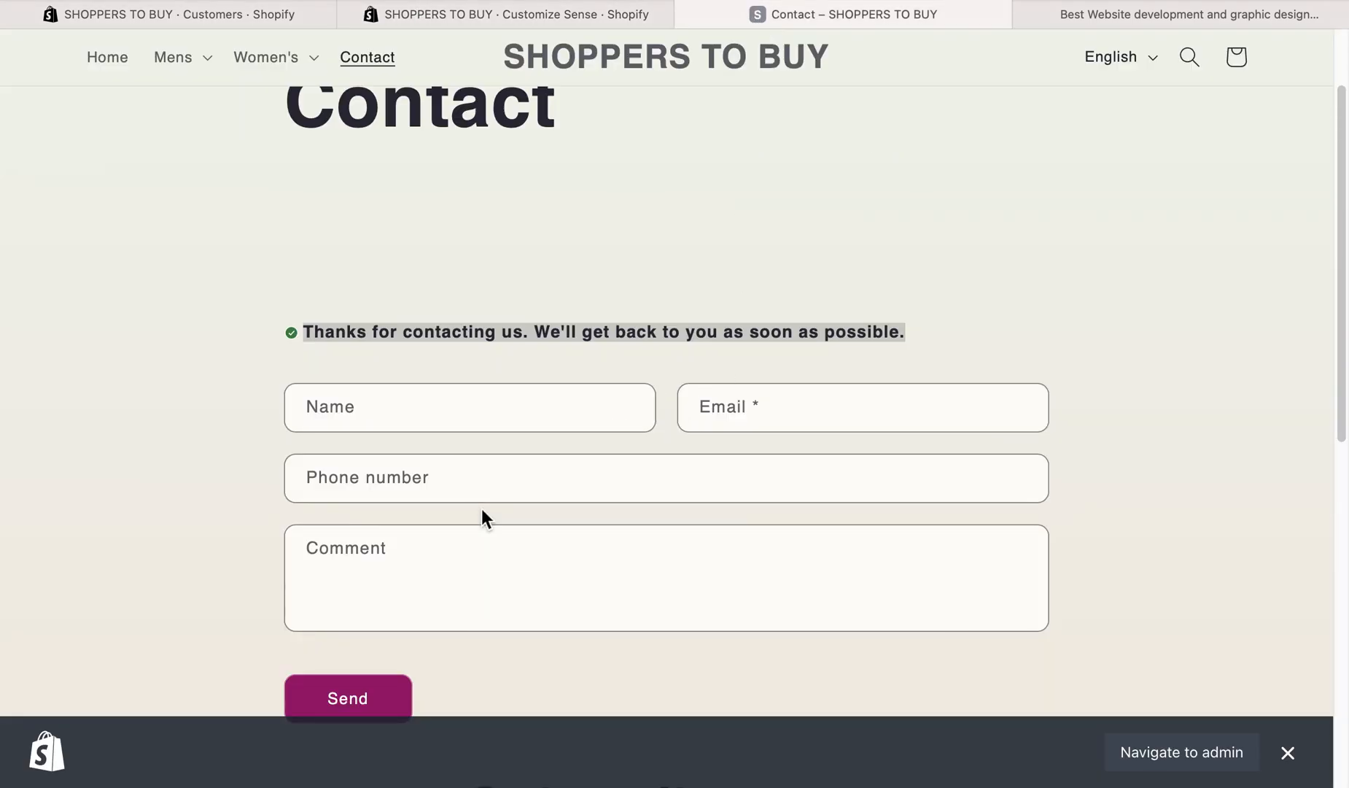
- Review the contact page's email signup field, the contact form's Name field and the footer
scroll(482, 508, "down", 15)
left_click(590, 264)
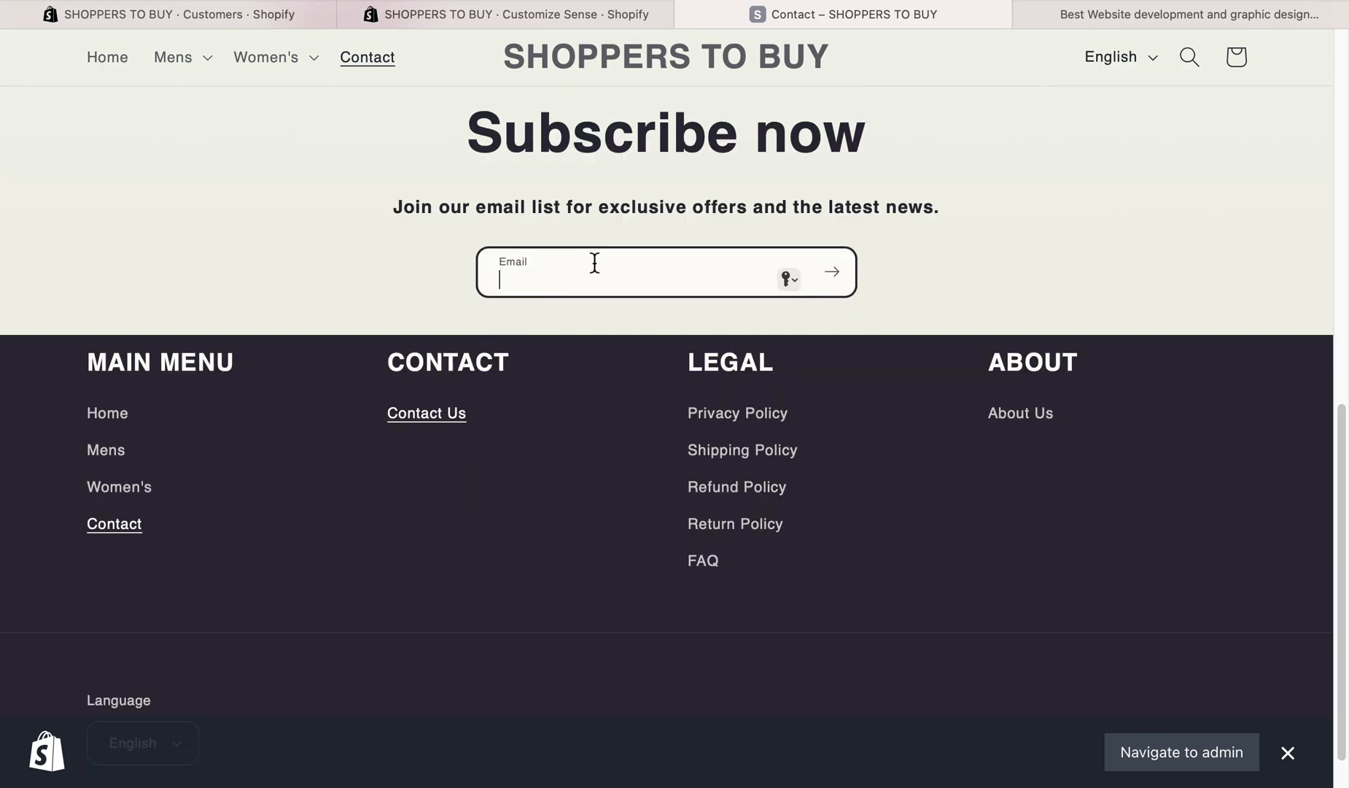
scroll(603, 355, "up", 8)
left_click(316, 407)
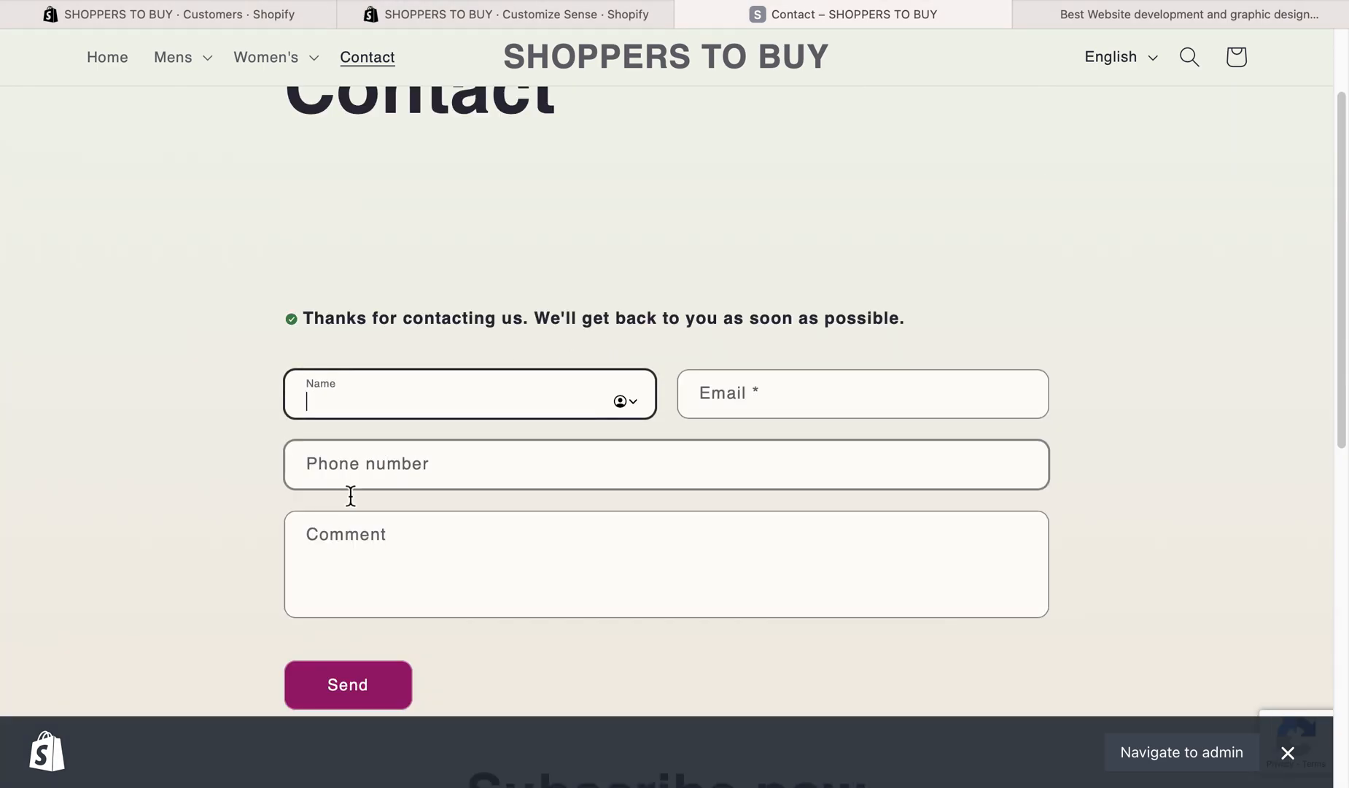
scroll(426, 583, "down", 10)
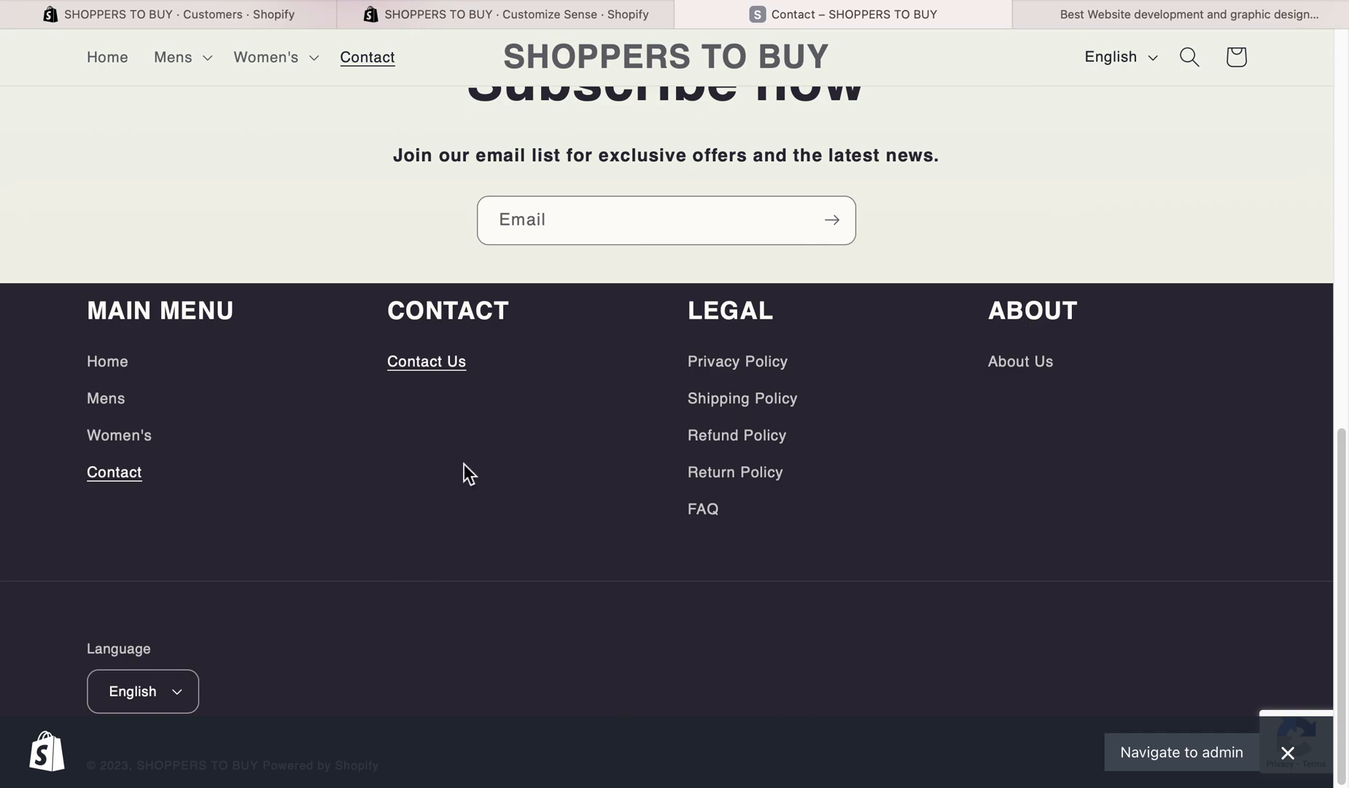
scroll(464, 464, "up", 1)
scroll(597, 464, "up", 10)
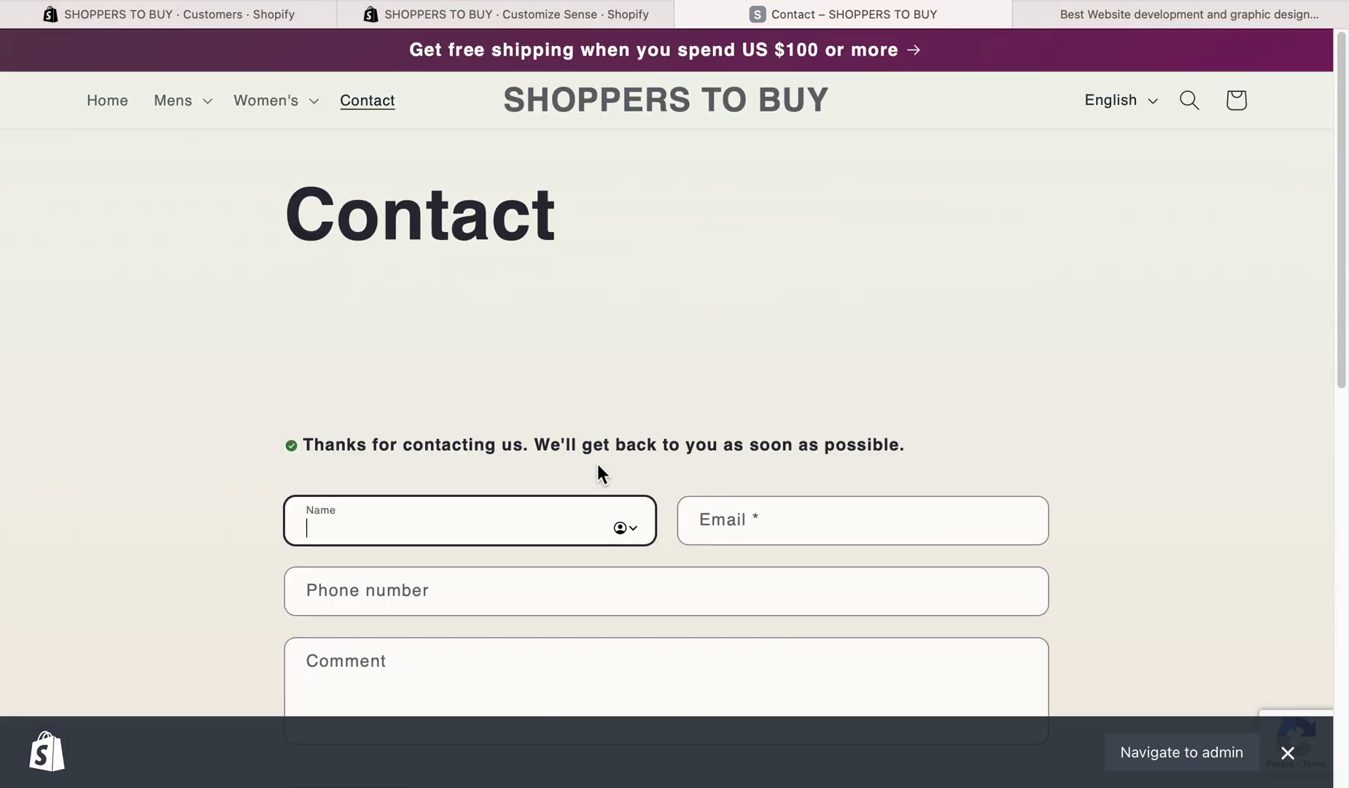
- Browse the storefront's home page to Trending Collections, glance at the admin's Customers page and the theme editor, and return to the storefront
left_click(125, 105)
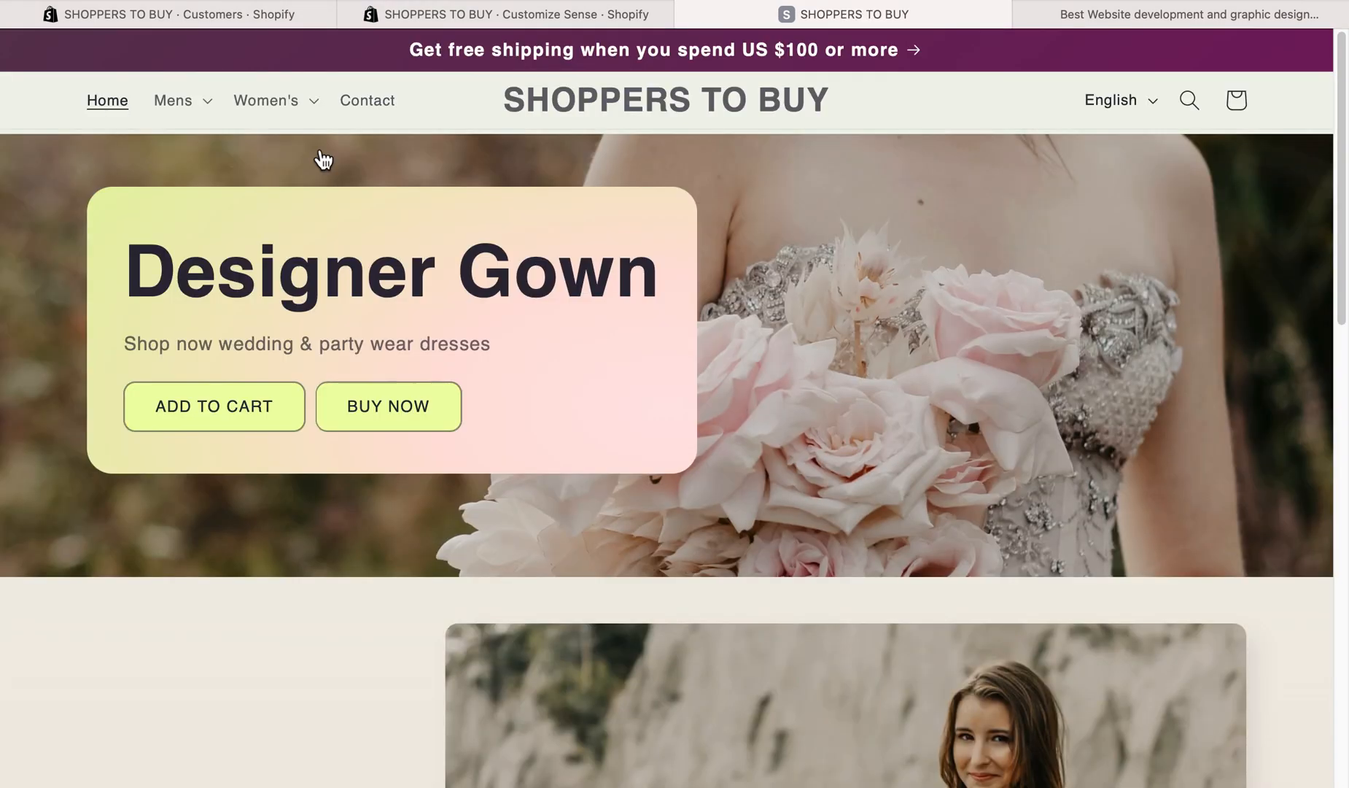
scroll(372, 233, "down", 10)
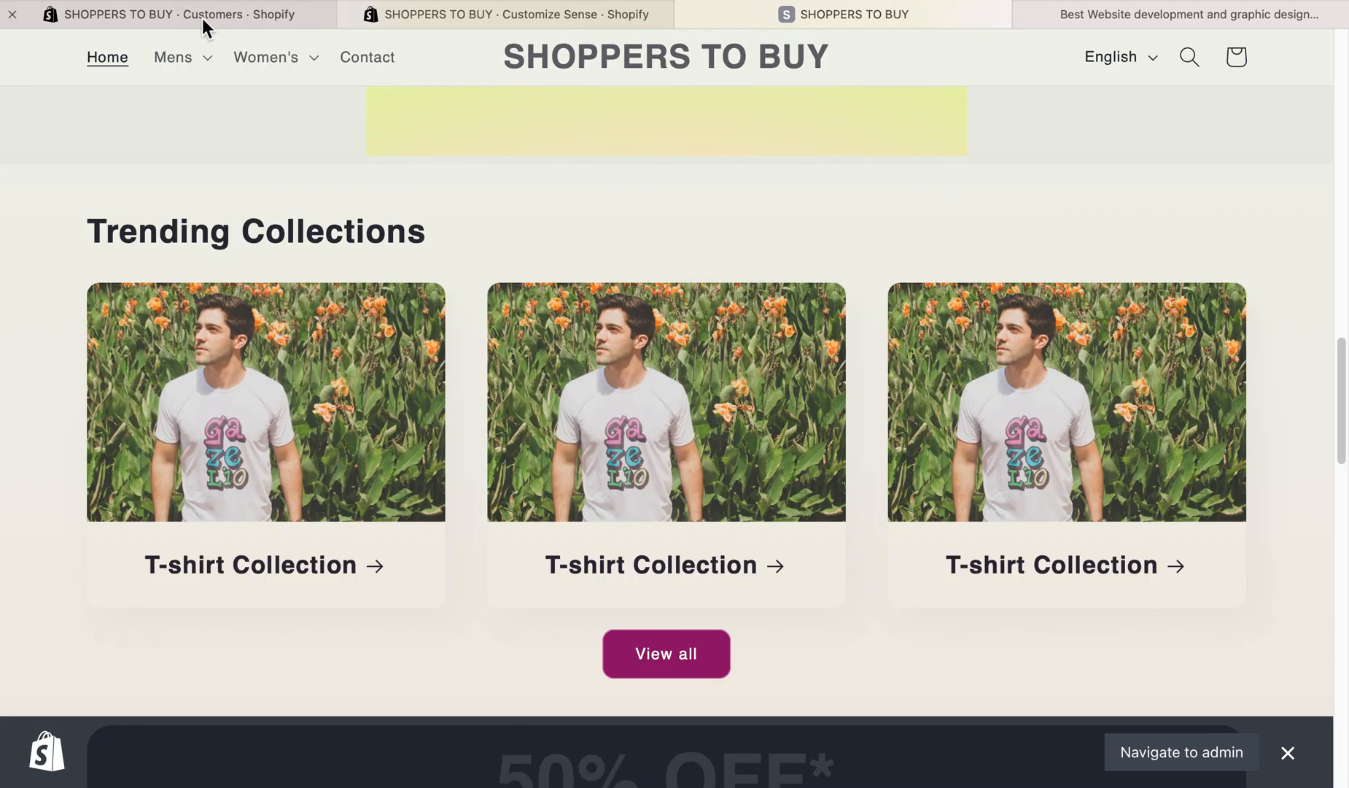
left_click(203, 16)
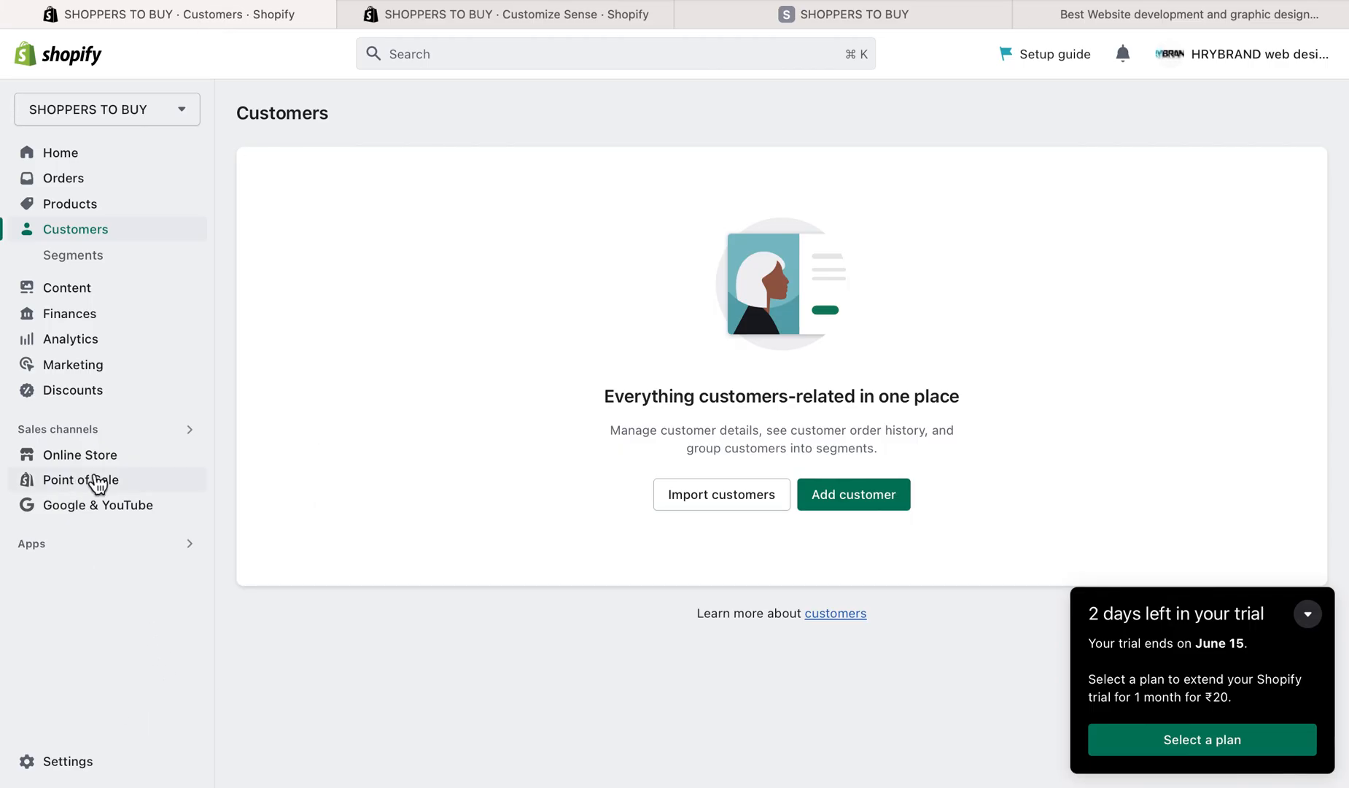
left_click(487, 5)
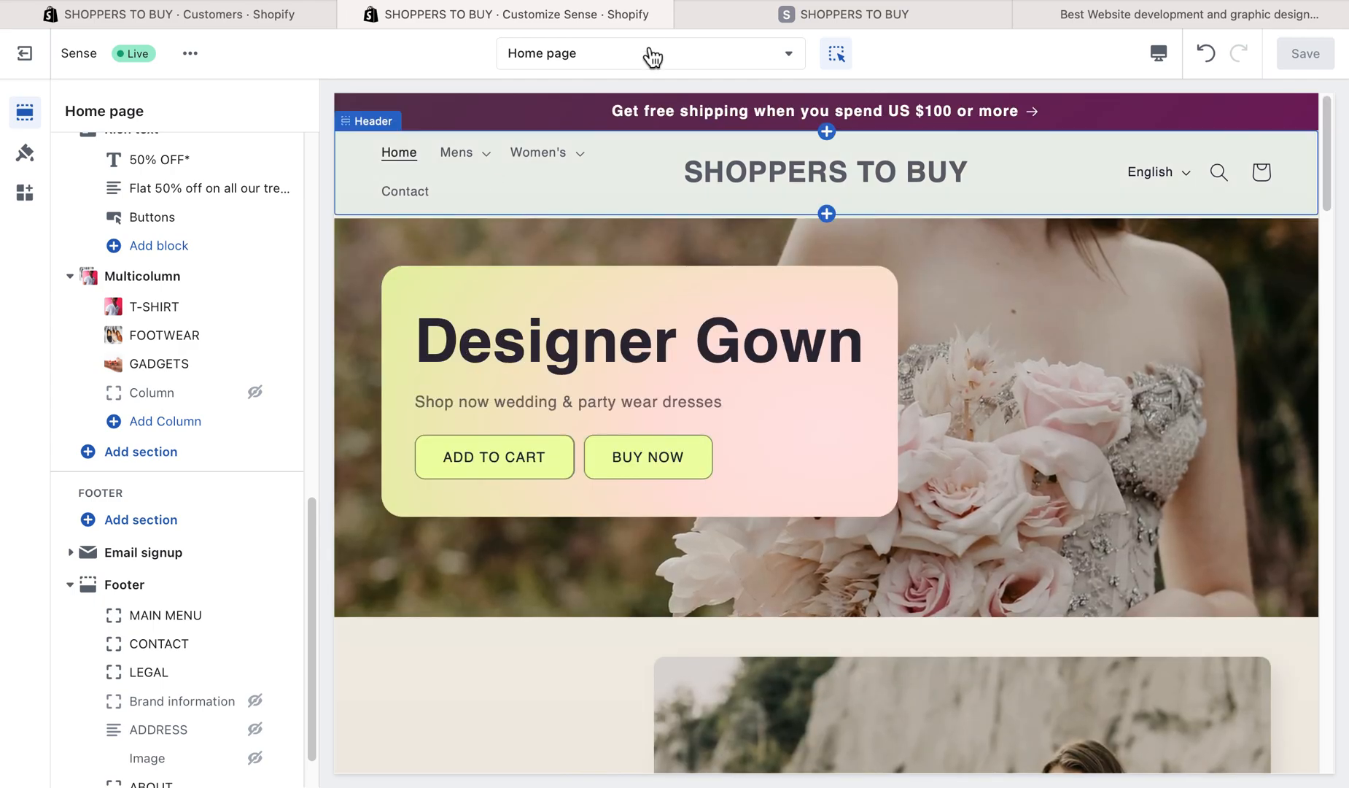
left_click(727, 26)
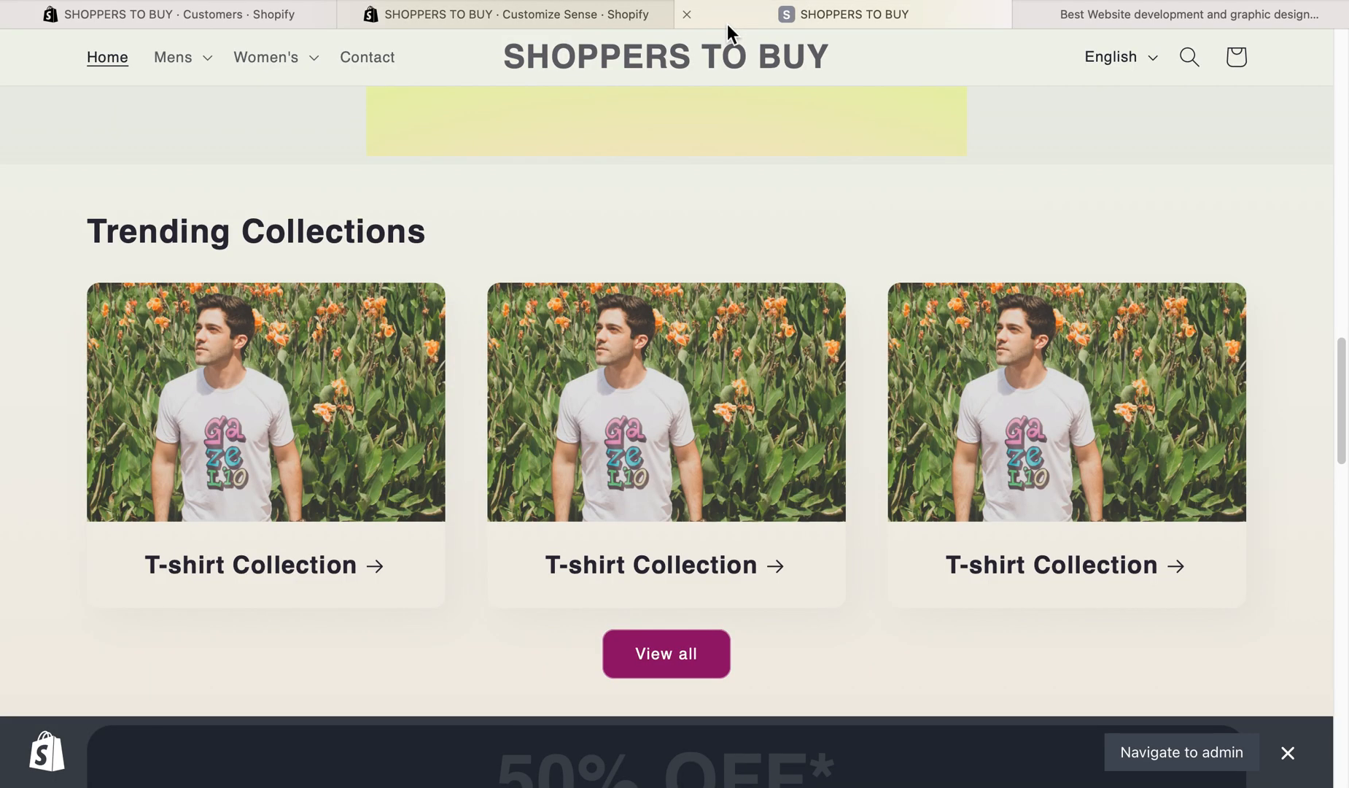
- Return from the storefront's home page to the admin and look through its Products, Collections and Inventory pages
scroll(725, 191, "up", 15)
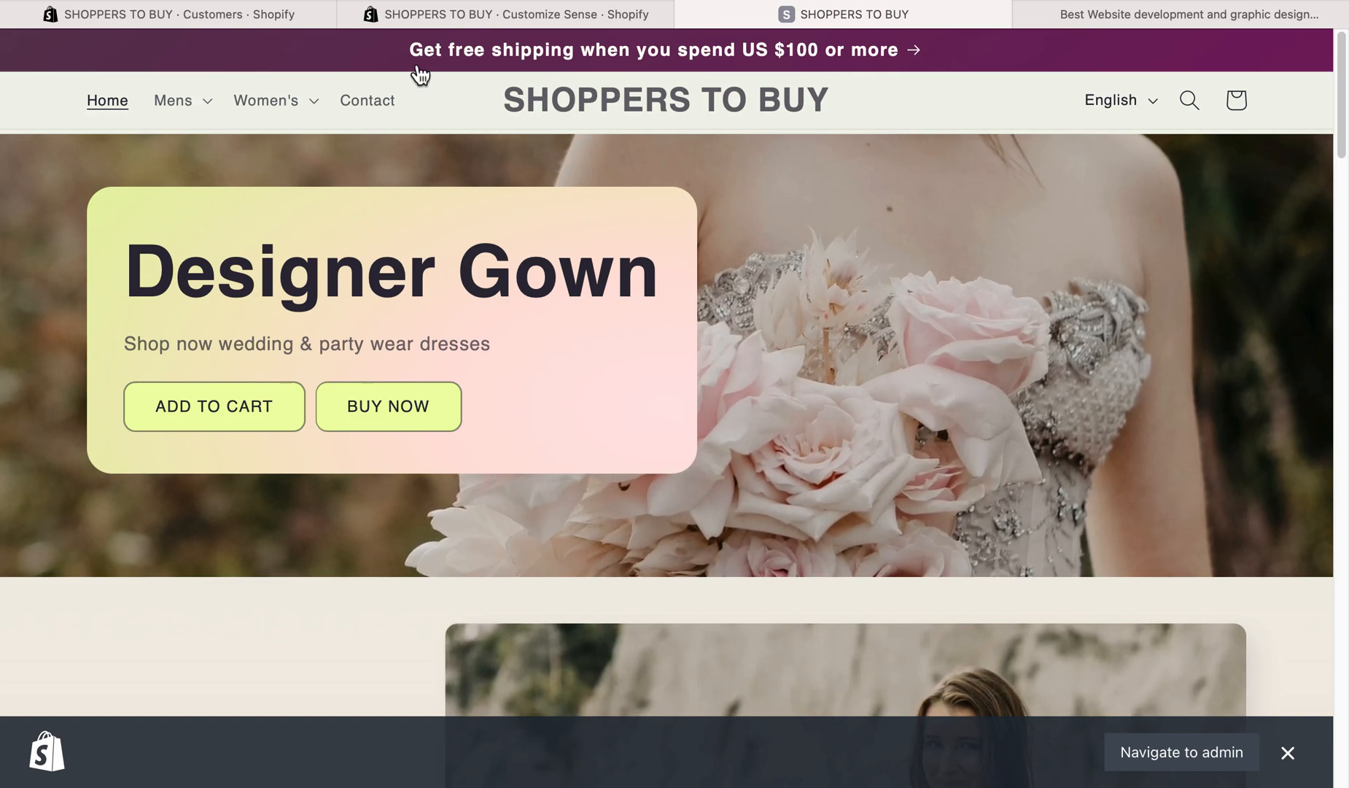
left_click(319, 28)
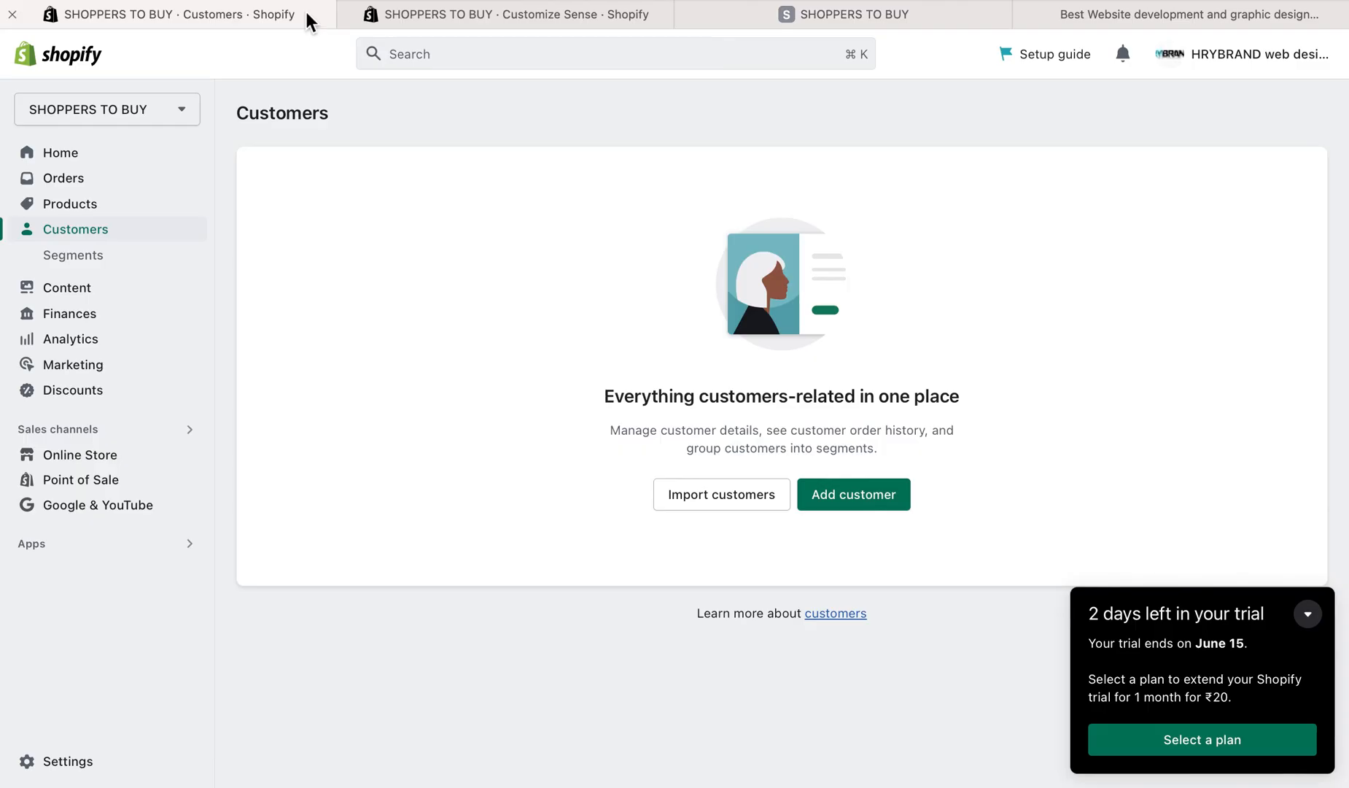
left_click(108, 213)
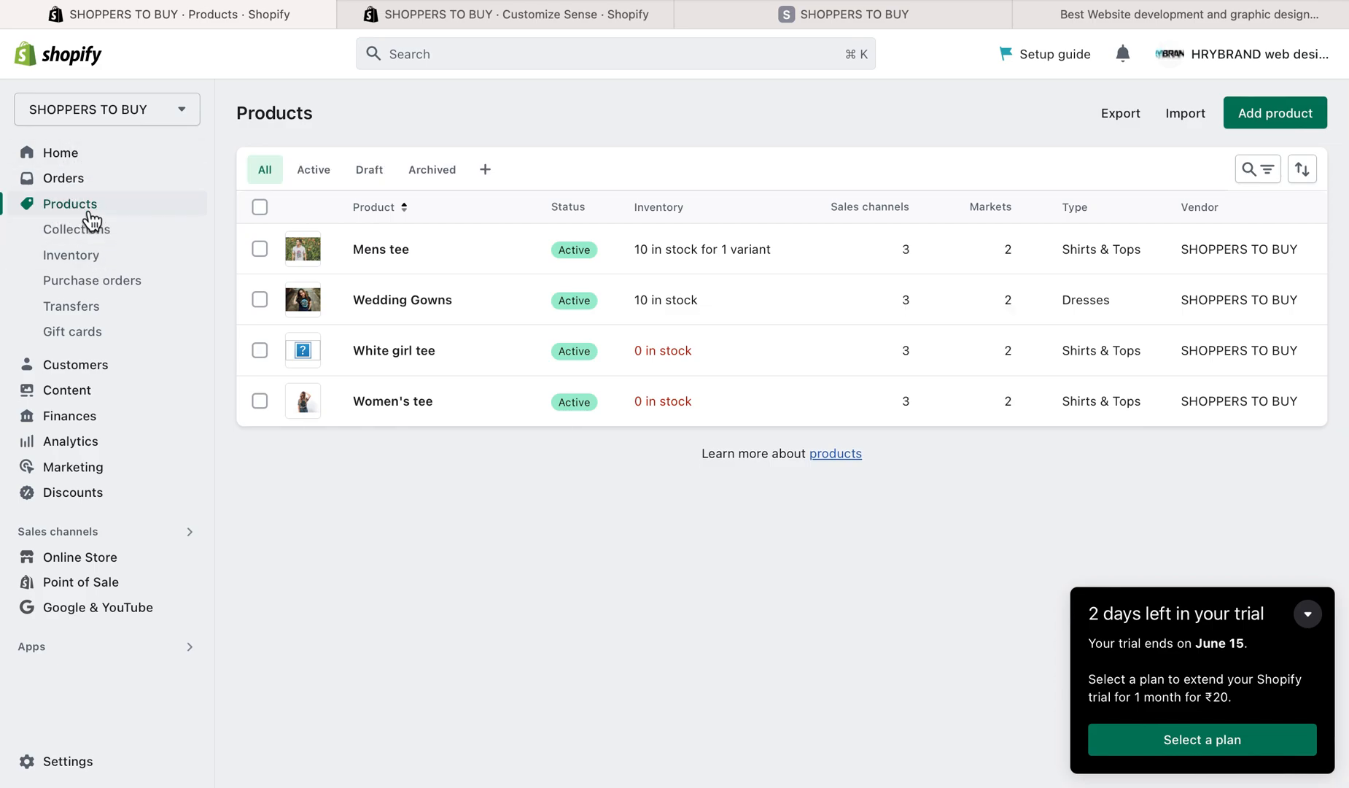
left_click(86, 239)
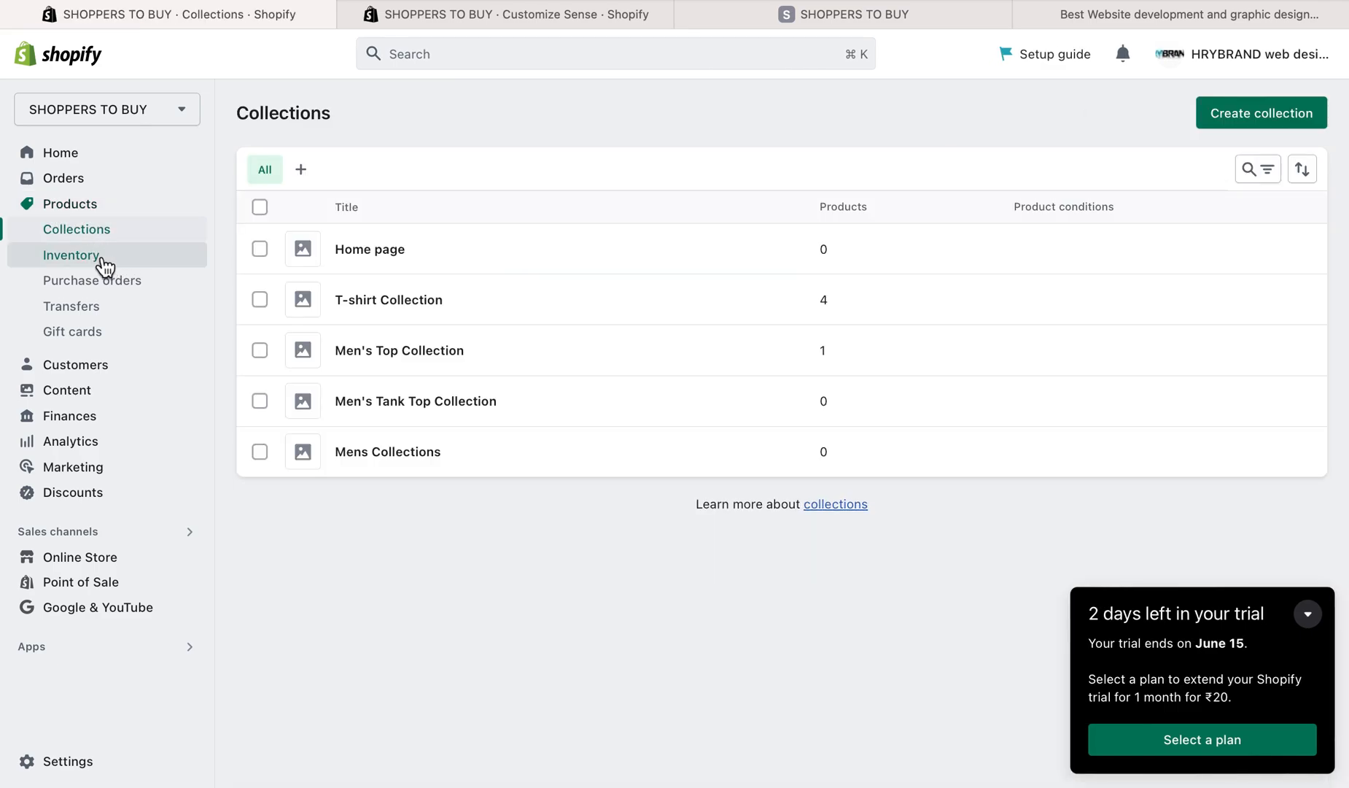
left_click(104, 264)
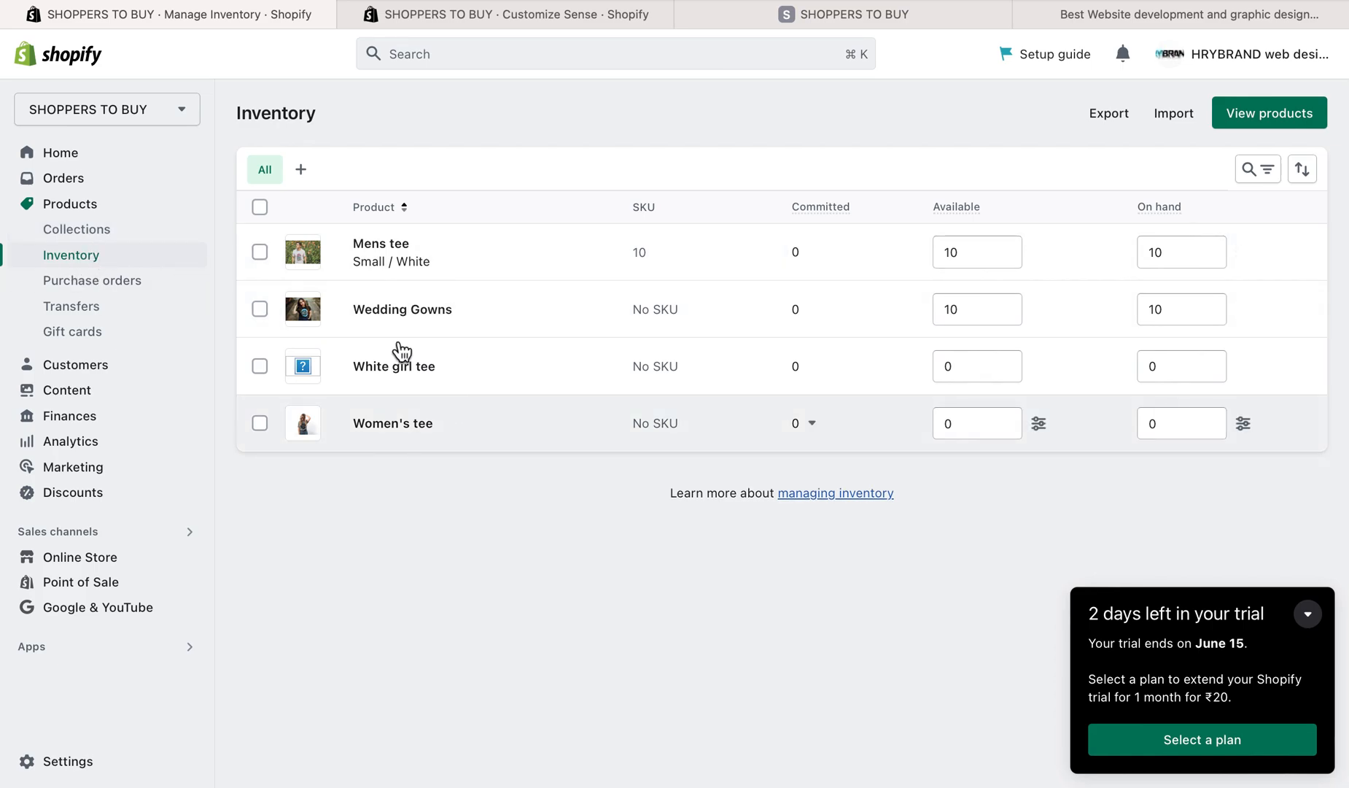
- Start adding a new product from the Products page, ready for its title
left_click(59, 212)
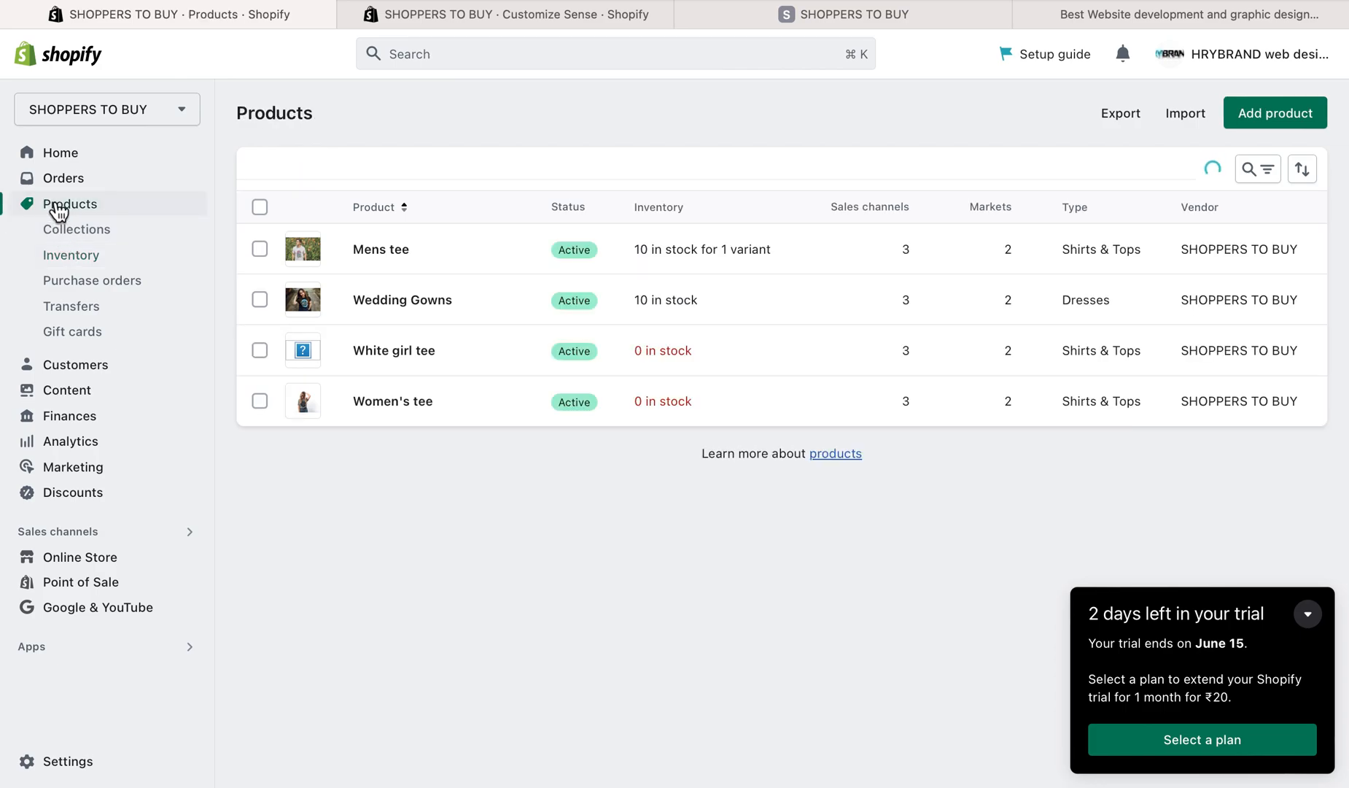
left_click(1286, 121)
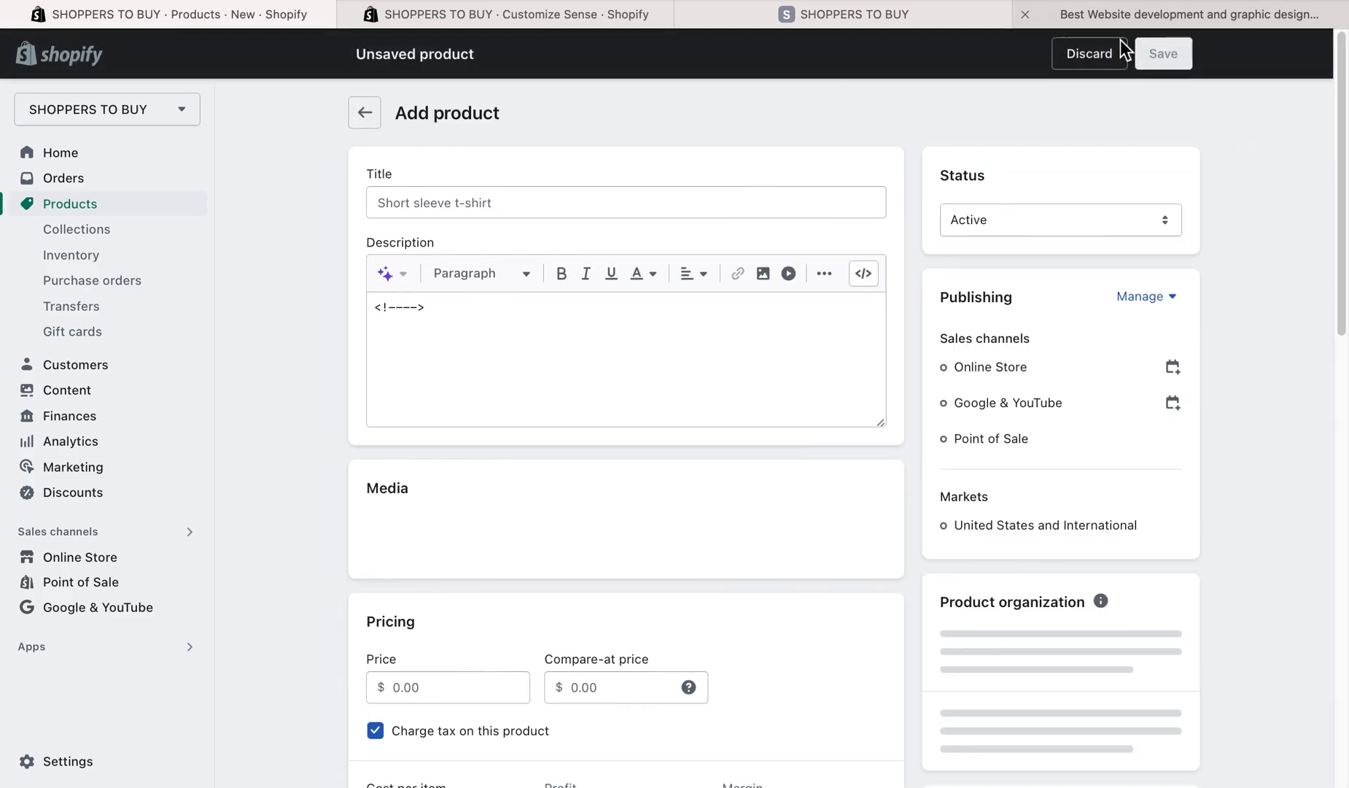
left_click(537, 207)
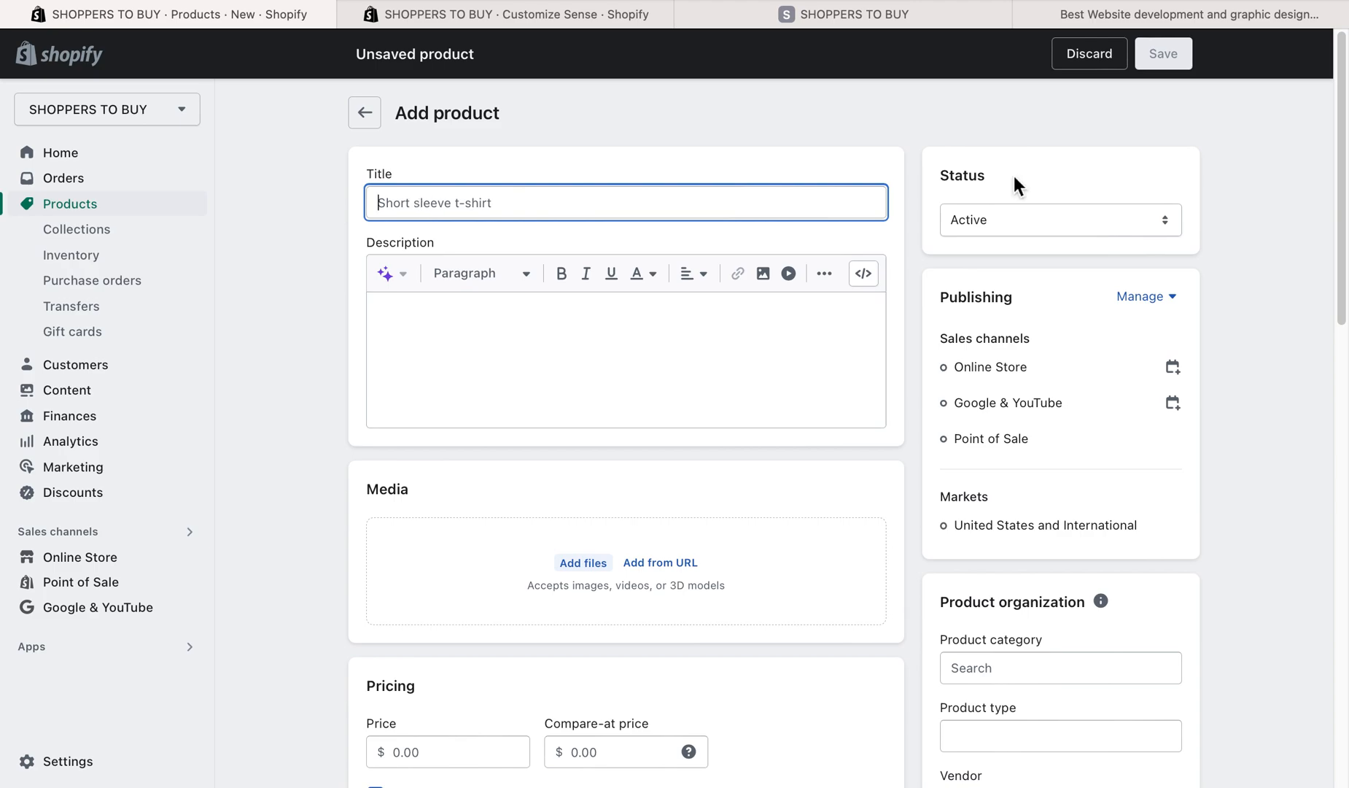
- Open the Pexels website in a separate browser tab and search its free photos for "gown"
key("super+t")
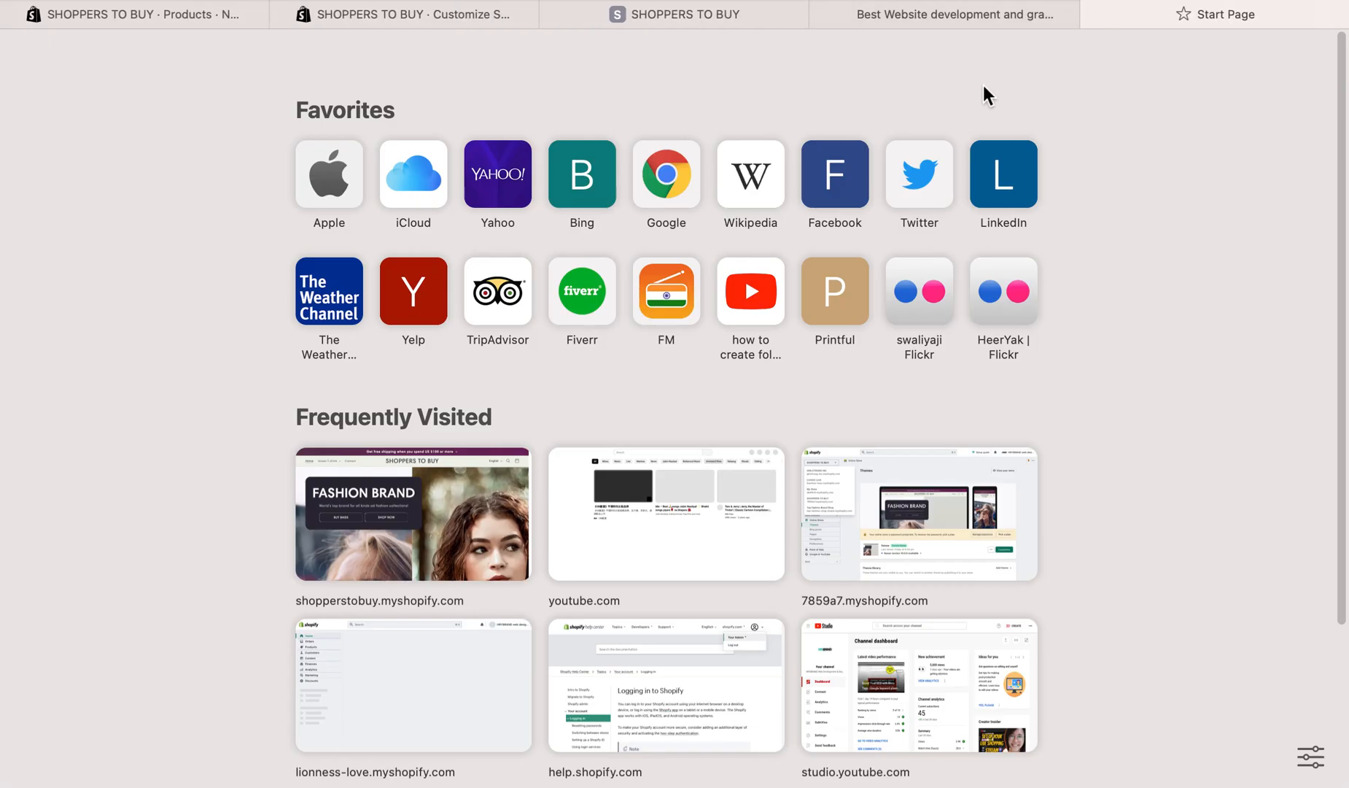
type("pexe;l")
key("BackSpace")
key("BackSpace")
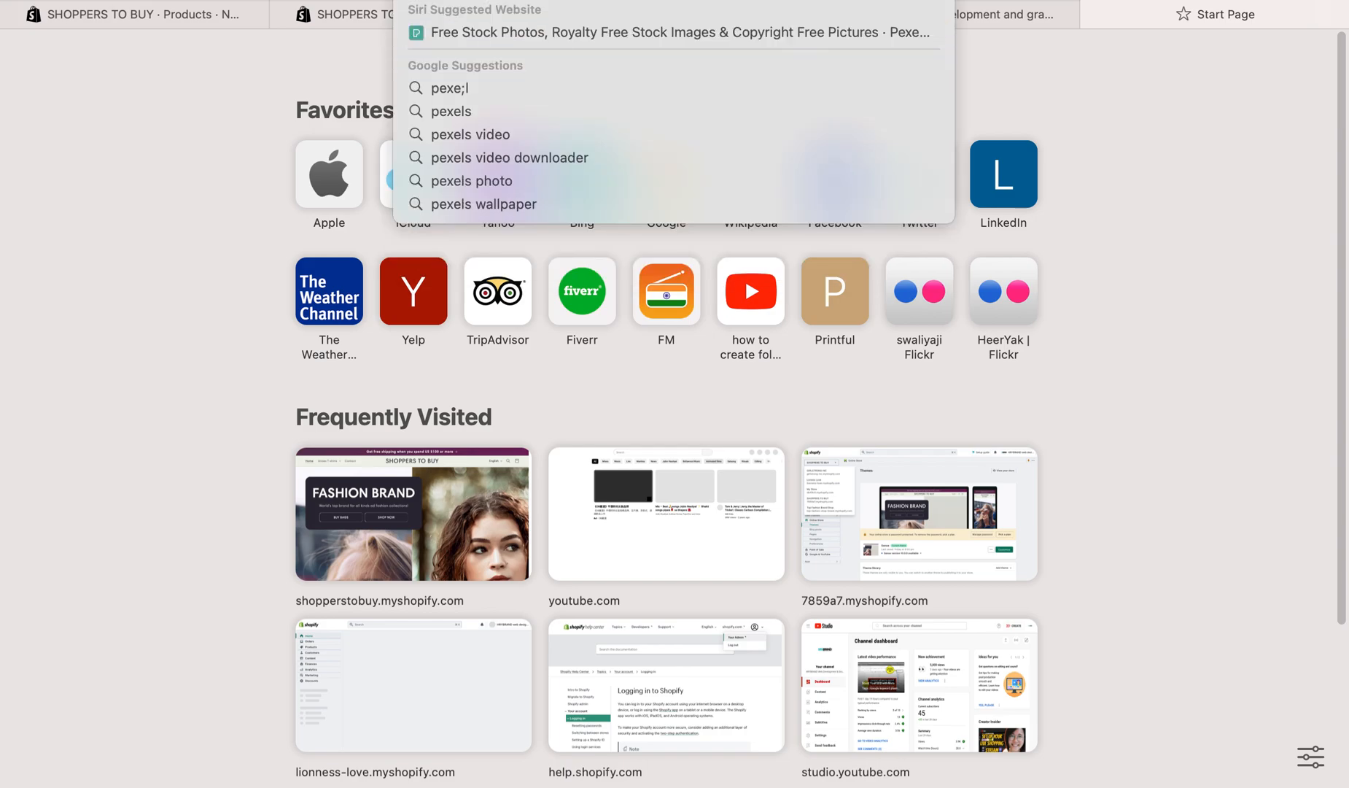
type("l.com")
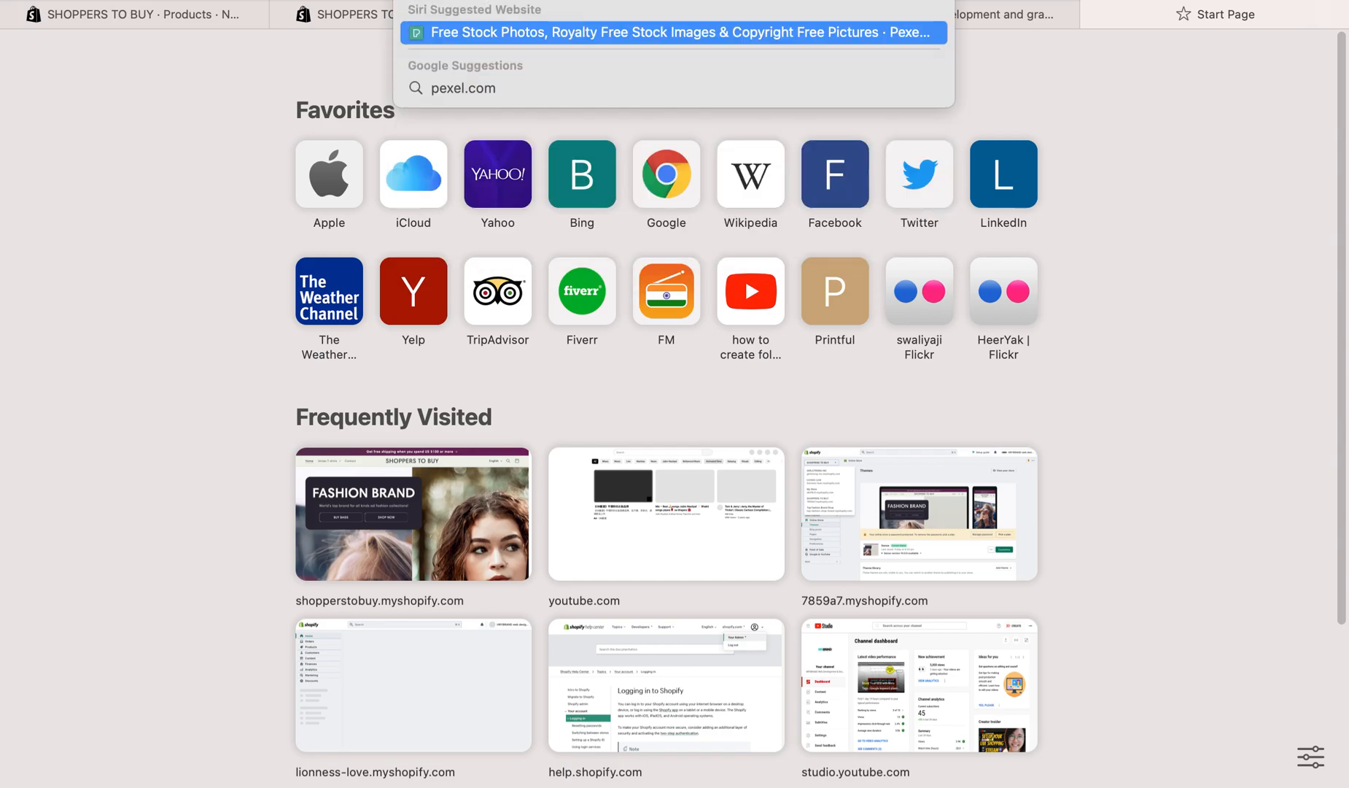
key("Return")
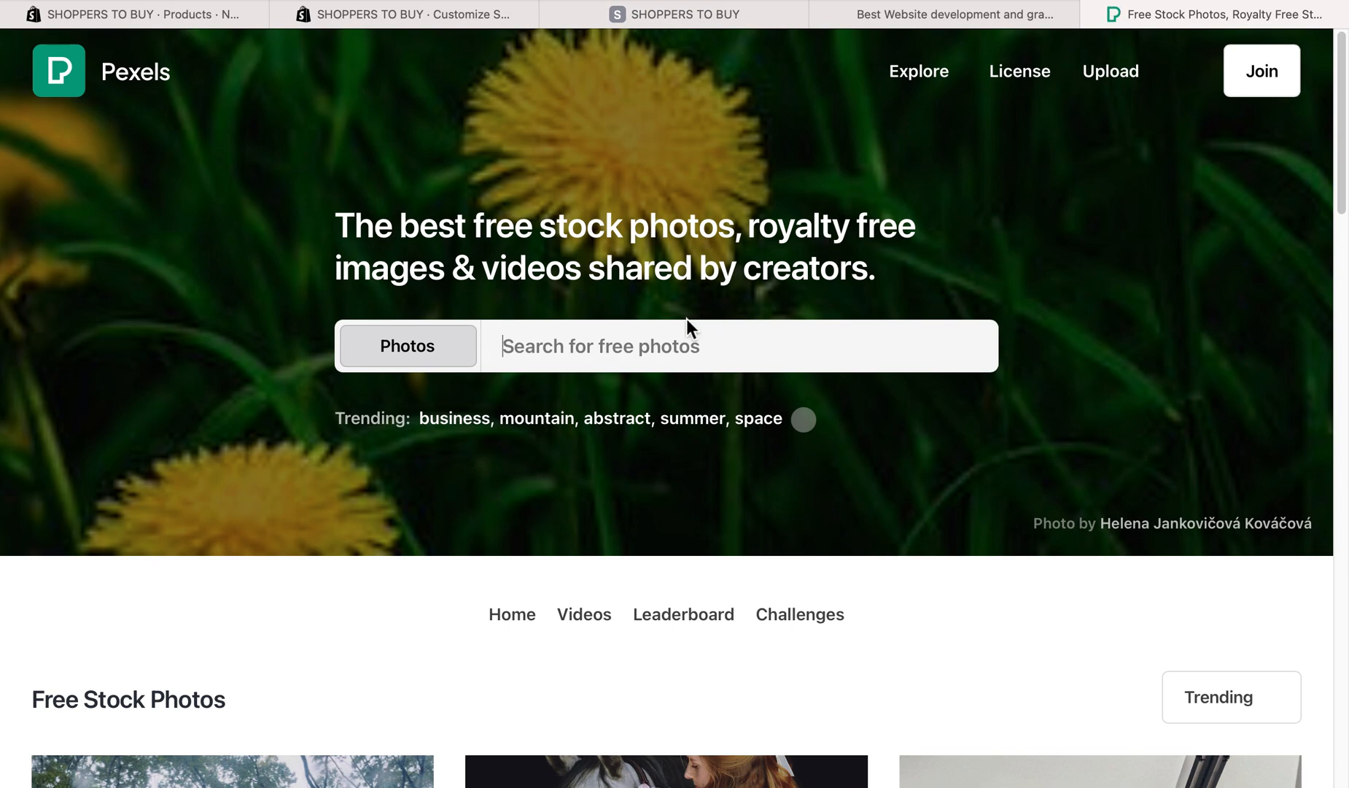
type("gown")
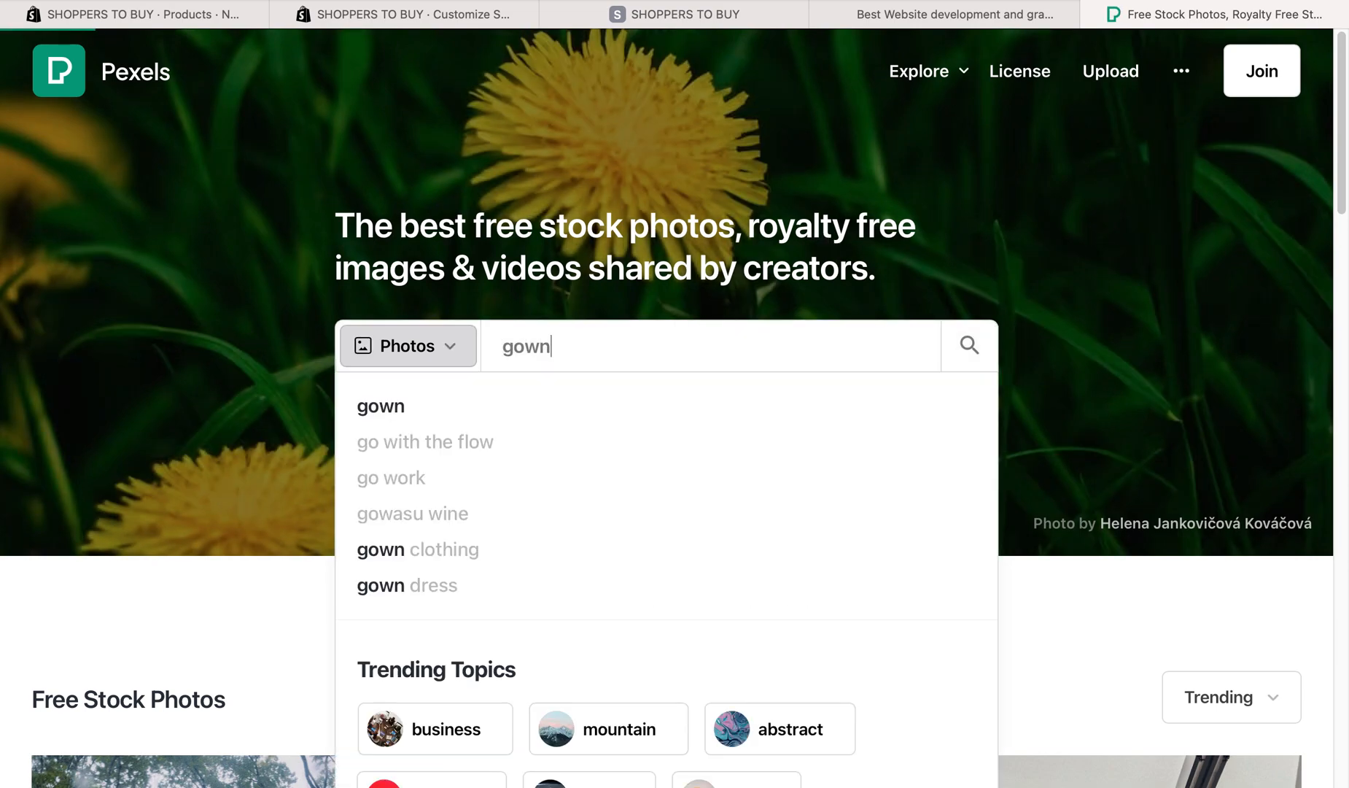
key("Return")
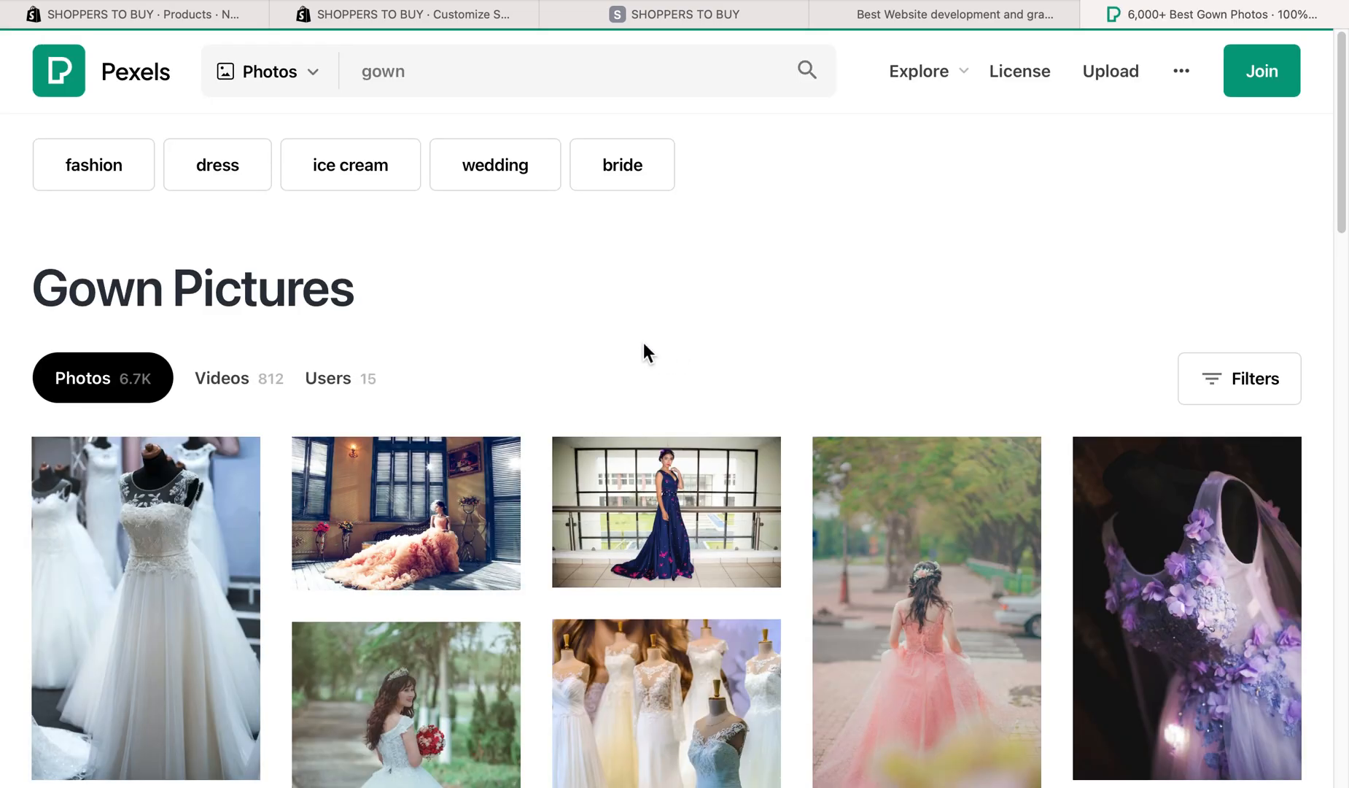
- Save the photo of the white wedding gown on a mannequin to Downloads under the name 1
scroll(635, 347, "down", 4)
right_click(138, 334)
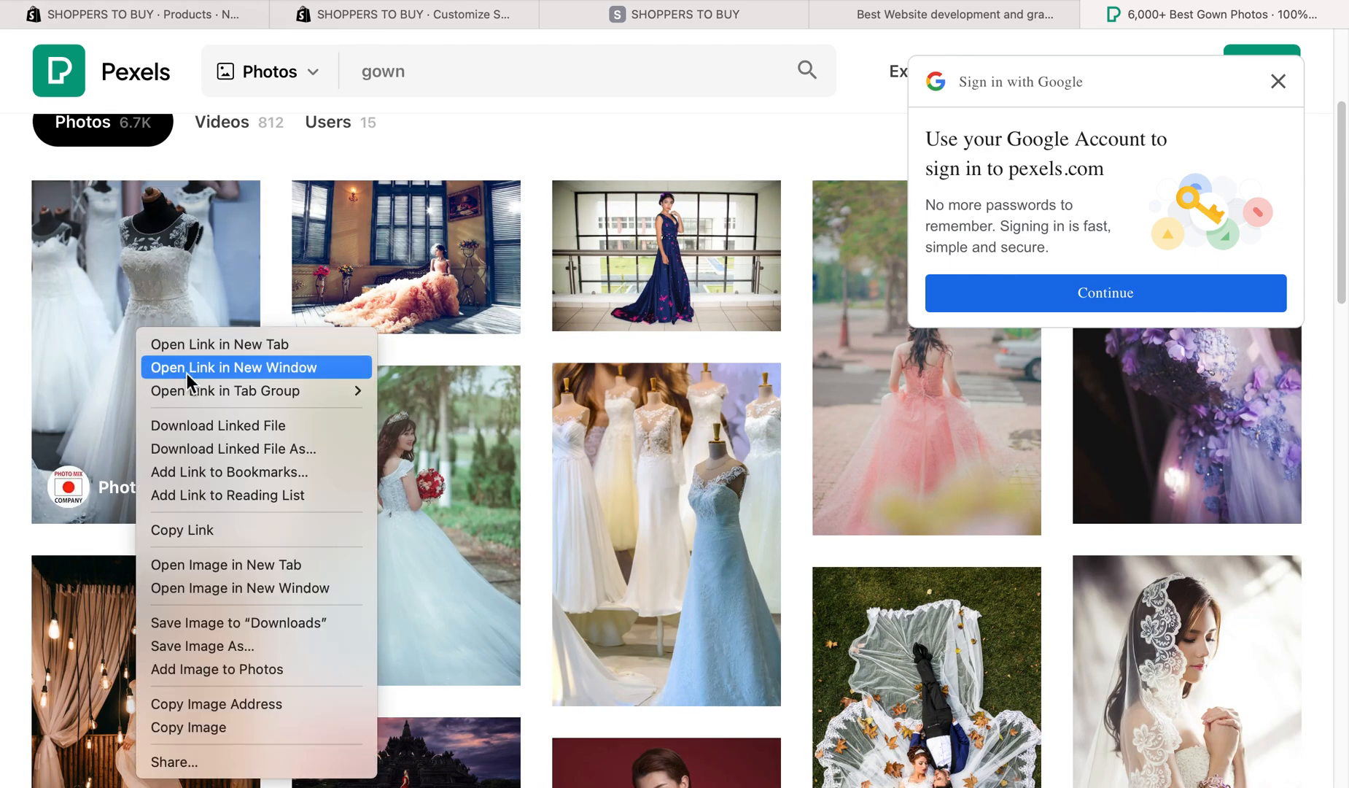
left_click(254, 646)
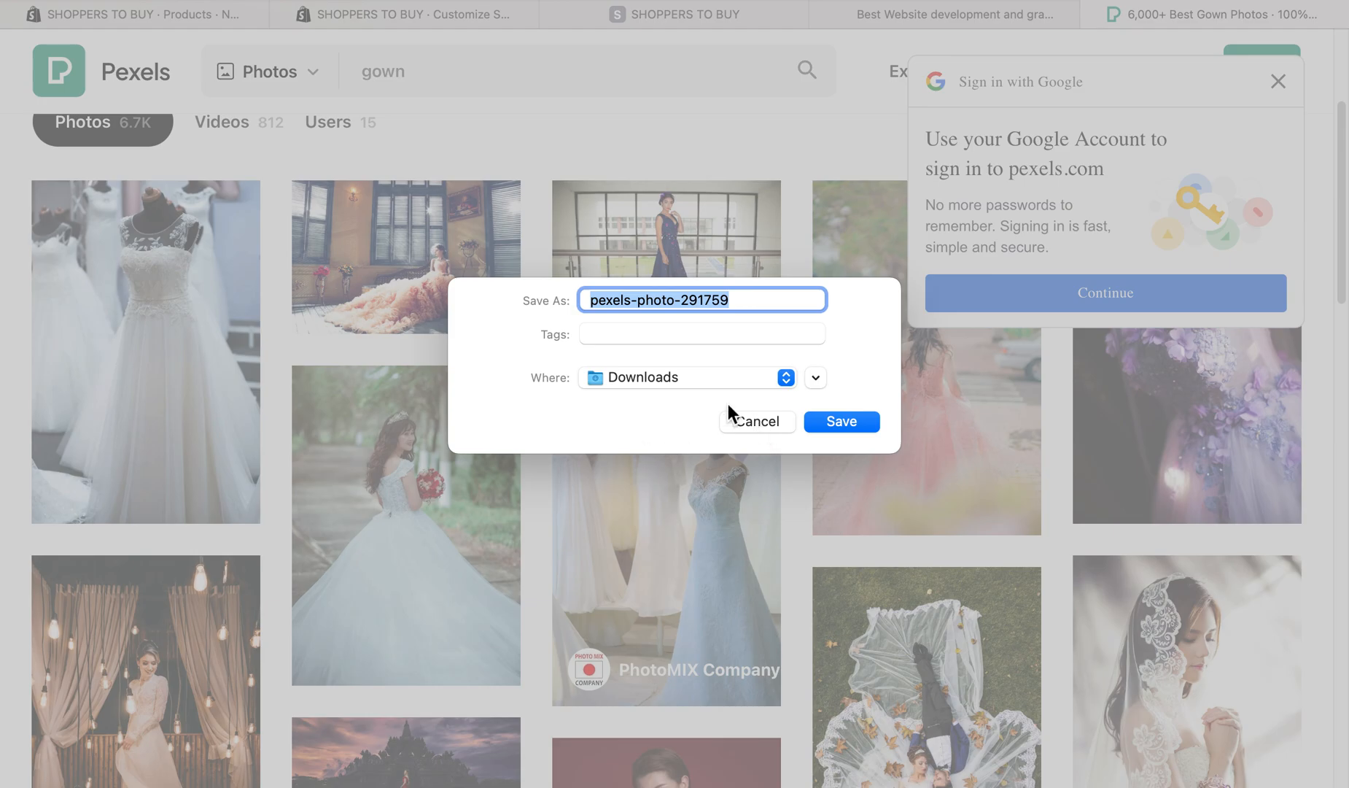
type("1")
key("Return")
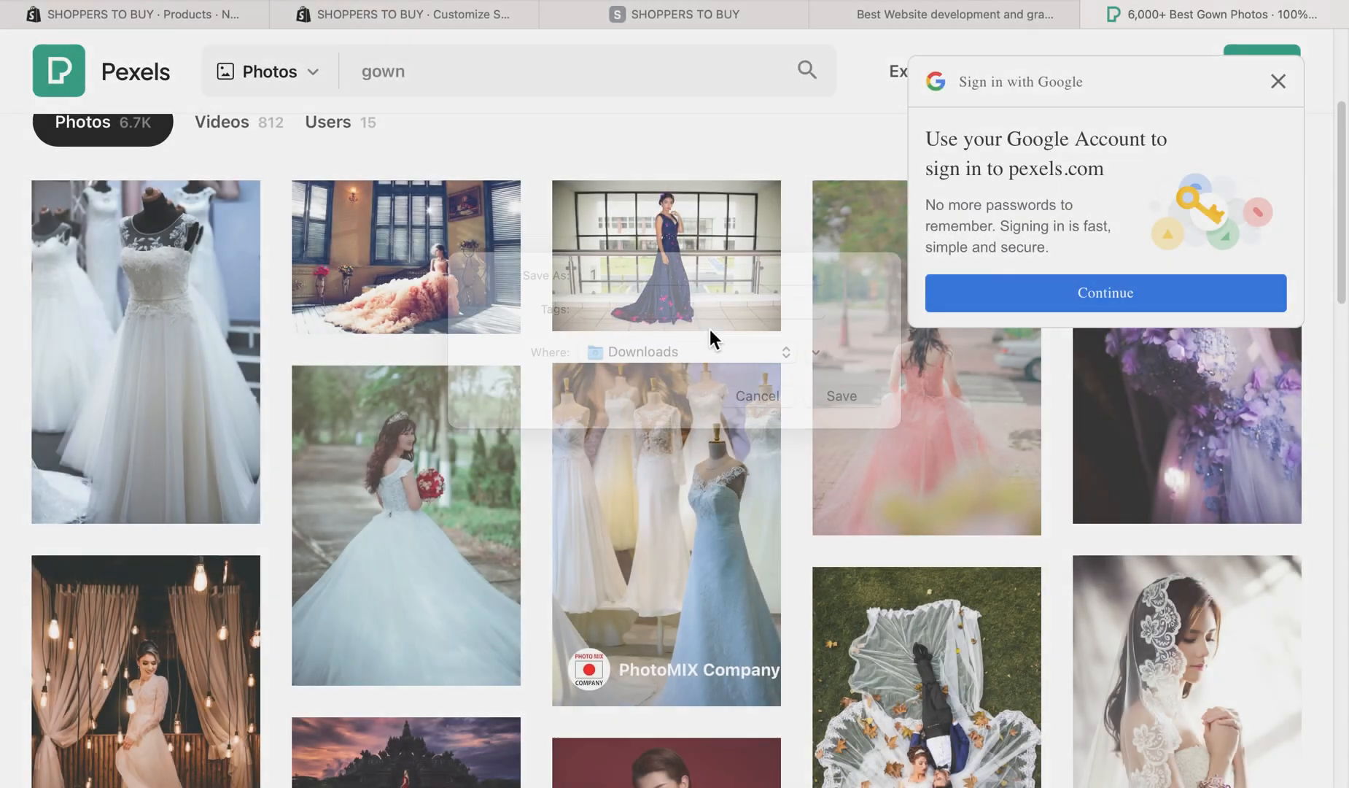
- Save the photo of the woman in the pink gown to Downloads under the name 2
right_click(428, 510)
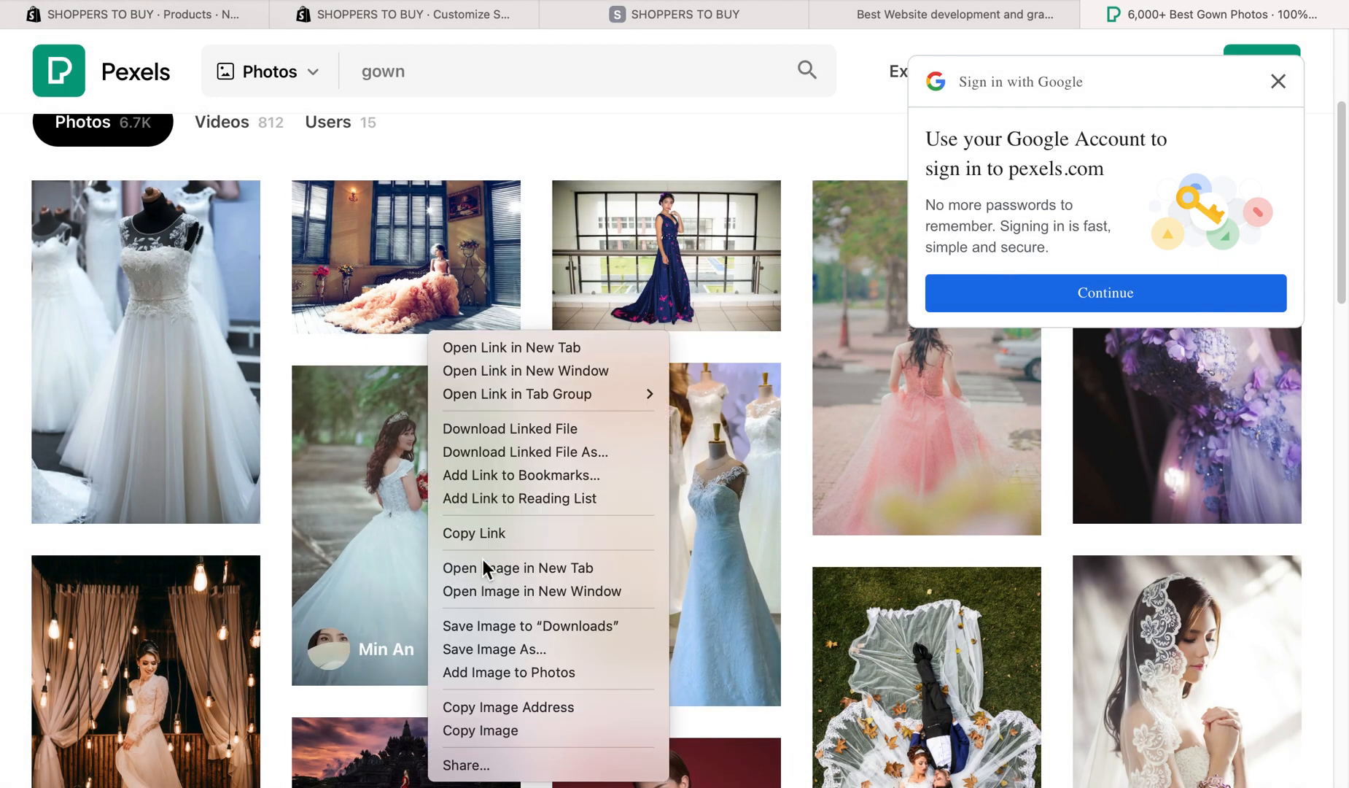
left_click(887, 417)
right_click(916, 397)
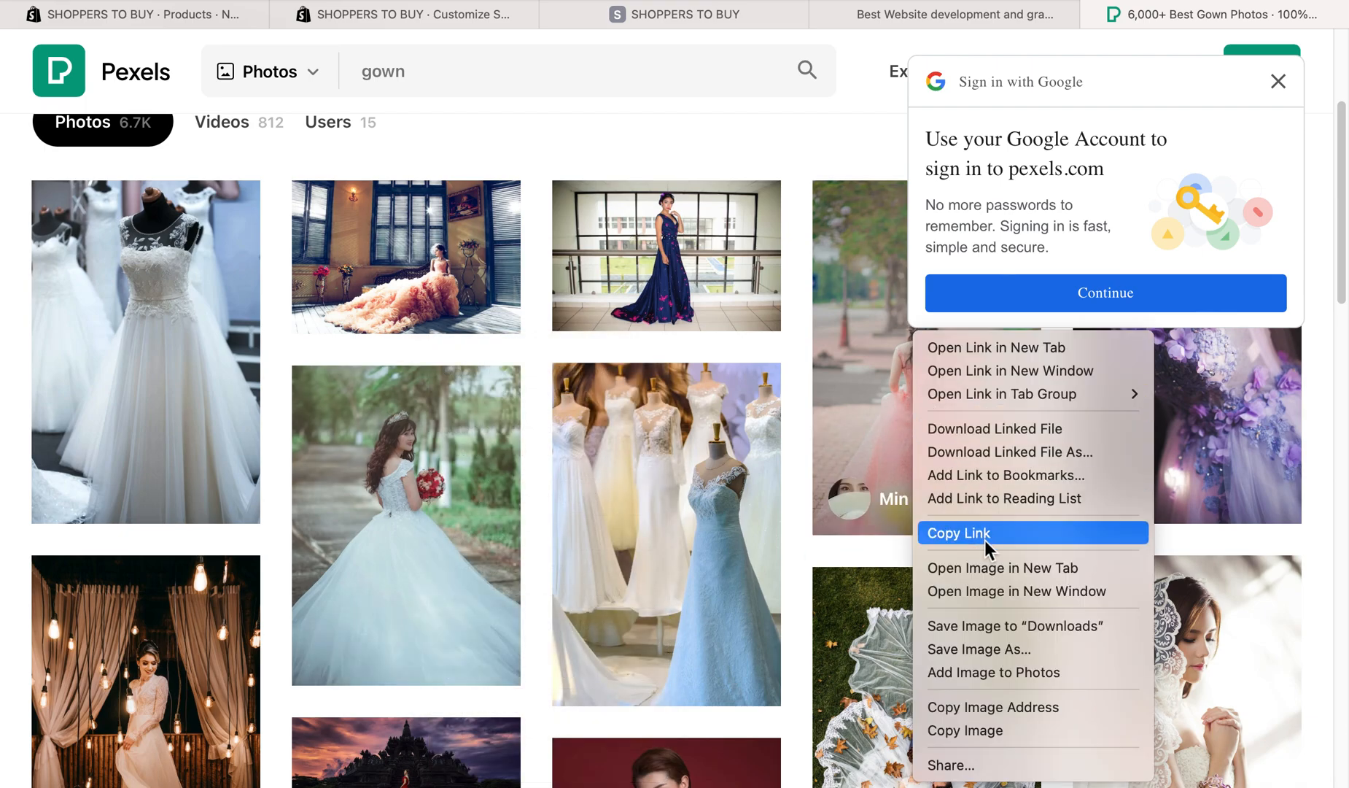
left_click(988, 647)
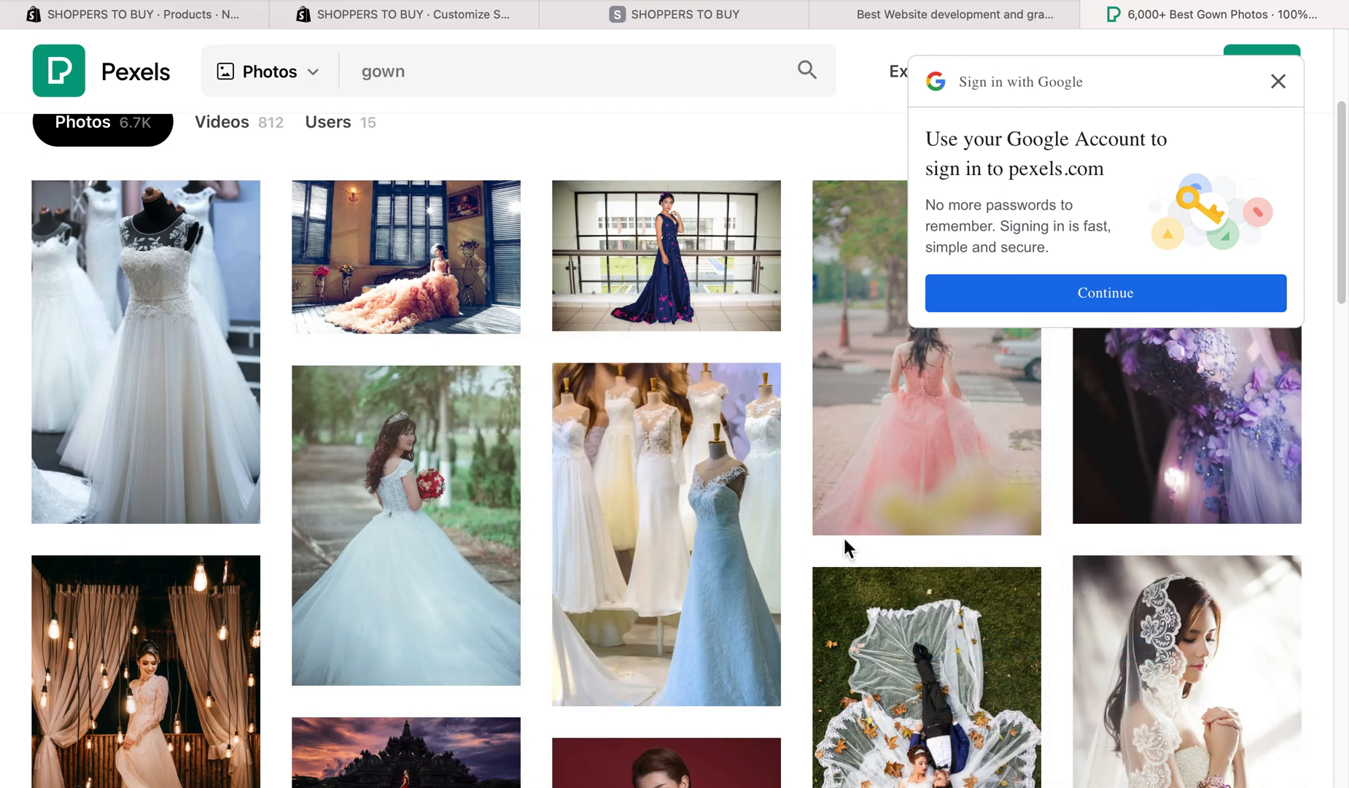
type("2")
key("Return")
- Save the photo of the woman in the black gown against the red background to Downloads under the name 3
scroll(943, 490, "down", 10)
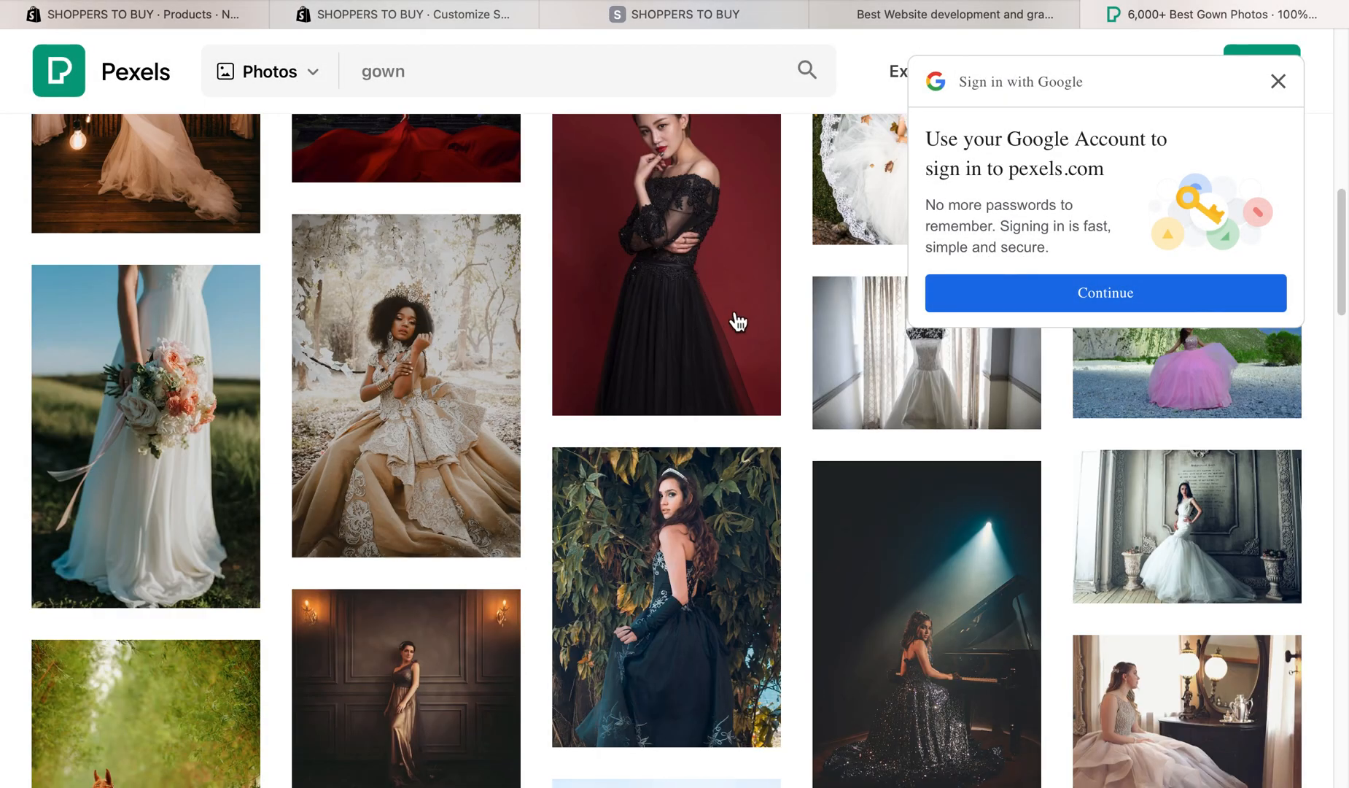
right_click(698, 259)
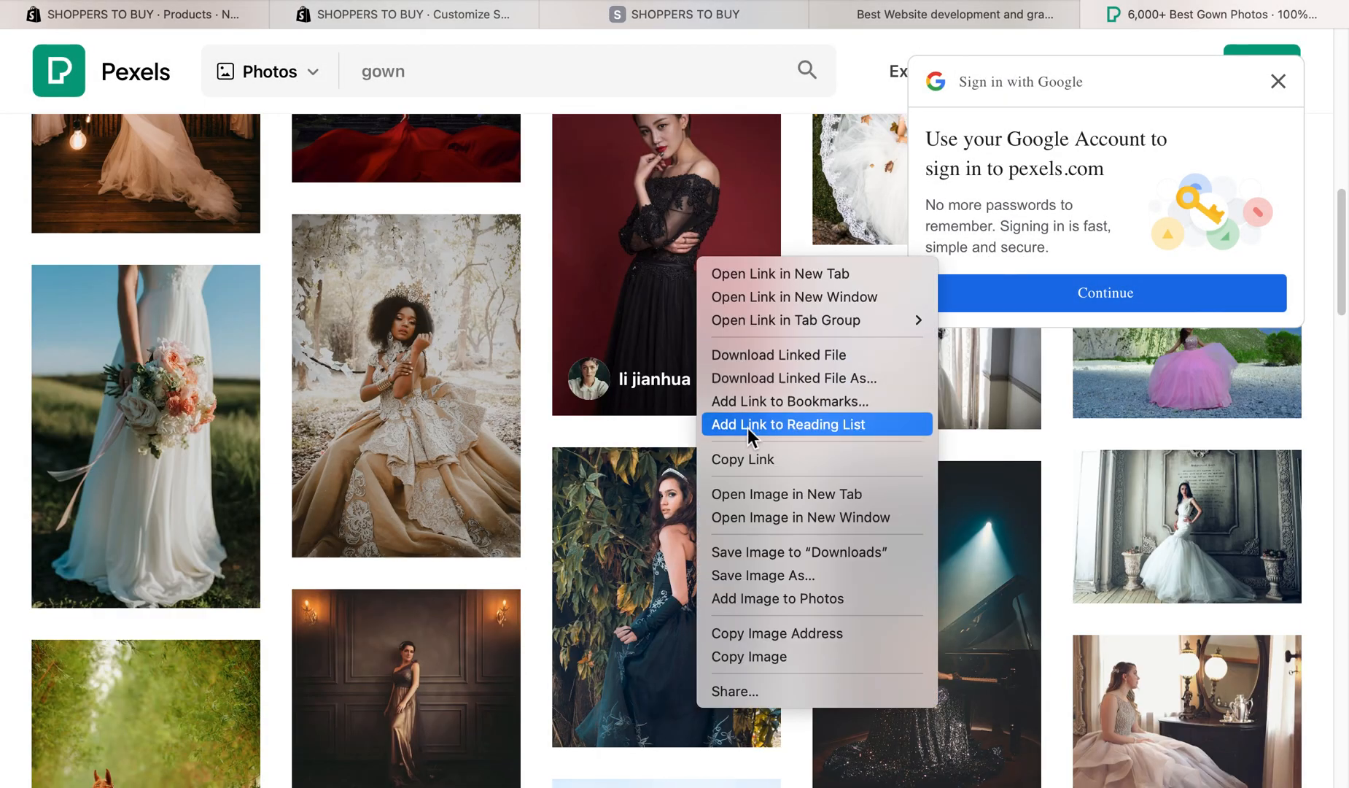
left_click(765, 581)
type("8")
key("Return")
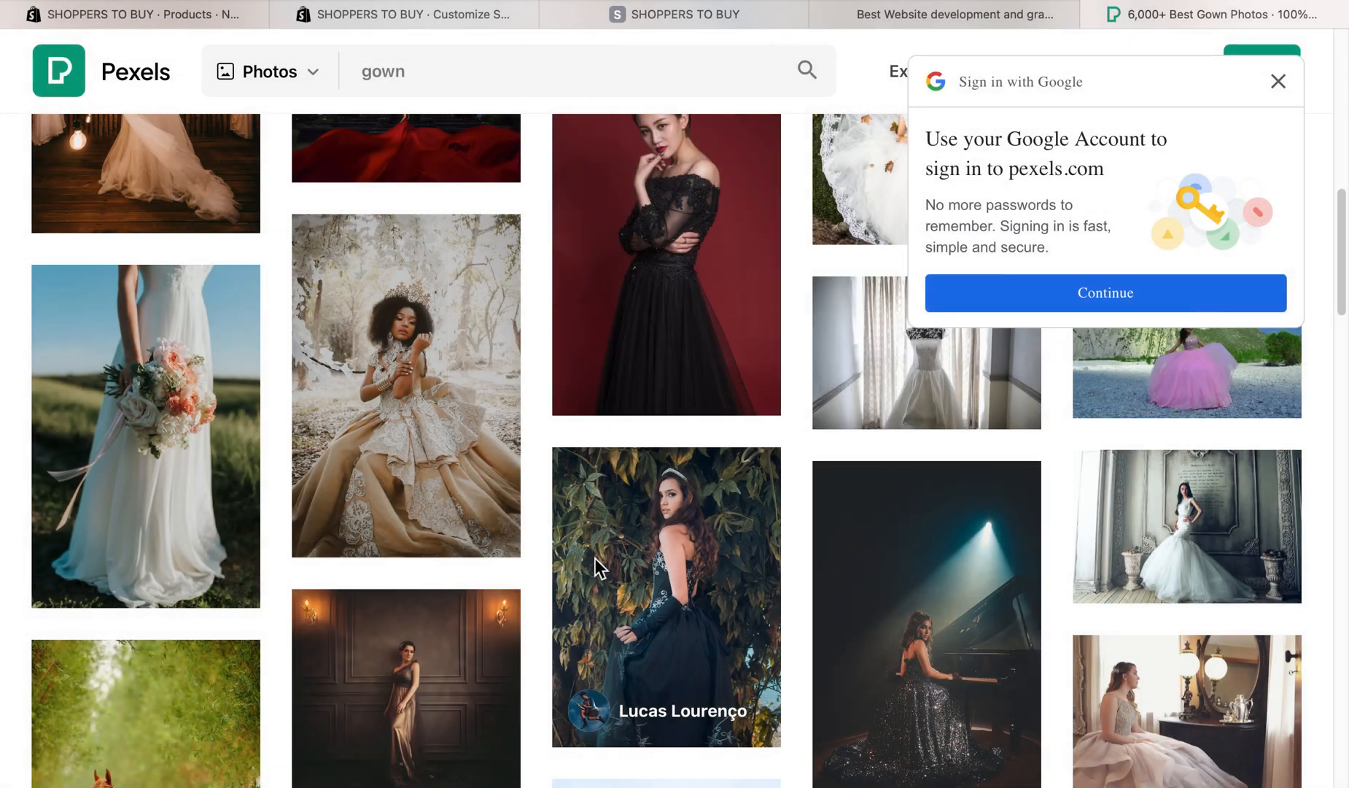
- Return to the new product form in Shopify and try to upload 1.webp from Downloads as product media
left_click(197, 13)
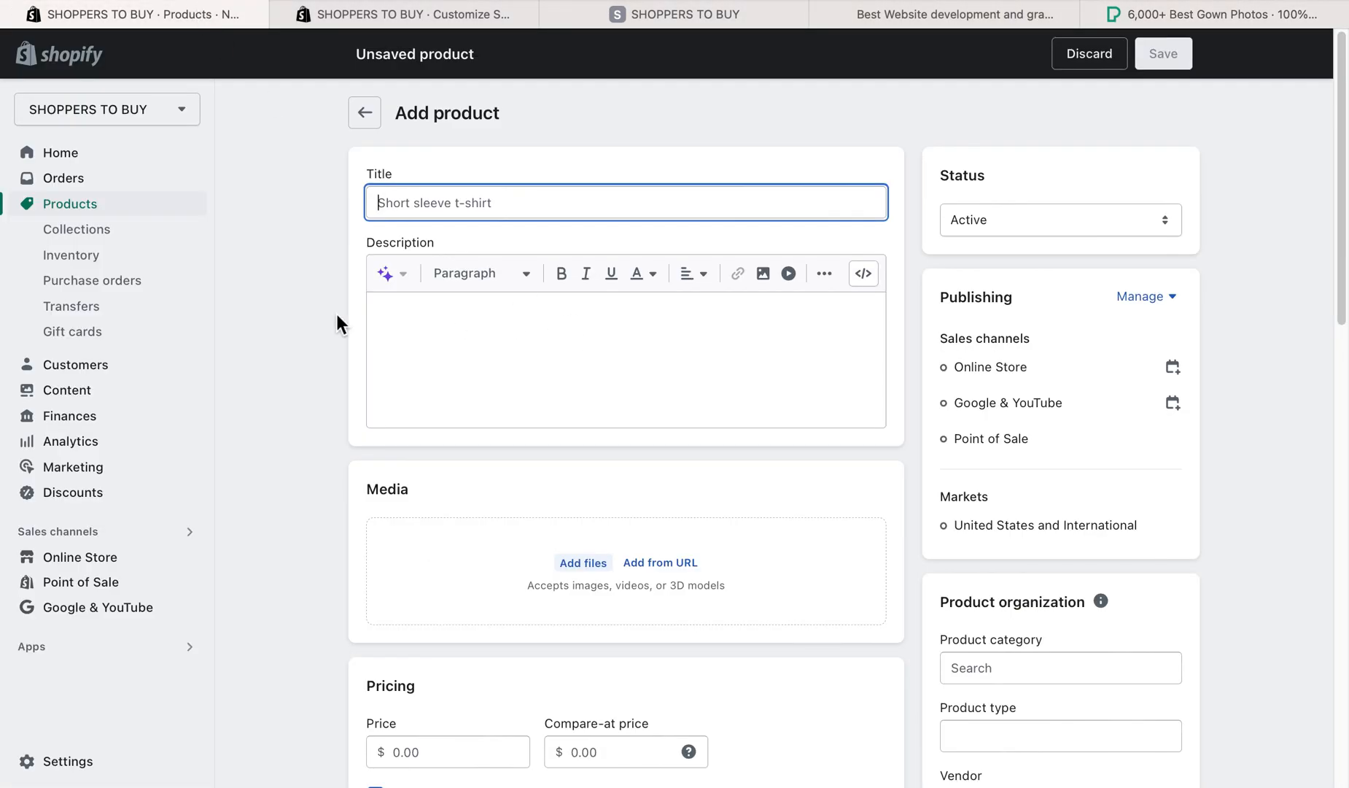
left_click(602, 569)
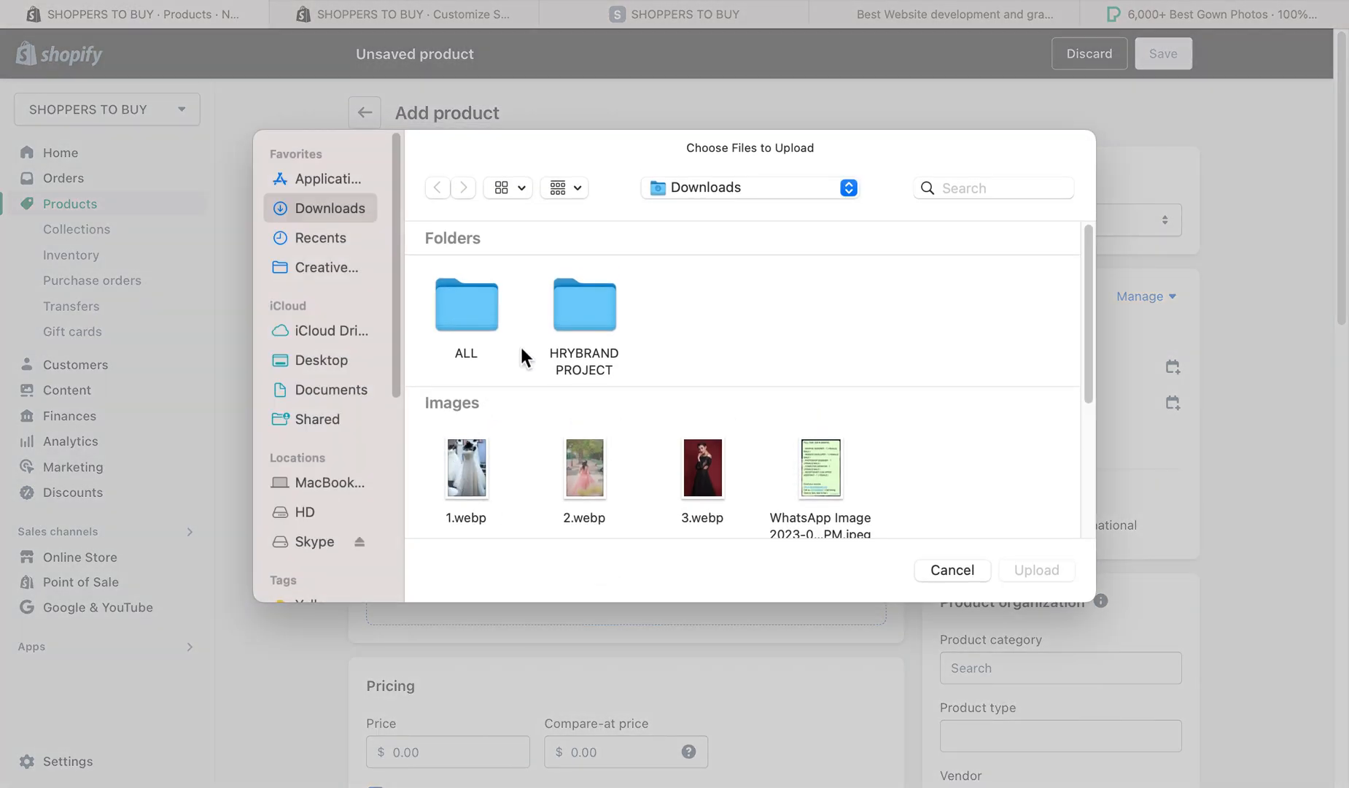
left_click(476, 483)
left_click(1053, 577)
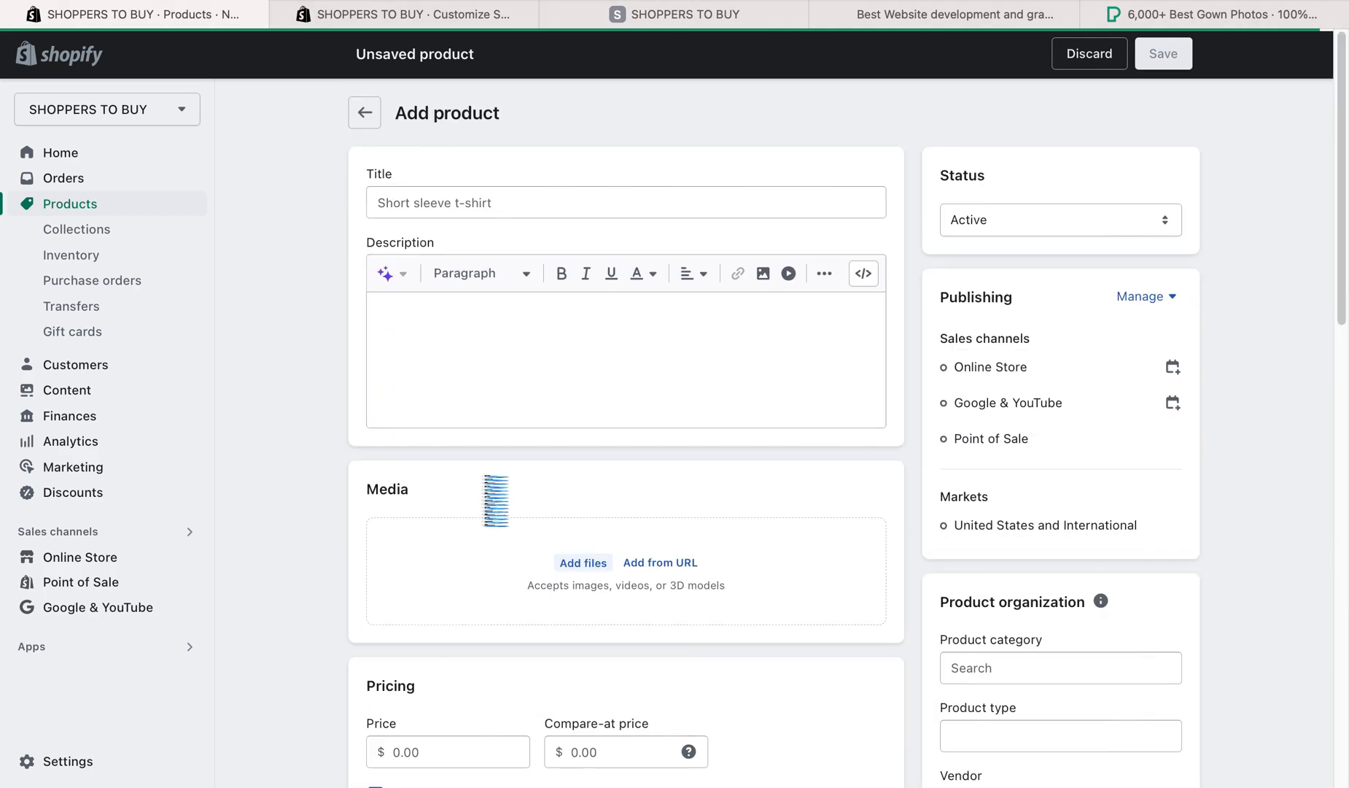
right_click(303, 215)
left_click(344, 251)
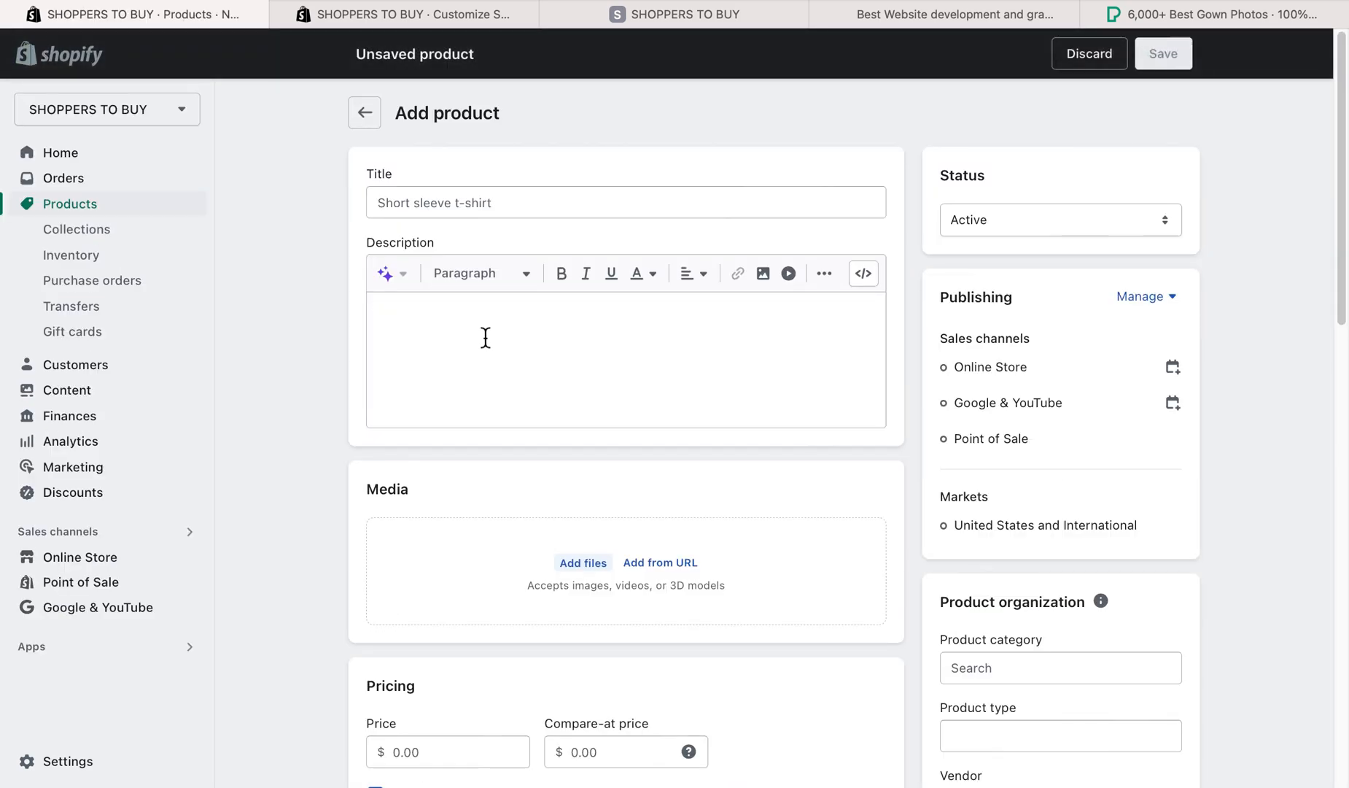
left_click(594, 563)
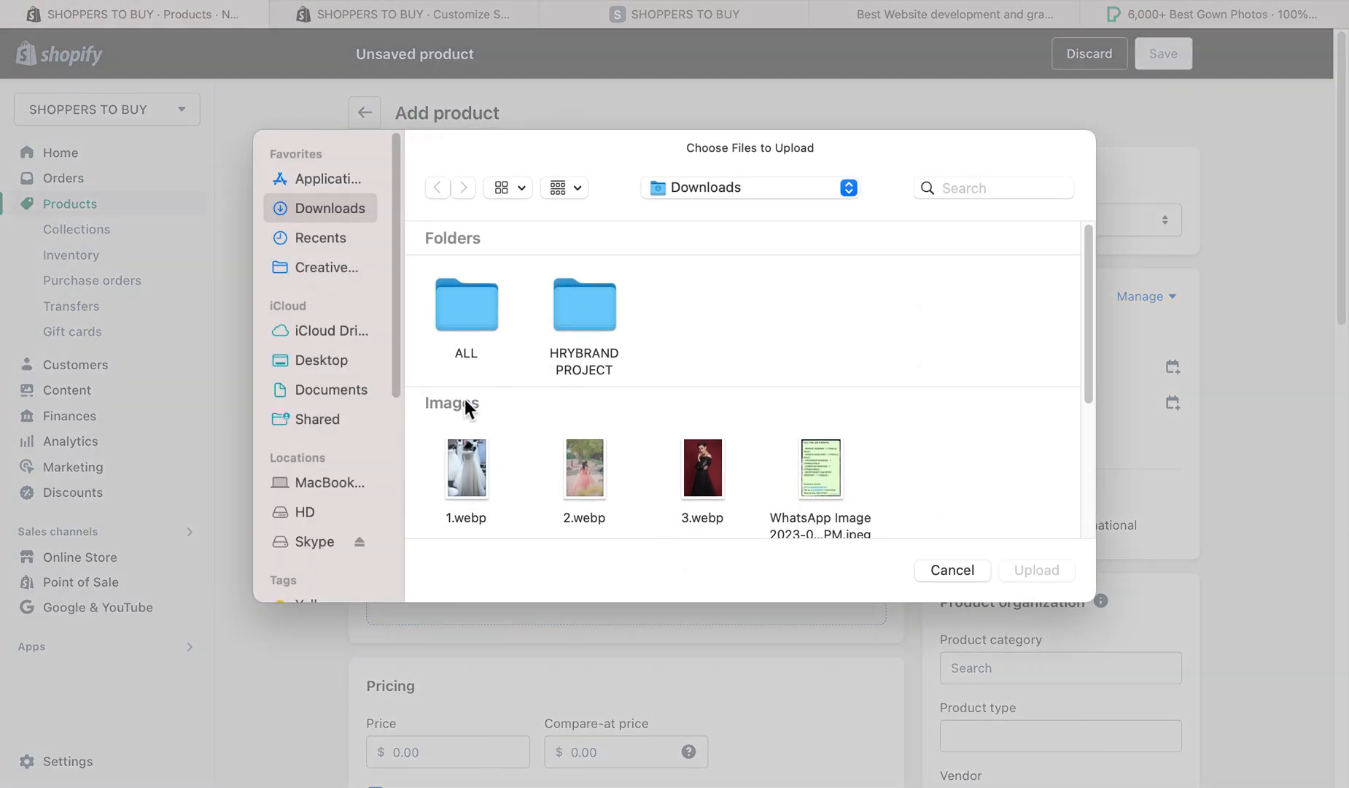
double_click(464, 470)
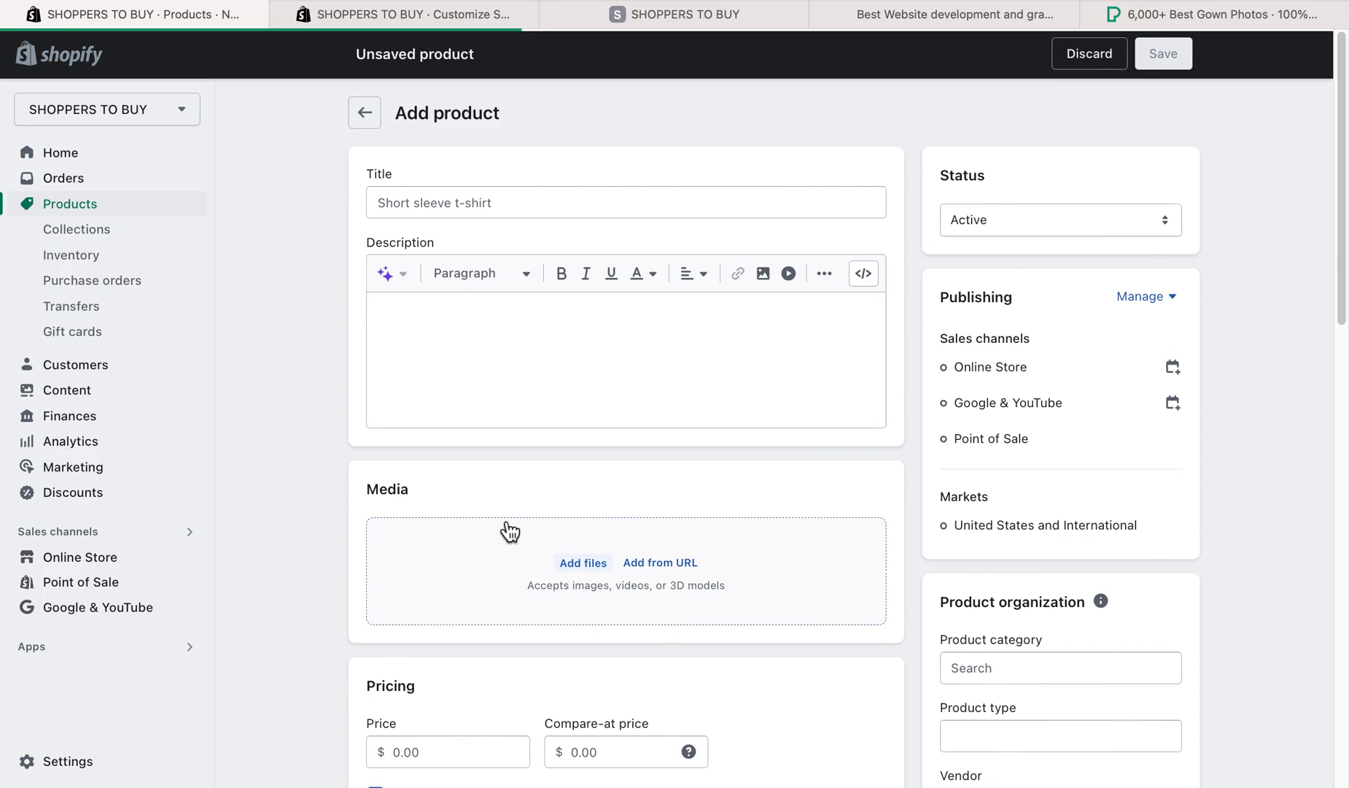
- Title the new product "White Ladies Party Gown"
left_click(436, 208)
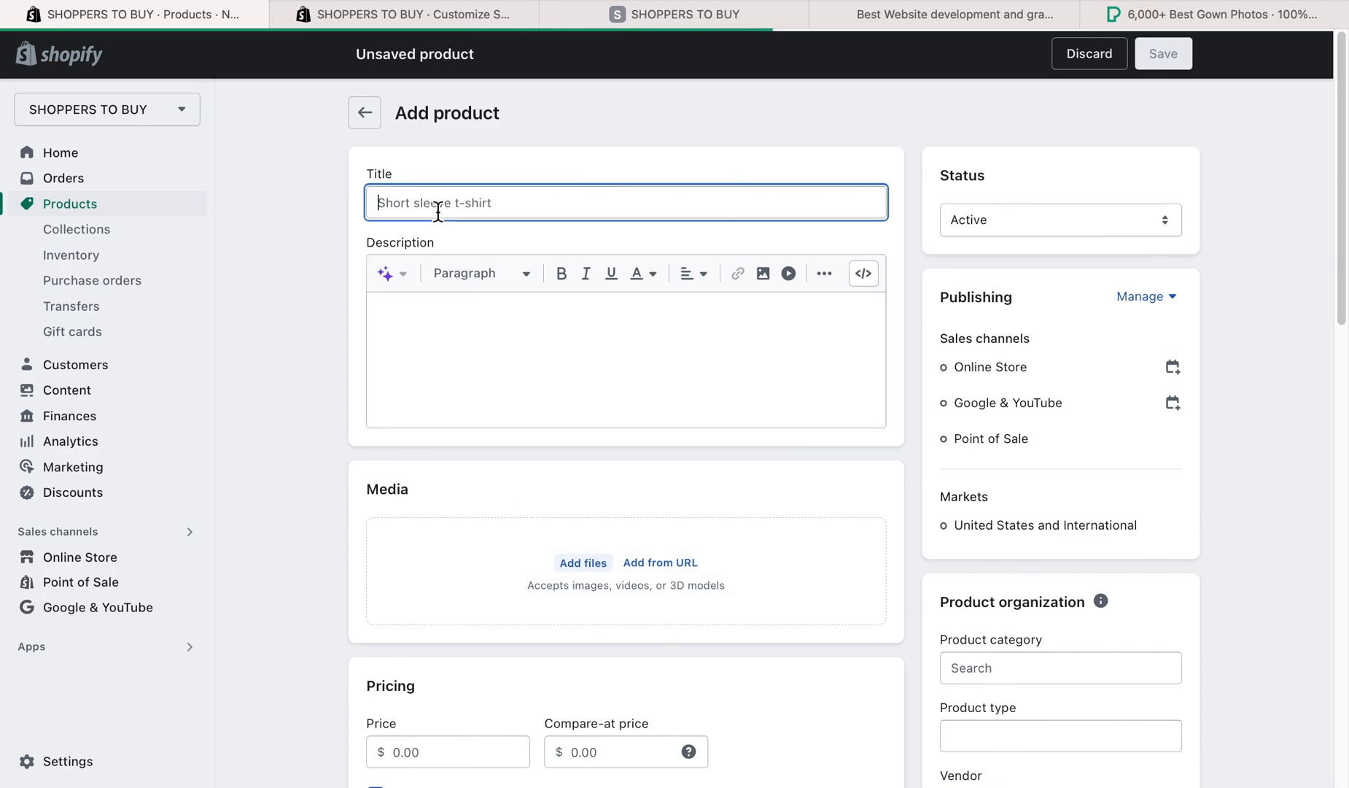
type("White Ladies Gown")
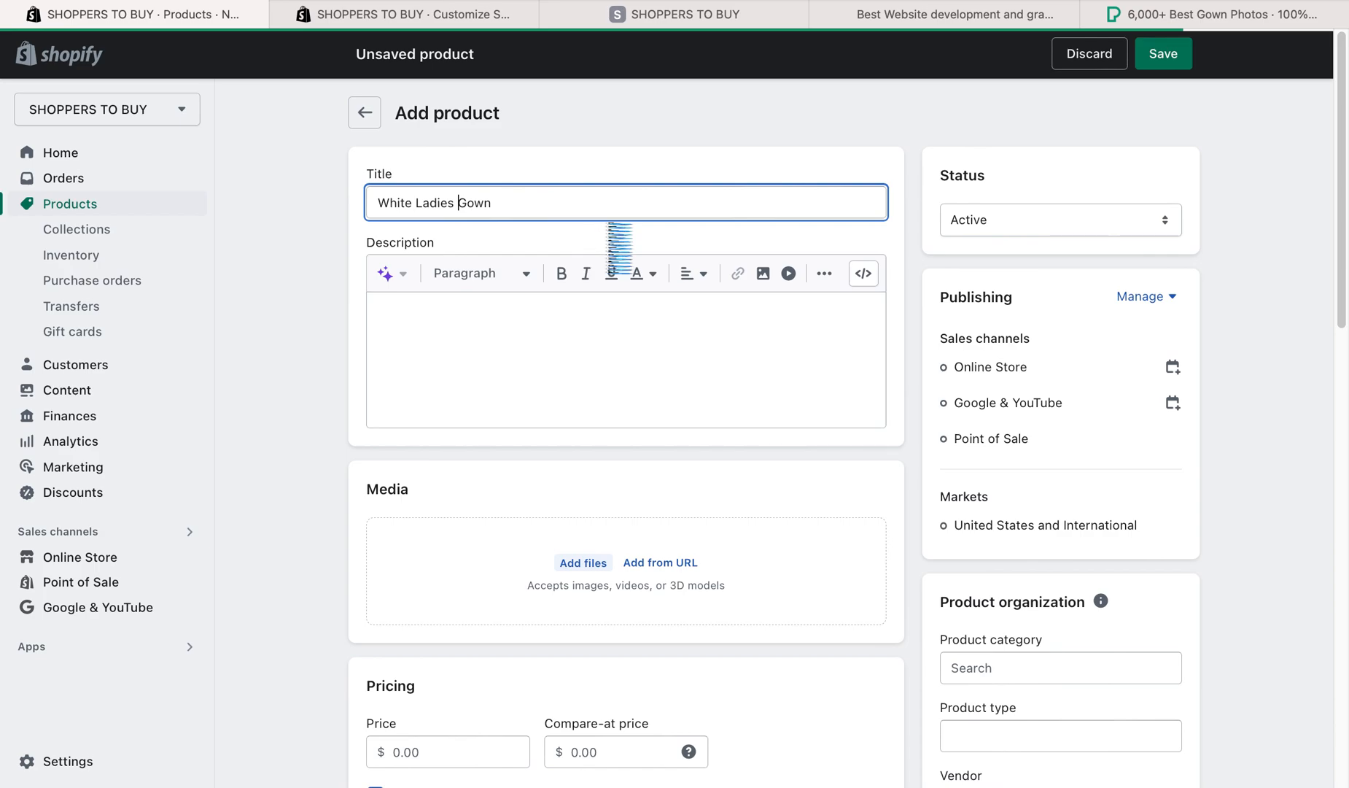
left_click(458, 203)
type("Party")
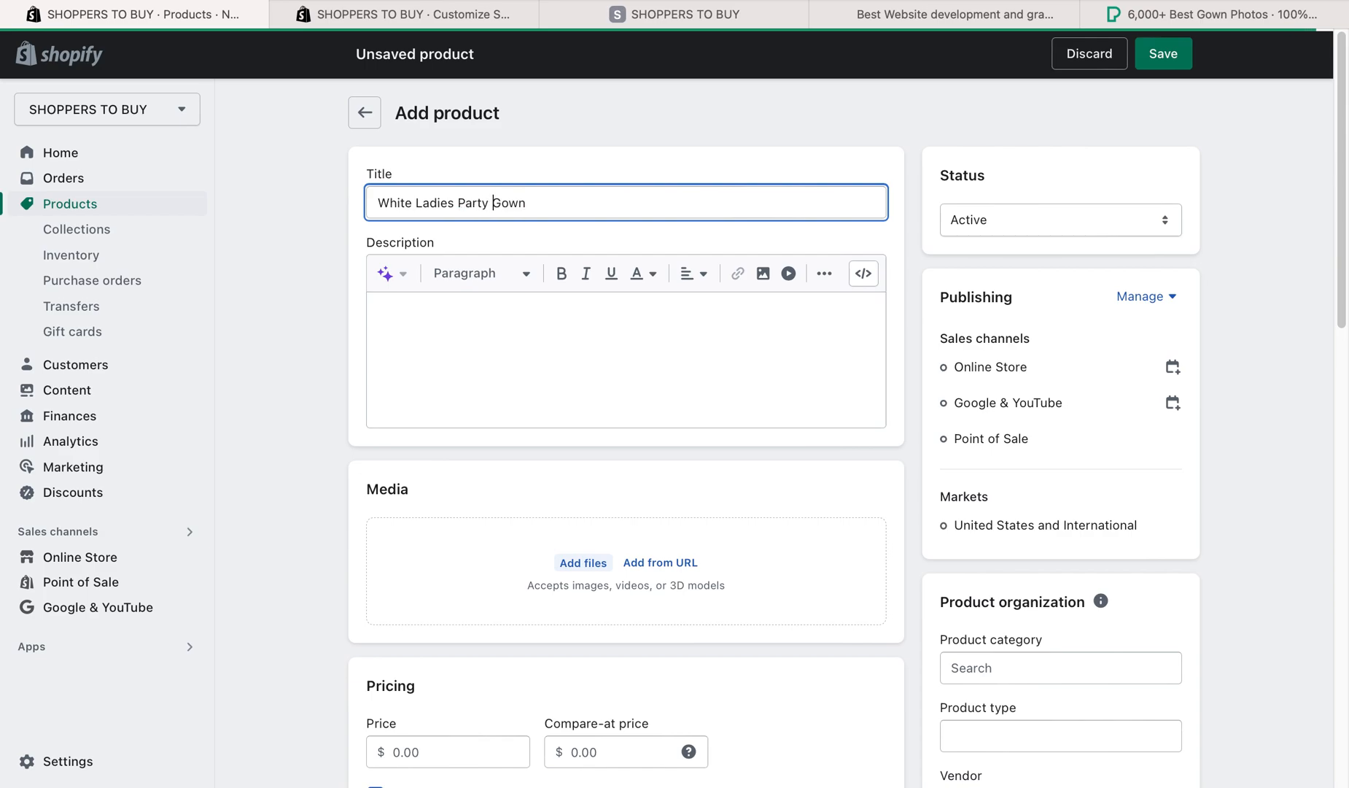
- Copy the product title "White Ladies Party Gown" into the description
left_click(669, 382)
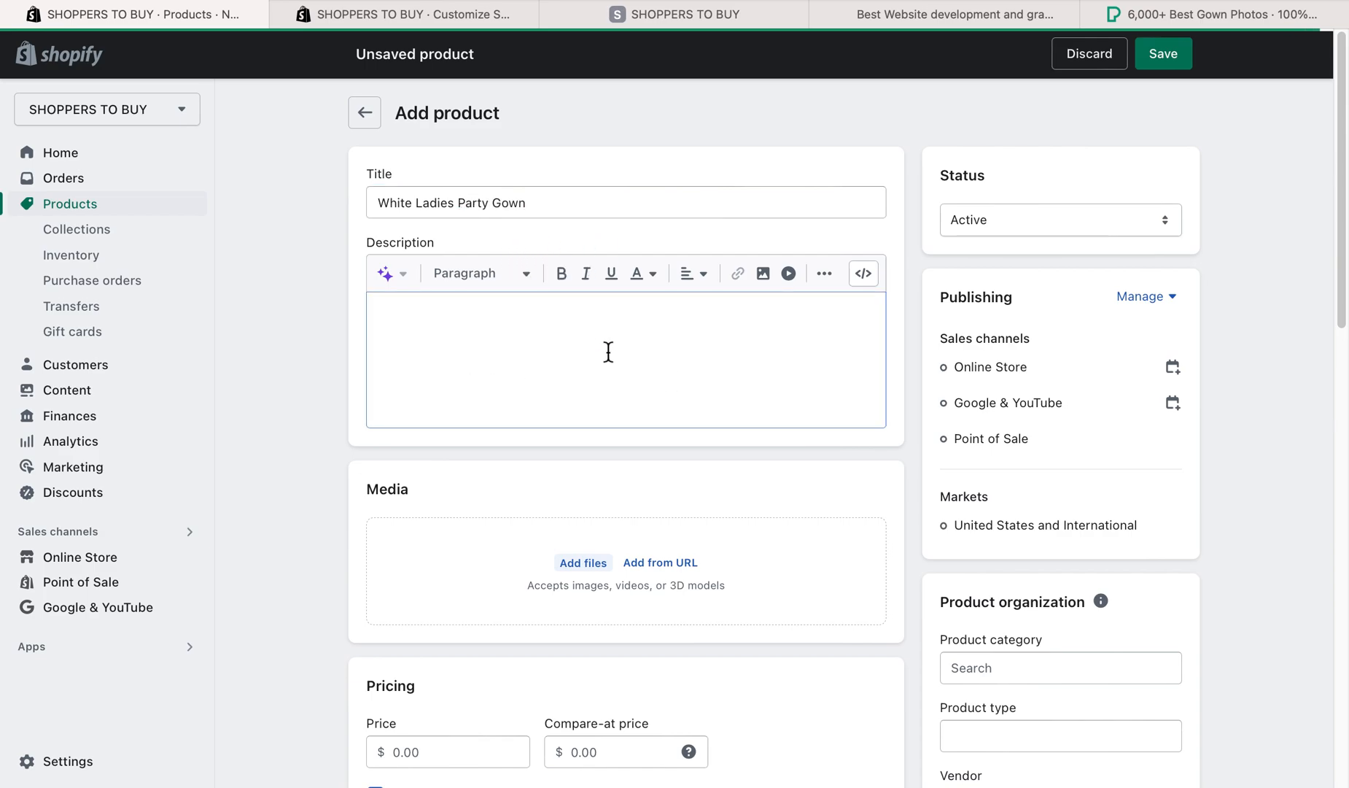
left_click_drag(543, 204, 339, 209)
key("ctrl+c")
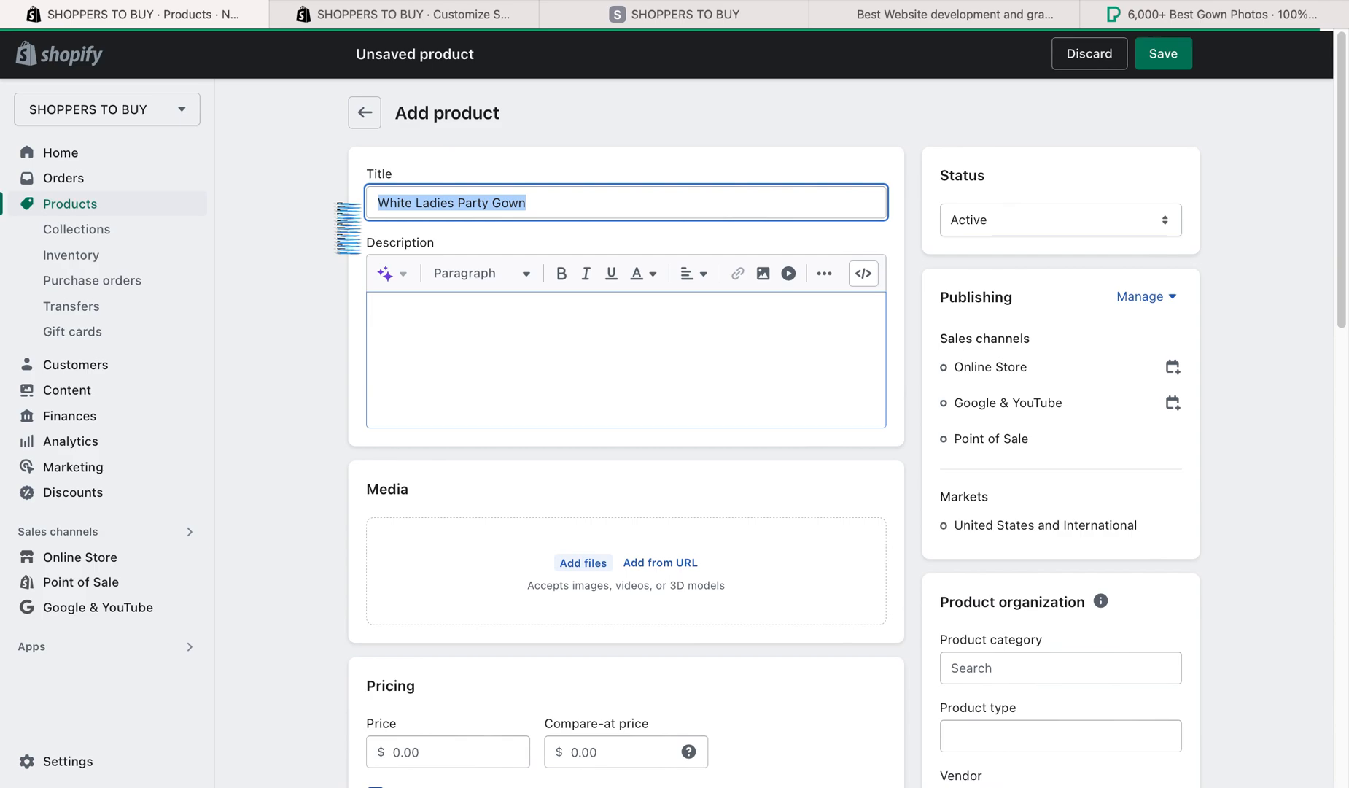
left_click(422, 357)
key("ctrl+v")
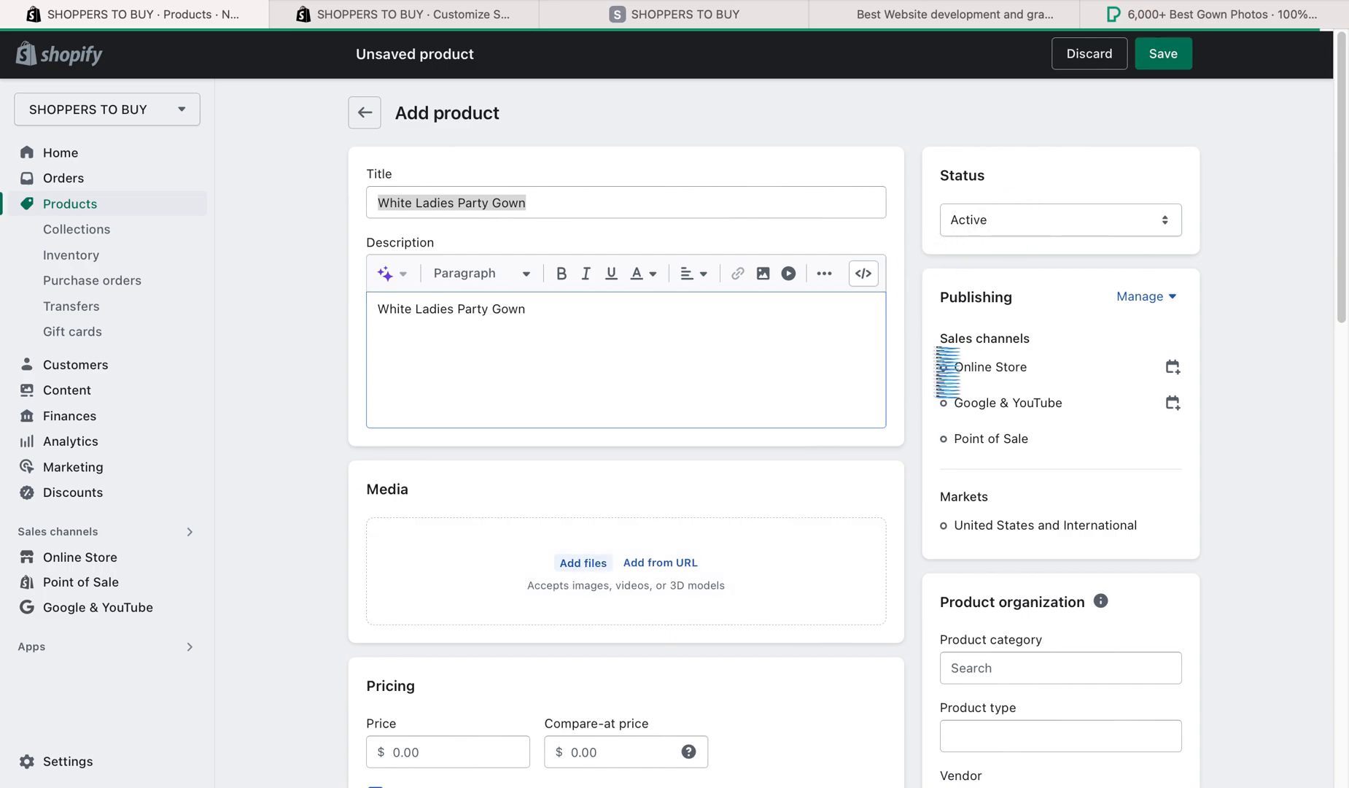
- Search the product categories for "gown"
scroll(831, 362, "down", 1)
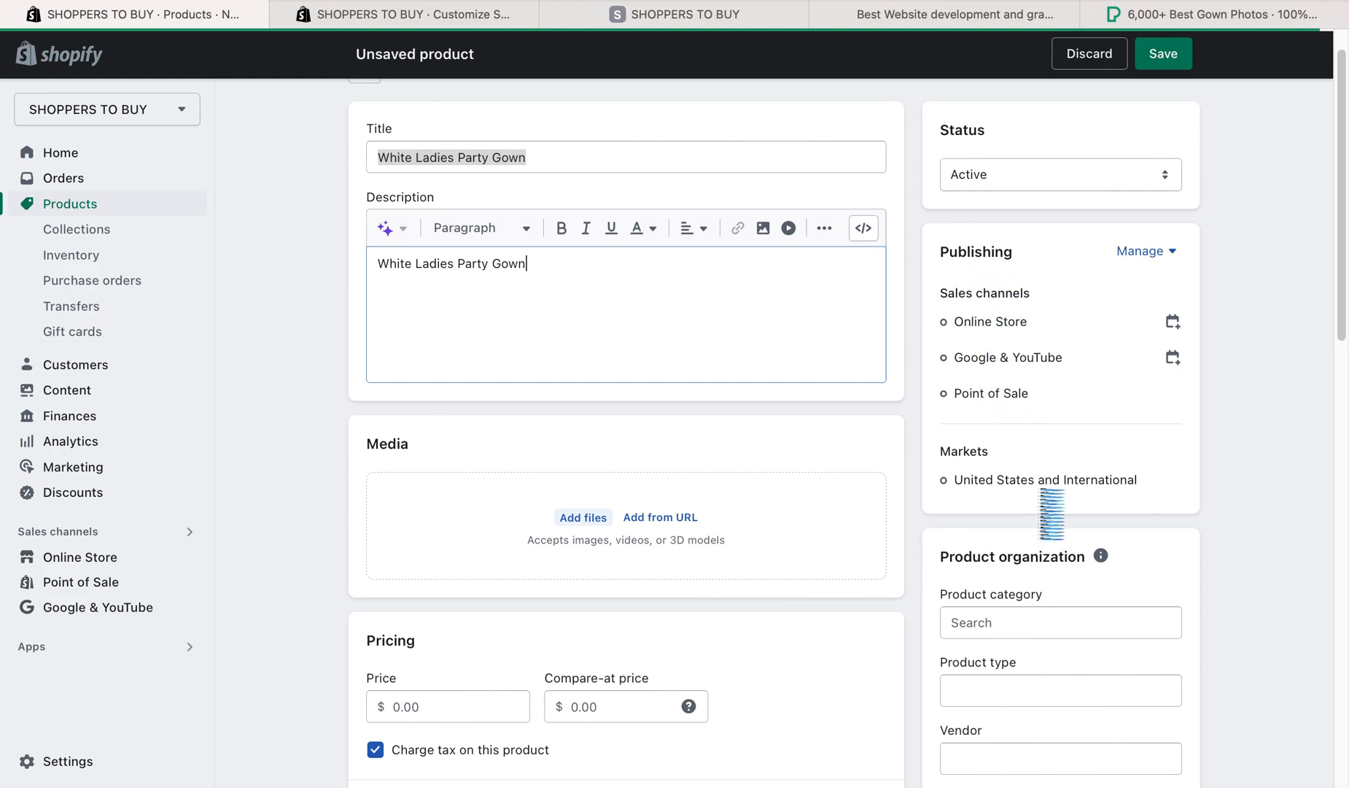
scroll(627, 543, "down", 2)
left_click(1044, 550)
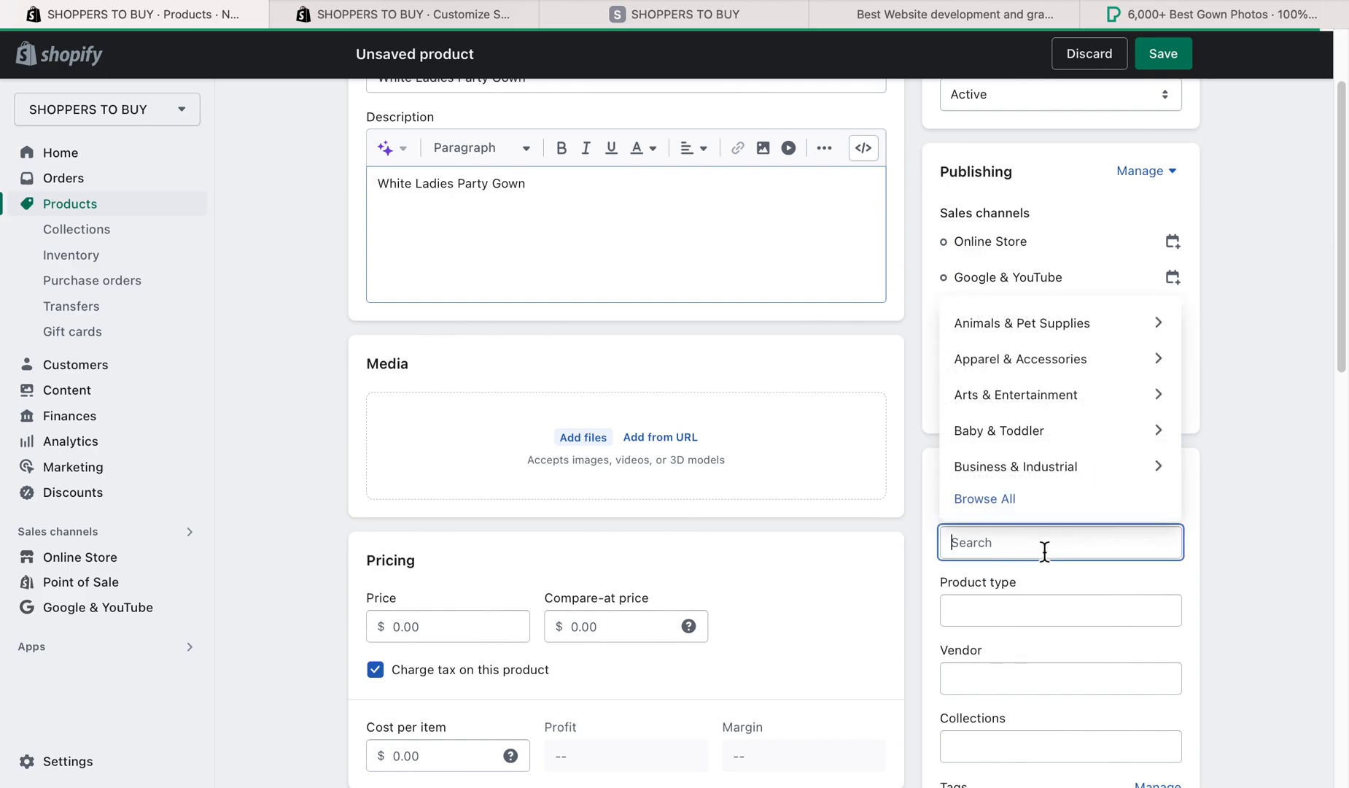
type("gown")
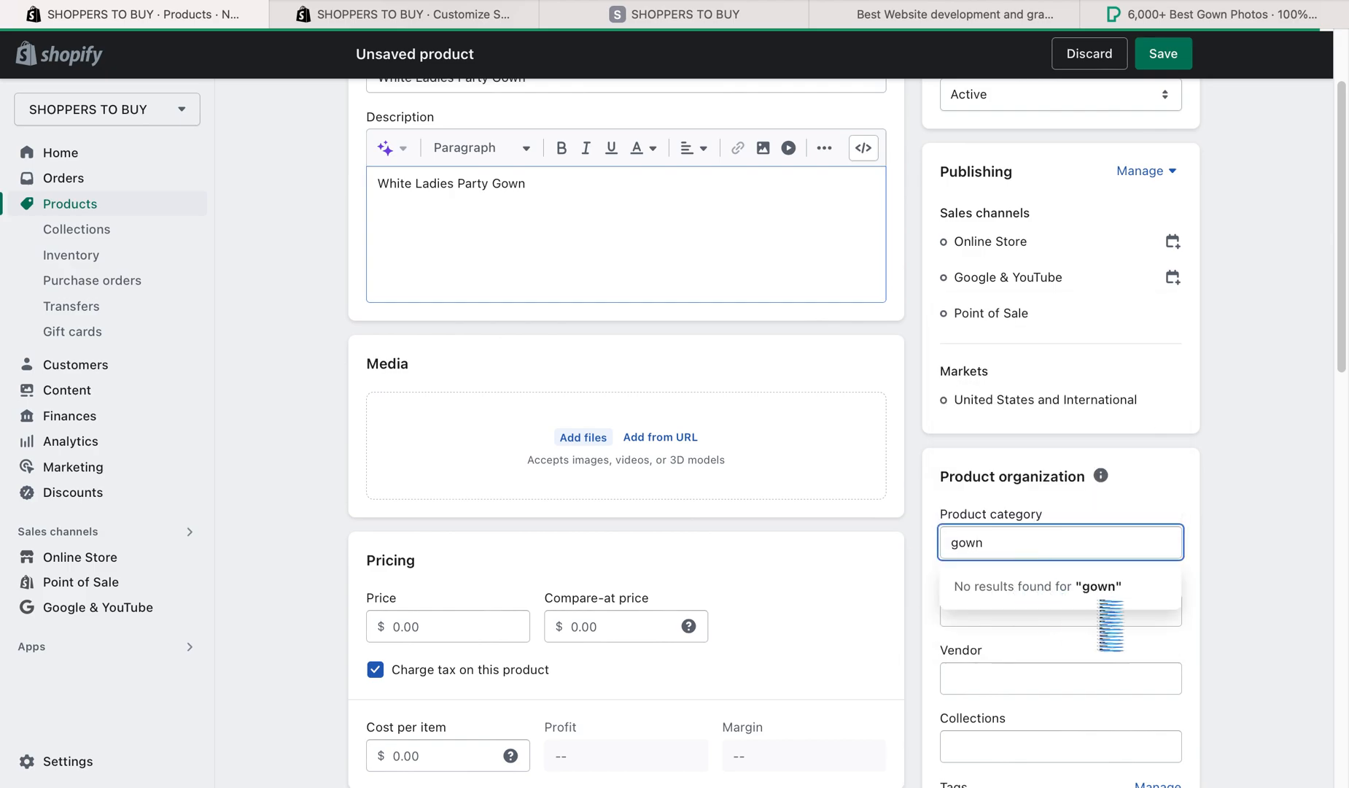
left_click(1189, 580)
- Search the product categories for "dress" and set the product category to Dressers
left_click(988, 549)
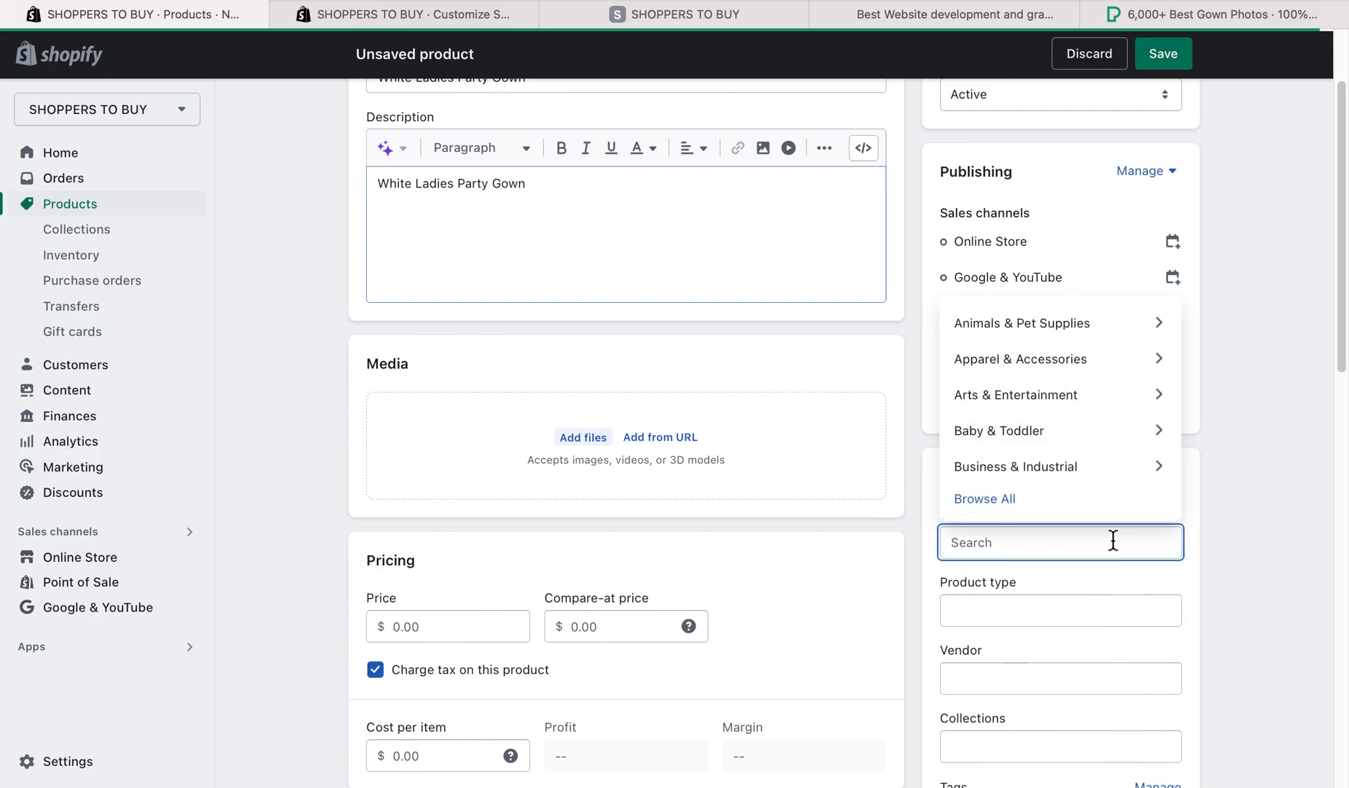
type("dress")
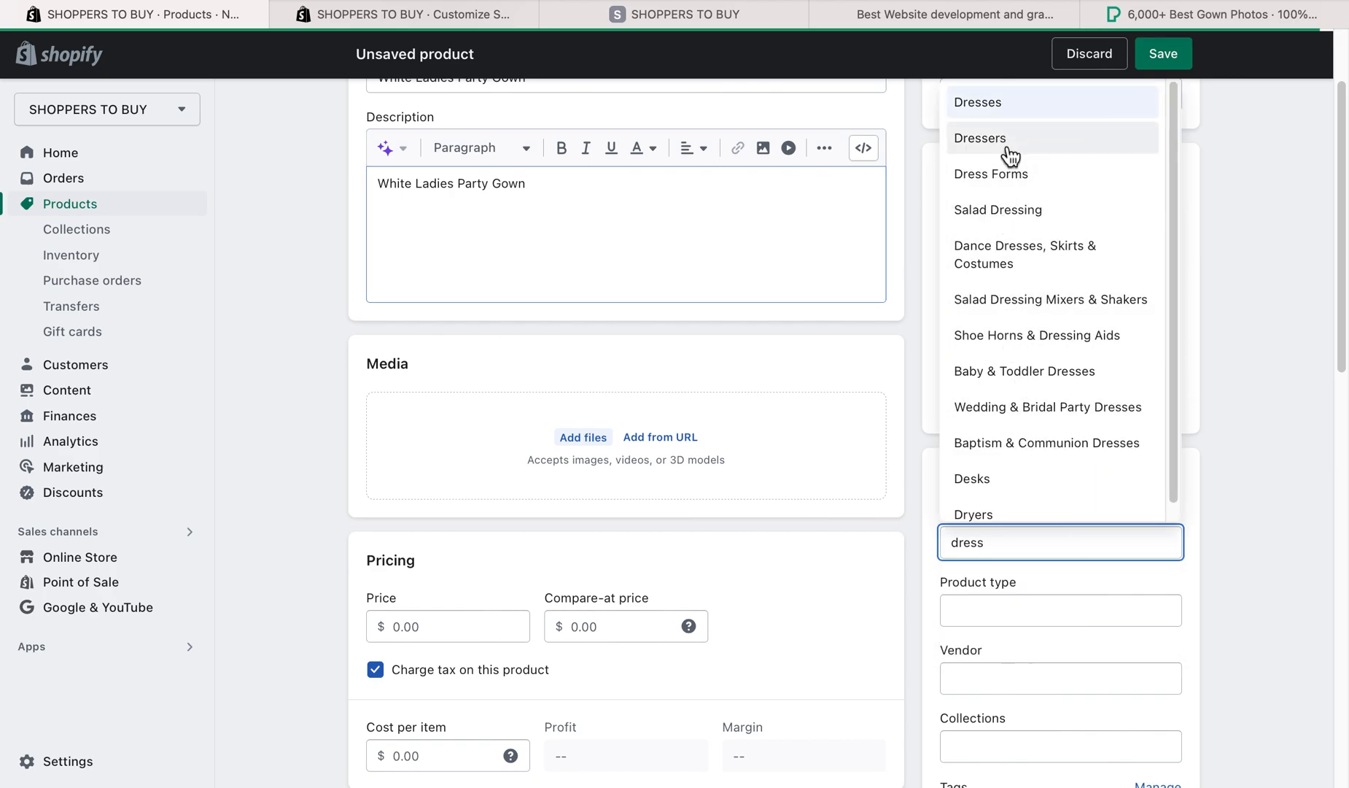
left_click(1009, 151)
- Set the product type to "gown" and the vendor to SHOPPERS TO BUY
scroll(1234, 494, "down", 1)
left_click(1082, 572)
left_click(1014, 617)
left_click(994, 649)
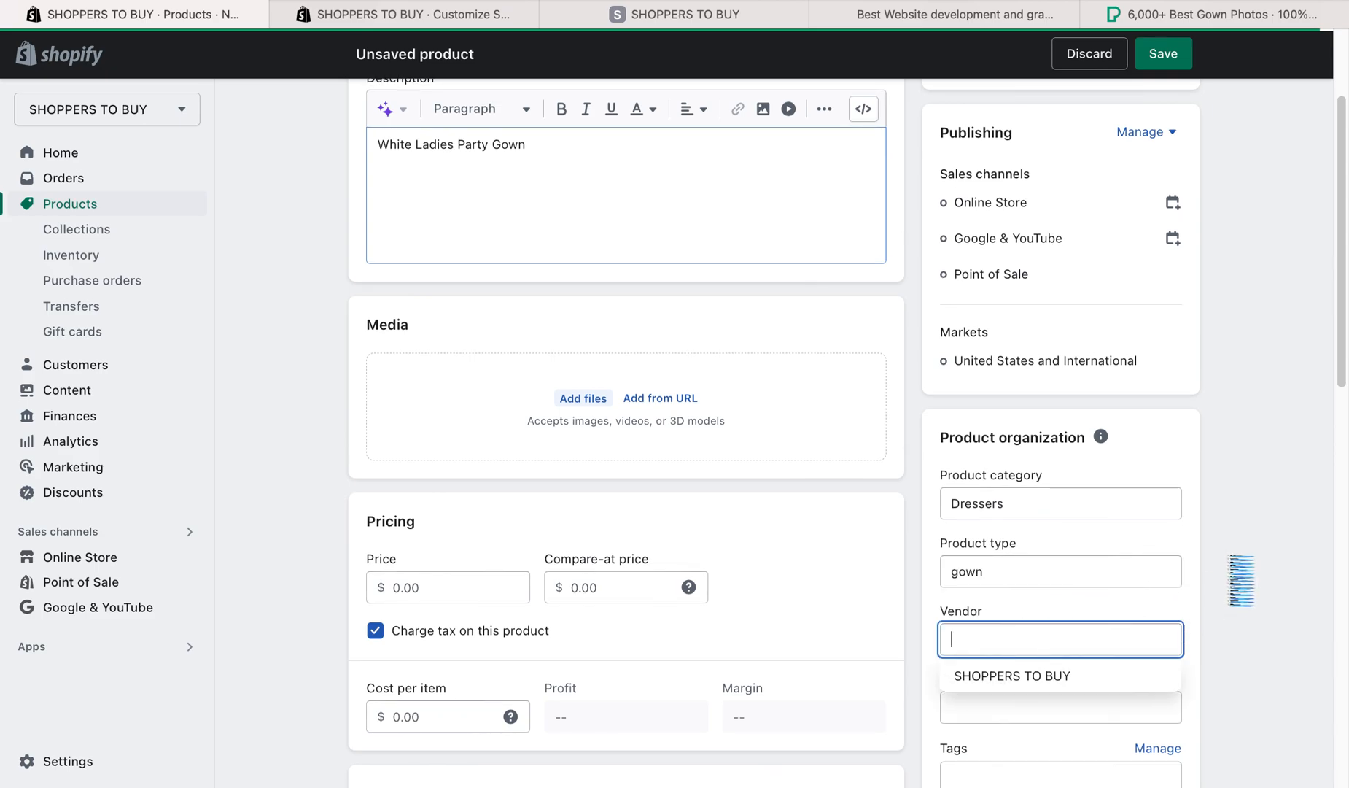
left_click(1015, 684)
- Check which collections can be assigned to the product, without choosing one
scroll(1254, 576, "down", 2)
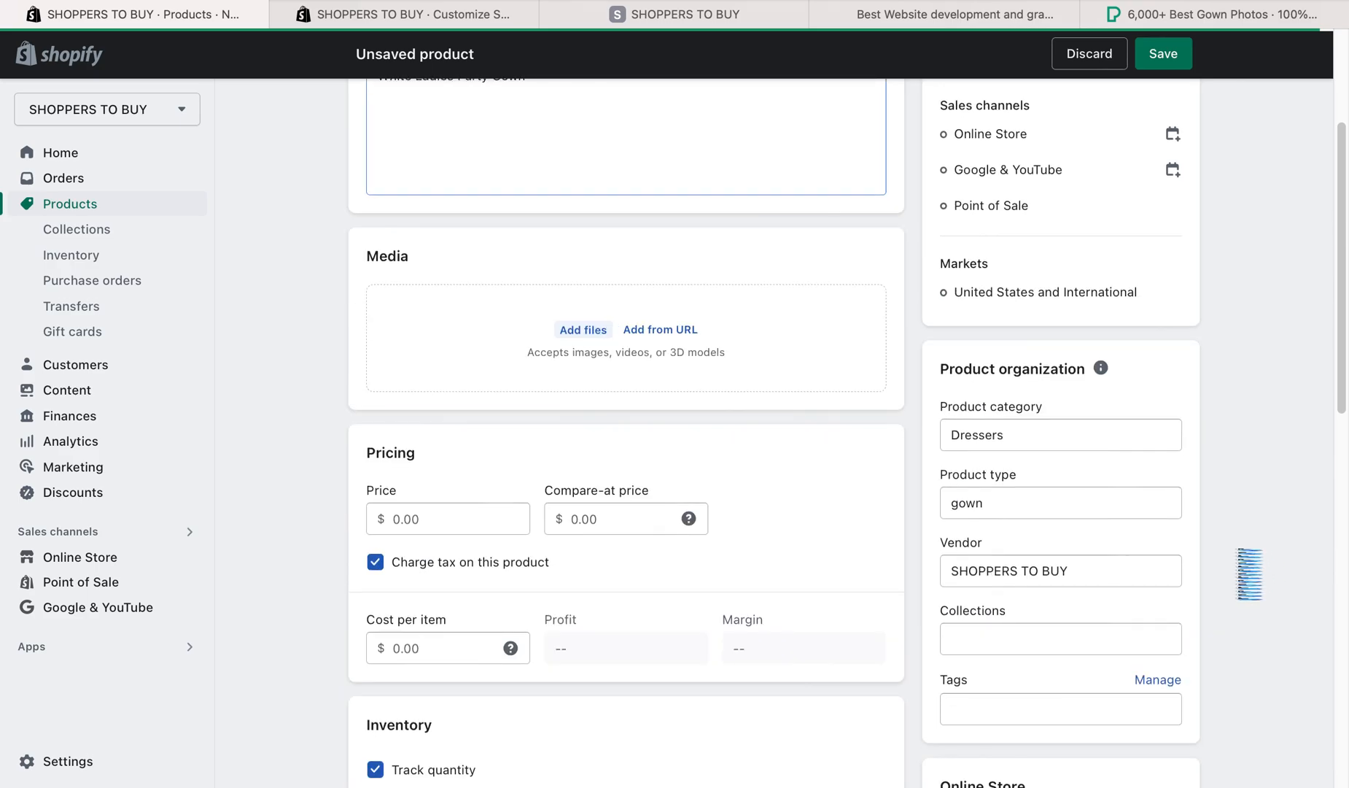
left_click(969, 654)
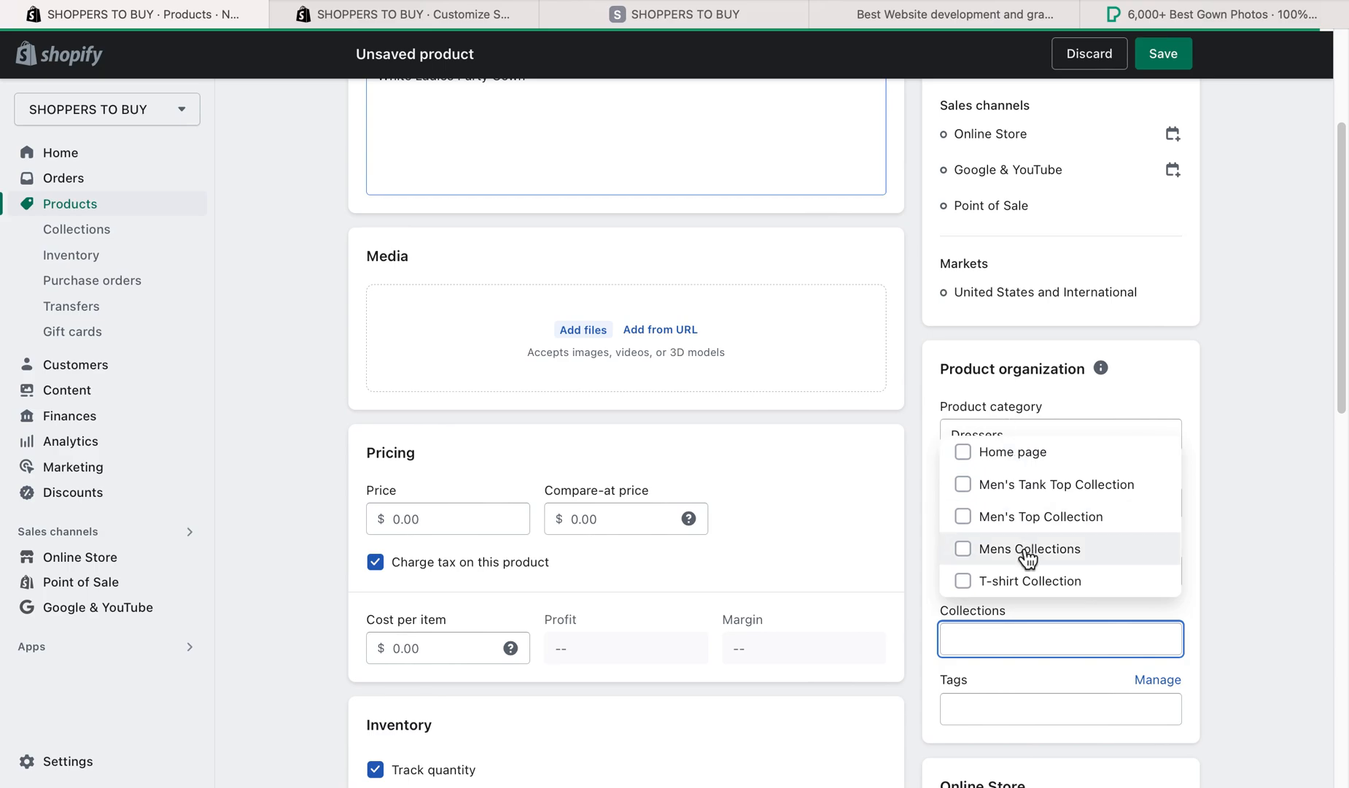
left_click(1245, 577)
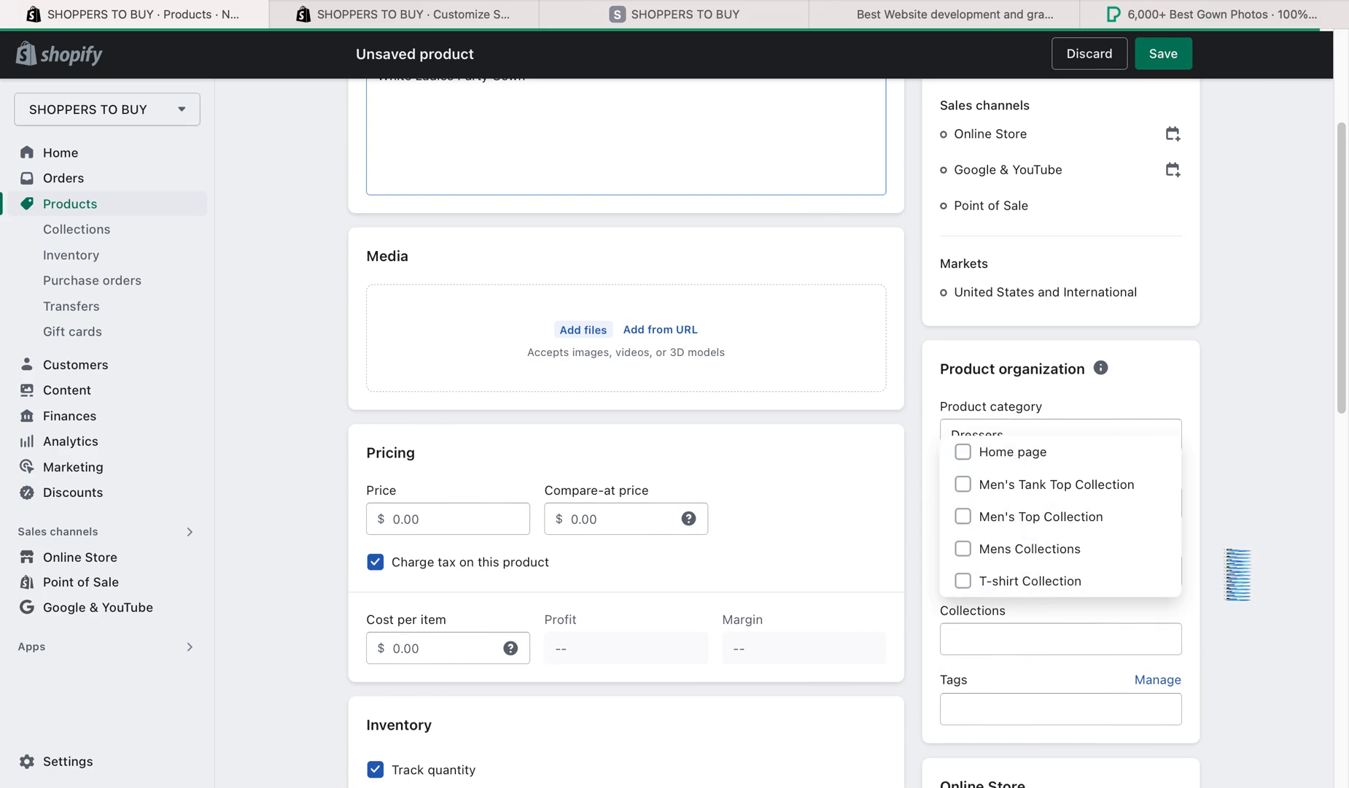
- Save the new White Ladies Party Gown product
scroll(1235, 567, "up", 4)
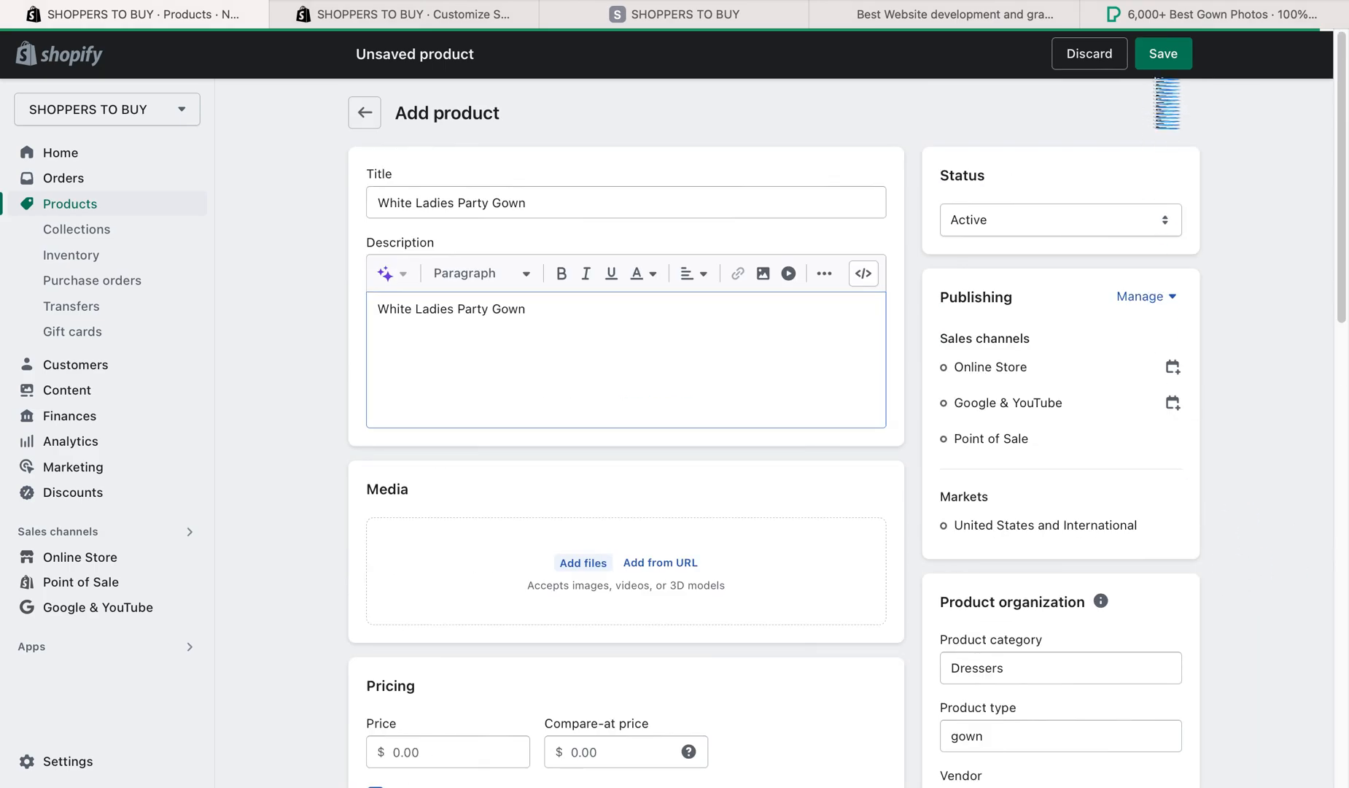
left_click(1170, 62)
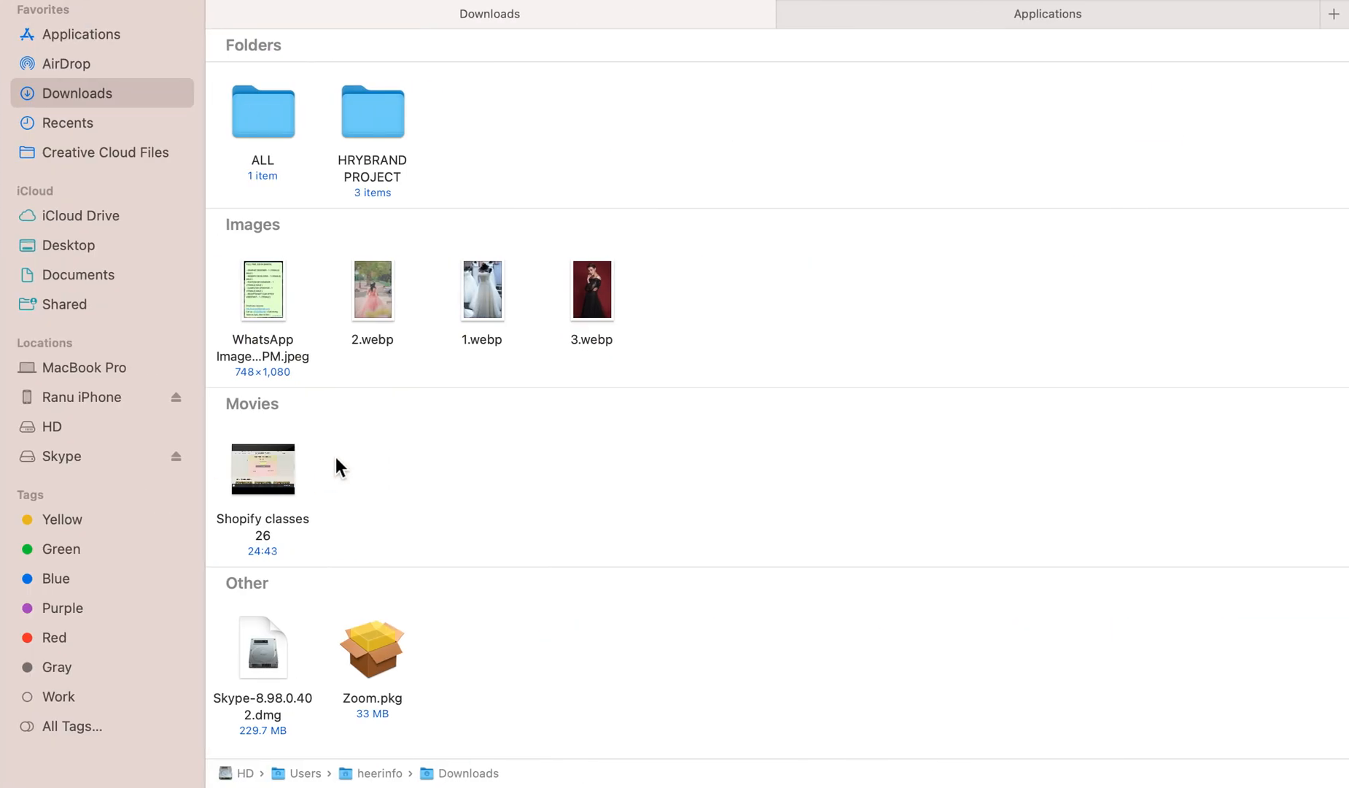
- Switch to the Downloads folder in Finder, preview 3.webp and launch the macOS Screenshot tool
left_click(360, 291)
left_click(600, 293)
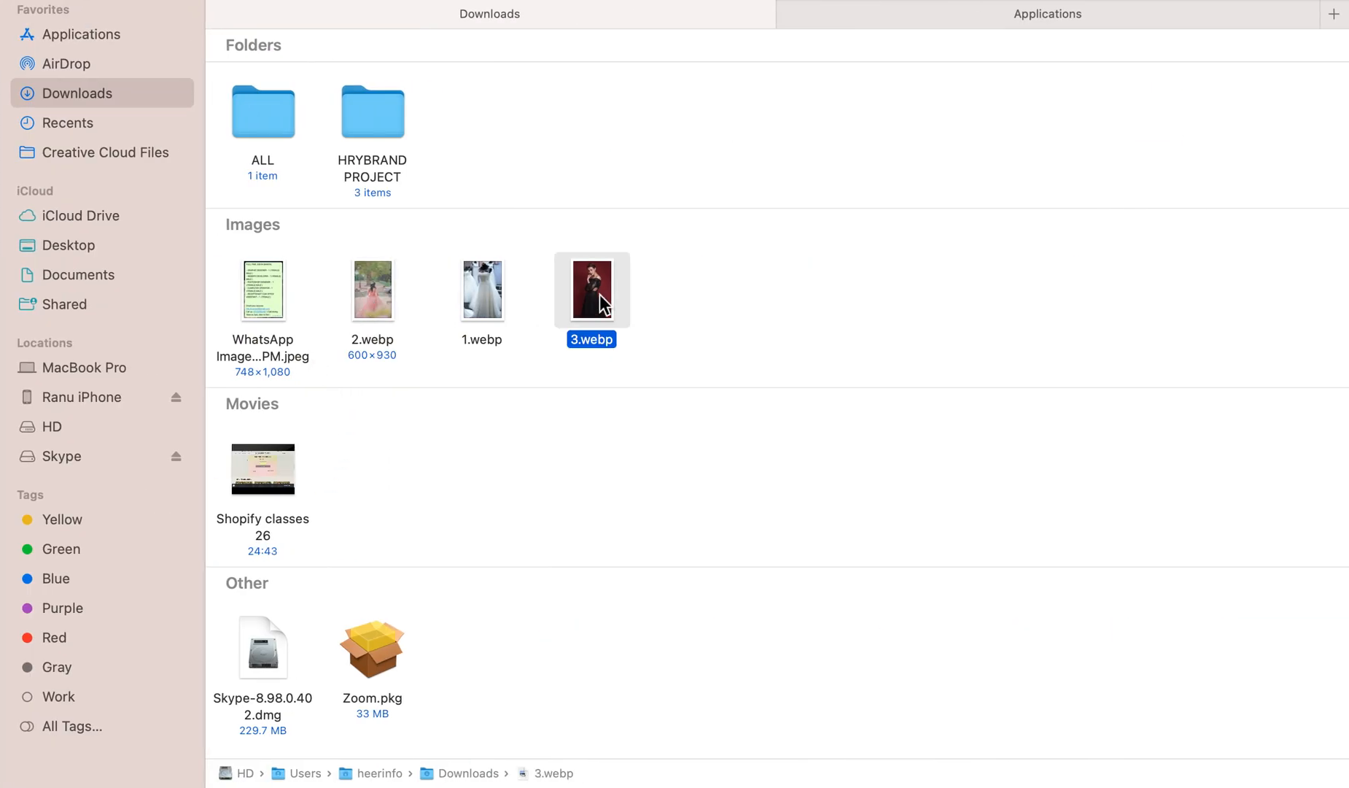
key("space")
key("super+space")
type("scree")
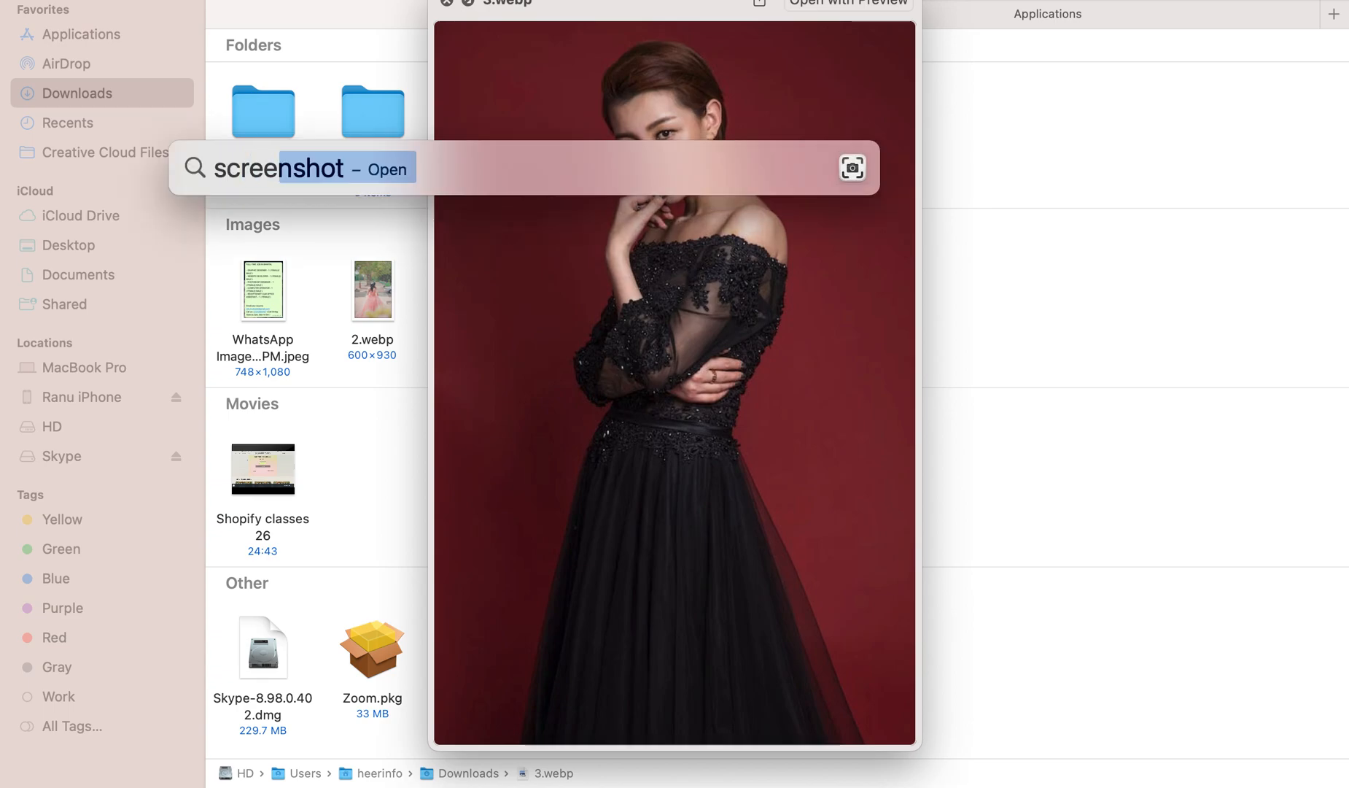
key("Return")
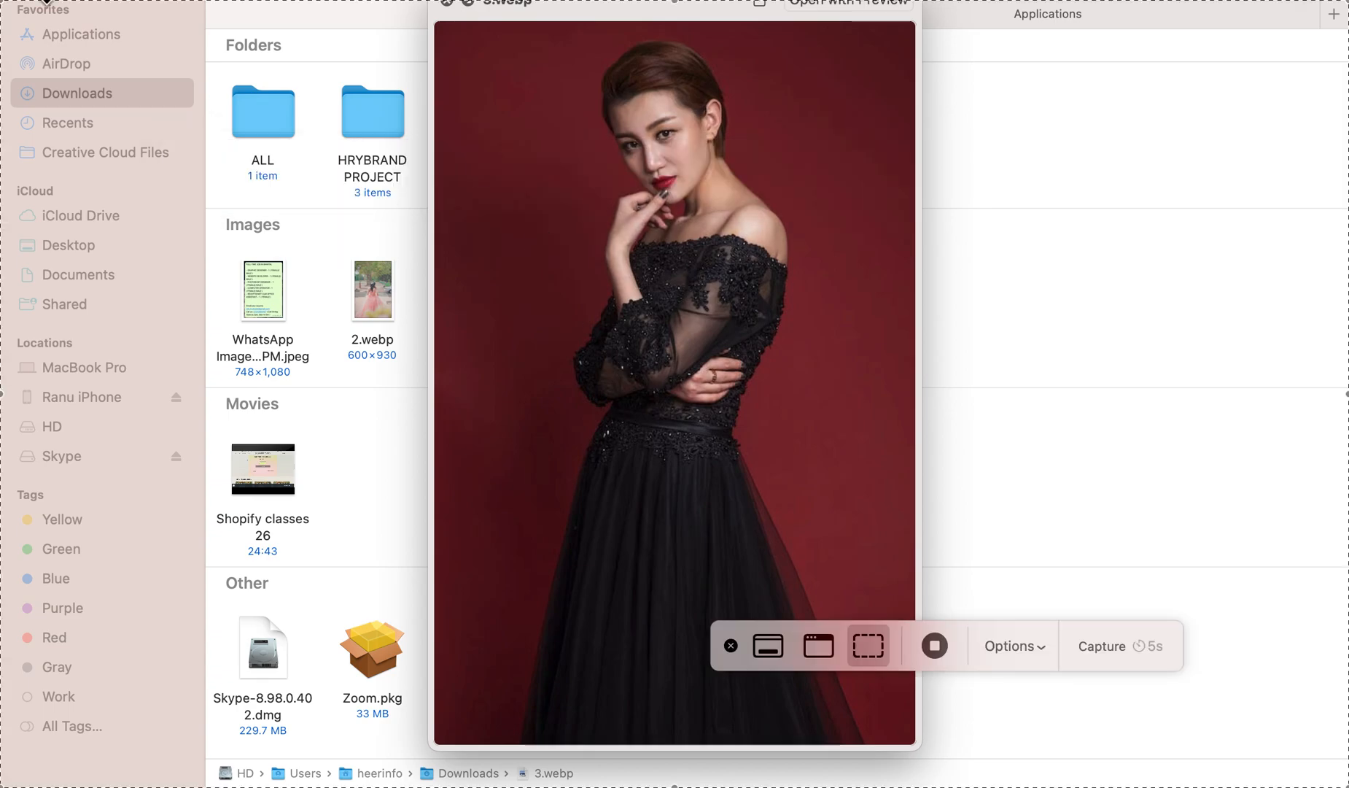
- Fit the capture area around the previewed black gown photo, set the timer to None and take the screenshot
left_click_drag(6, 9, 711, 222)
left_click_drag(936, 384, 667, 194)
left_click_drag(1079, 600, 910, 739)
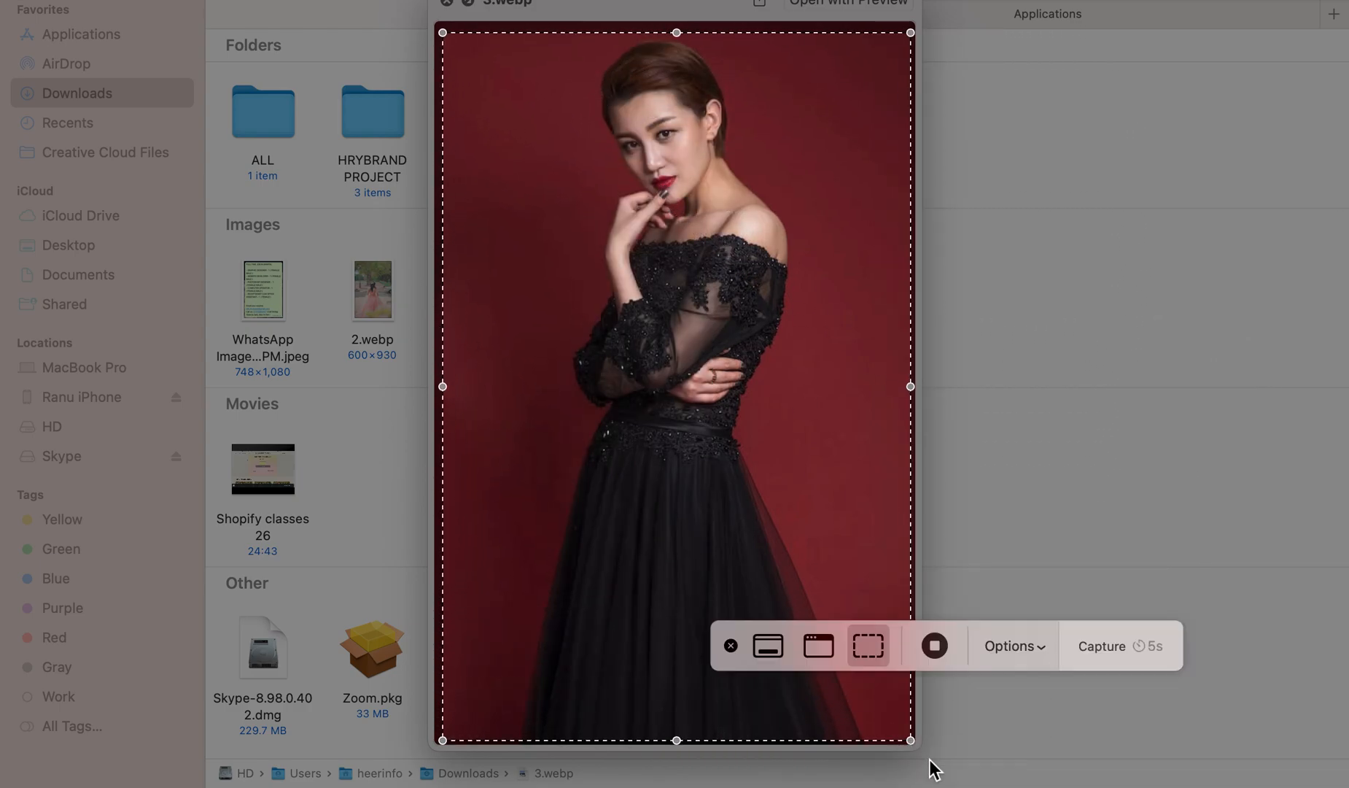
left_click(1045, 650)
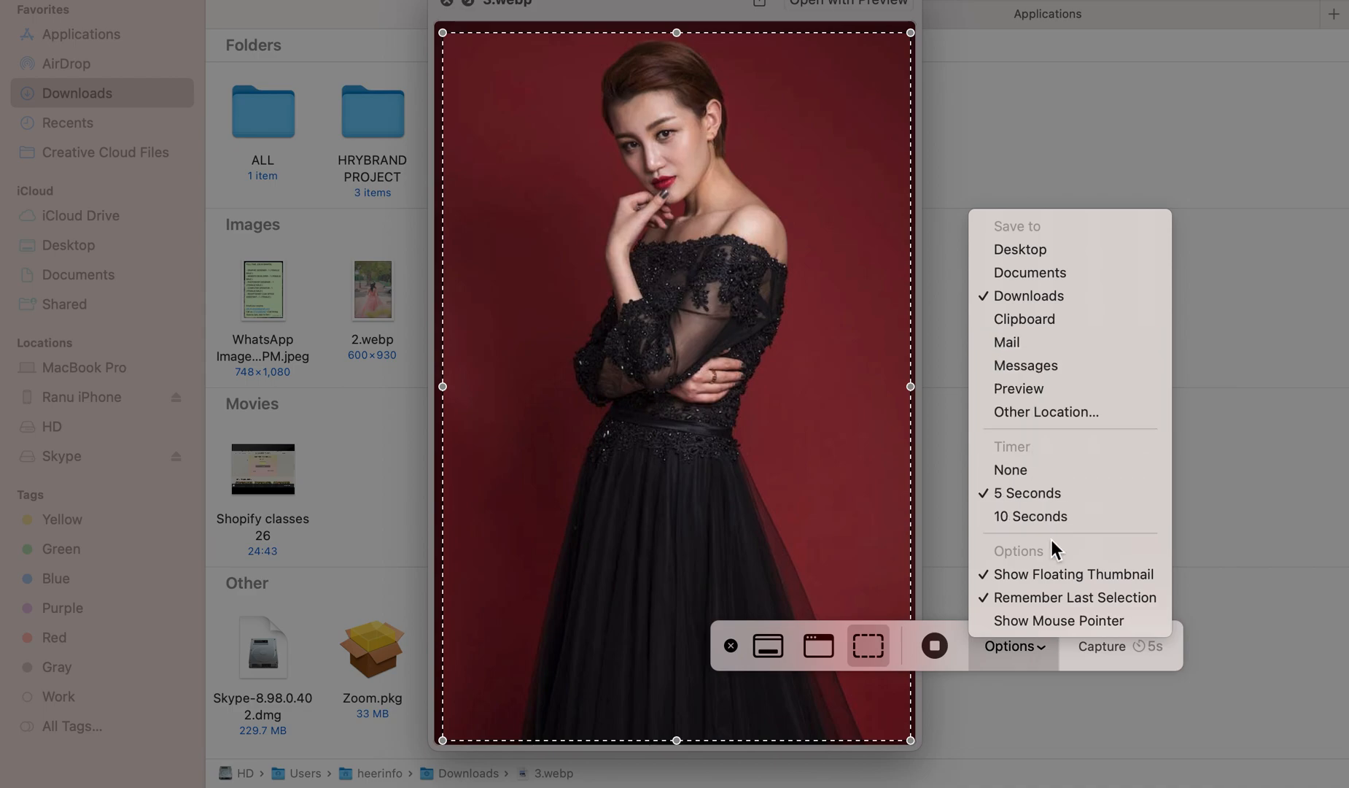
left_click(1013, 473)
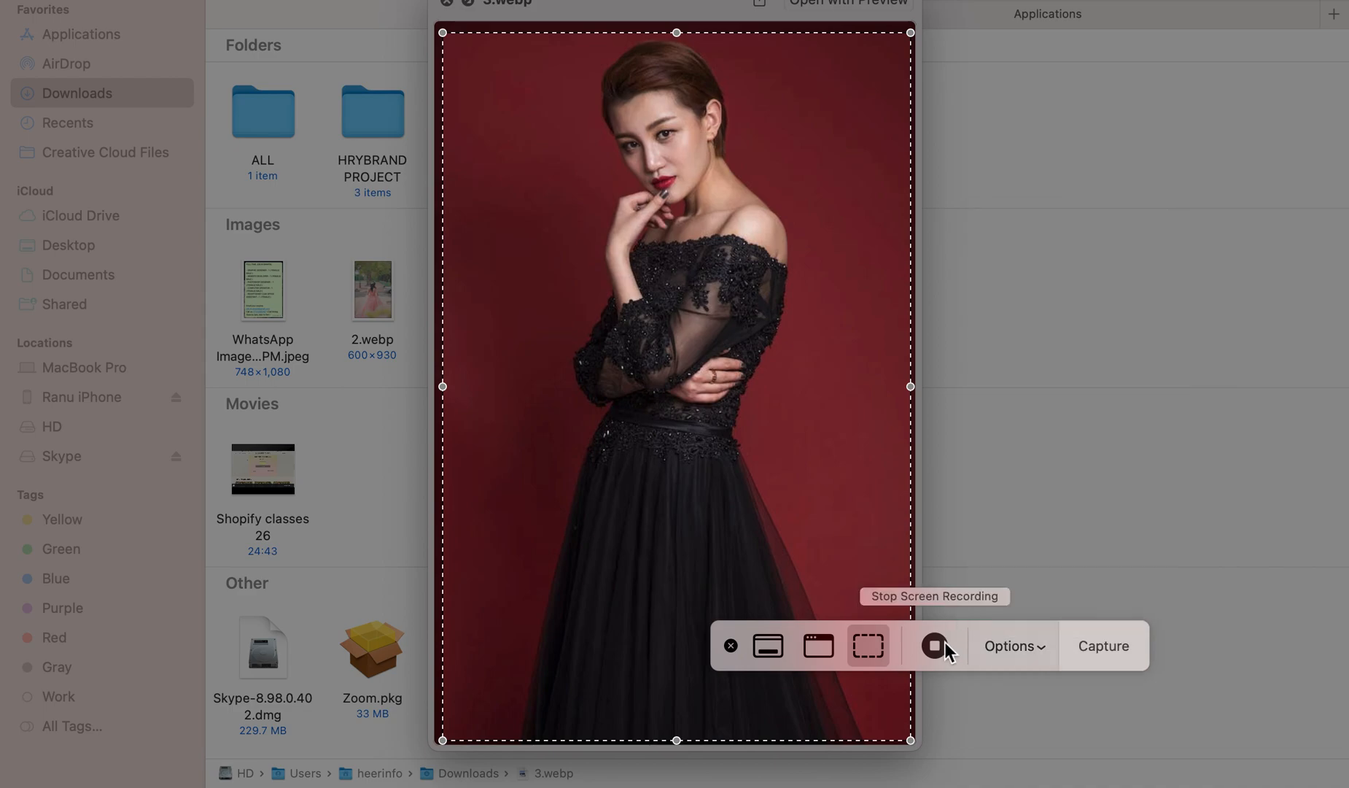
left_click(1129, 645)
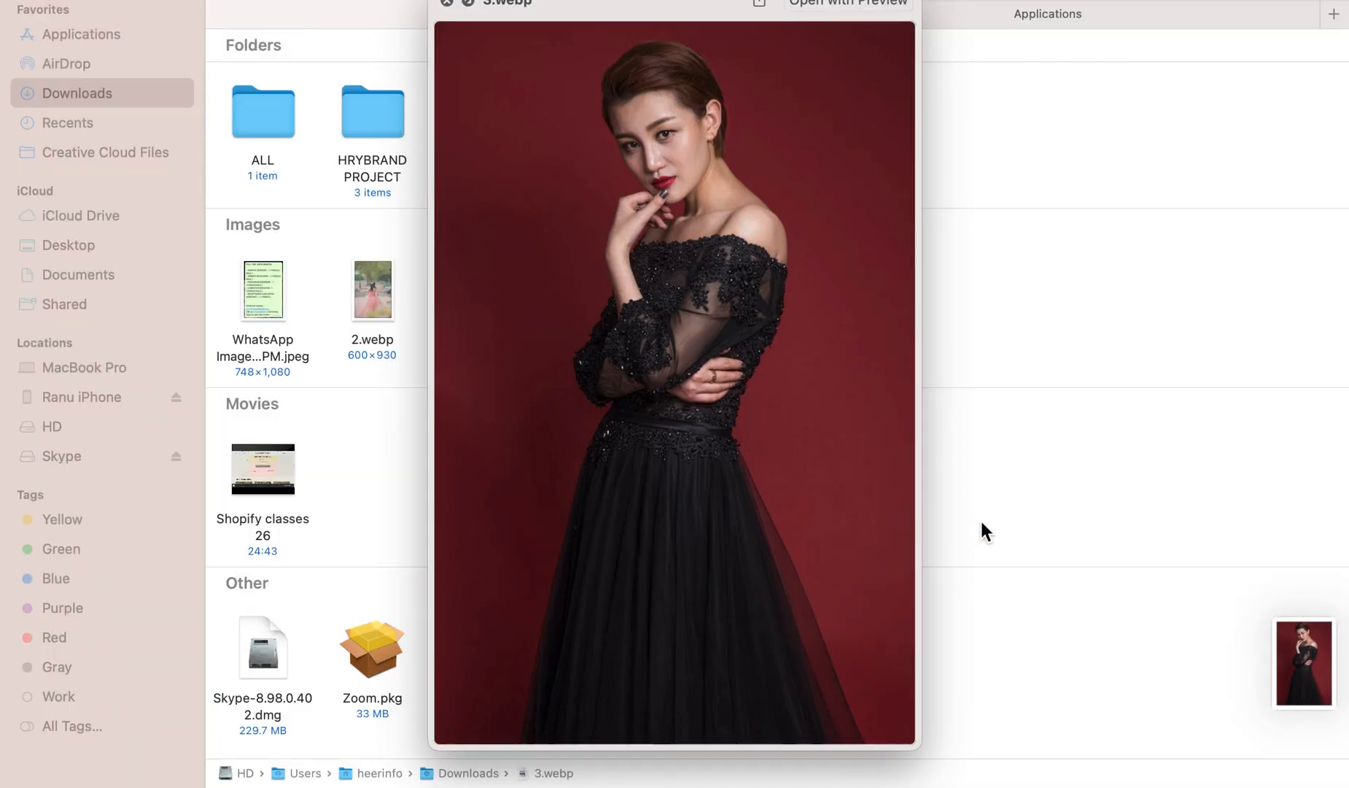
- Close the image preview and delete 3.webp from Downloads
key("space")
right_click(548, 264)
key("Escape")
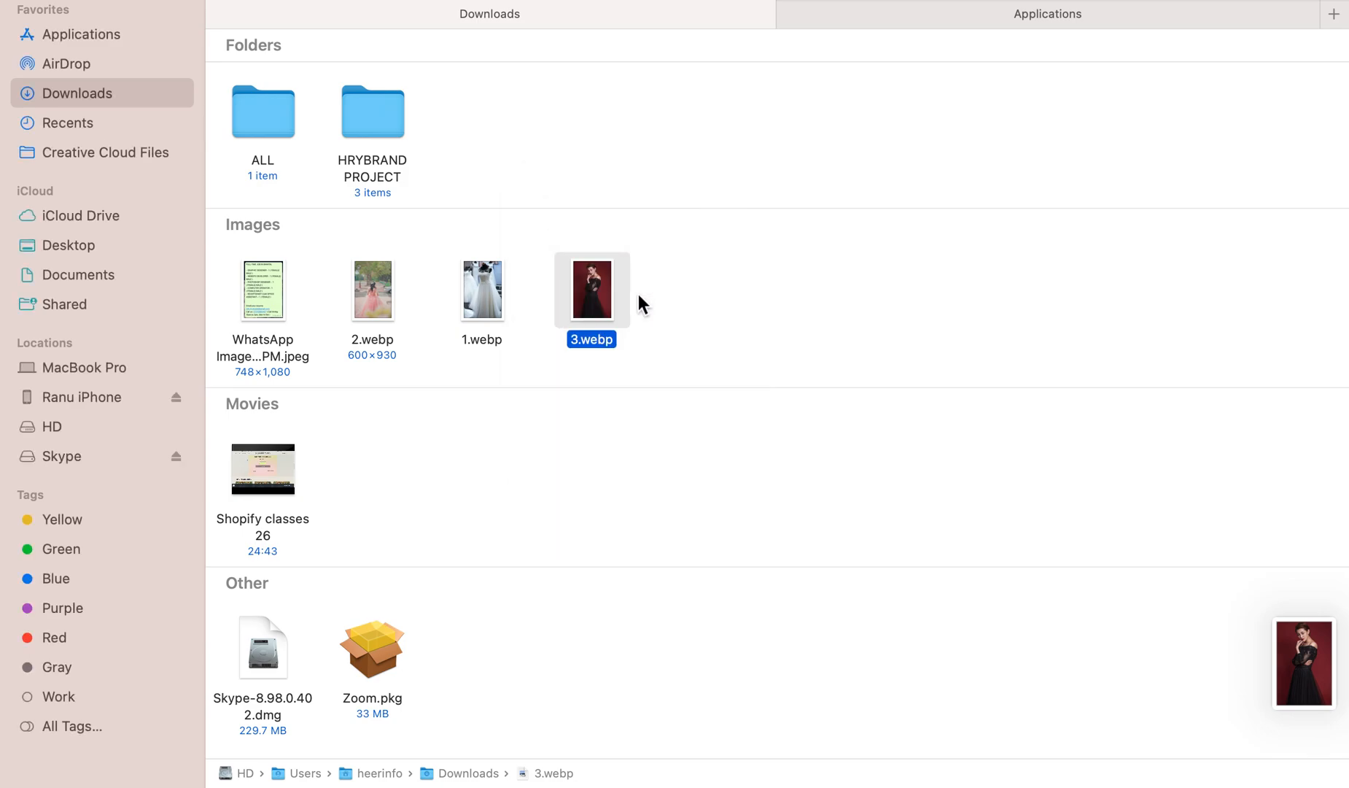
right_click(604, 288)
left_click(679, 361)
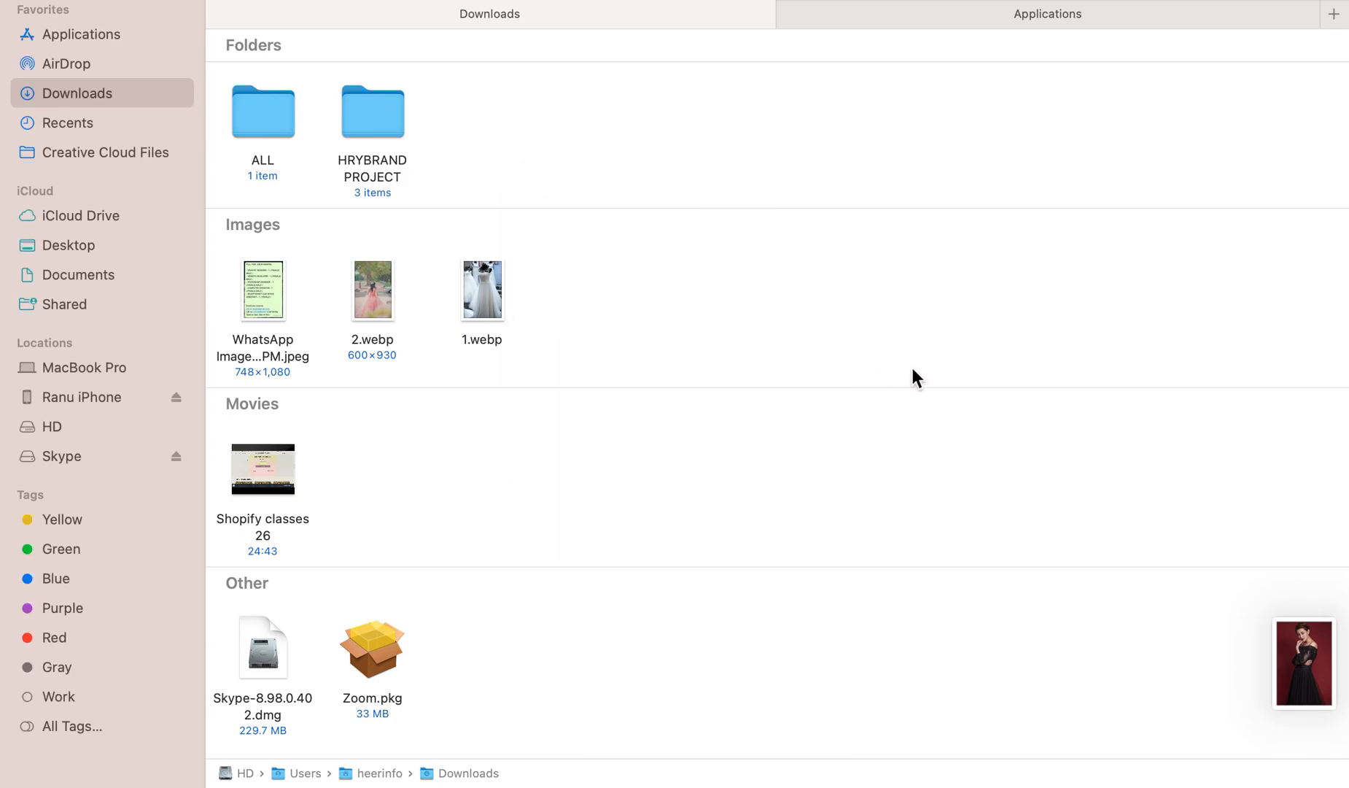
- Return to the product page in Shopify and try to upload the gown screenshot from Downloads as product media
key("super+Tab")
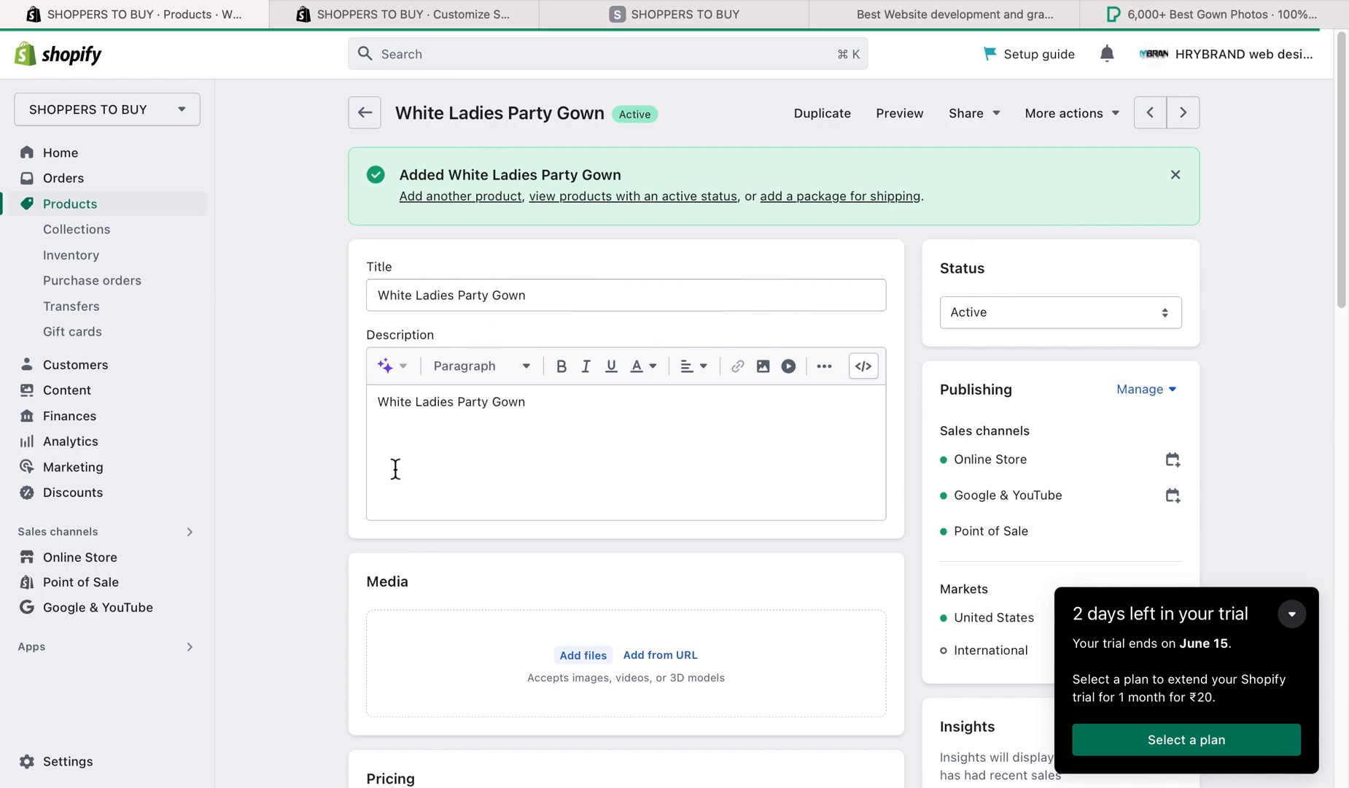
left_click(577, 639)
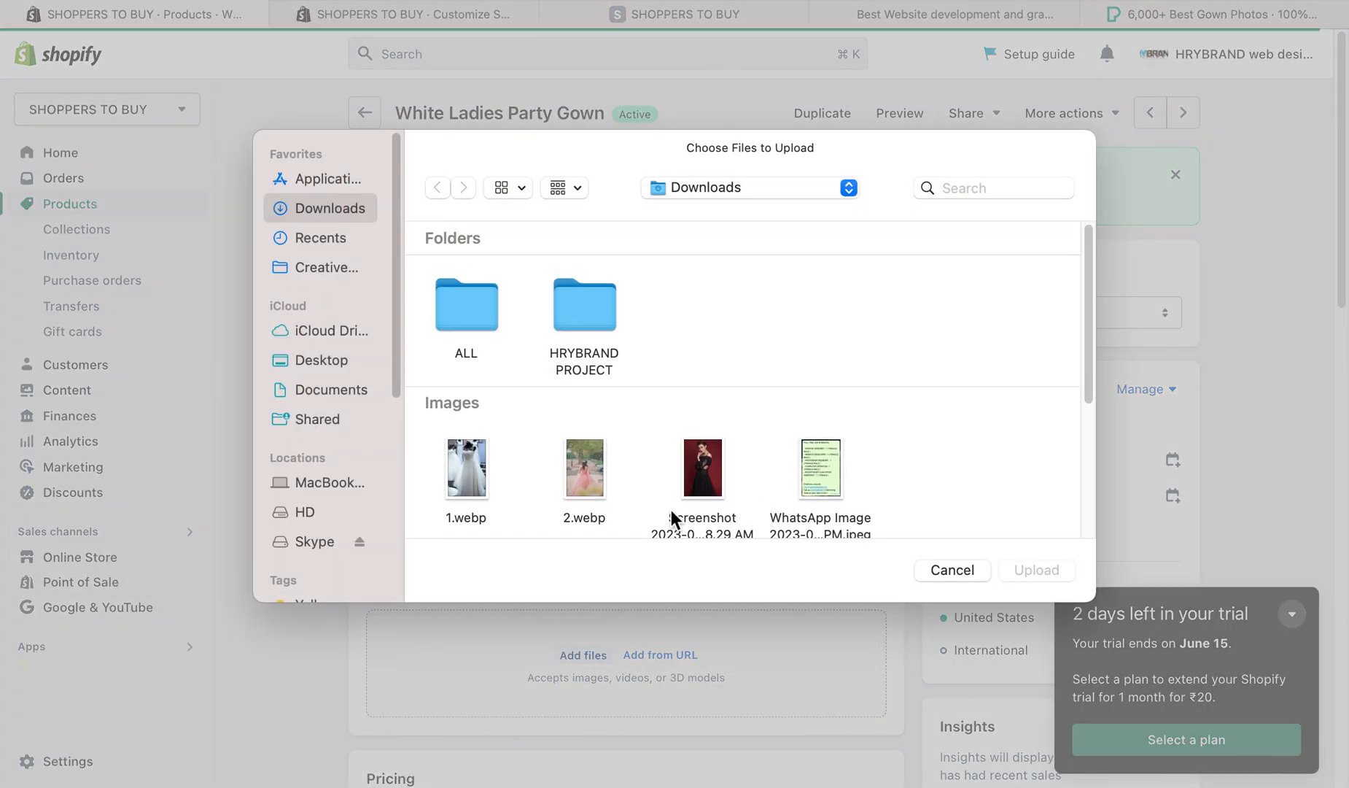
left_click(704, 492)
double_click(703, 492)
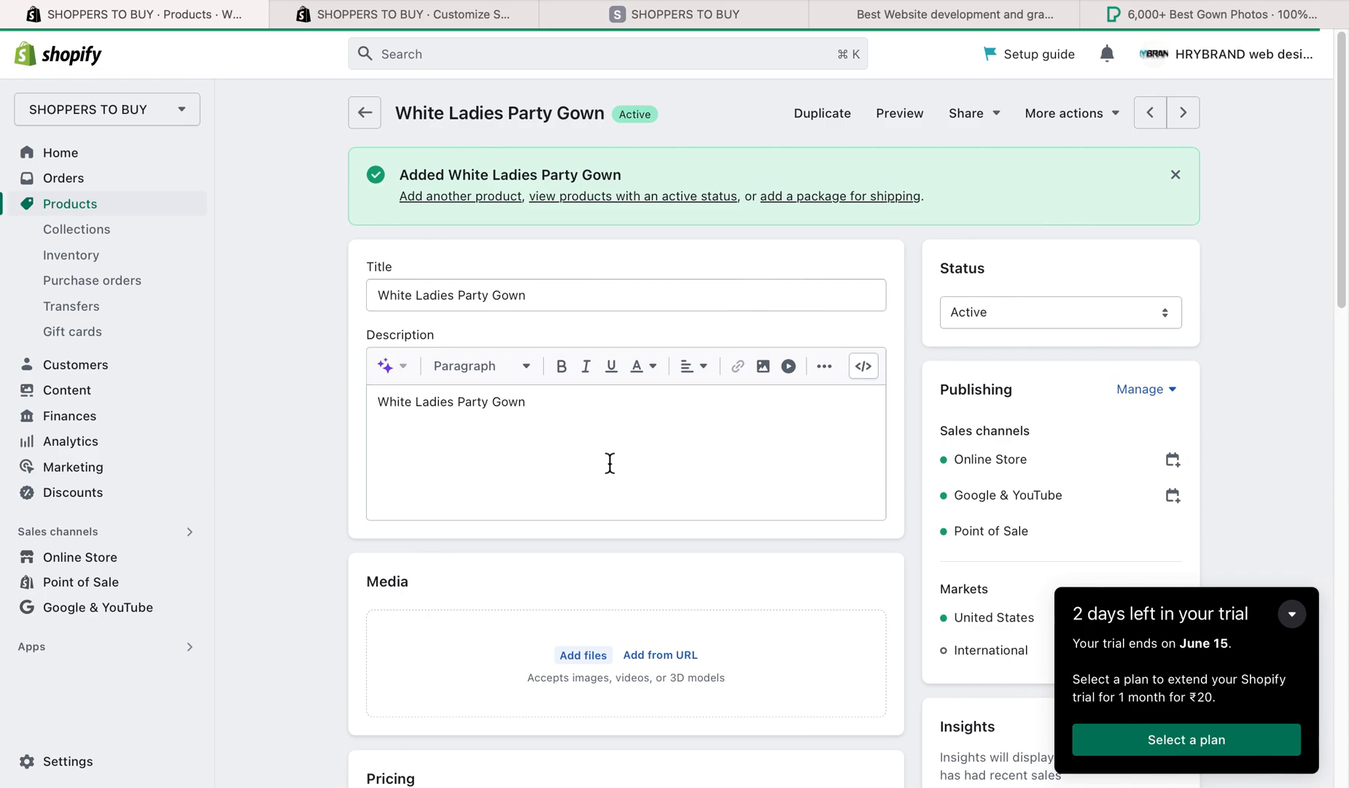
- Remove the word "White" from the product title
scroll(610, 462, "down", 1)
left_click(486, 233)
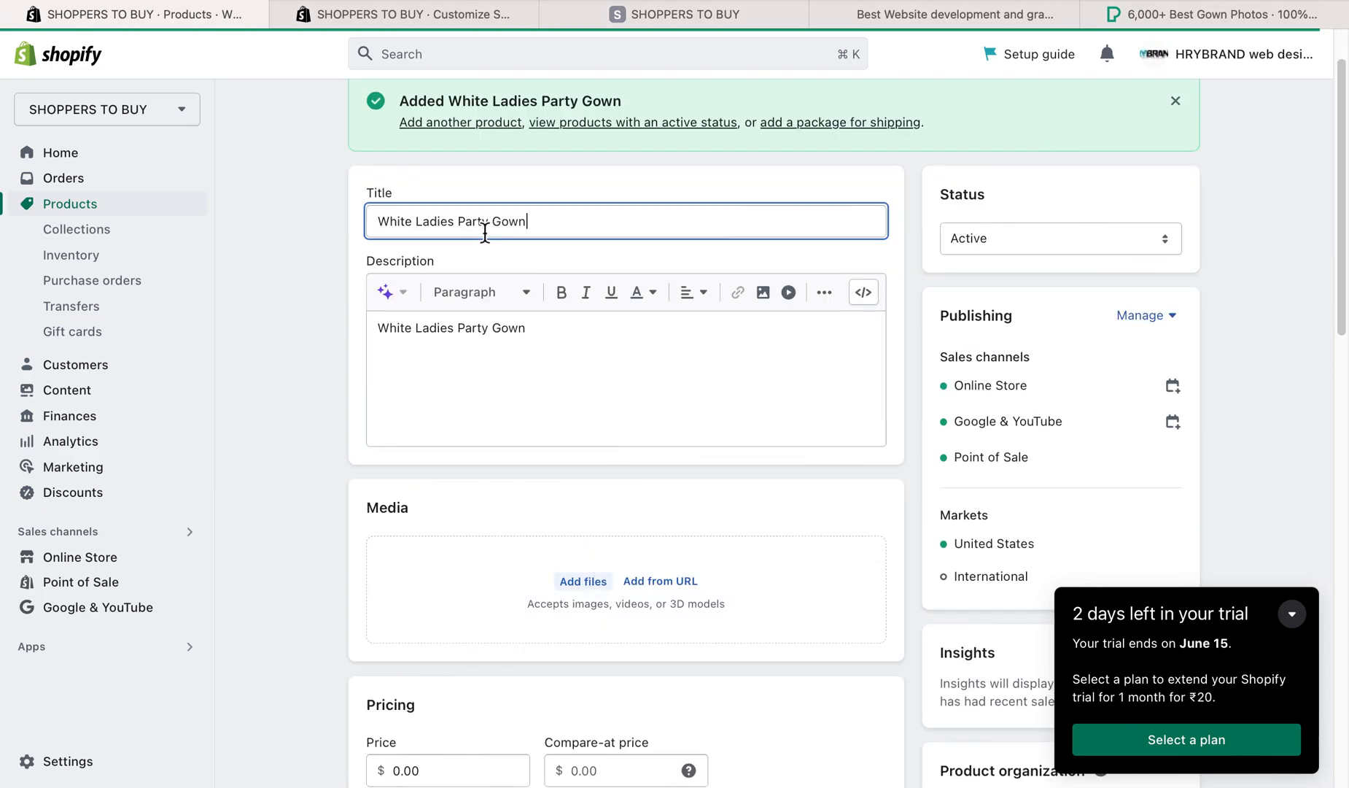
left_click_drag(401, 224, 370, 240)
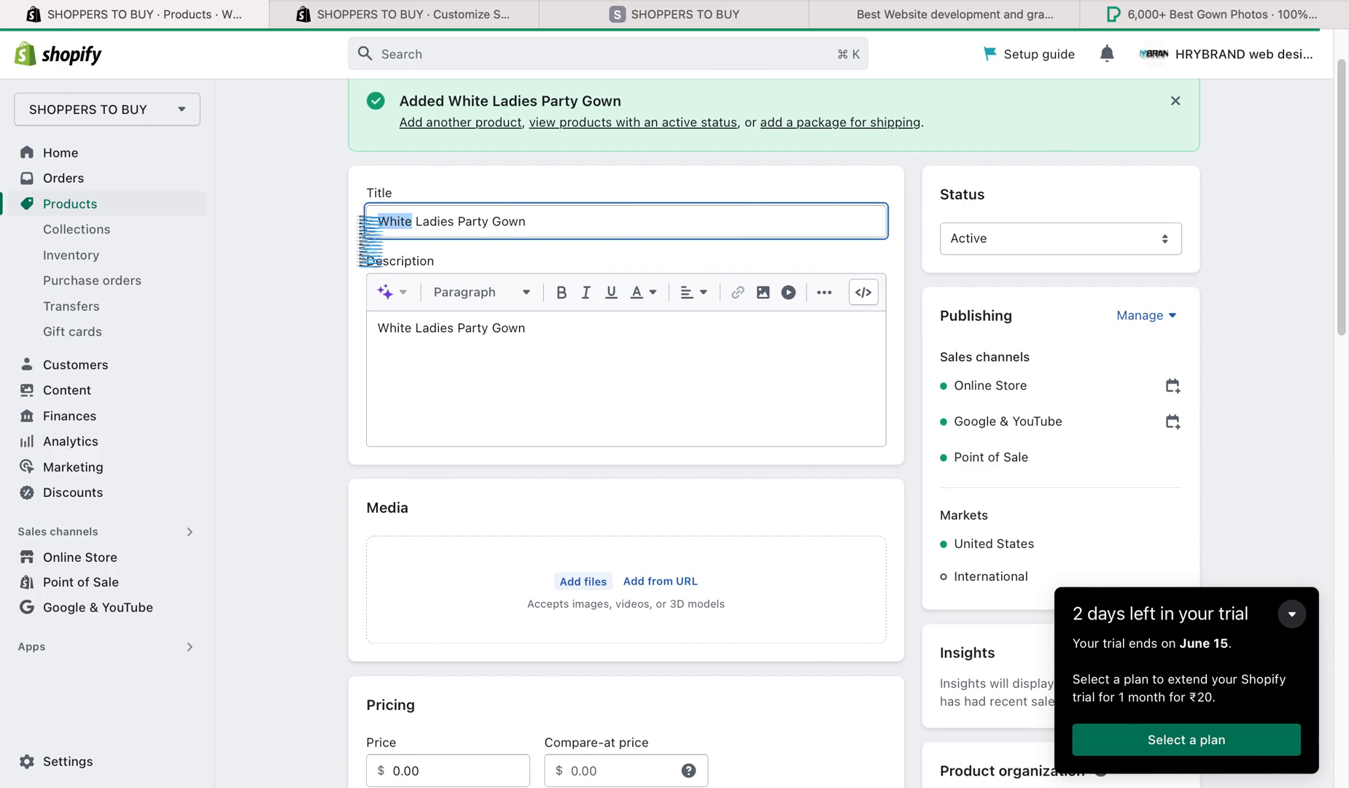
key("BackSpace")
key("BackSpace")
- Set the product's price to 199 and its compare-at price to 499
scroll(307, 393, "down", 5)
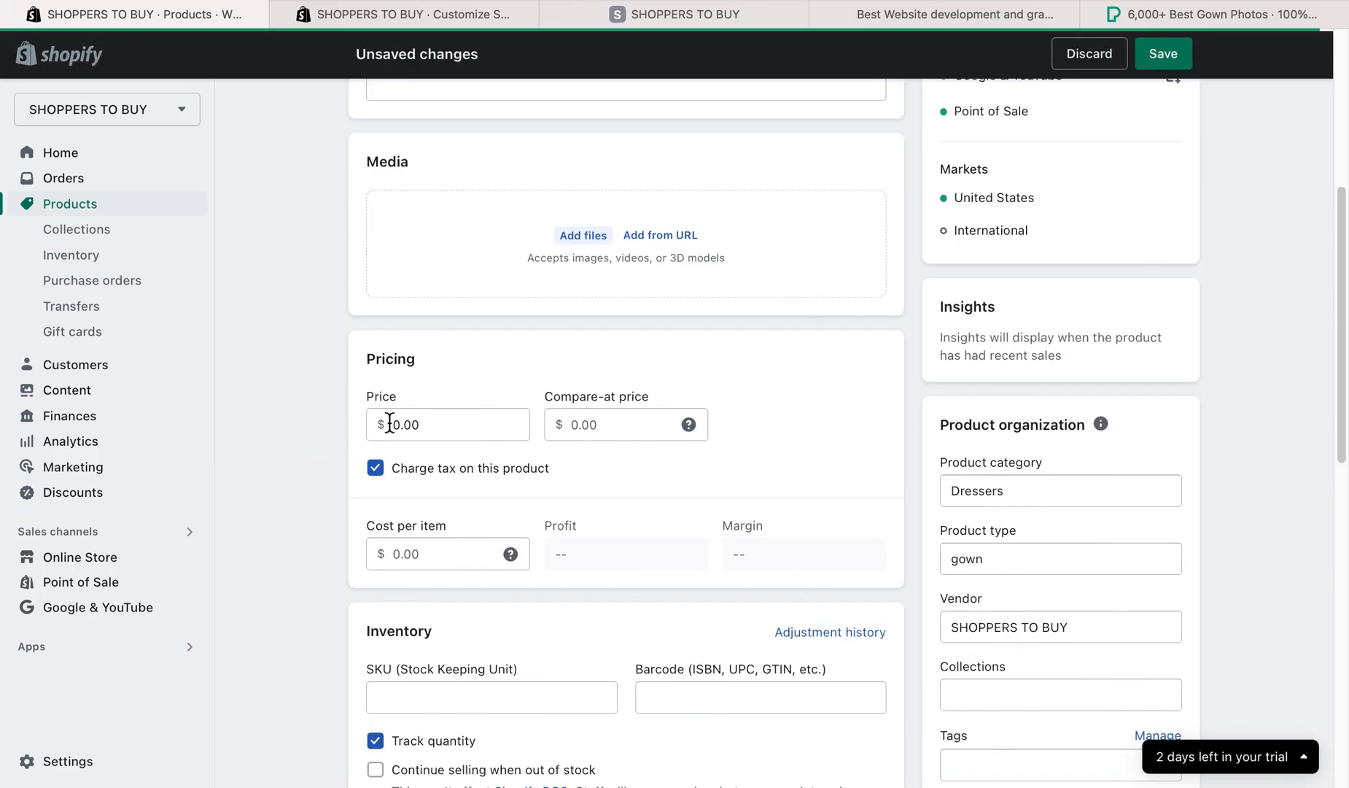
left_click(451, 429)
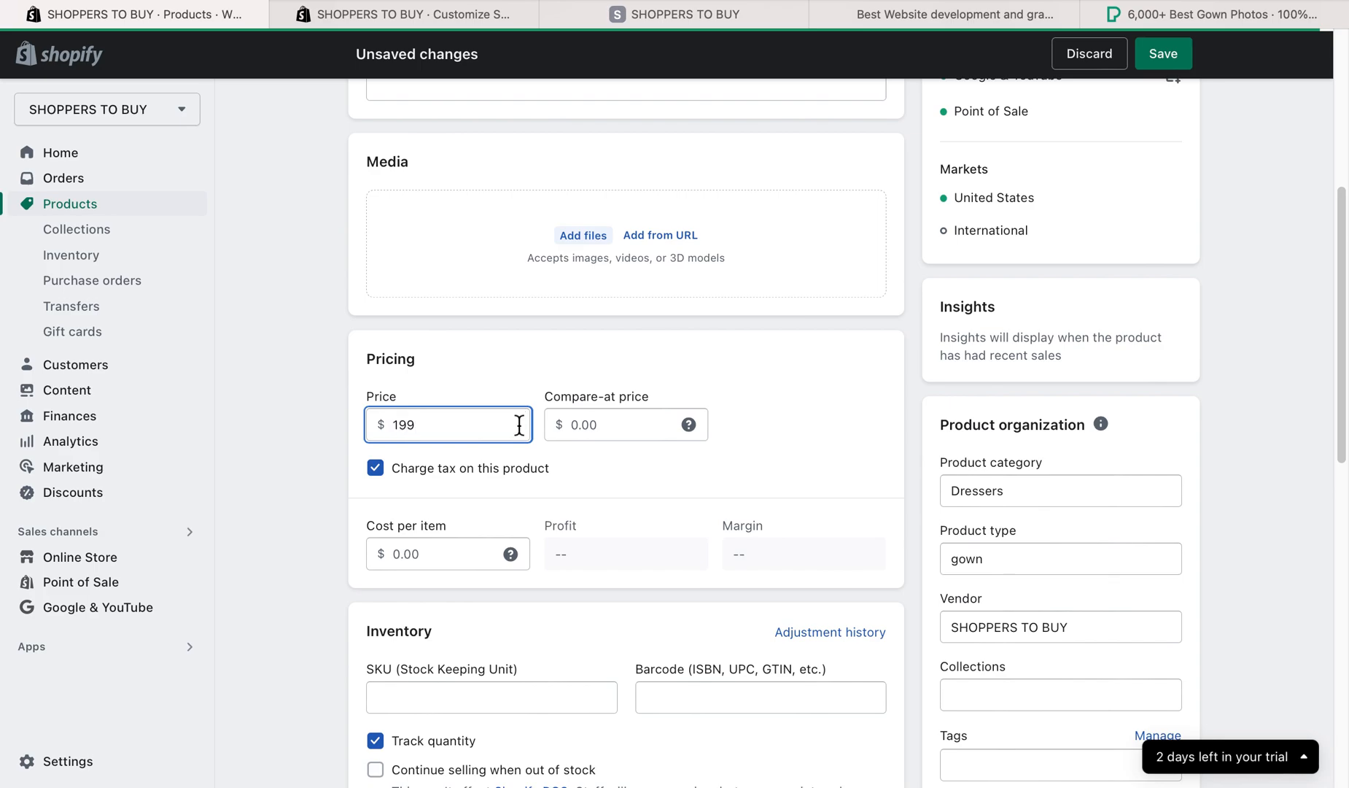
left_click(584, 430)
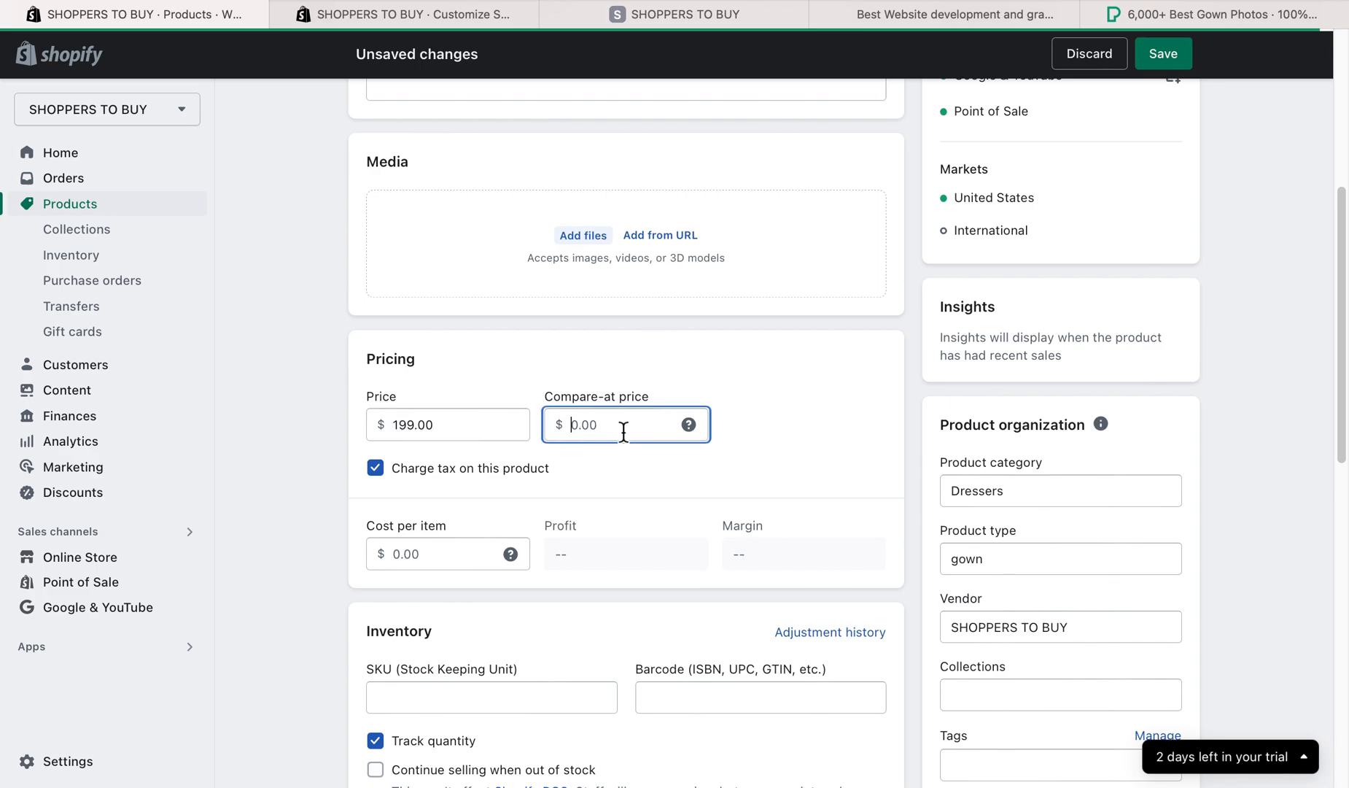
type("499")
left_click(768, 467)
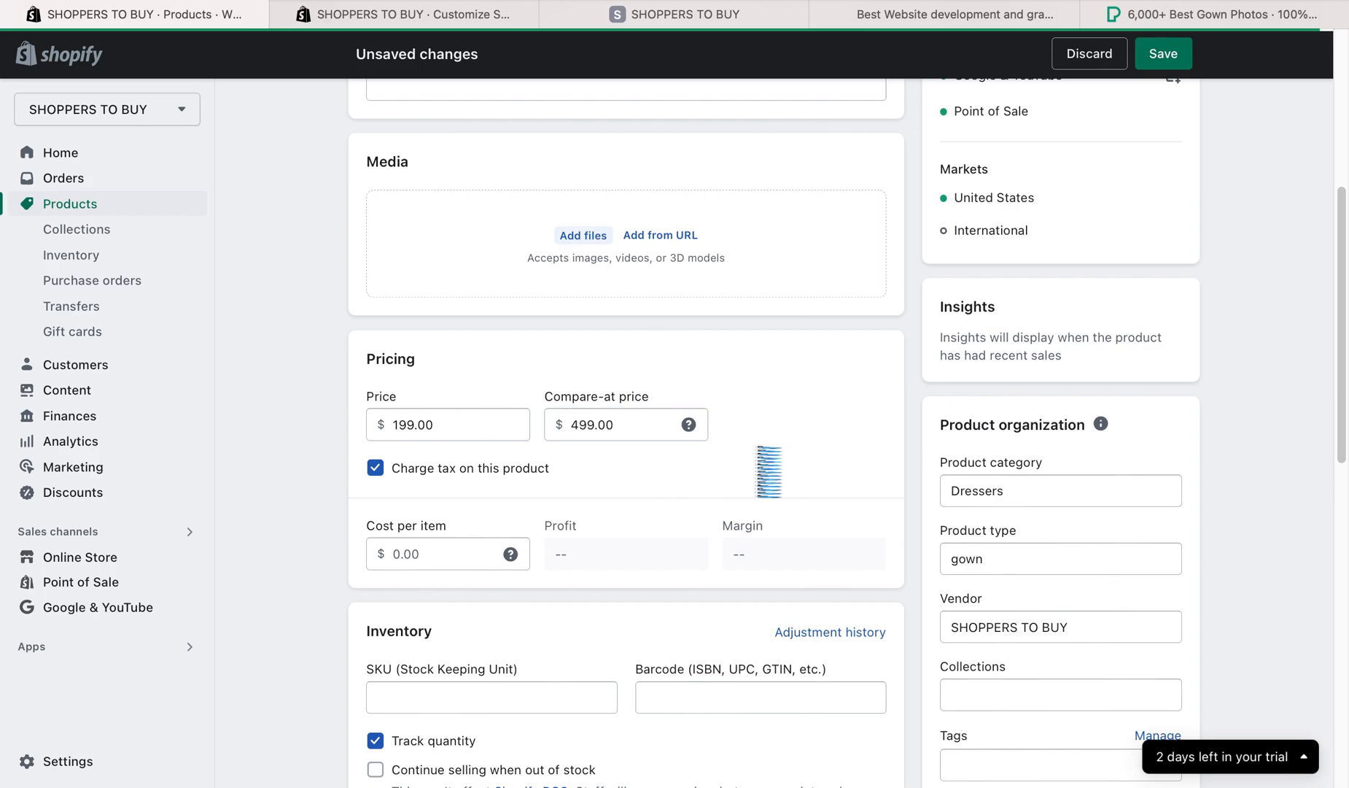
- Go over the price and cost per item fields, and try turning off the tax charge for this product
left_click_drag(450, 431, 379, 430)
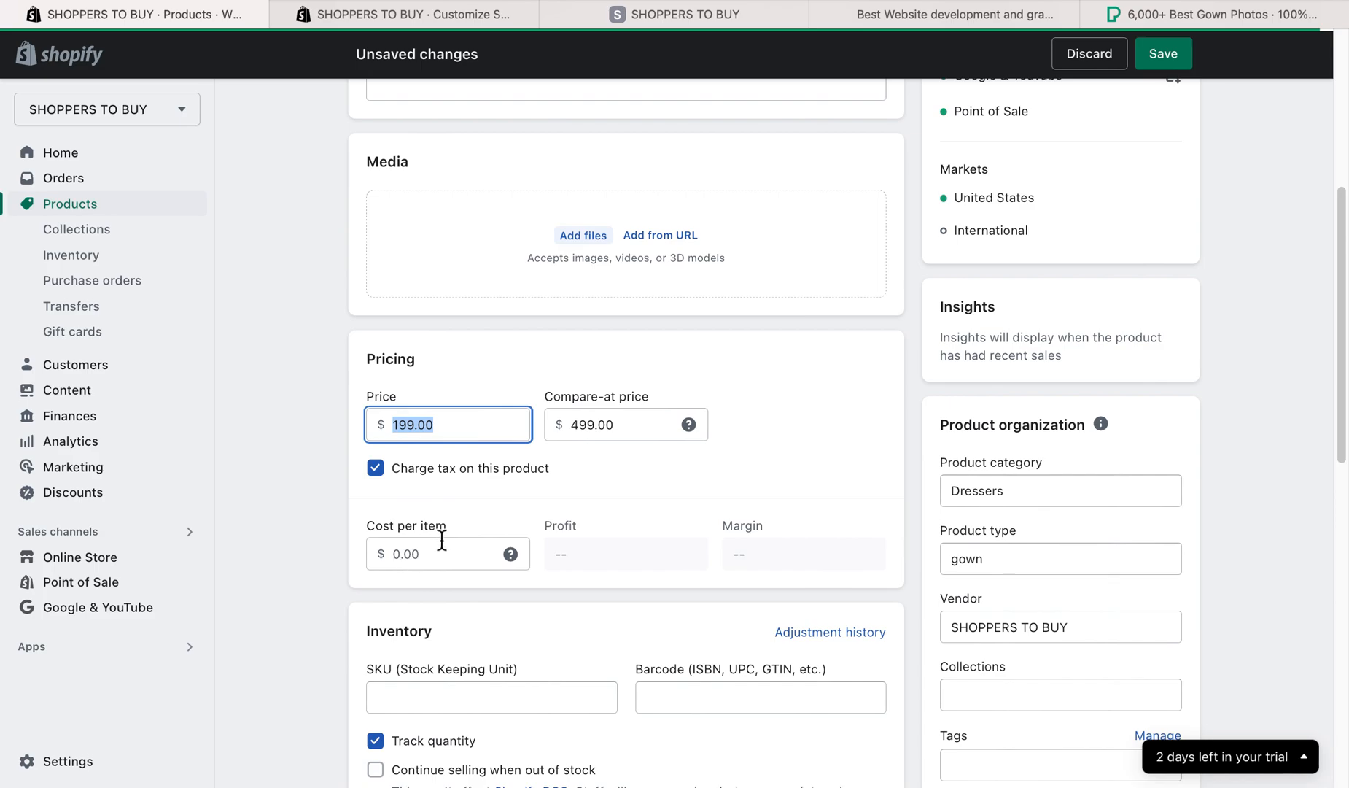
scroll(502, 552, "down", 1)
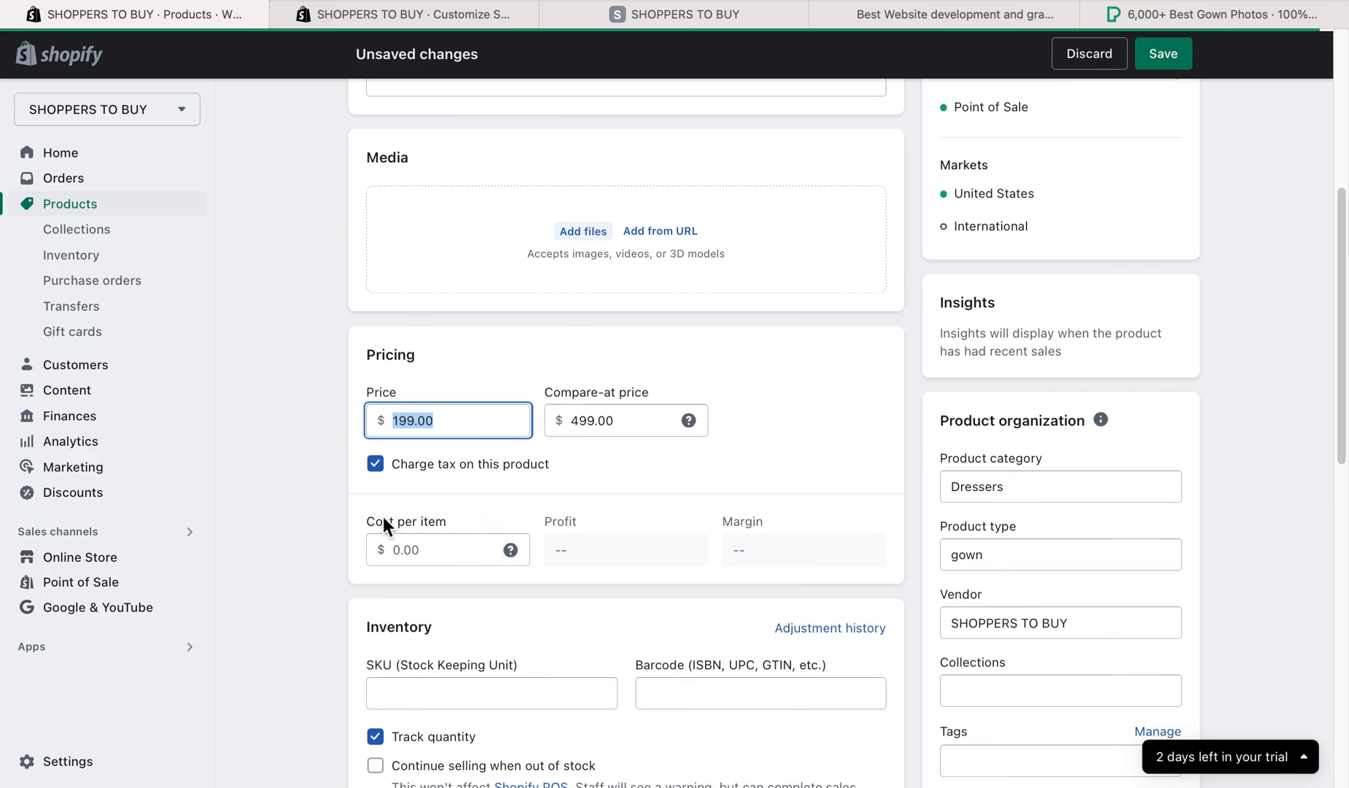
left_click(414, 555)
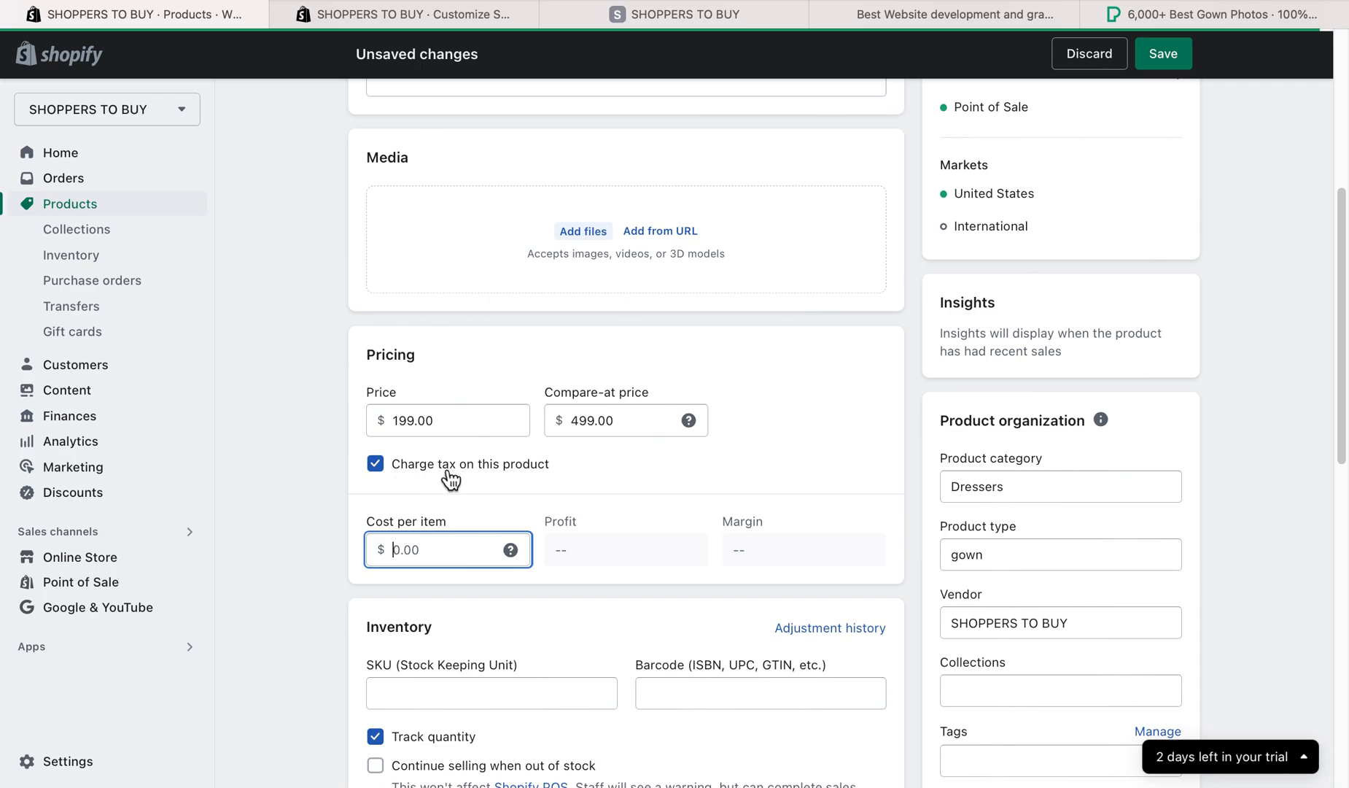
left_click(376, 464)
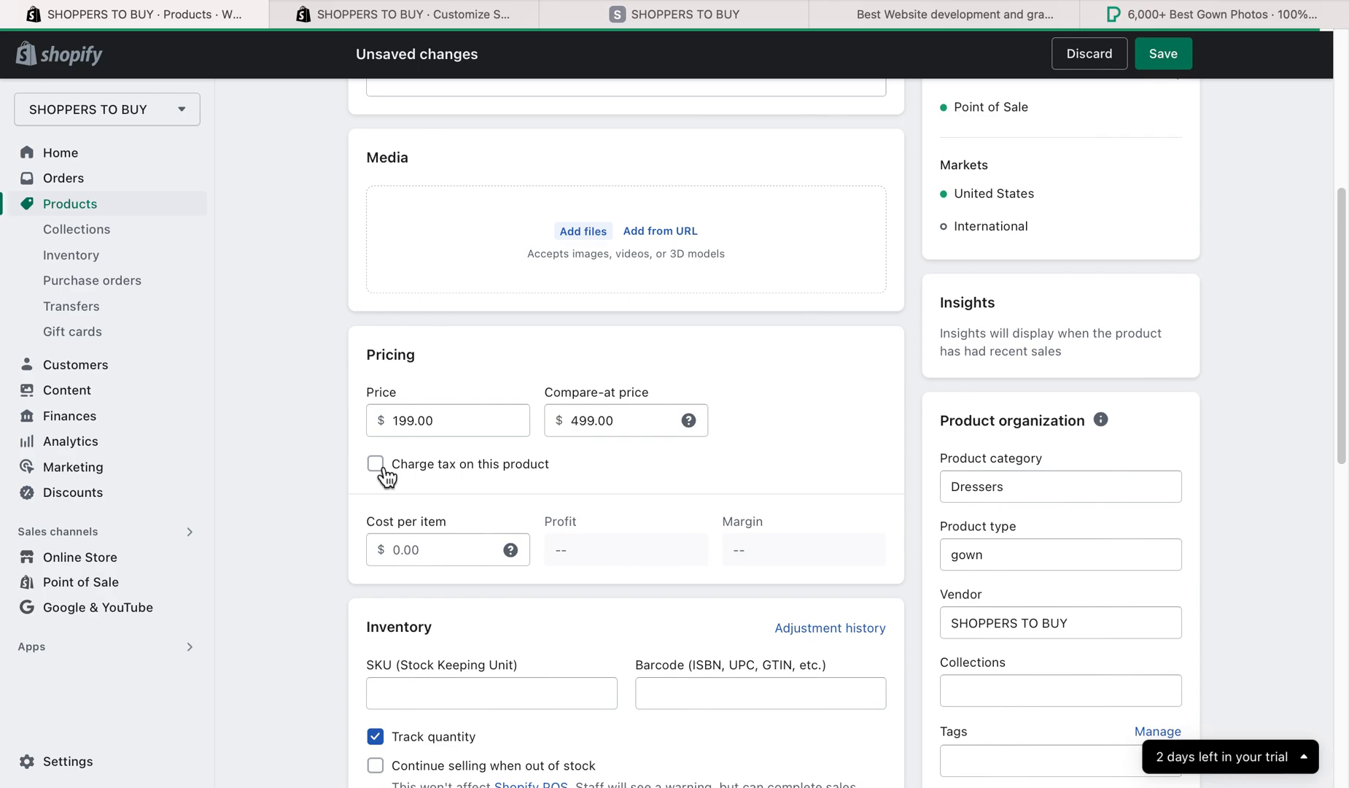
- Set the product's SKU to 1
scroll(598, 503, "down", 4)
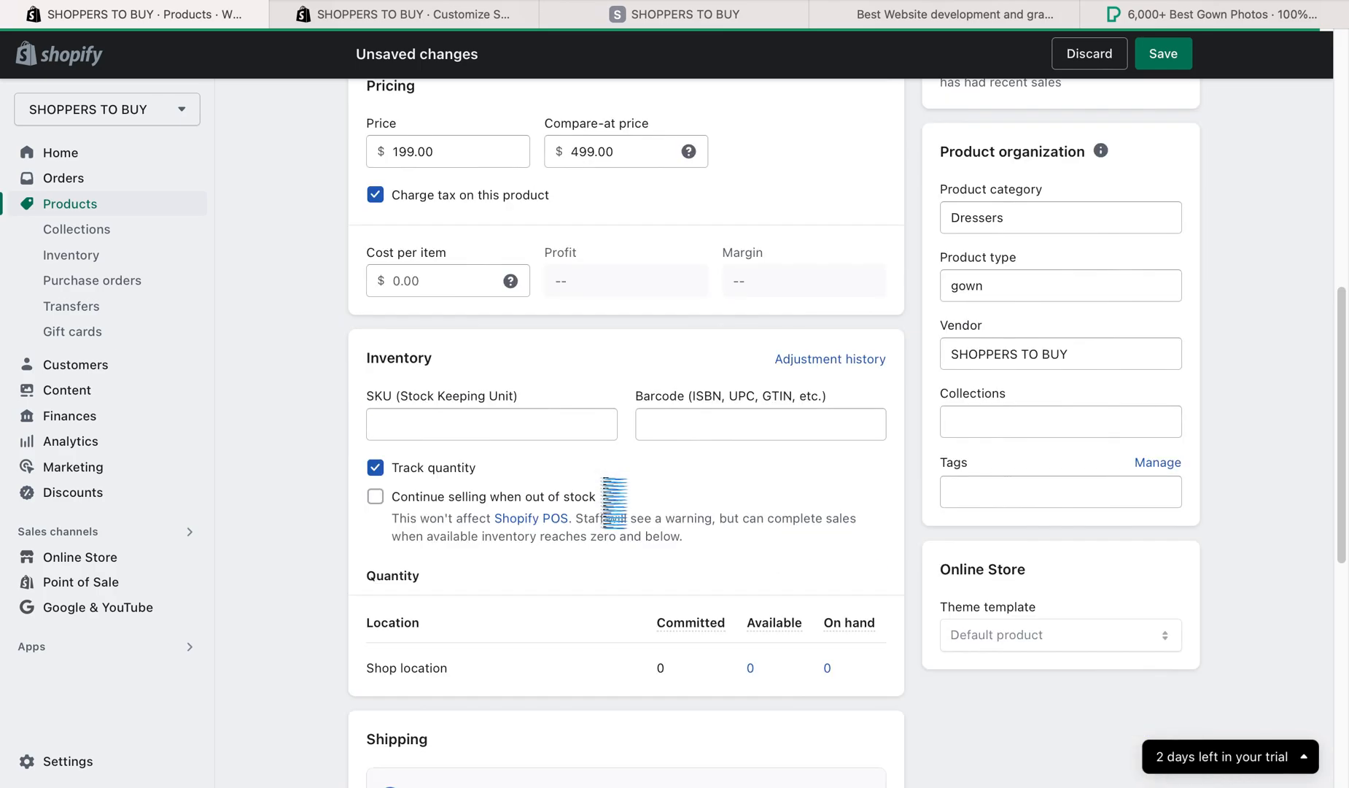
left_click(423, 423)
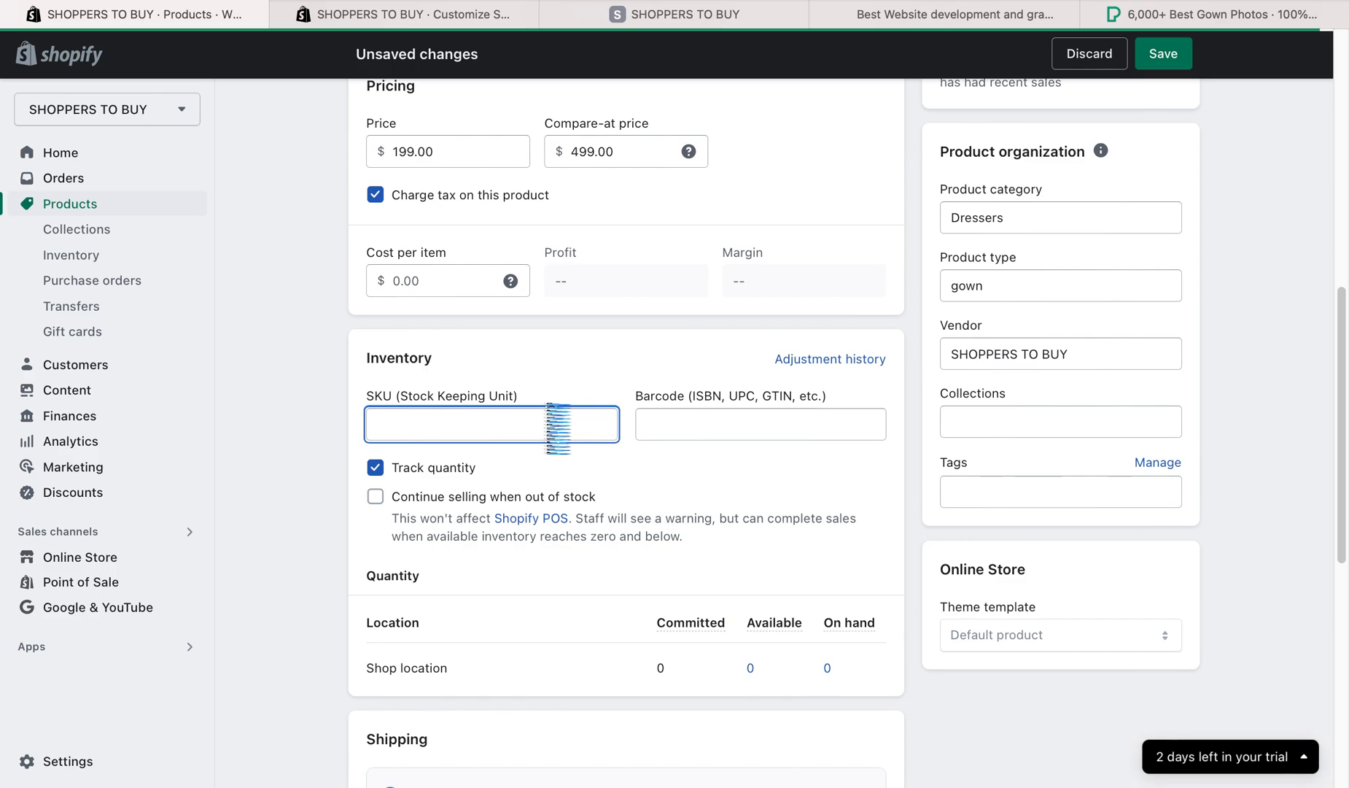
type("10")
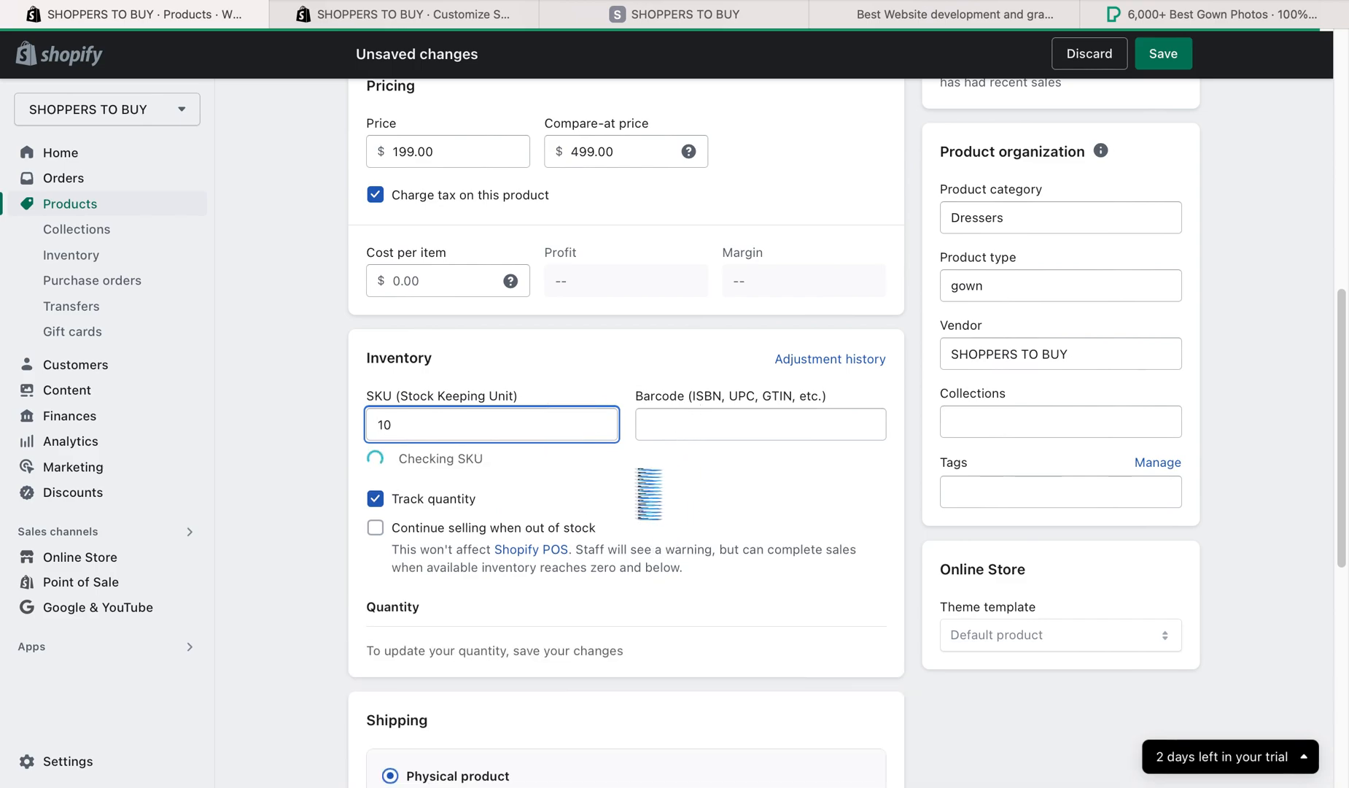
type("1")
left_click(321, 452)
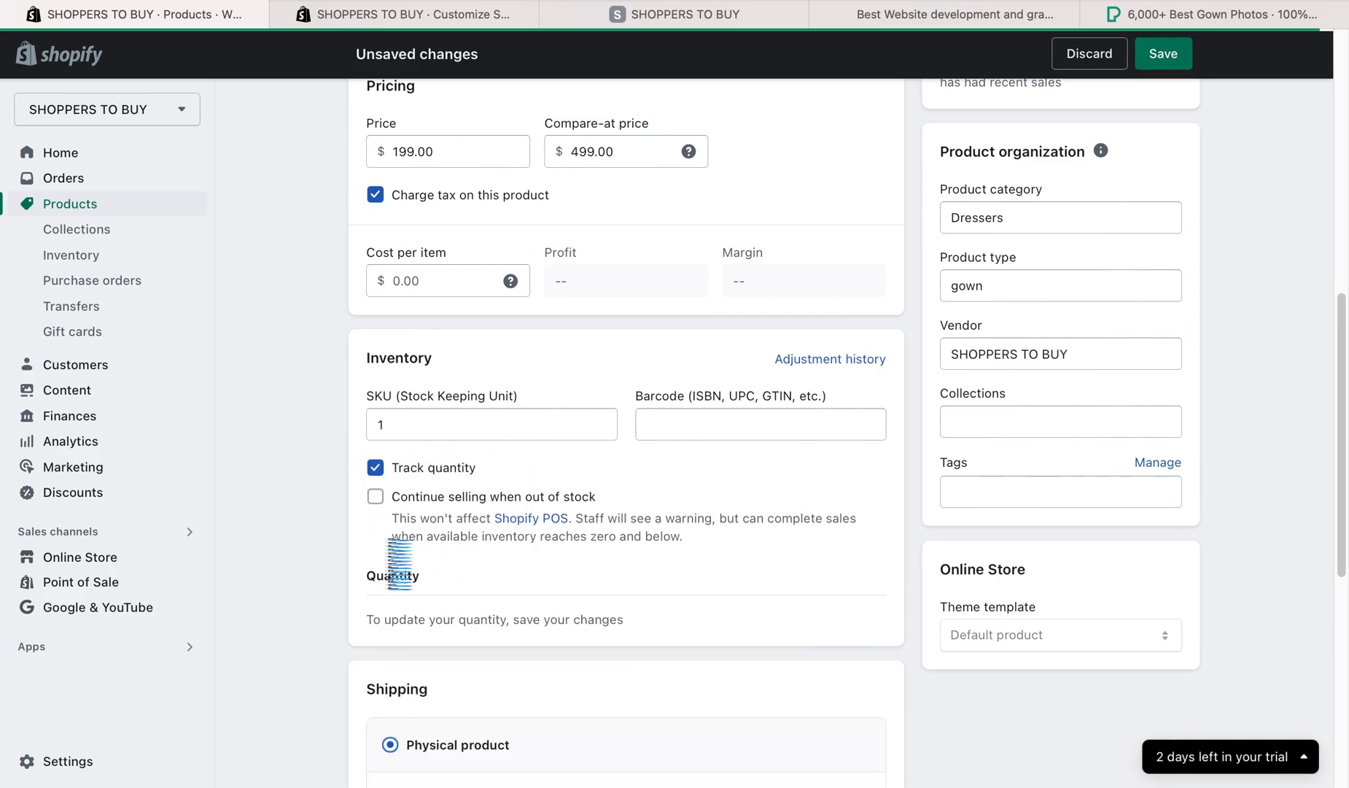
- Go over the product's barcode field and the code types it accepts, such as ISBN, UPC and GTIN
left_click(643, 436)
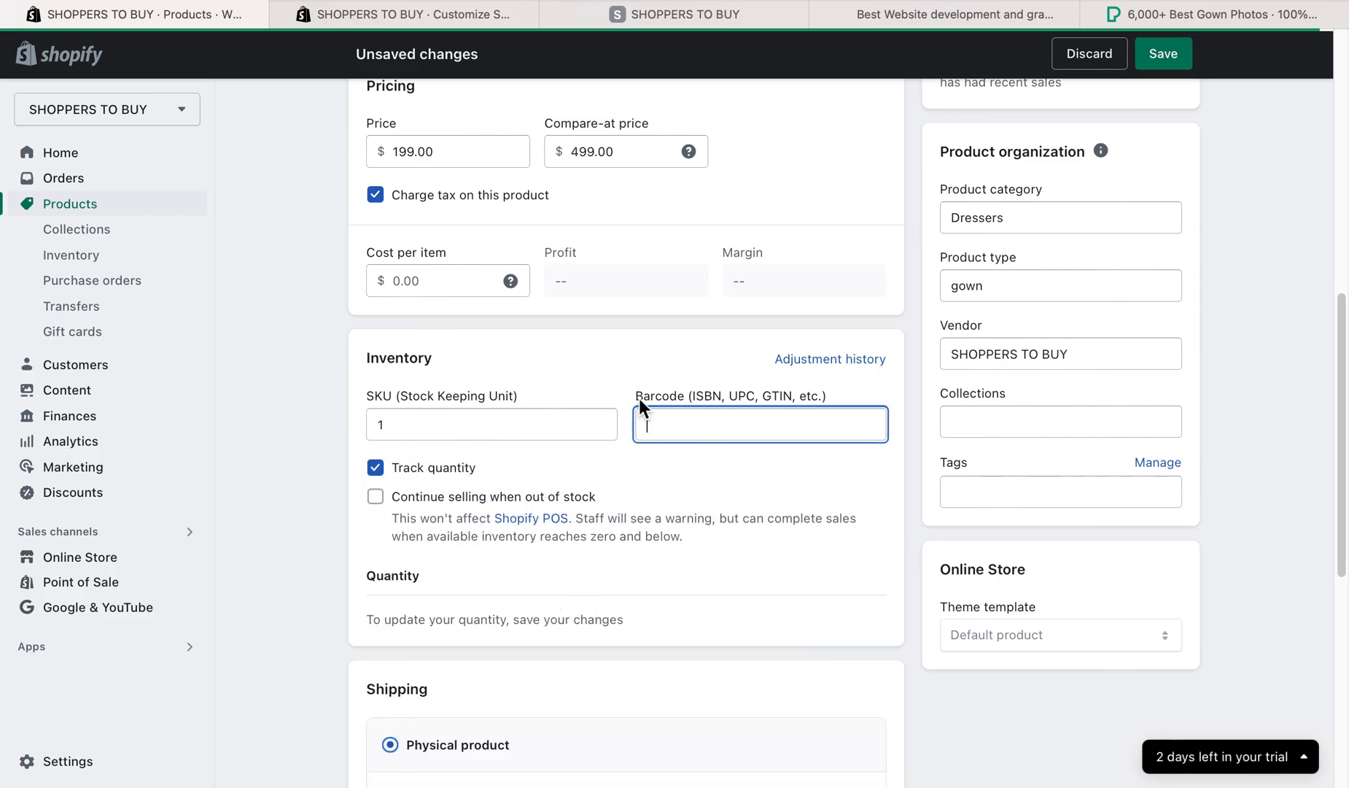
left_click_drag(639, 399, 686, 401)
left_click(687, 401)
left_click_drag(687, 398, 630, 397)
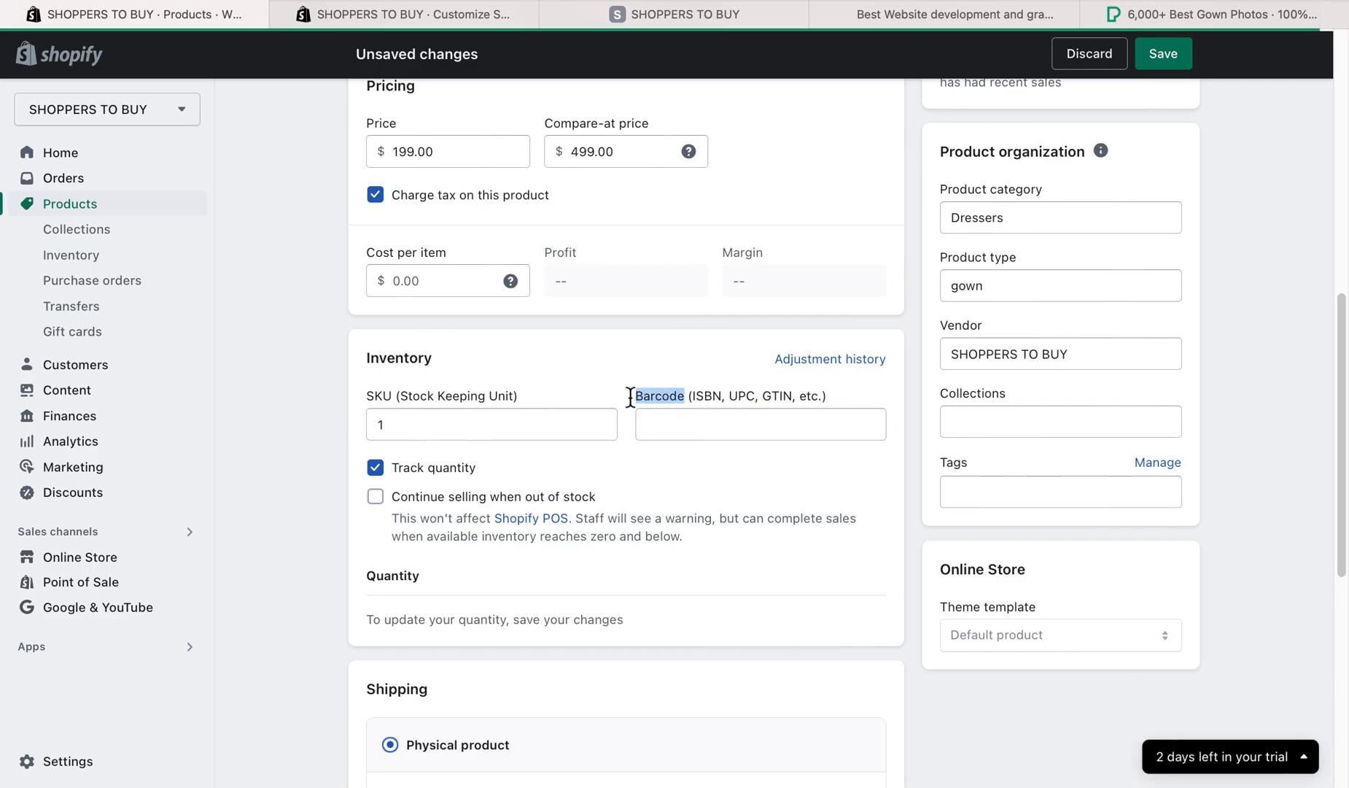
left_click(720, 431)
left_click_drag(763, 396, 783, 397)
left_click(793, 401)
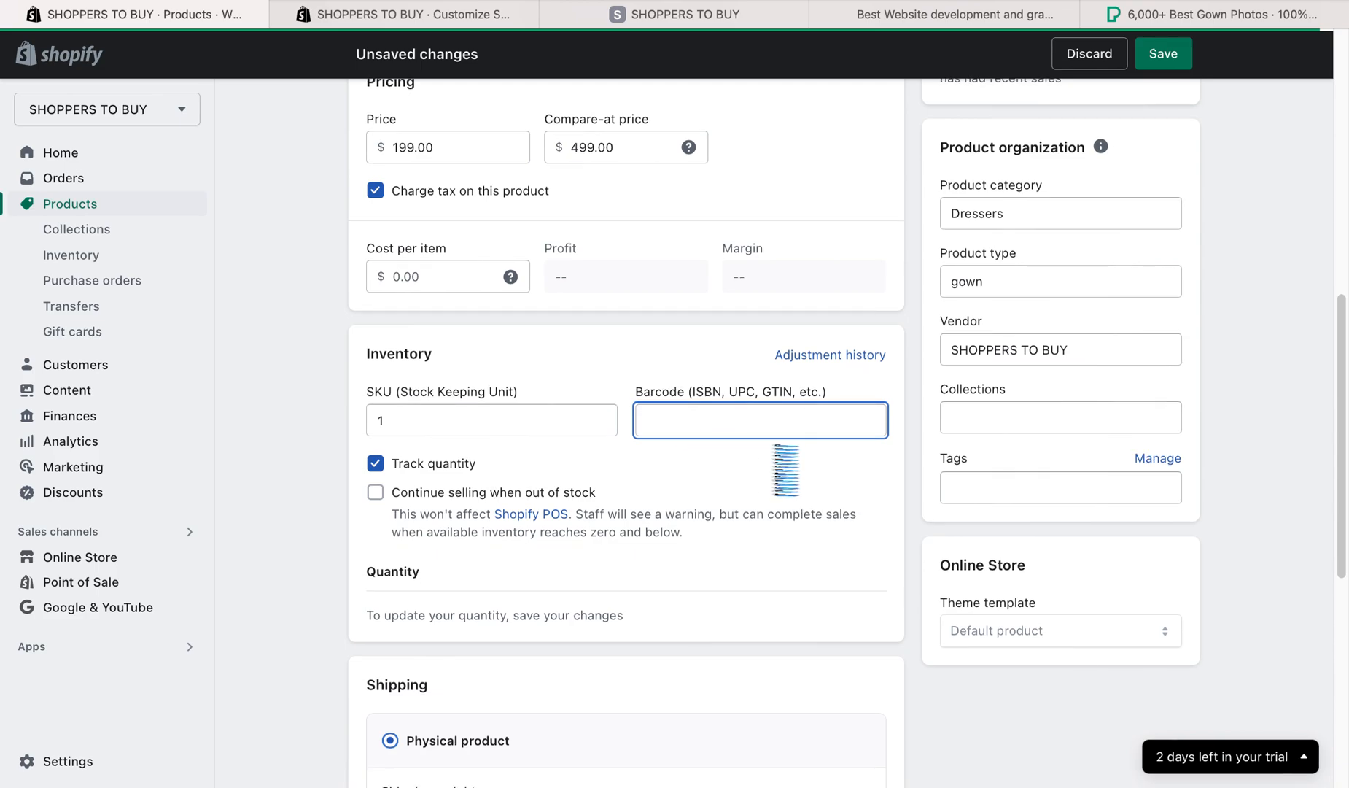
- Add a variant option named Size to the product
scroll(782, 467, "down", 3)
scroll(758, 499, "down", 4)
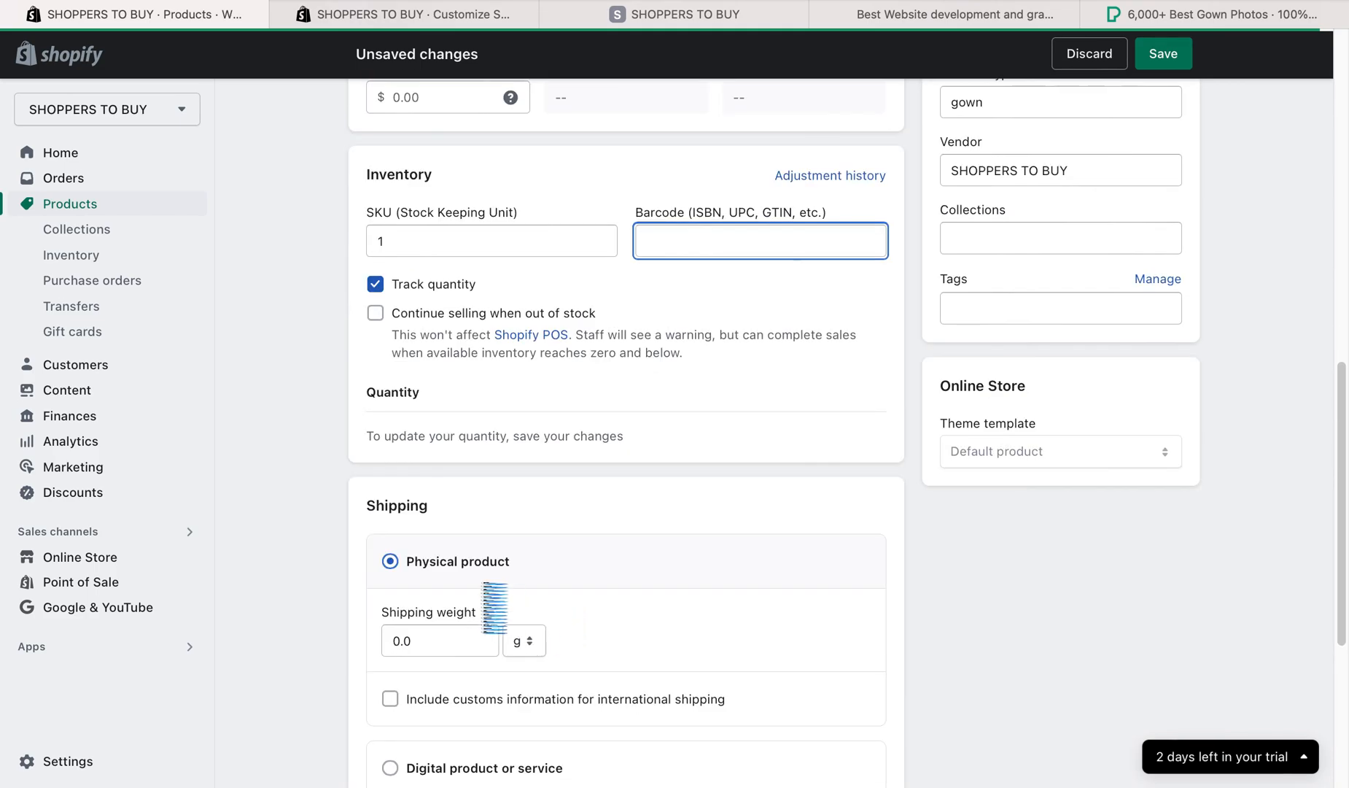
scroll(442, 578, "down", 2)
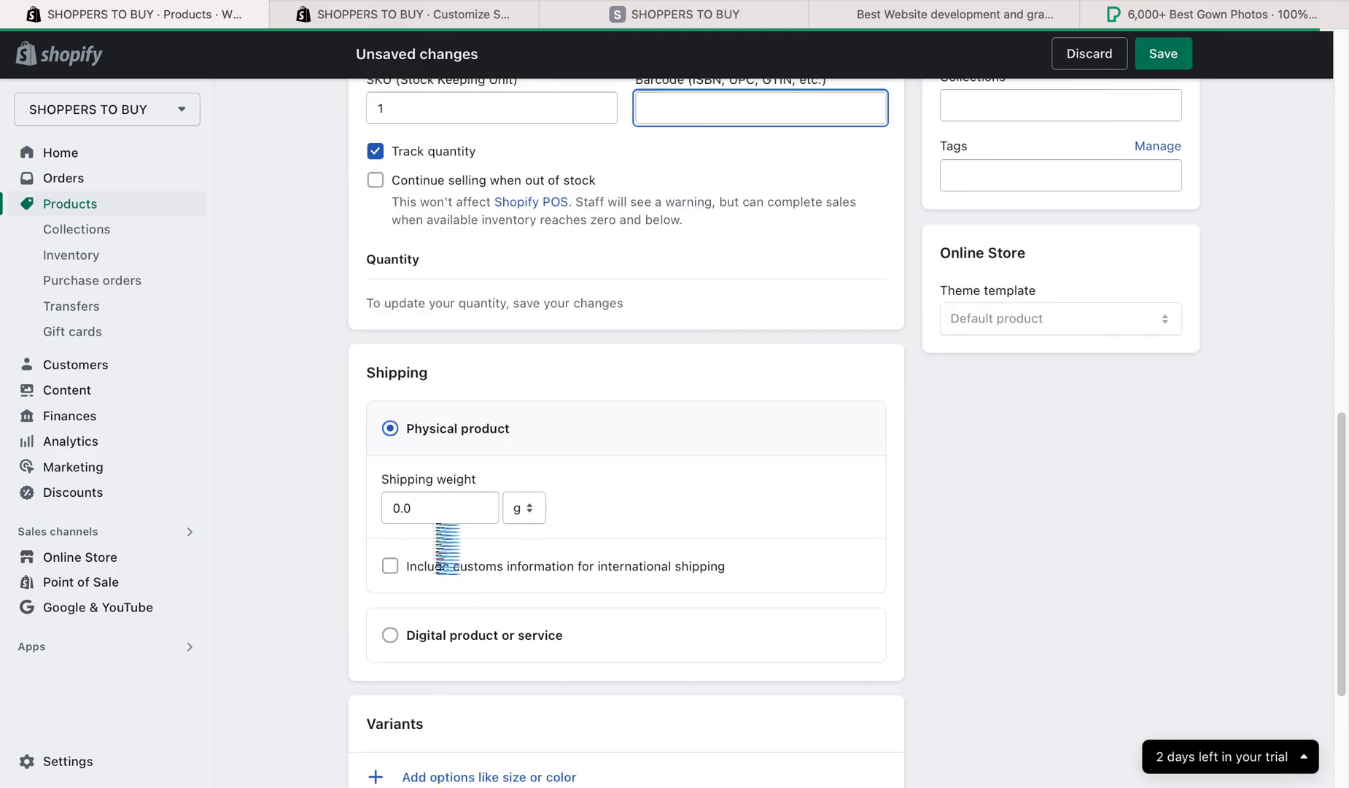
scroll(508, 522, "down", 1)
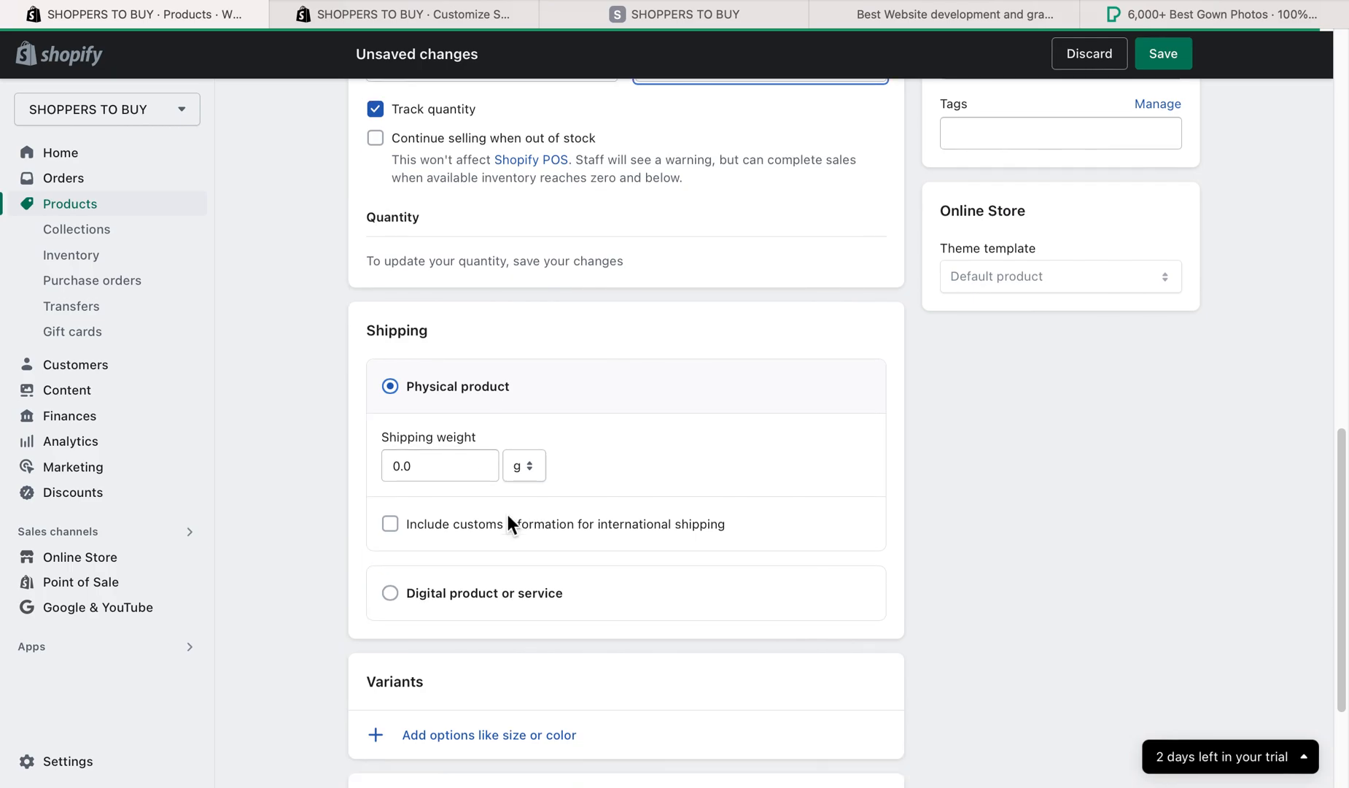
left_click(534, 737)
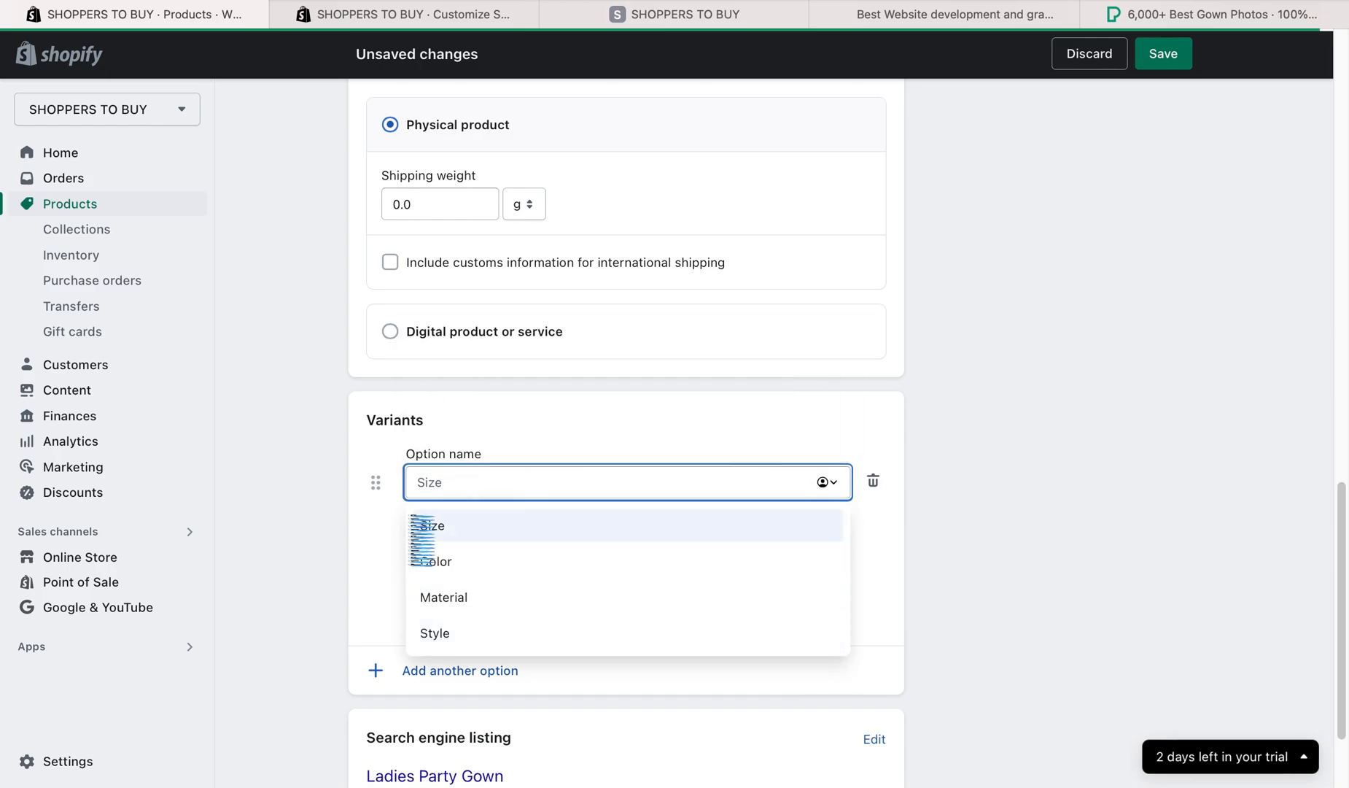
left_click(480, 542)
- Give the Size option the values M, L and XL and finish it
left_click(466, 570)
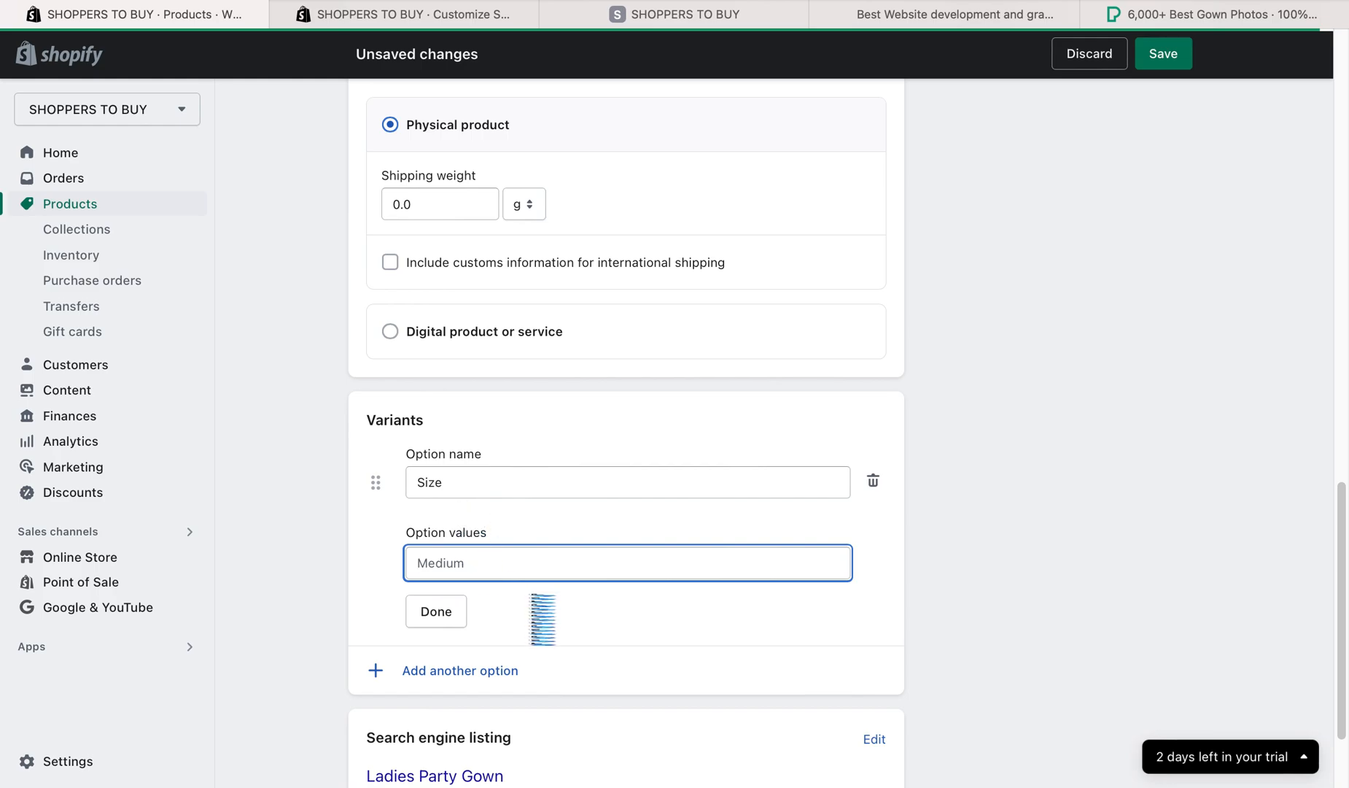
type("Me")
left_click(488, 604)
left_click(452, 564)
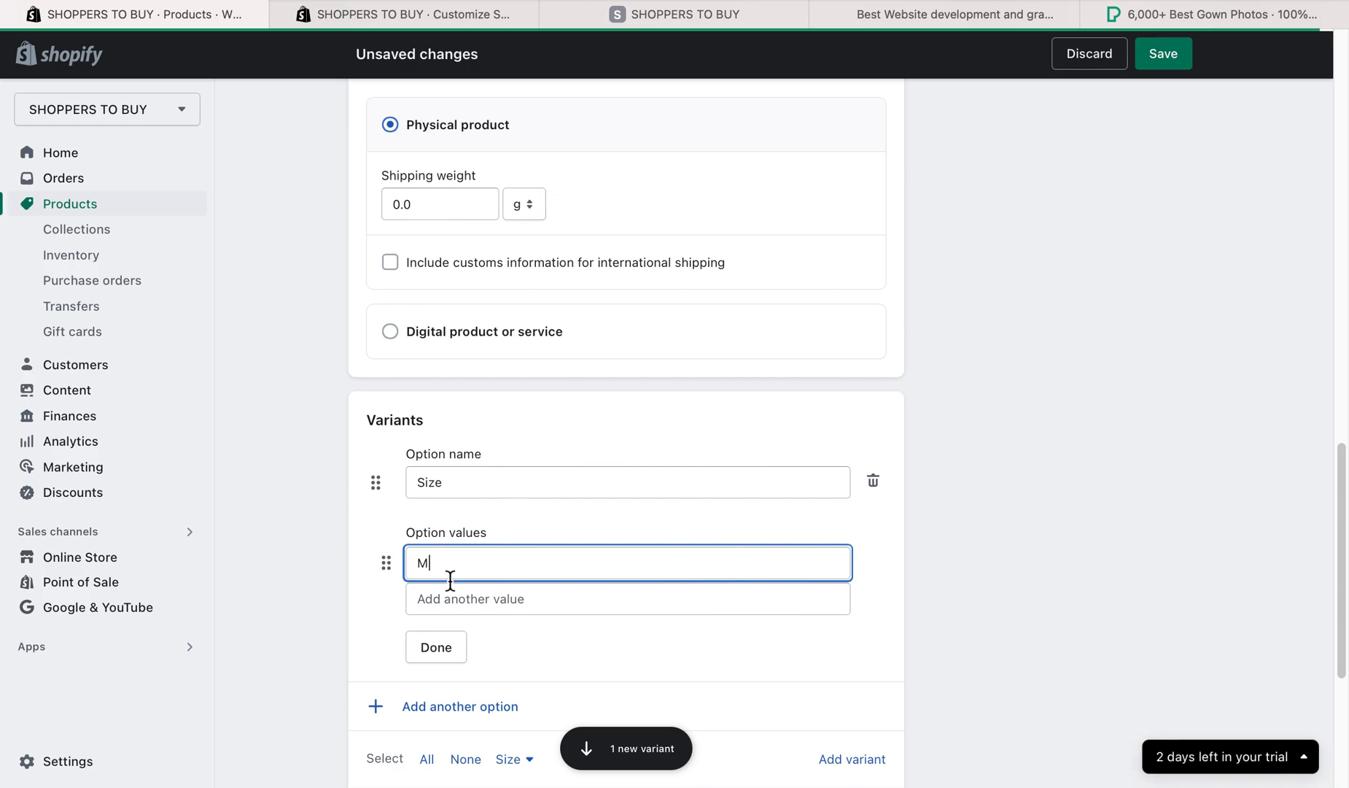
left_click(451, 597)
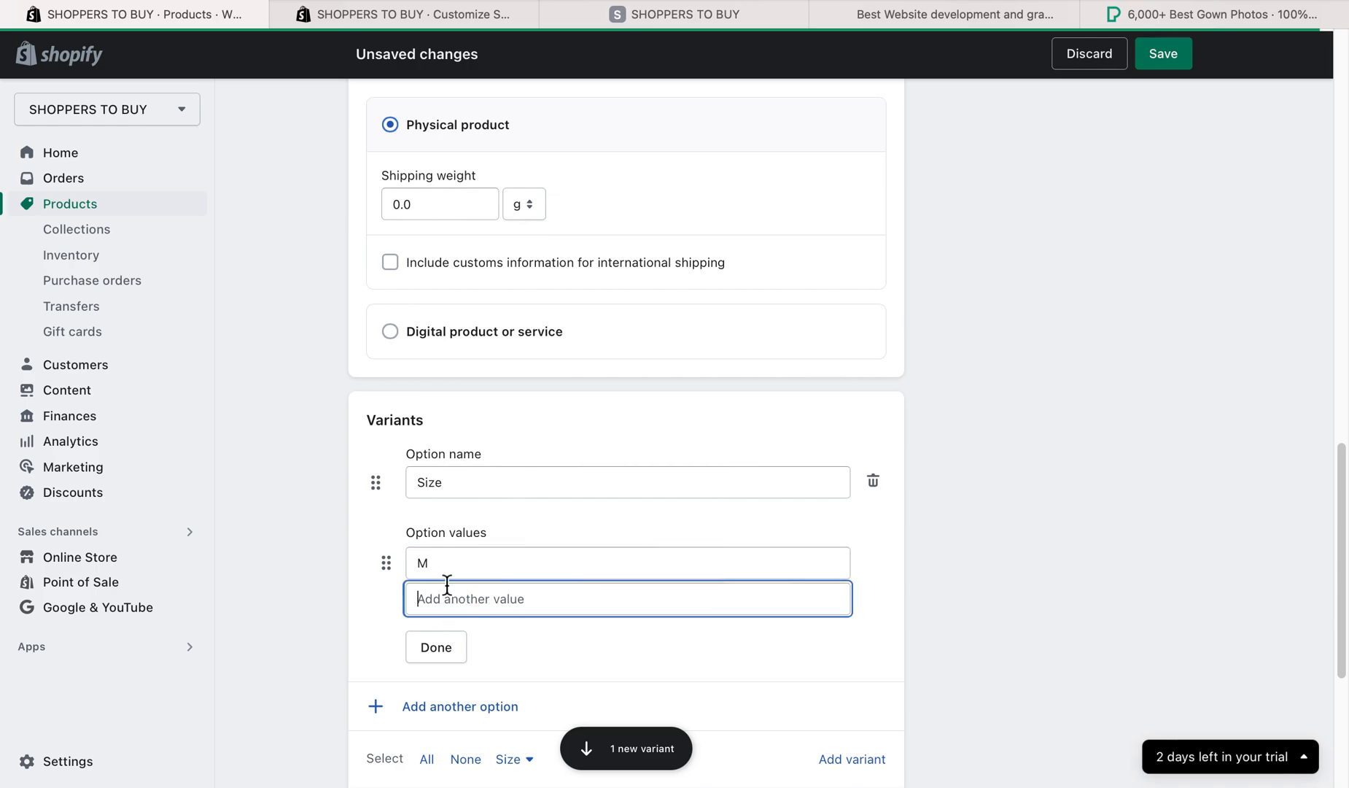
type("l")
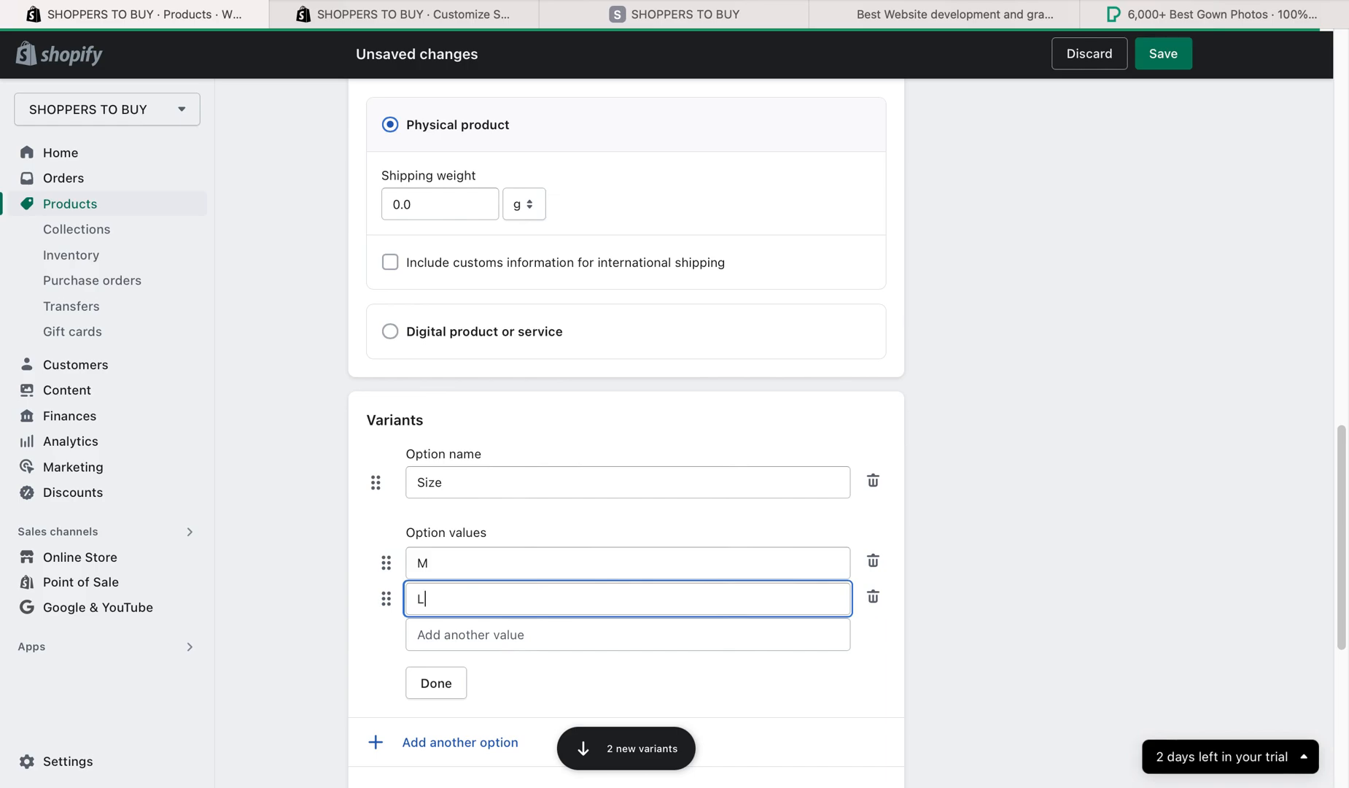
left_click(467, 634)
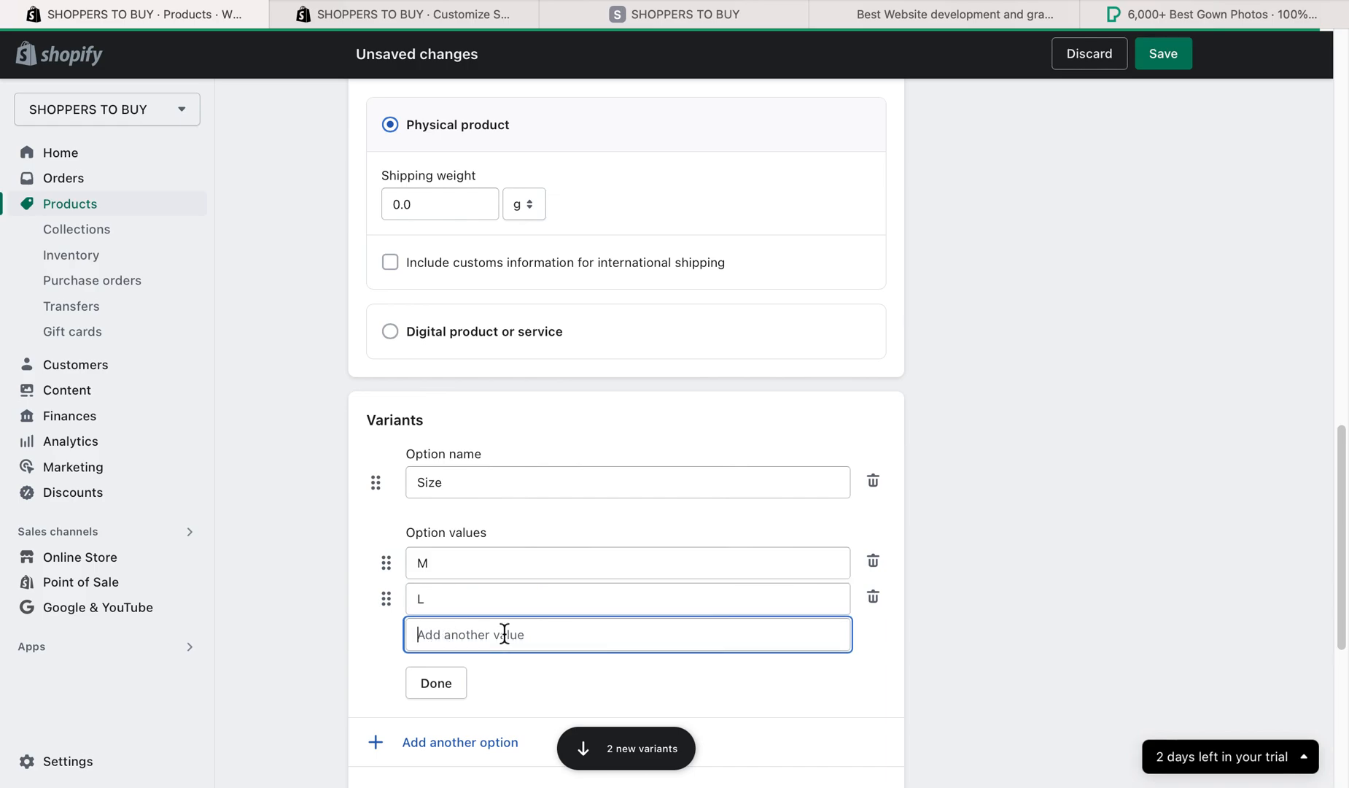
type("XL")
left_click(439, 721)
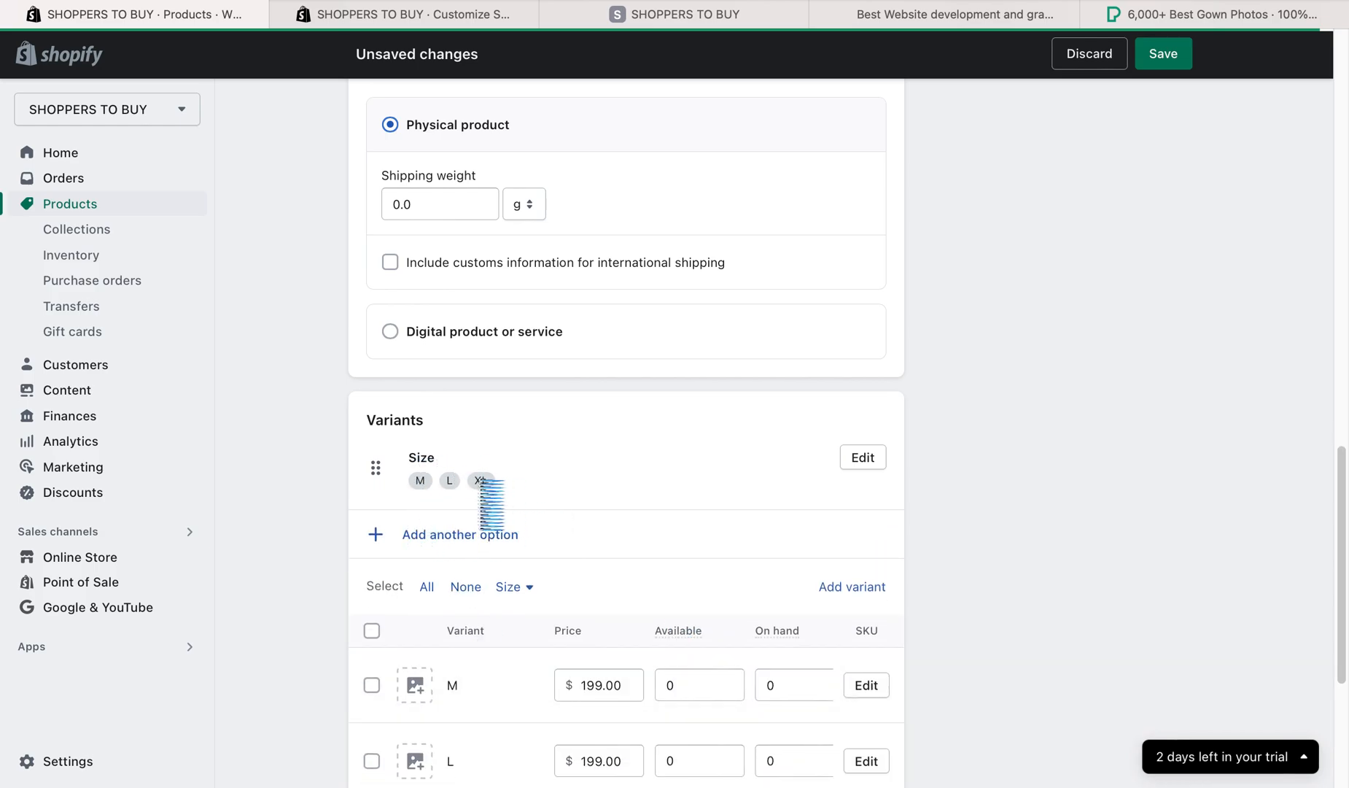
- Add a second variant option named Color with the values Black and White
left_click(466, 552)
left_click(474, 672)
type("Color")
left_click(456, 640)
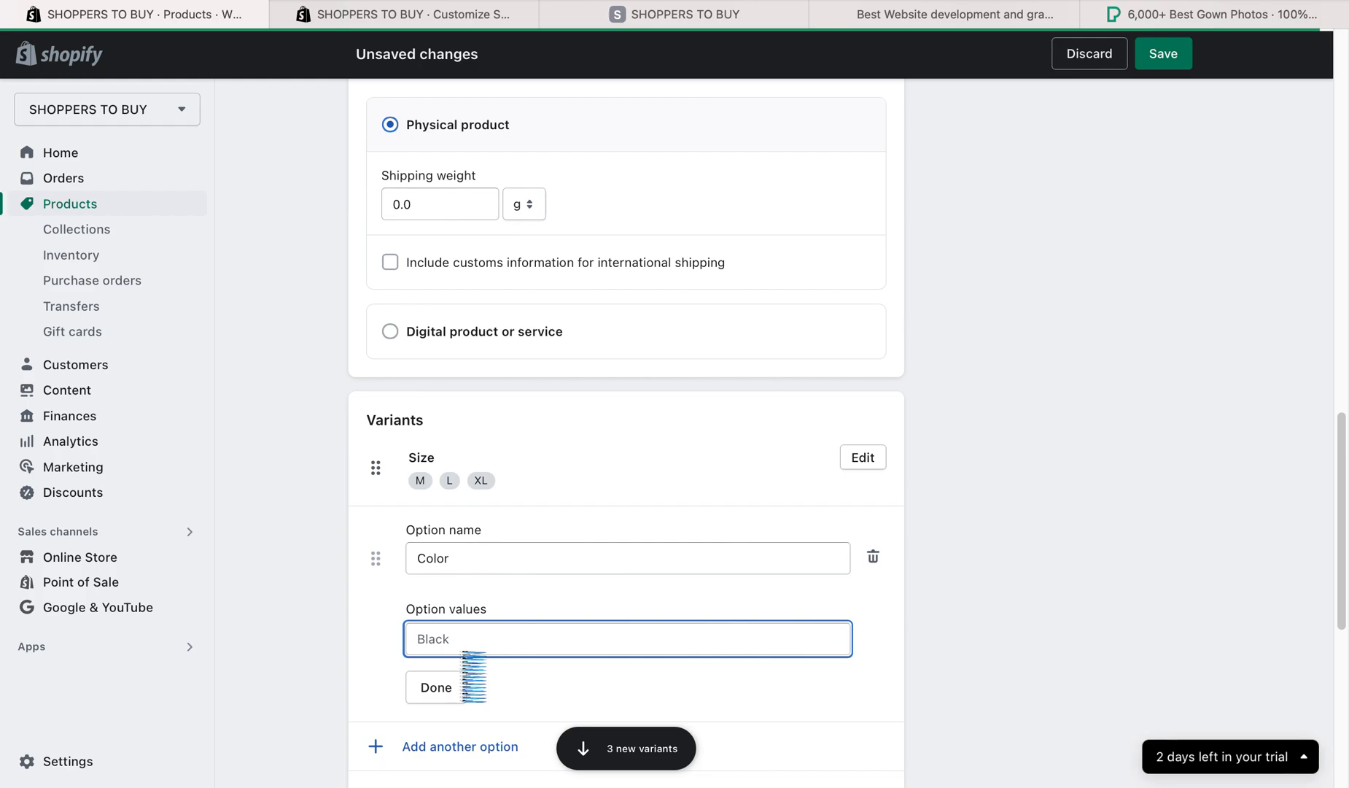
type("B;lack")
key("BackSpace")
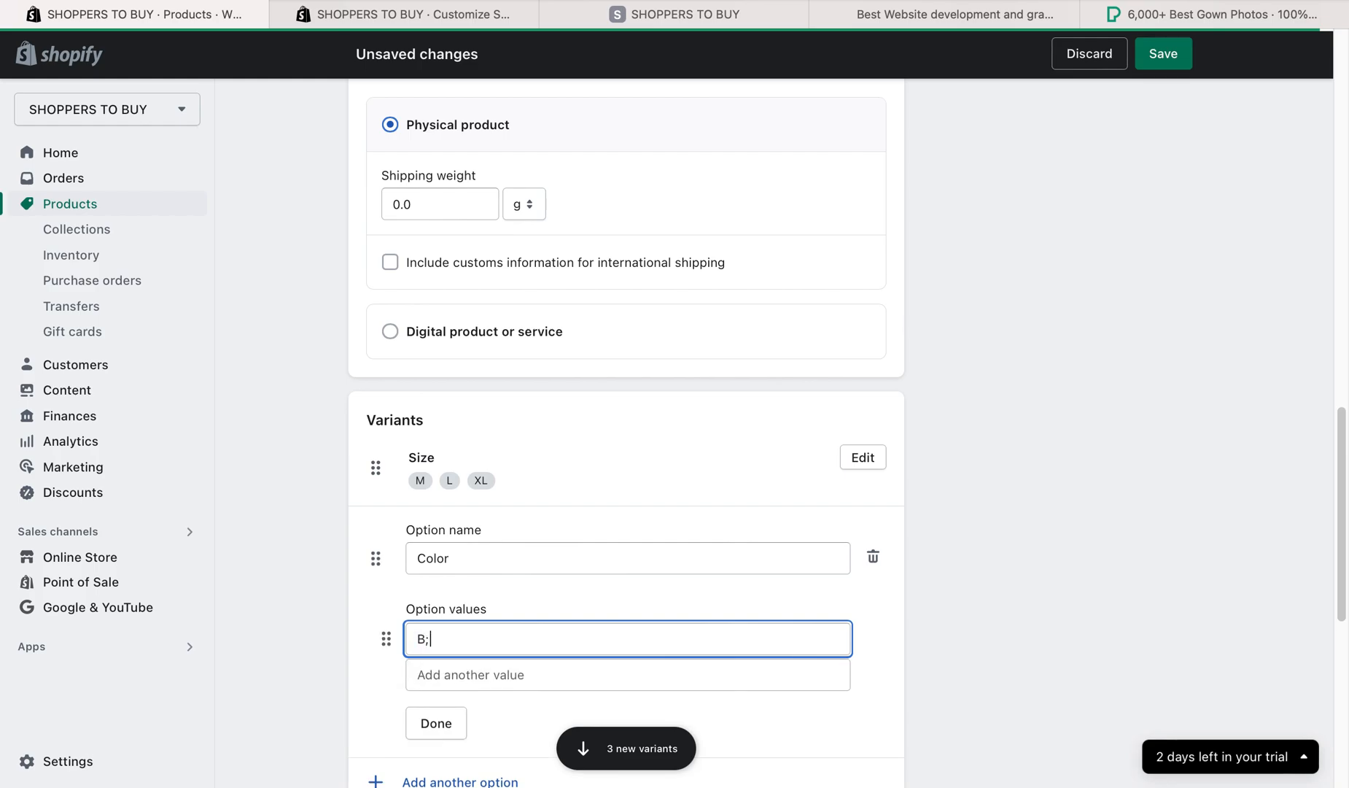
type("k")
left_click(439, 674)
type("hi")
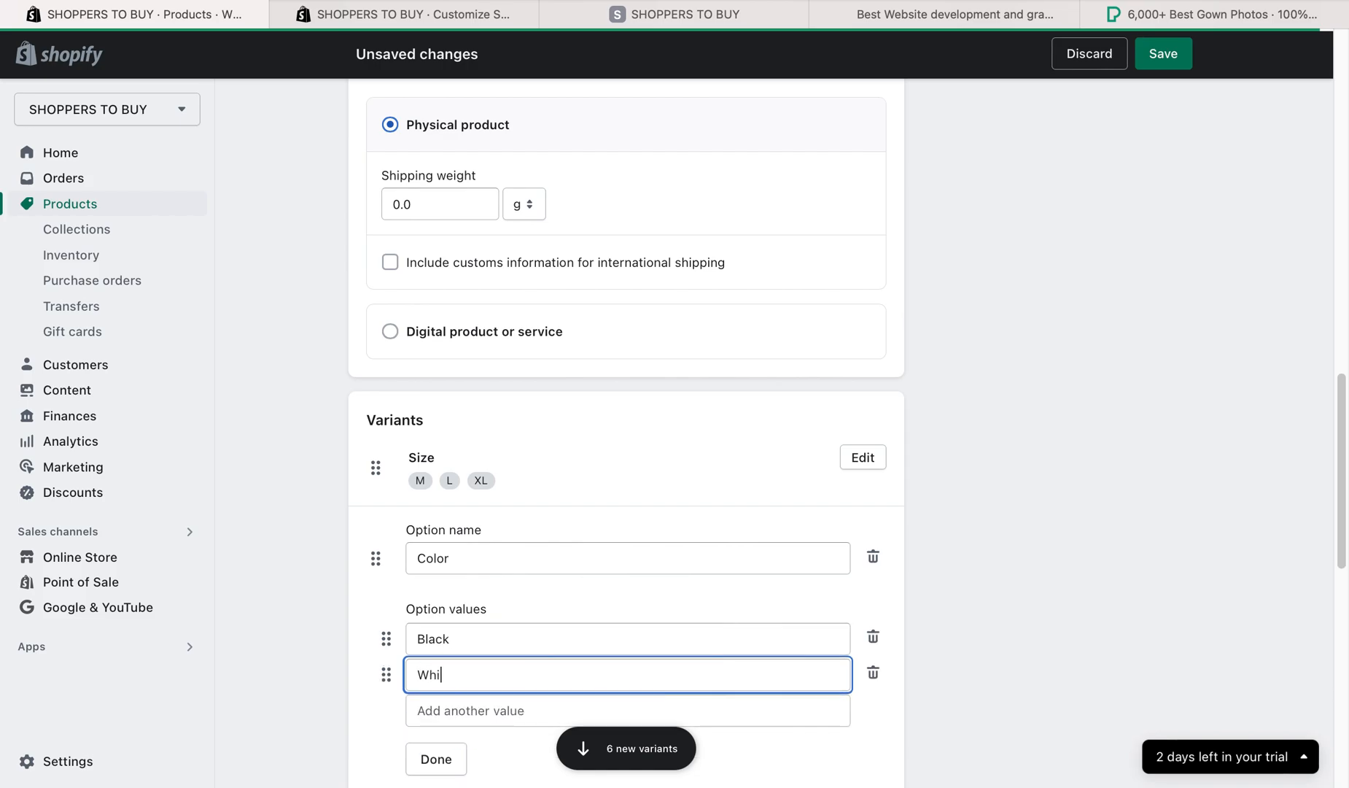
scroll(979, 642, "down", 1)
left_click(449, 720)
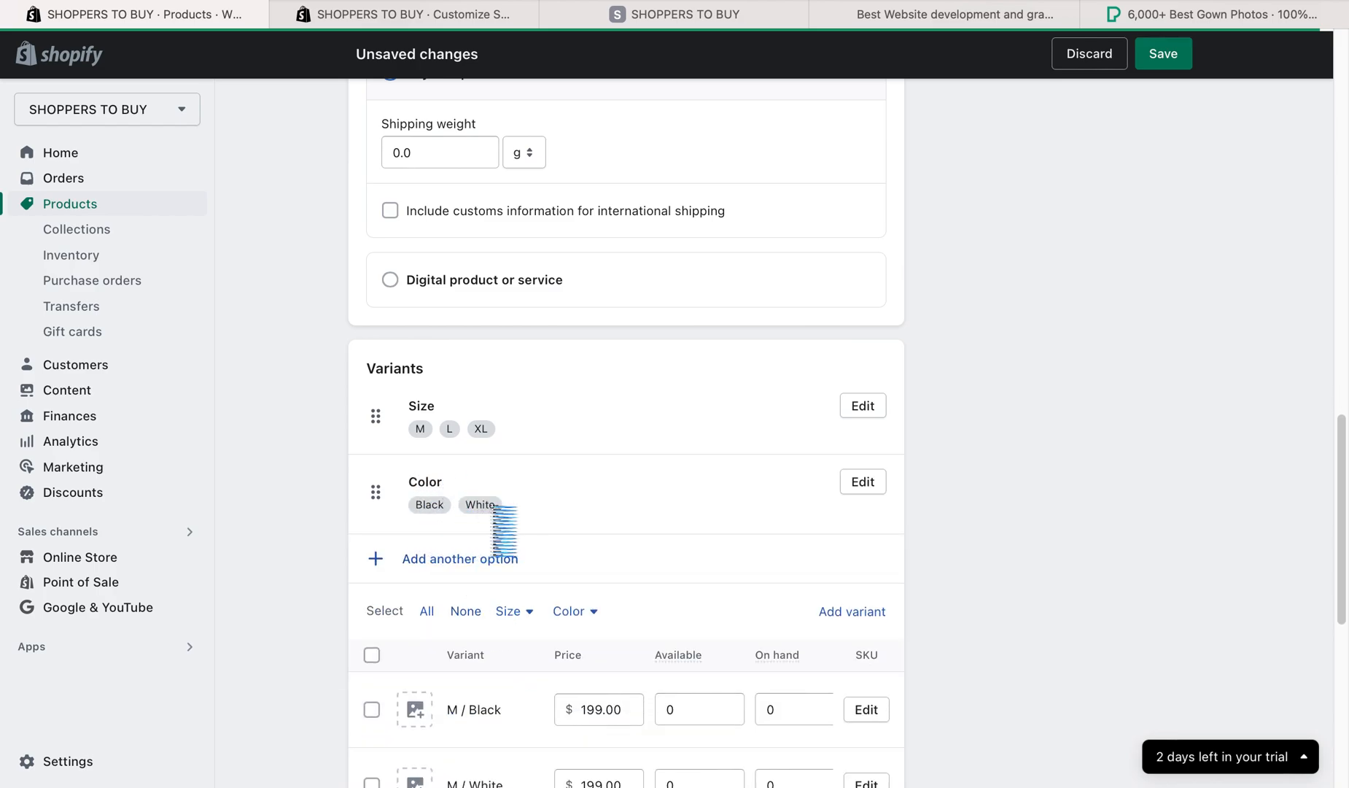
- Set the available quantity to 2 for the M / Black variant and 10 for M / White
scroll(678, 540, "down", 1)
scroll(617, 634, "down", 2)
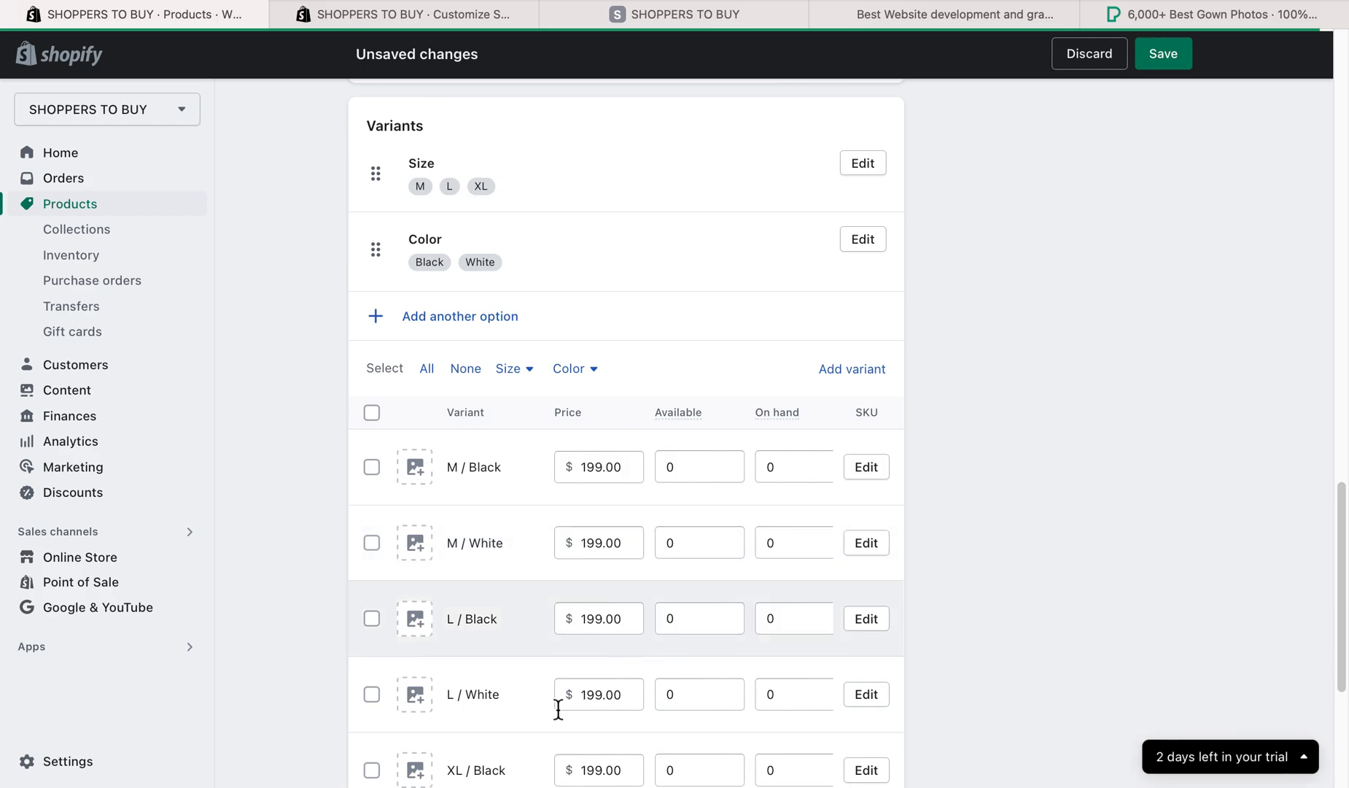
scroll(604, 598, "down", 2)
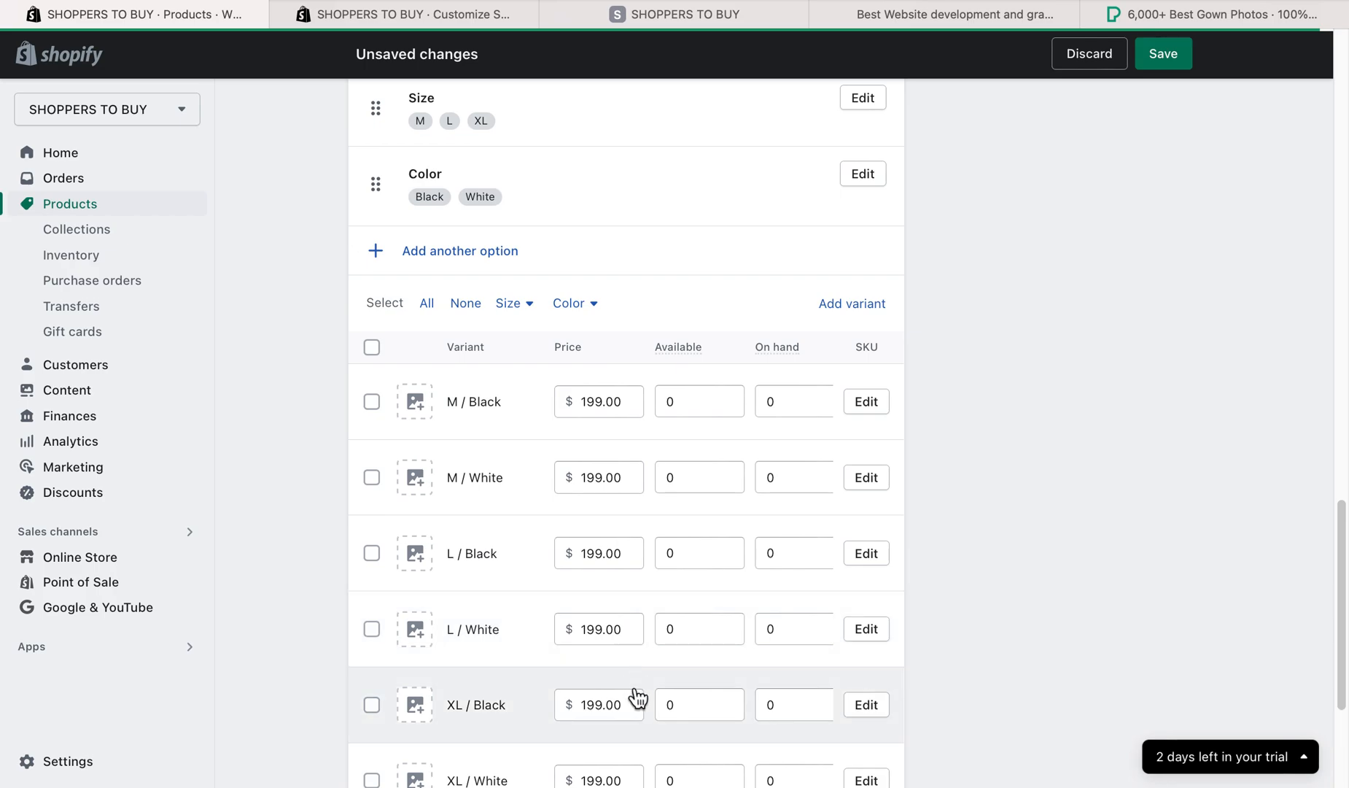
left_click(679, 398)
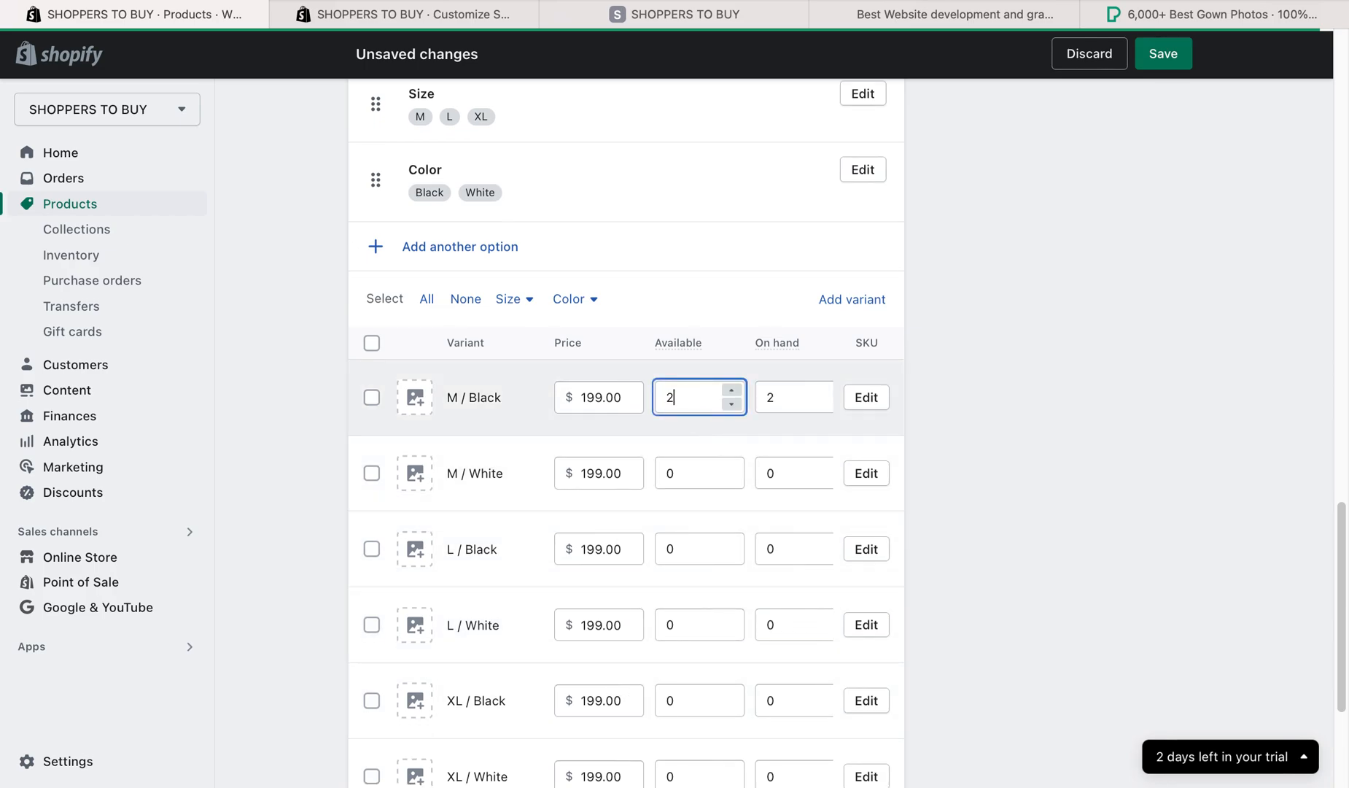
key("BackSpace")
left_click(685, 473)
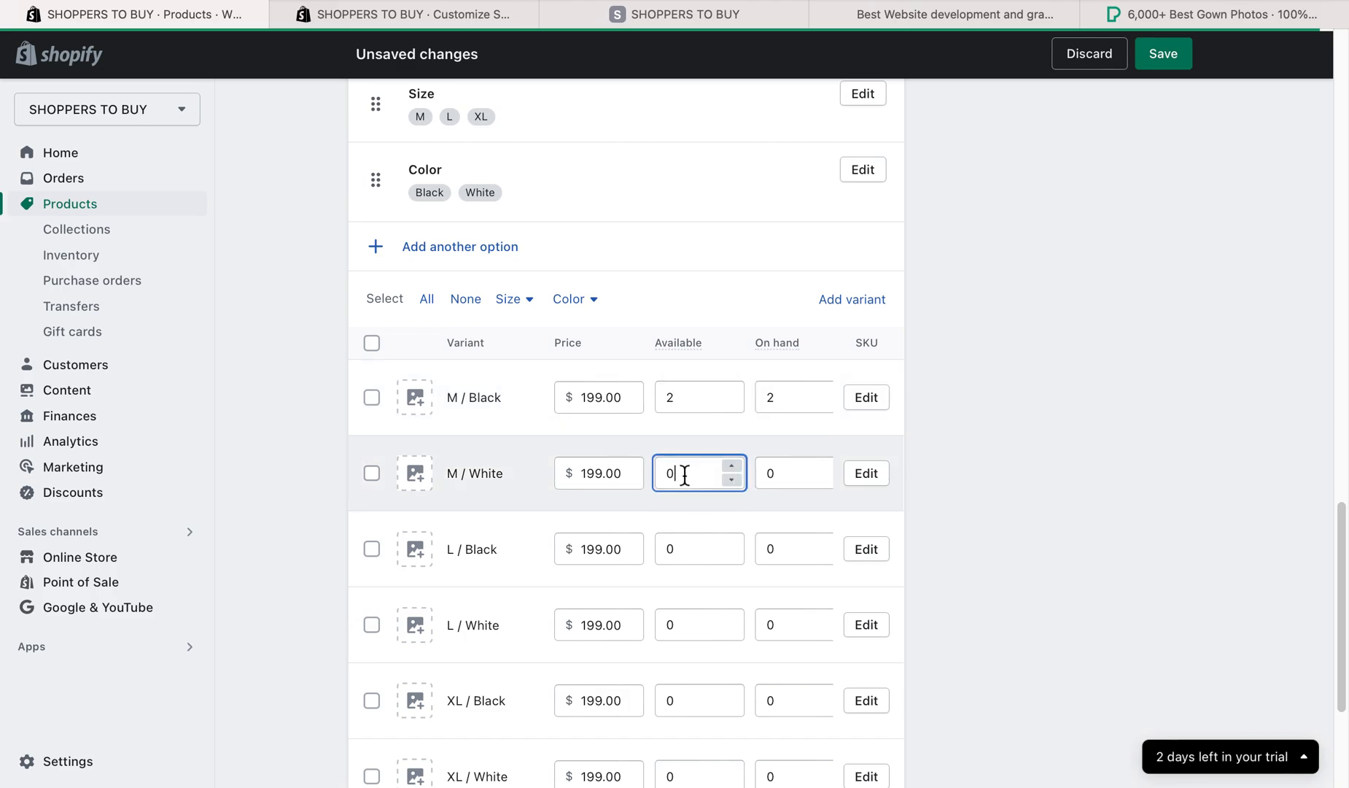
left_click_drag(633, 473, 634, 473)
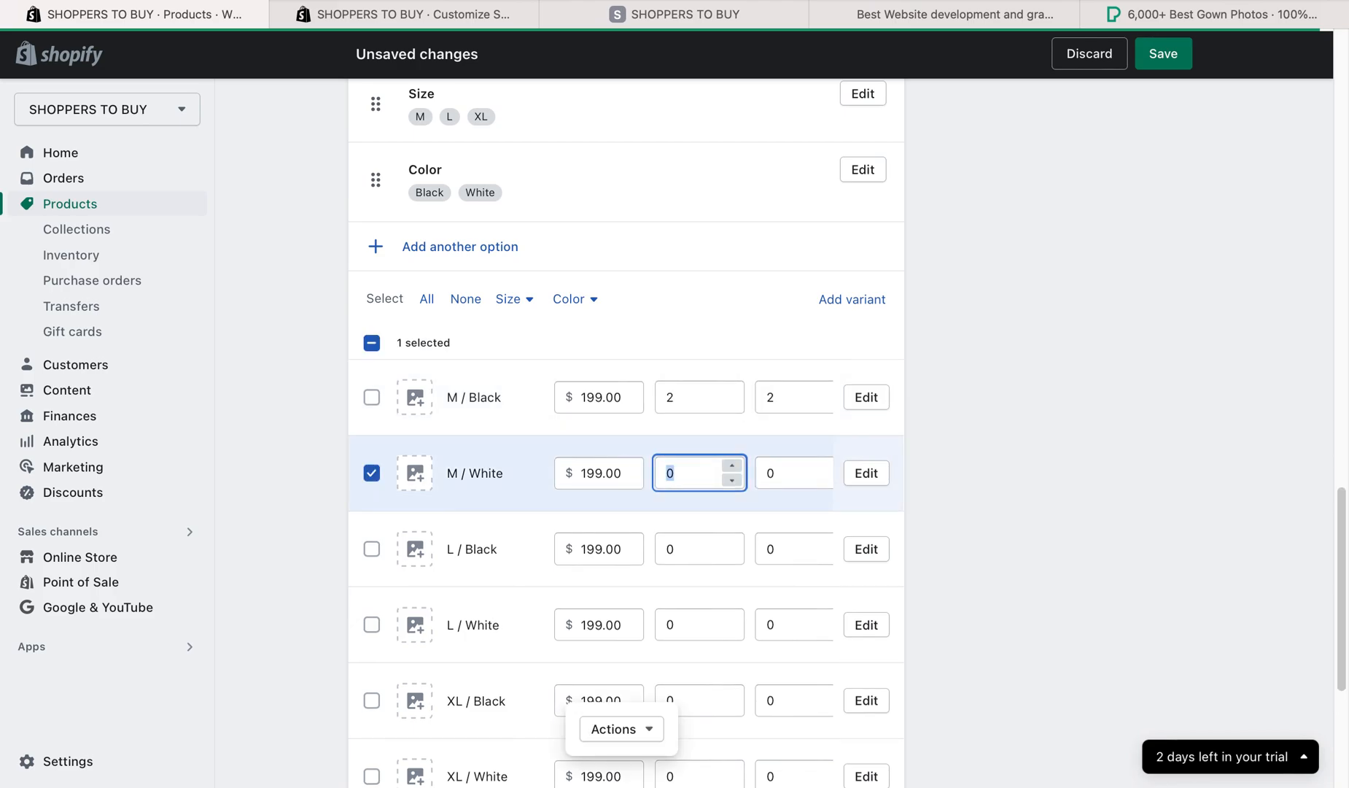
- Set the available quantity to 5 for L / Black, 3 for L / White and 2 for XL / Black
double_click(660, 551)
type("5")
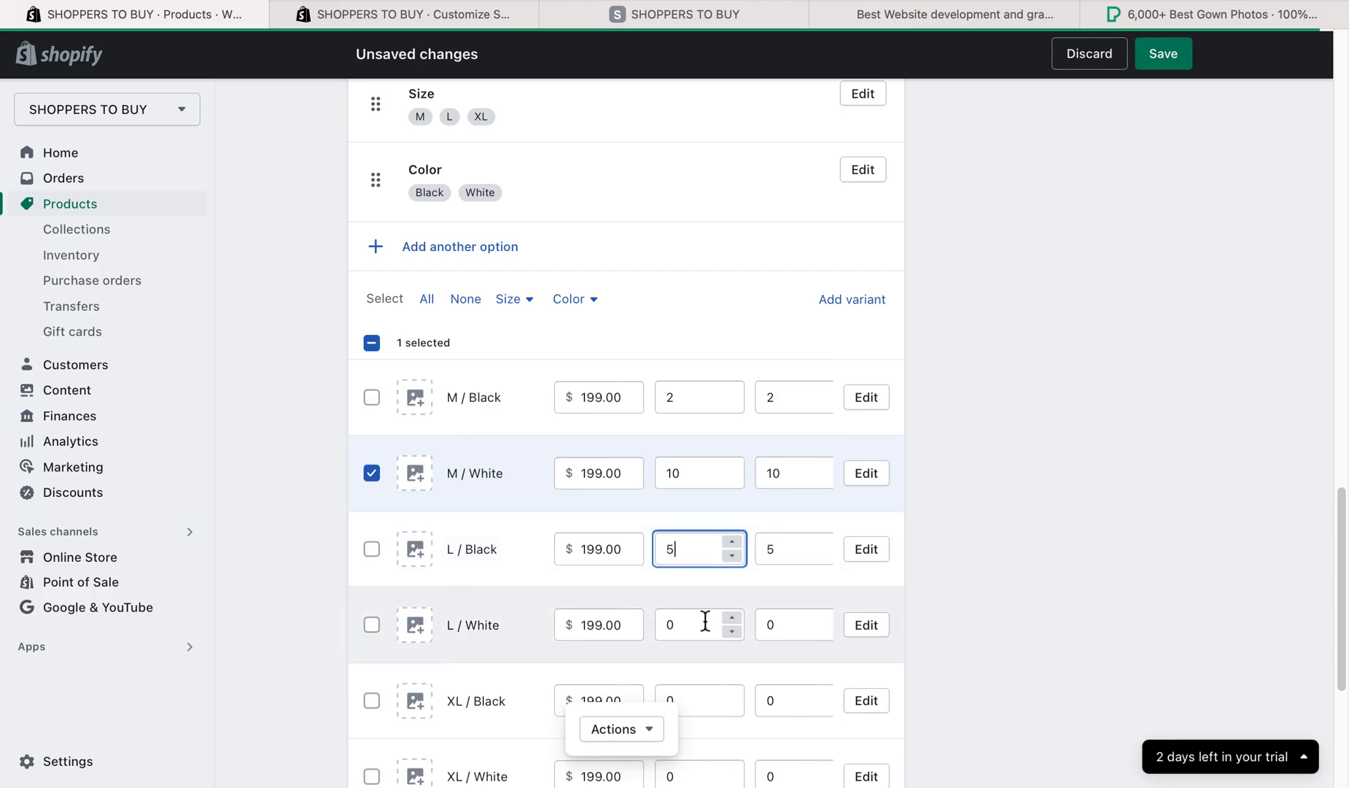
double_click(686, 624)
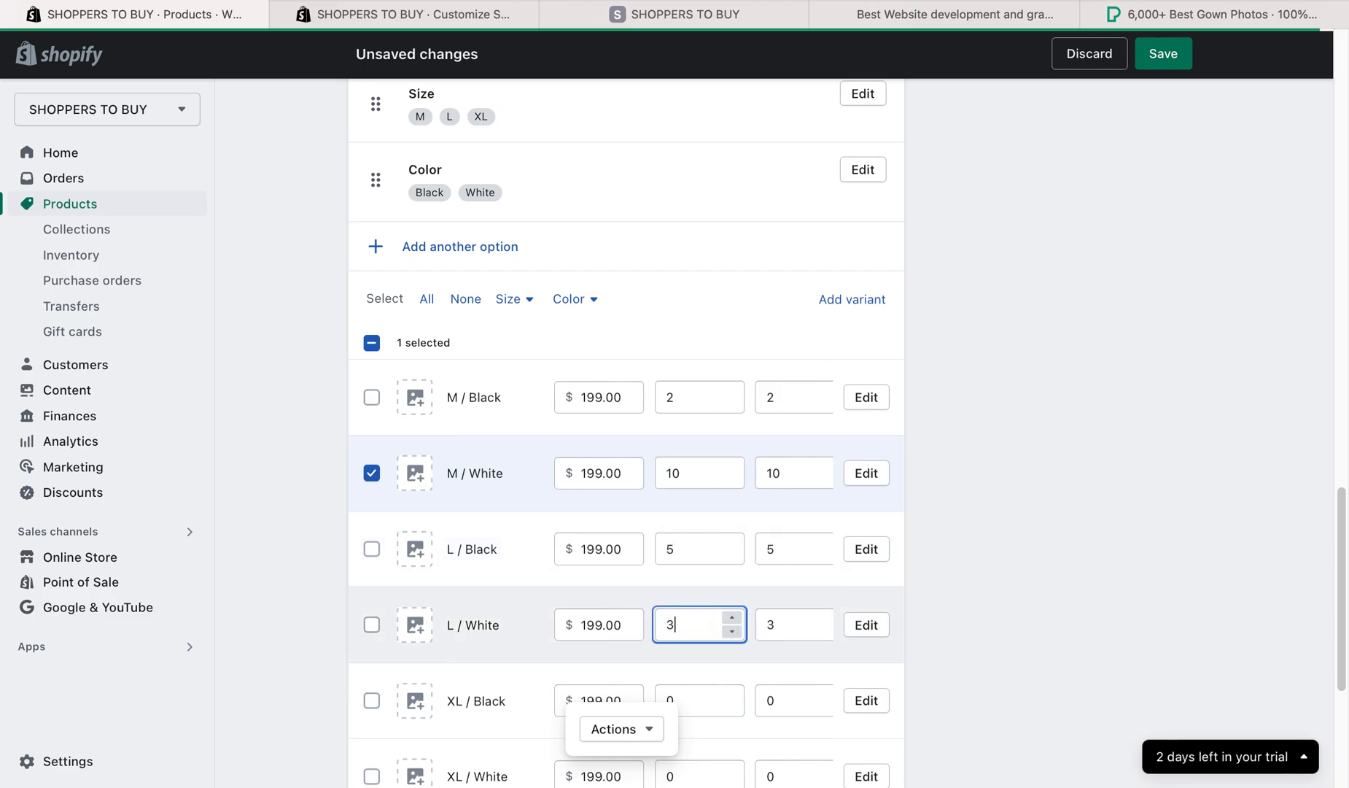
type("3")
scroll(653, 640, "down", 1)
left_click(700, 664)
left_click(651, 662)
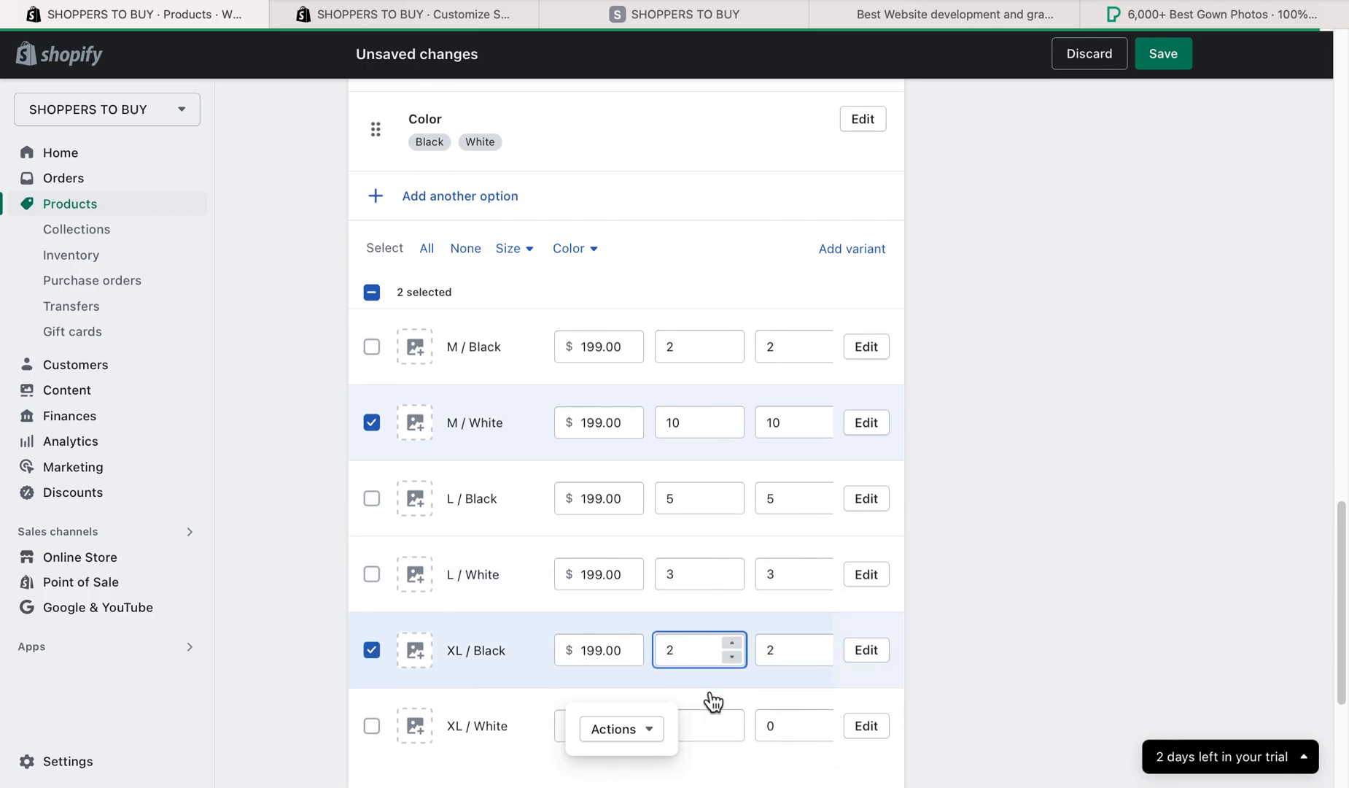
- Review the variant quantities and the product's title, description, pricing and inventory details
scroll(714, 701, "down", 1)
left_click(698, 679)
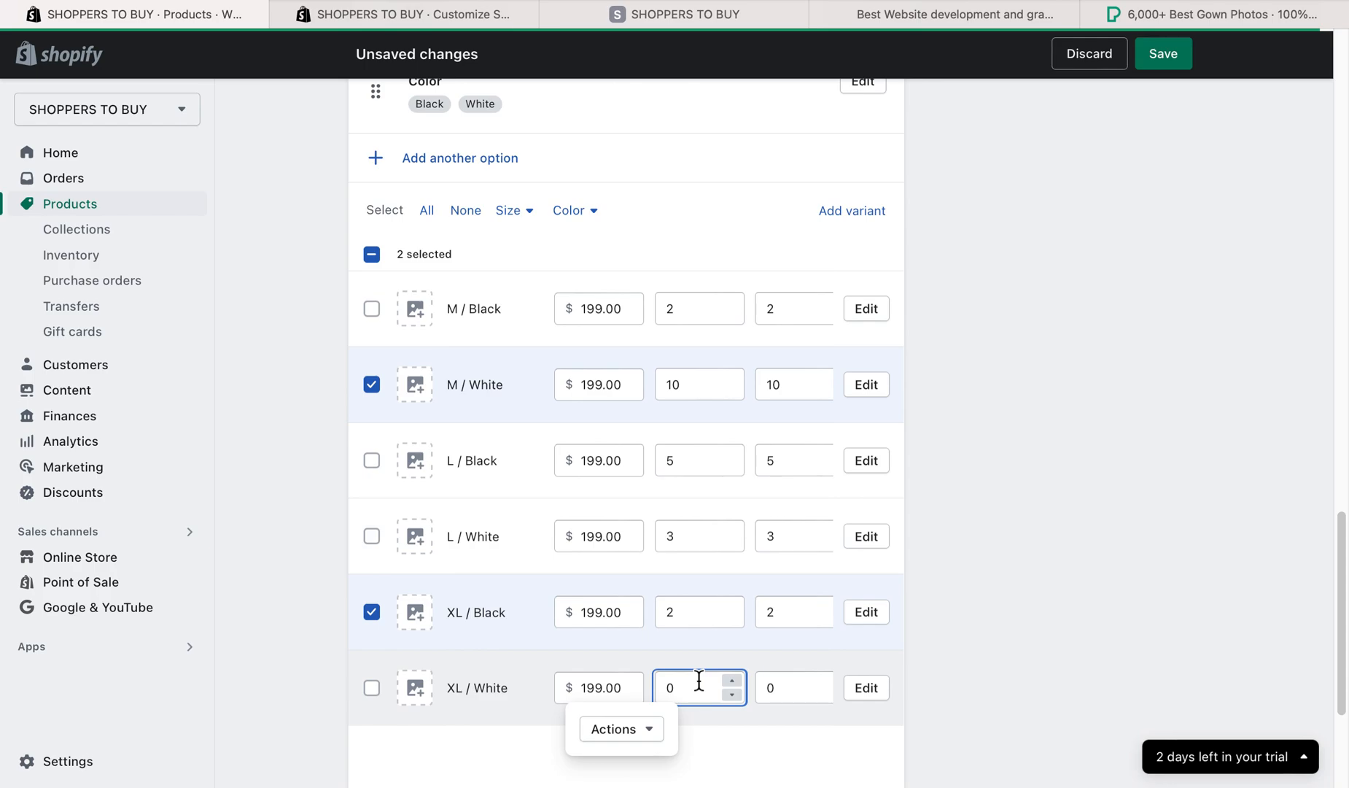
scroll(711, 629, "down", 4)
scroll(711, 629, "up", 1)
scroll(669, 439, "down", 1)
left_click(794, 523)
scroll(769, 561, "up", 5)
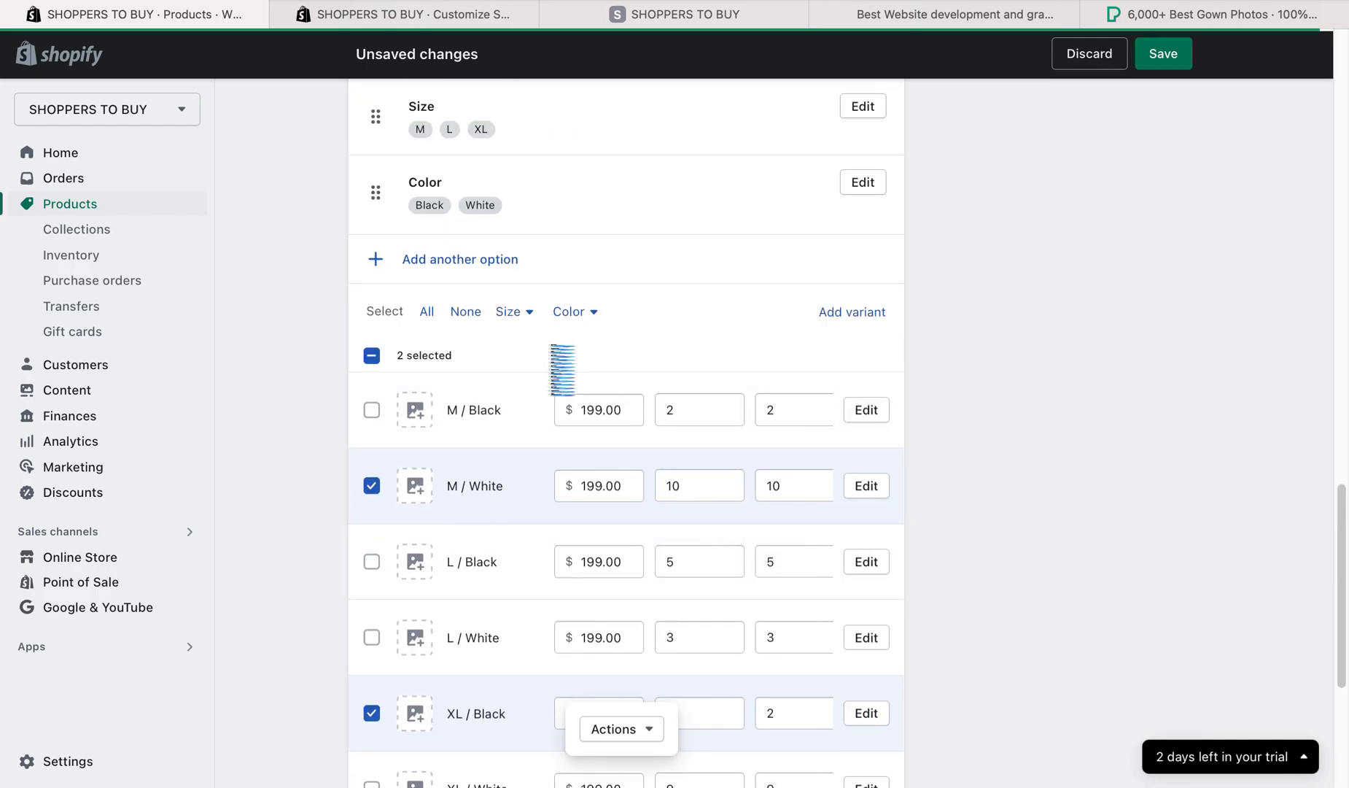
scroll(609, 485, "up", 1)
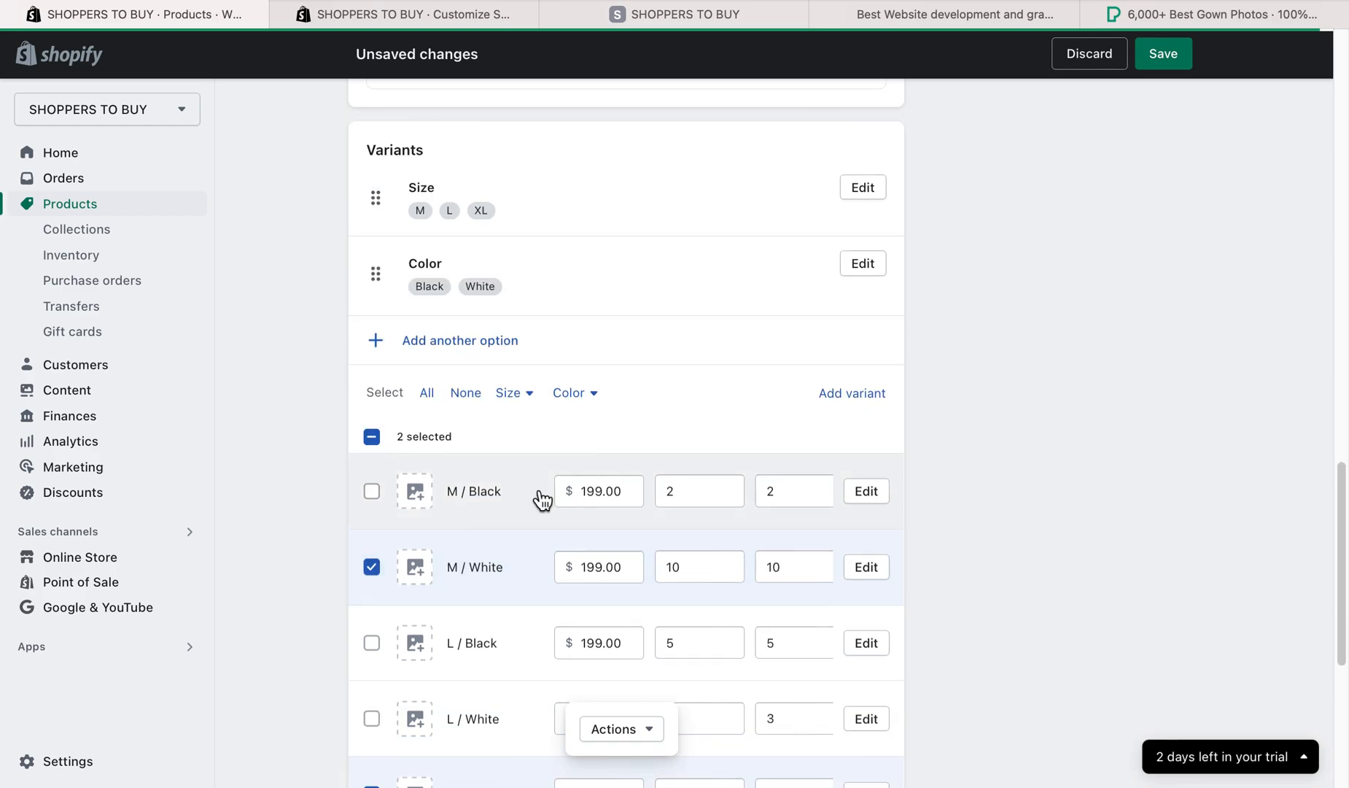
scroll(540, 500, "down", 1)
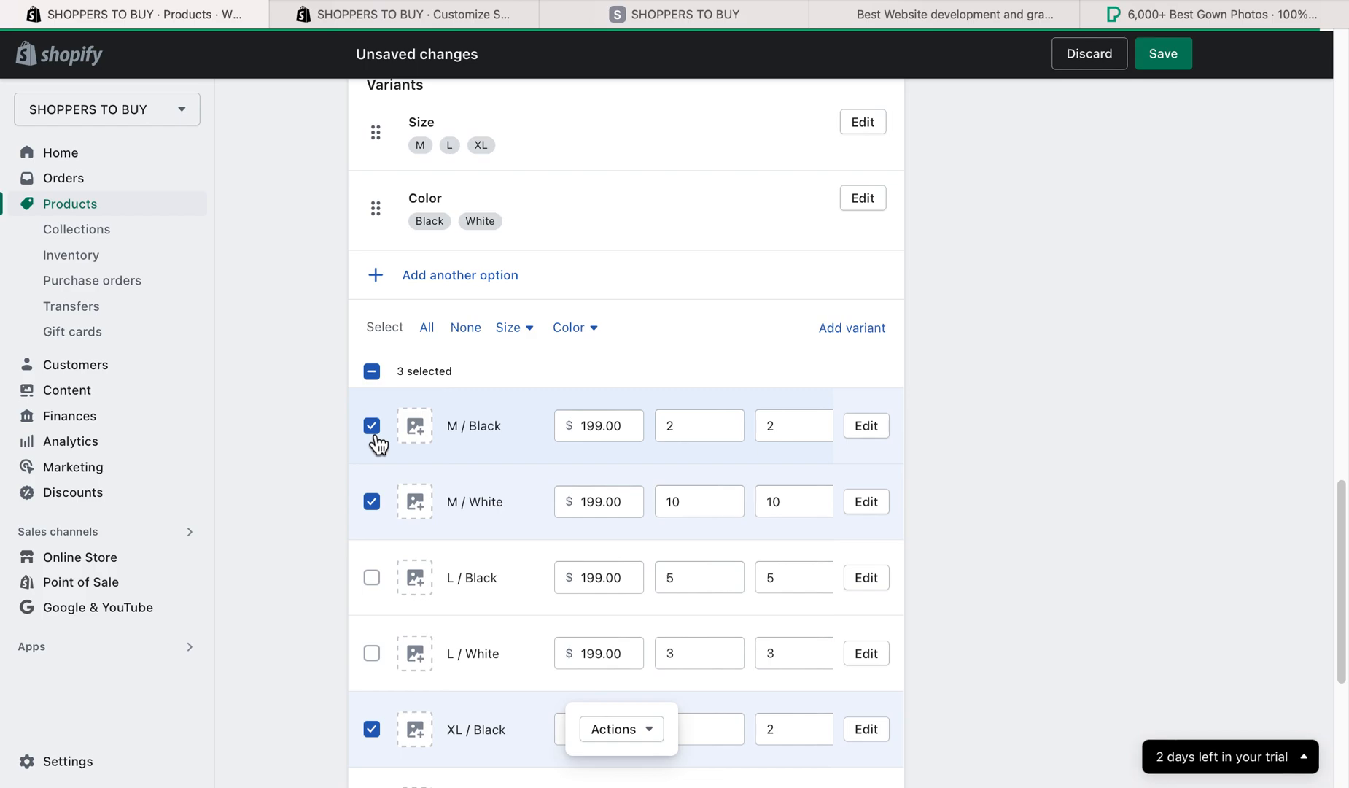
scroll(822, 334, "up", 15)
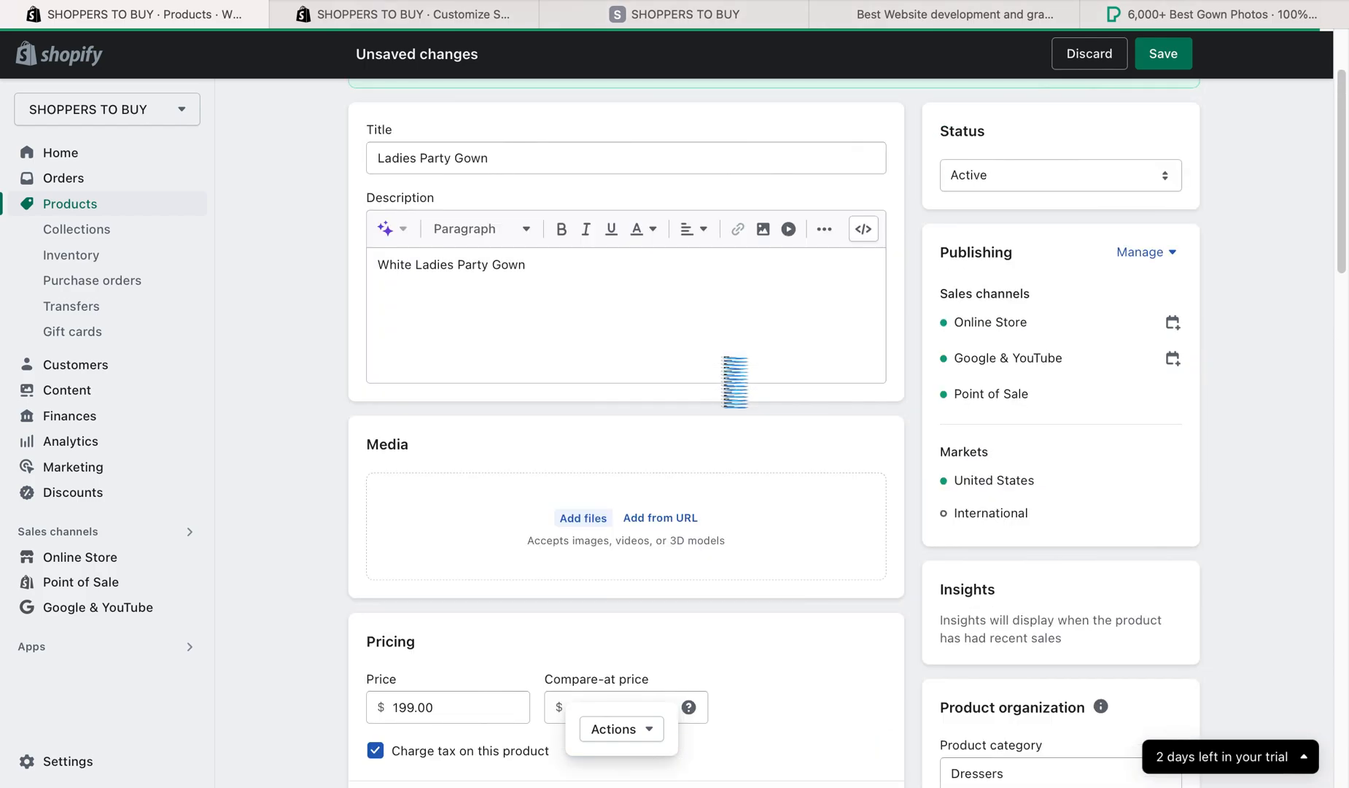
scroll(700, 352, "down", 8)
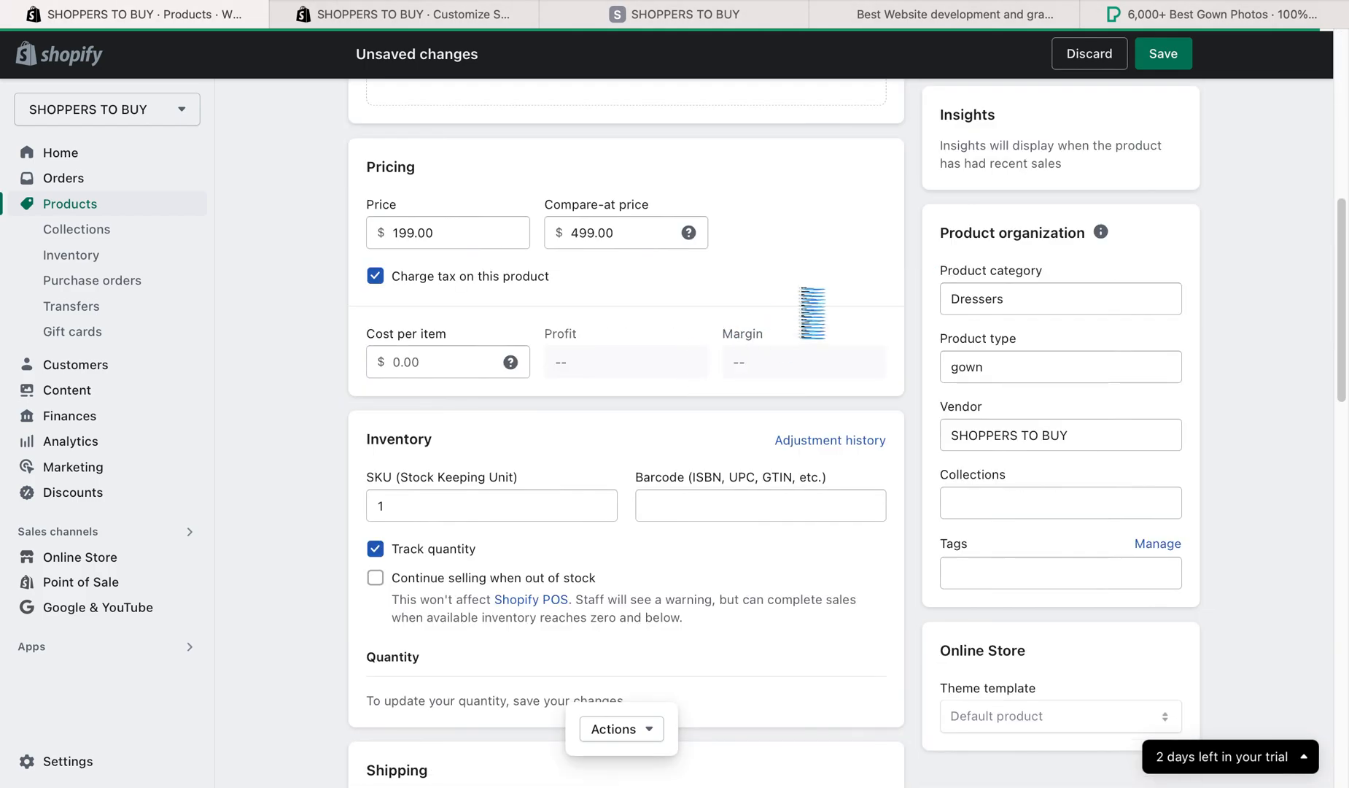
- Save the new Ladies Party Gown product with its pricing, inventory and variant details
left_click(1165, 70)
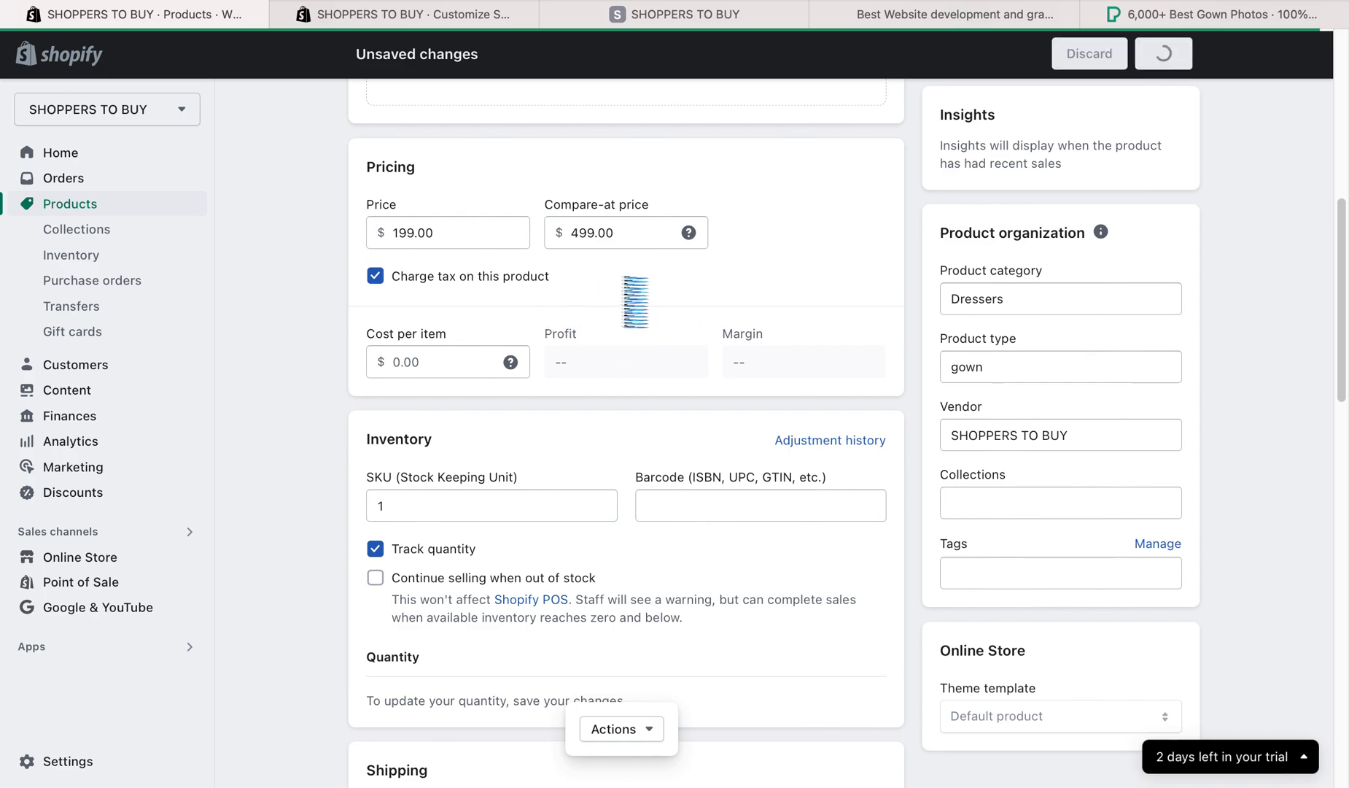
scroll(594, 448, "up", 4)
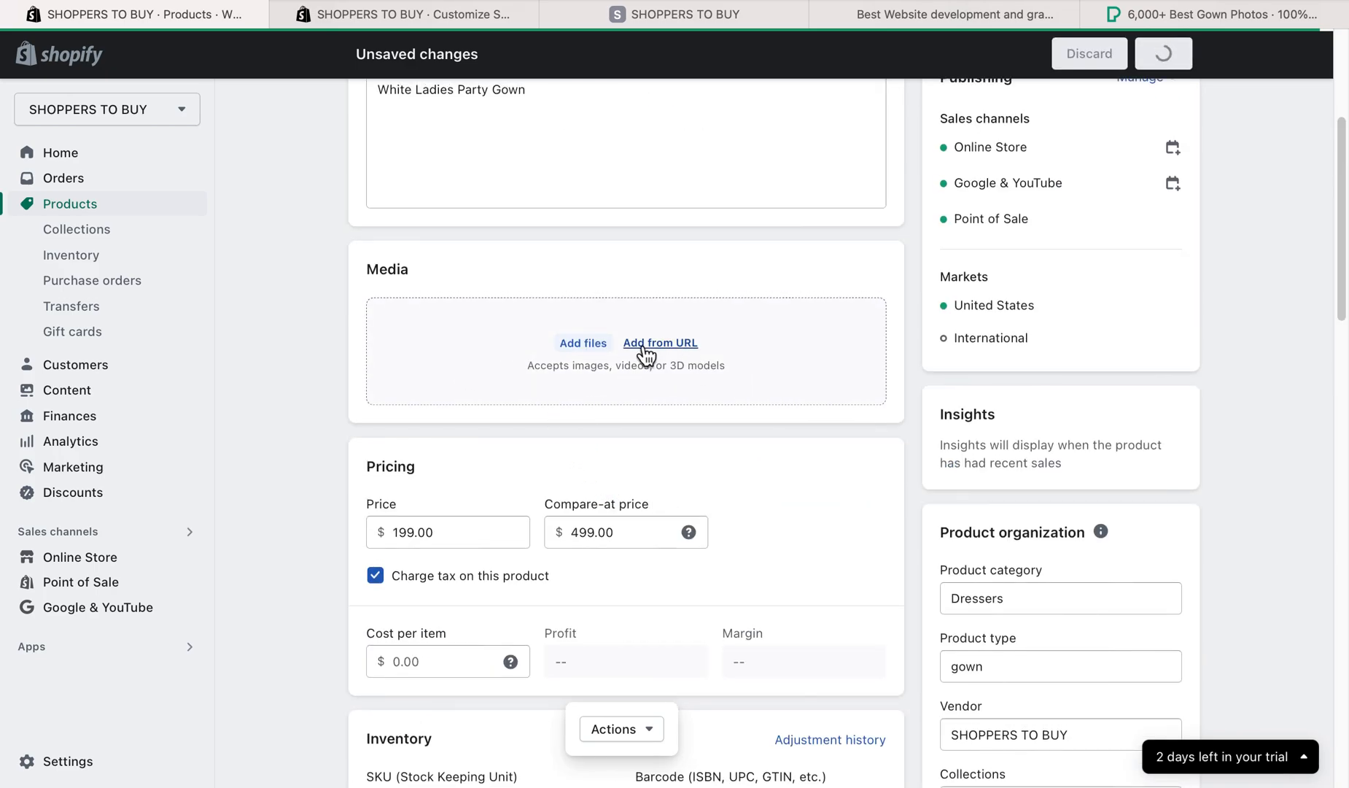
- Switch to the Pexels gown results and open the photo of the woman in a black gown against the leafy wall
left_click(1154, 15)
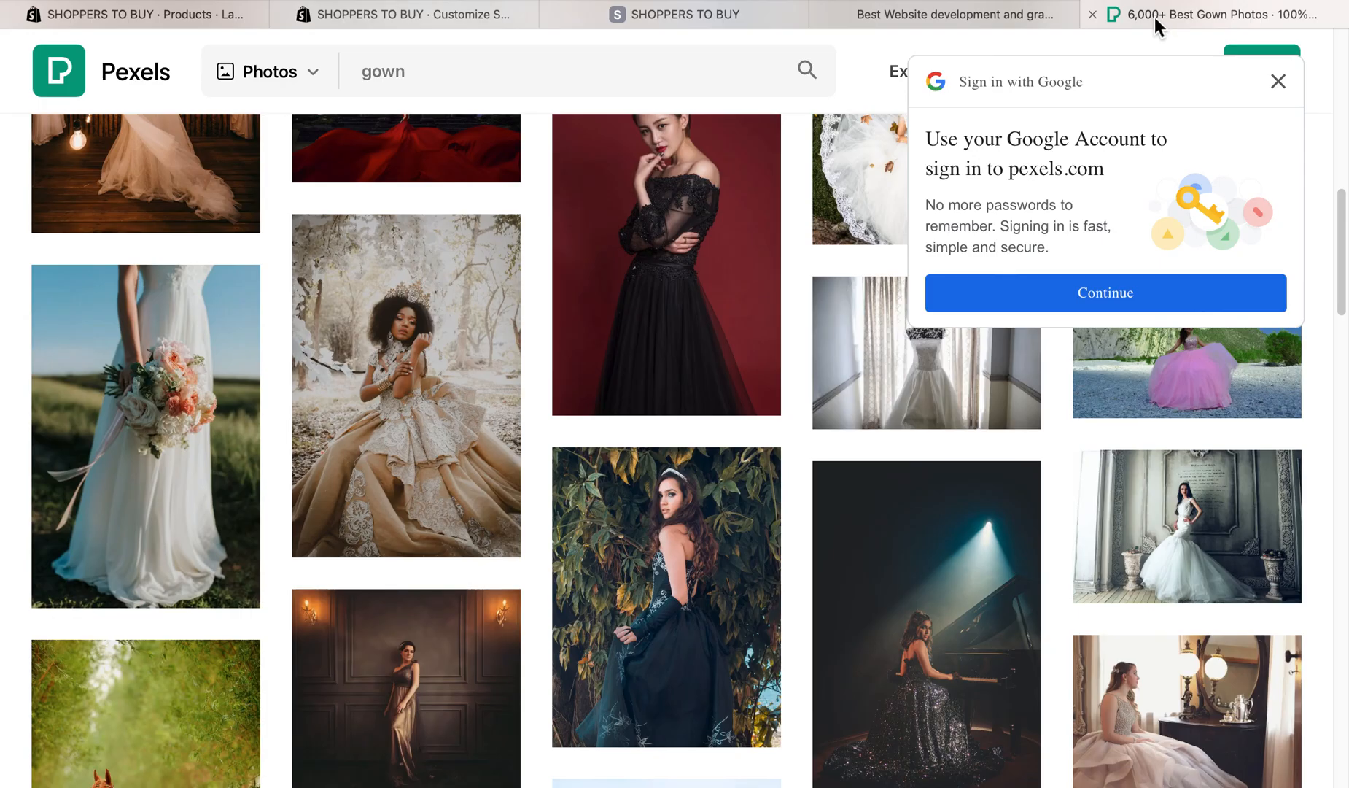
left_click(660, 511)
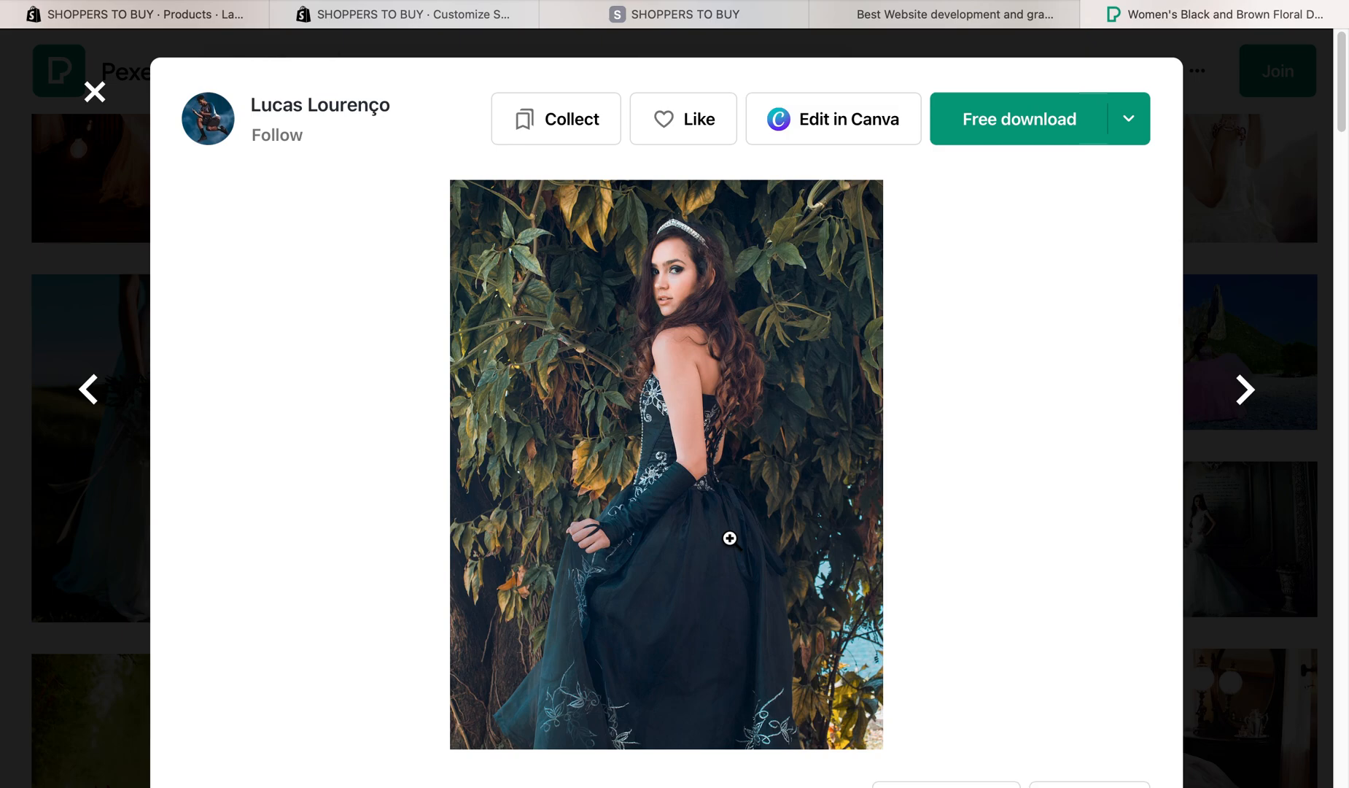
right_click(1066, 417)
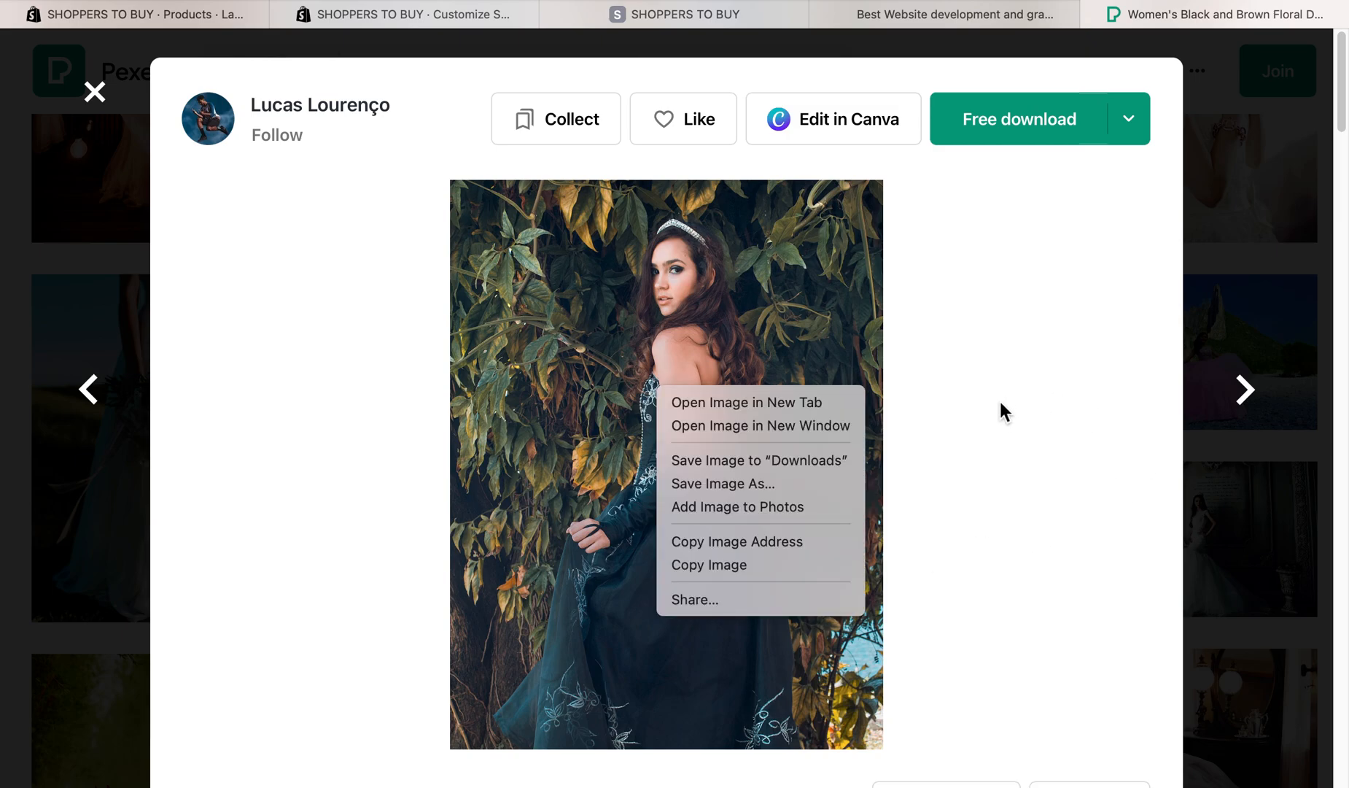
left_click(712, 565)
- Capture a screenshot cropped to the woman in the black gown, and close the enlarged photo
key("super+space")
type("sc")
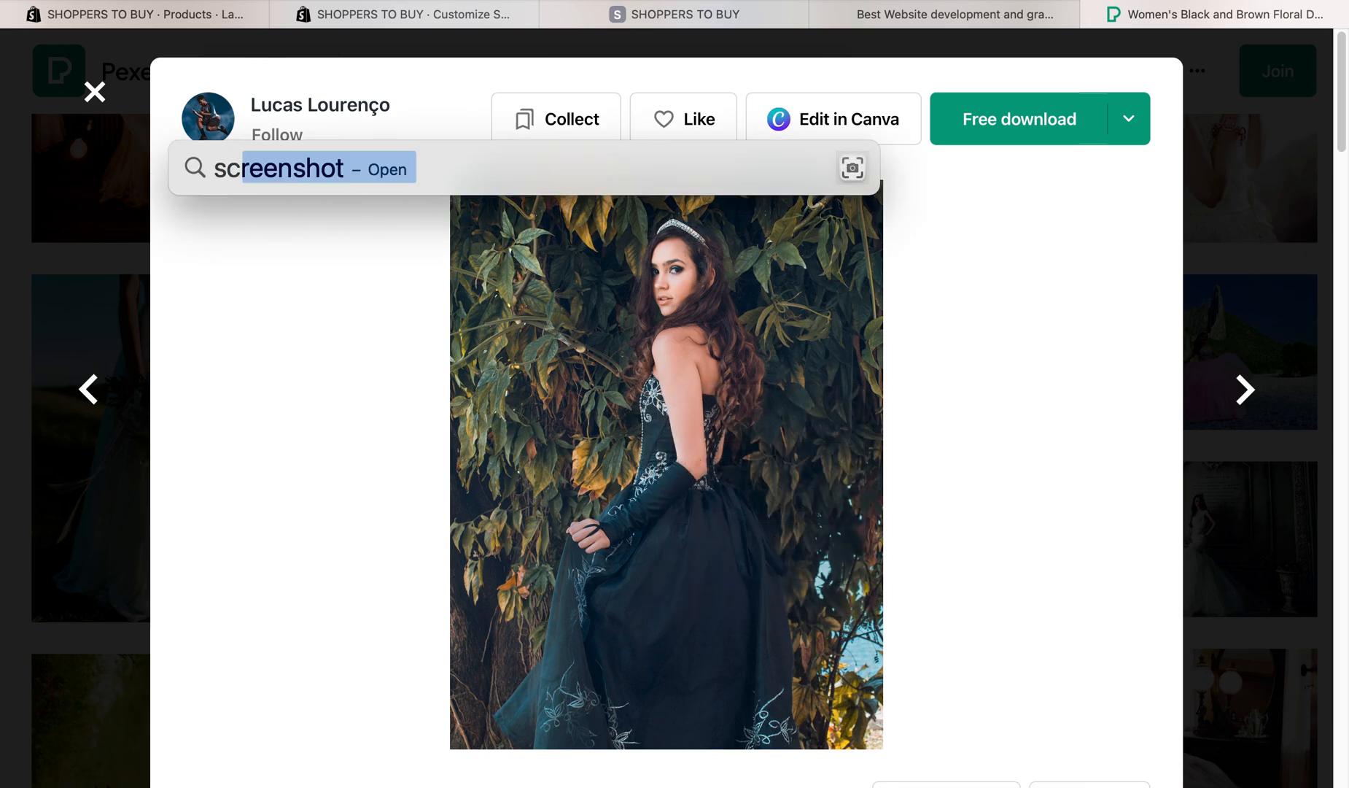
key("Return")
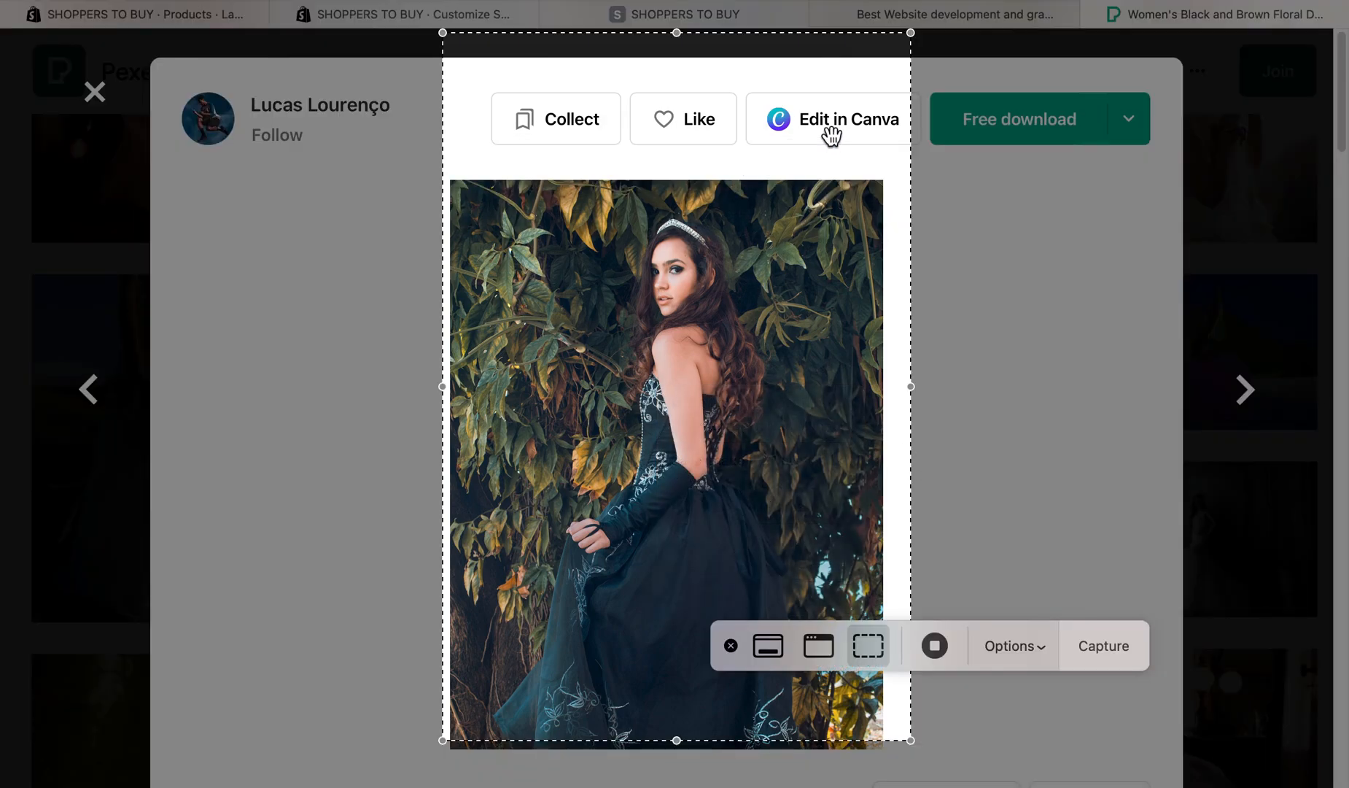
left_click_drag(914, 37, 838, 389)
left_click_drag(789, 506, 818, 348)
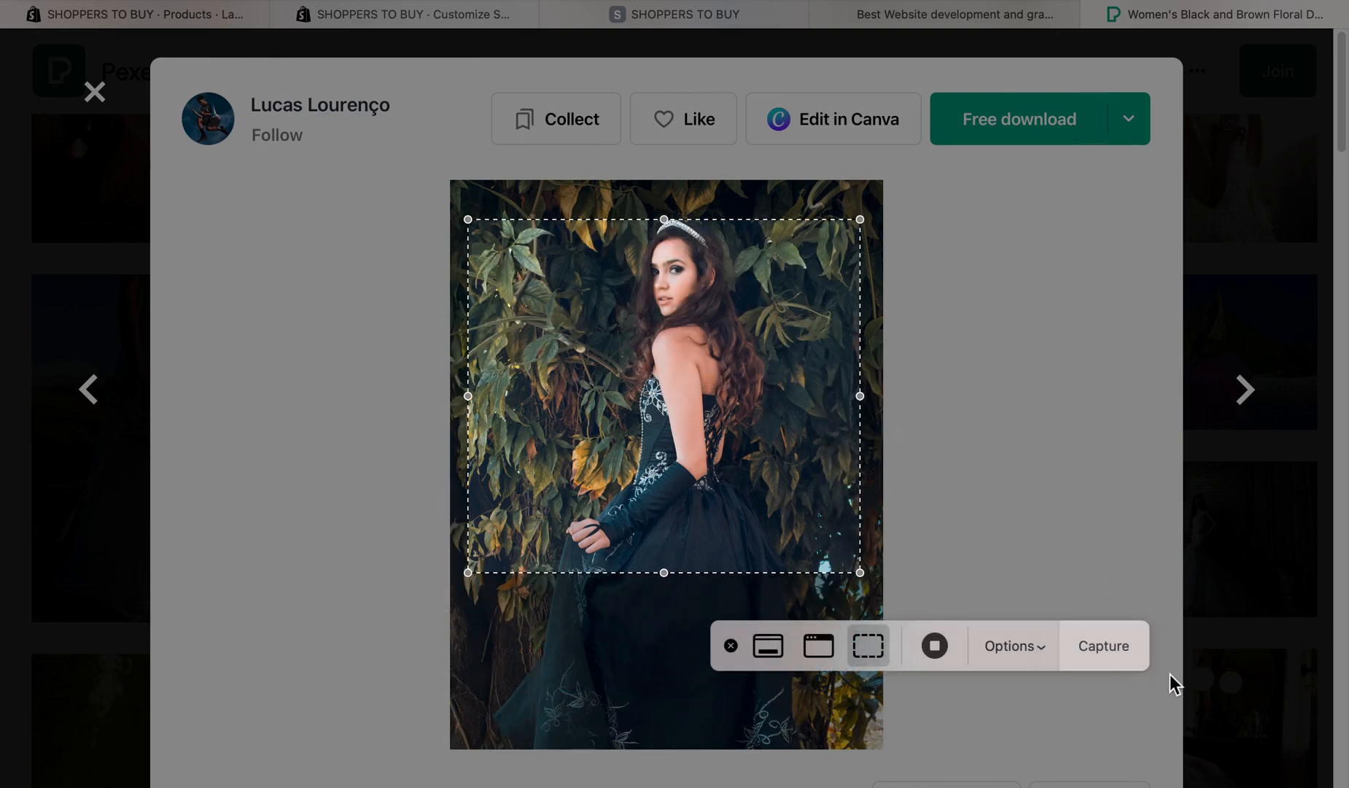
left_click(1104, 646)
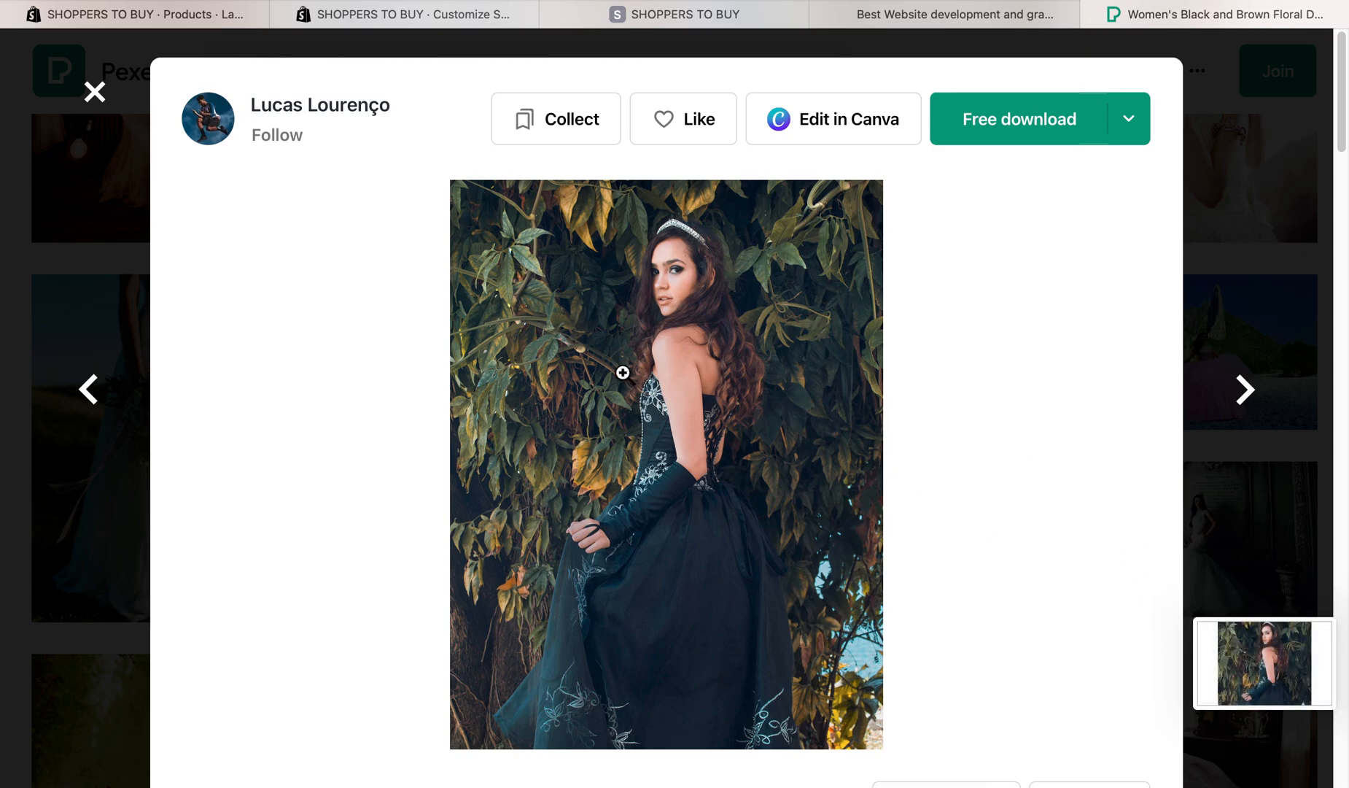
key("Escape")
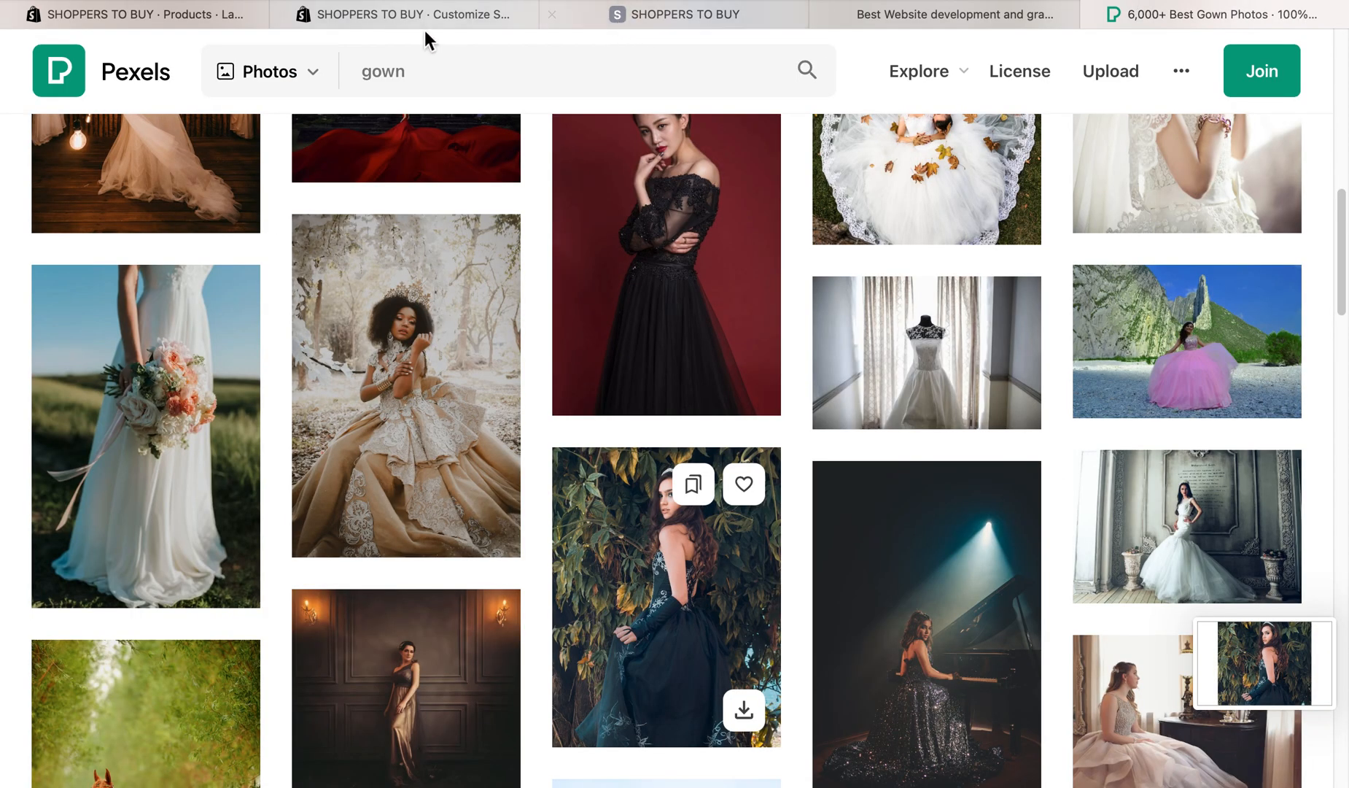
- Return to the Shopify product and try to upload the newly captured black gown screenshot from Downloads as its media
left_click(365, 21)
left_click(226, 14)
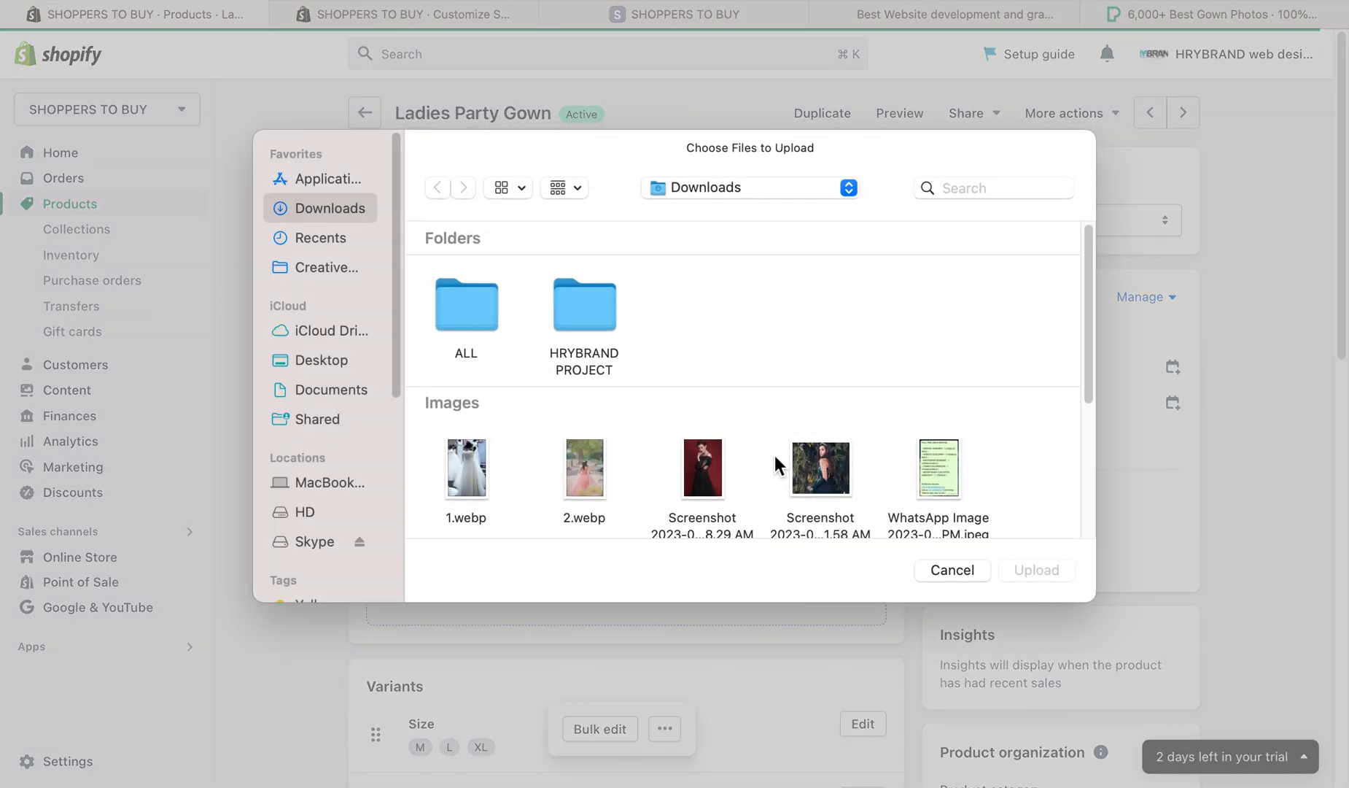
left_click(812, 464)
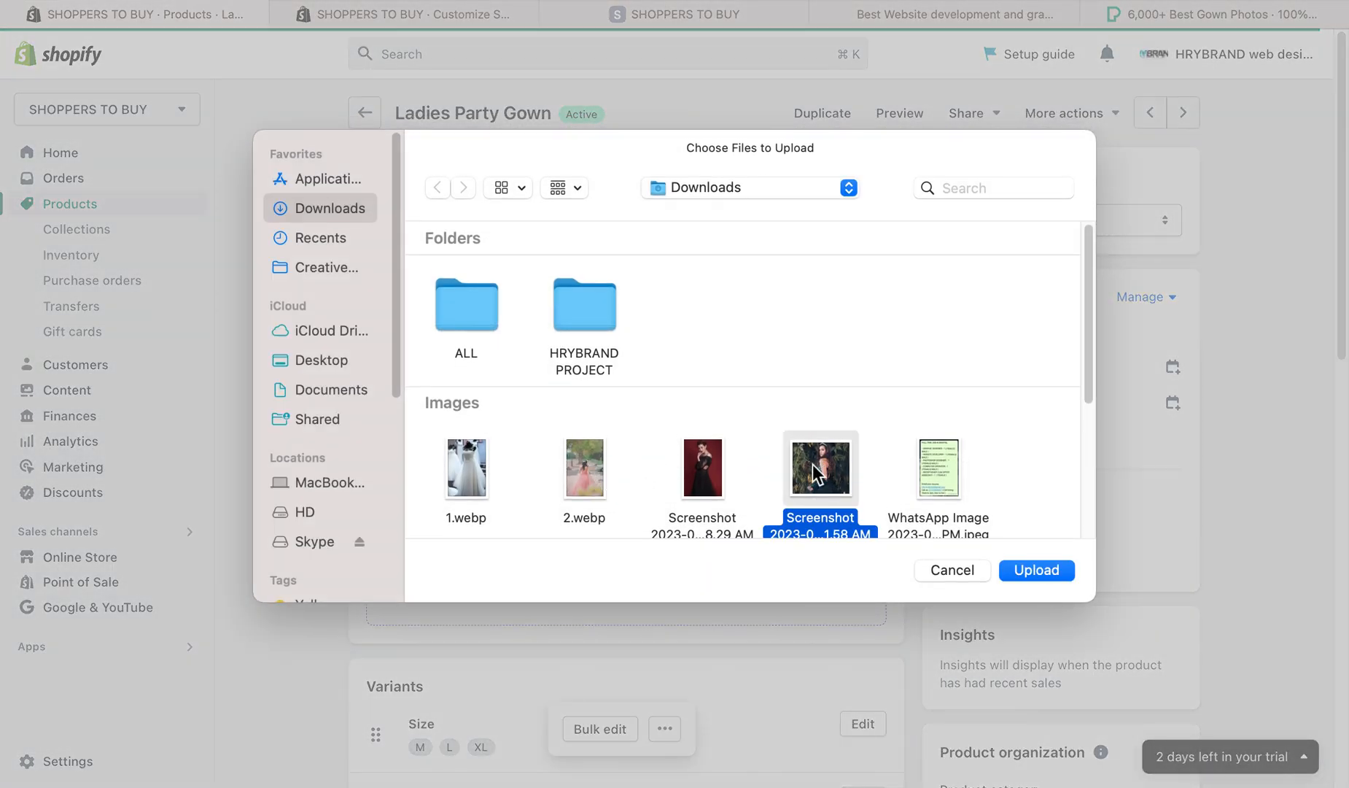
key("space")
key("space")
left_click(1039, 571)
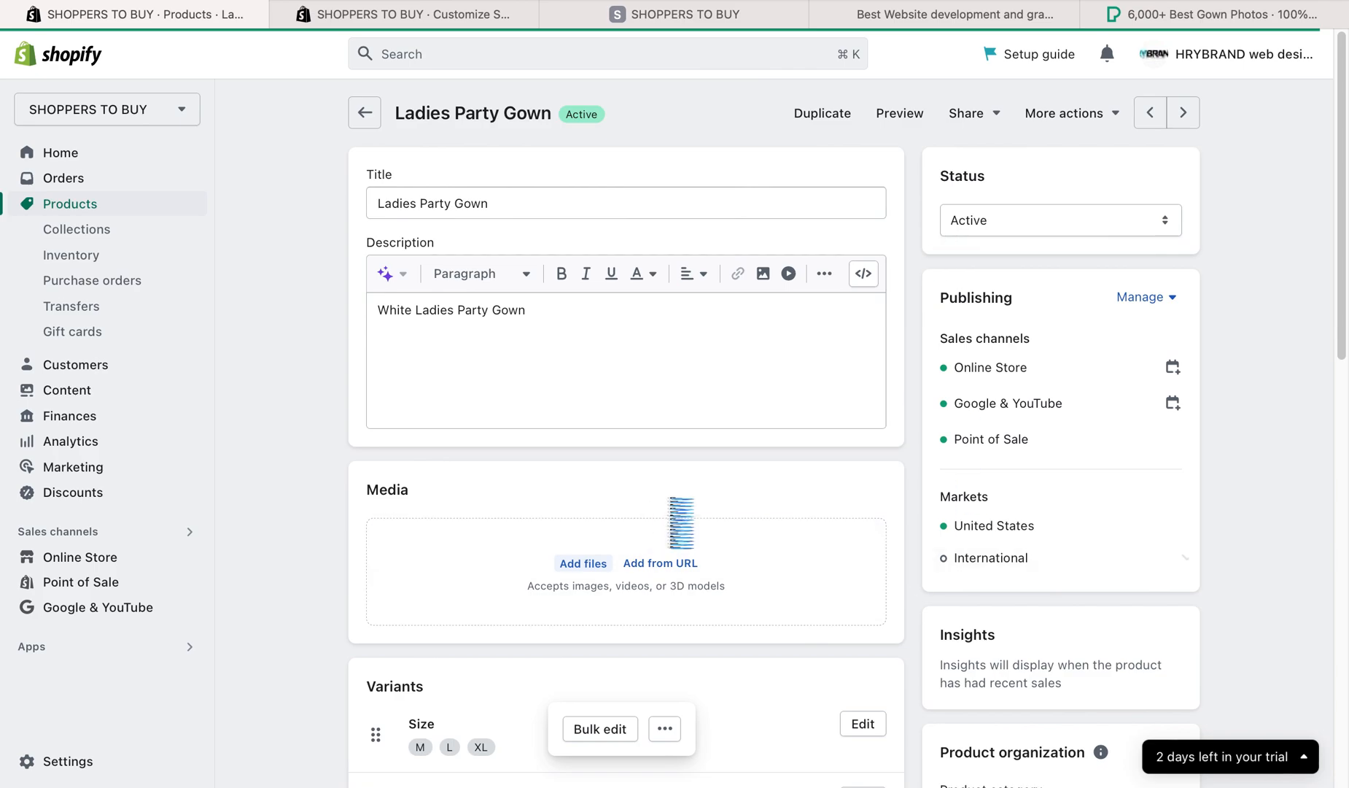
- Reopen Ladies Party Gown from the product list and check its media and variants
scroll(946, 332, "down", 20)
scroll(946, 343, "up", 20)
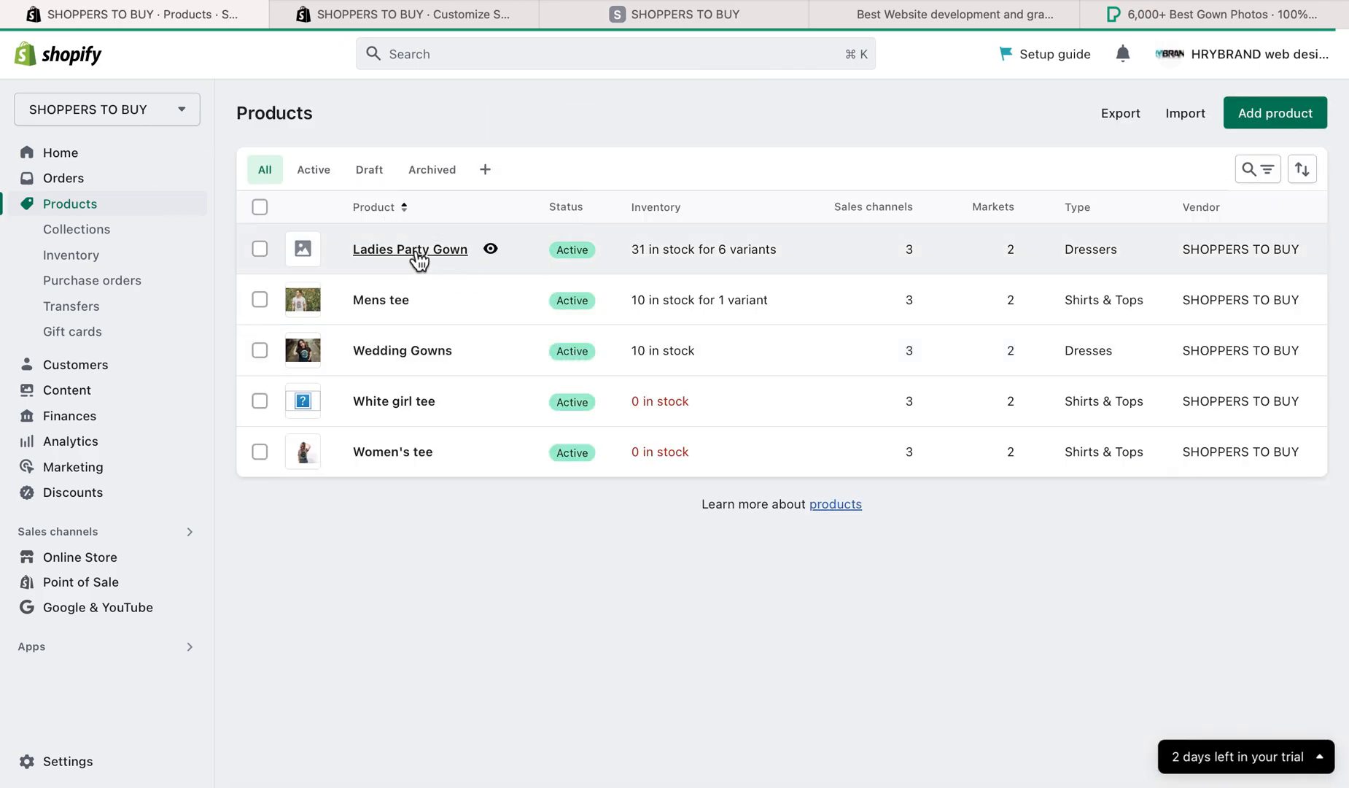
left_click(419, 252)
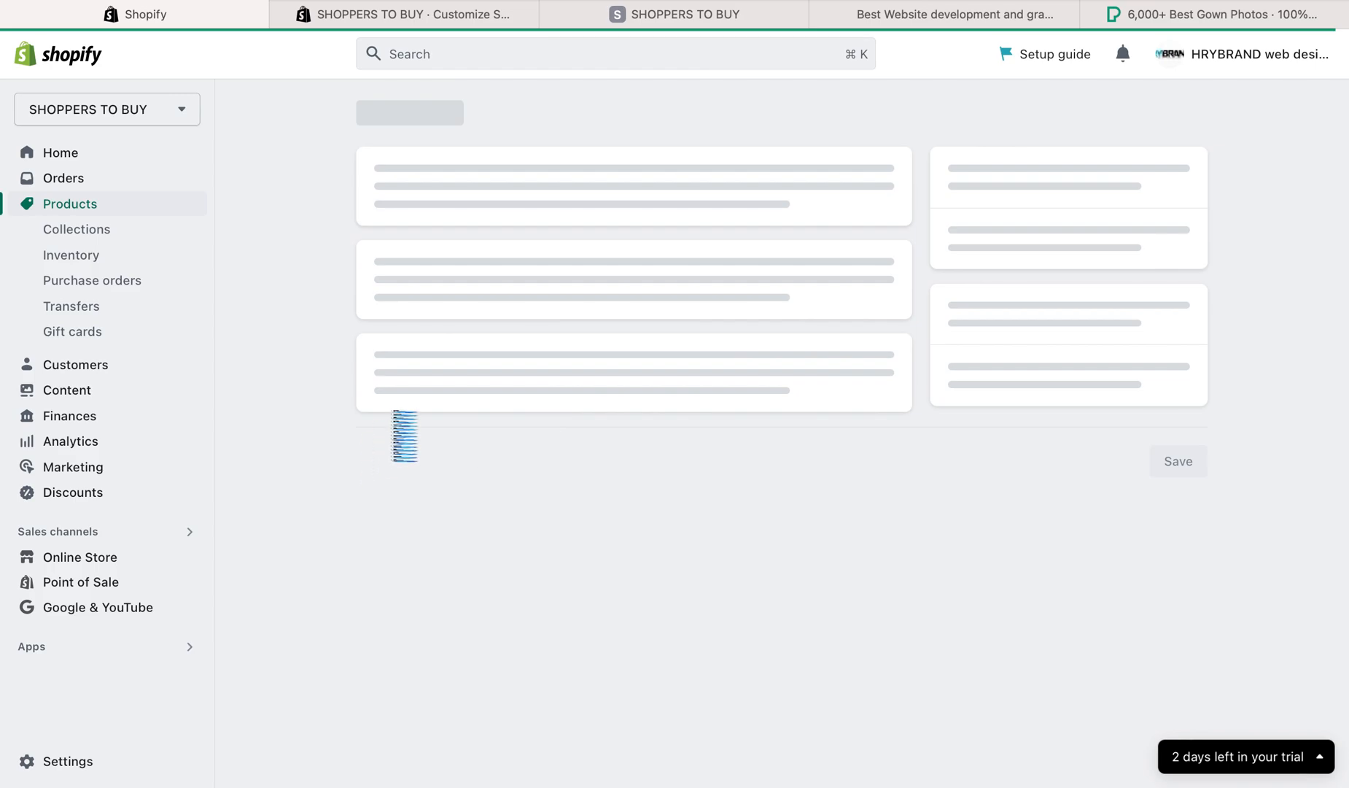
scroll(318, 452, "down", 5)
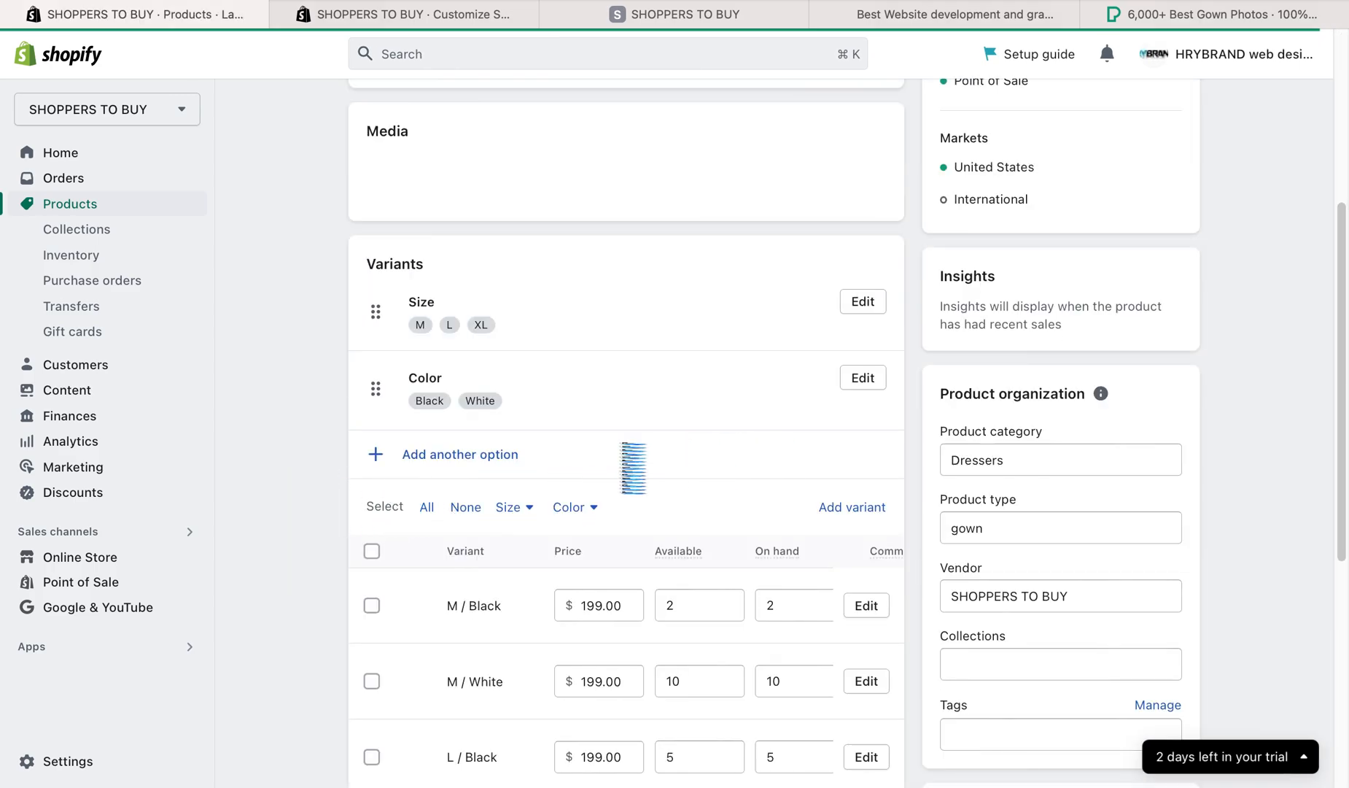
scroll(583, 482, "down", 4)
scroll(539, 505, "up", 9)
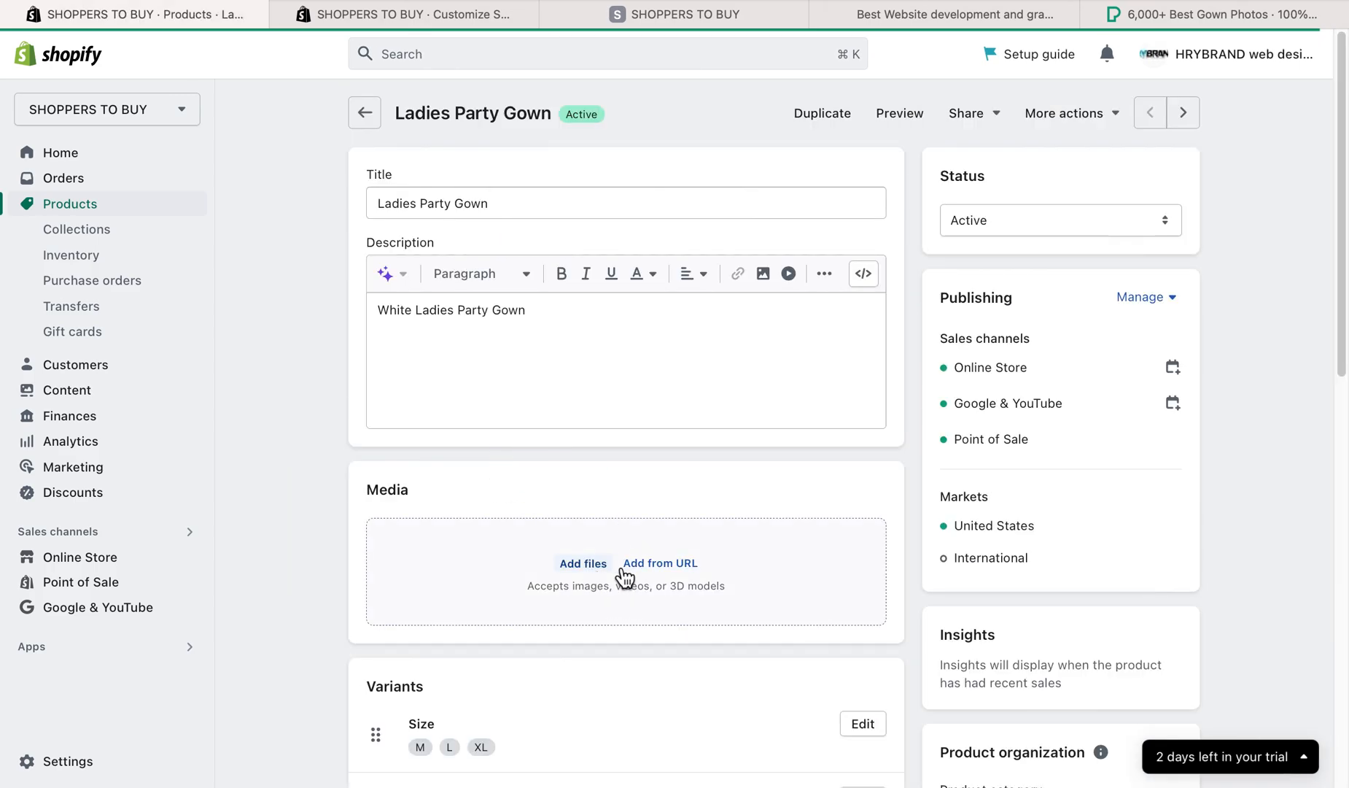
- Try again to add the black gown screenshot to the product media, and return to the product list
left_click(594, 566)
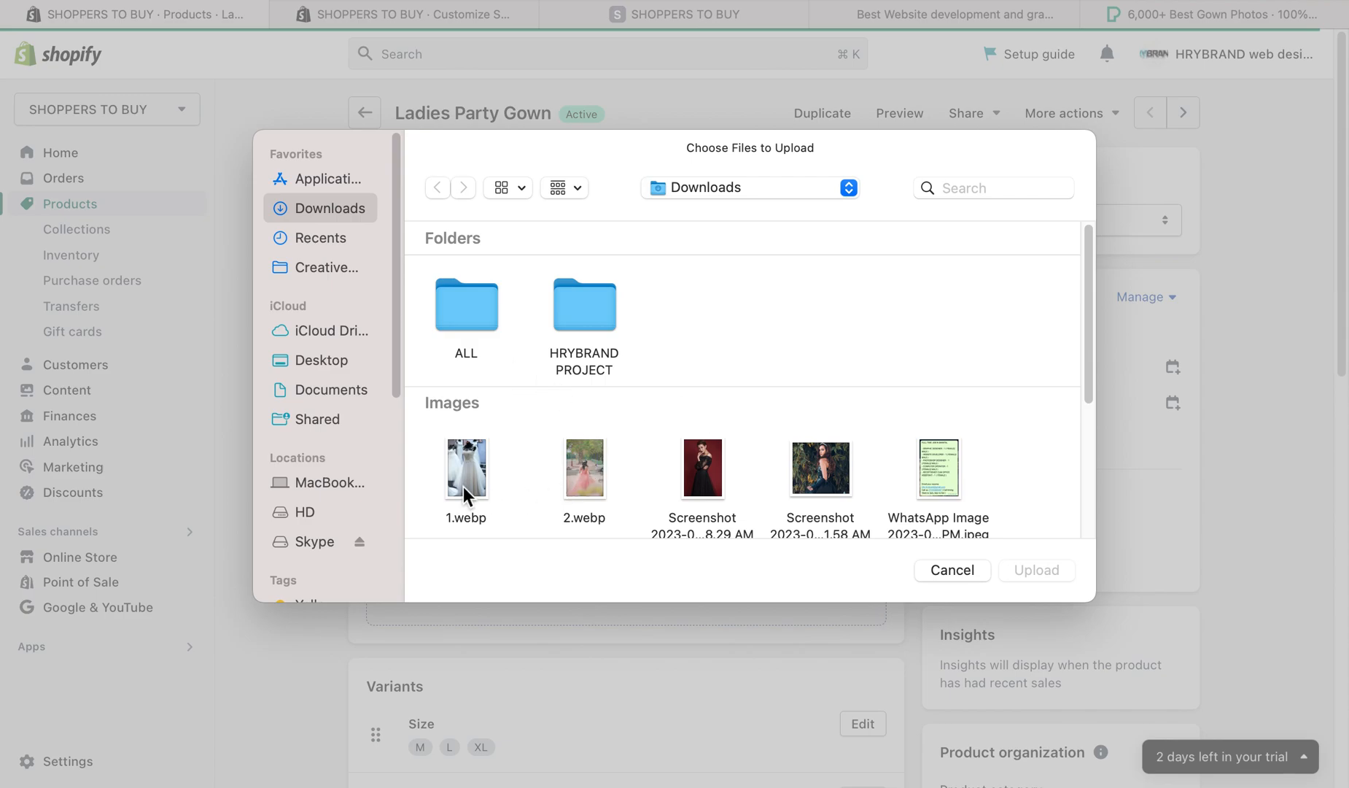
left_click(819, 467)
left_click(1037, 570)
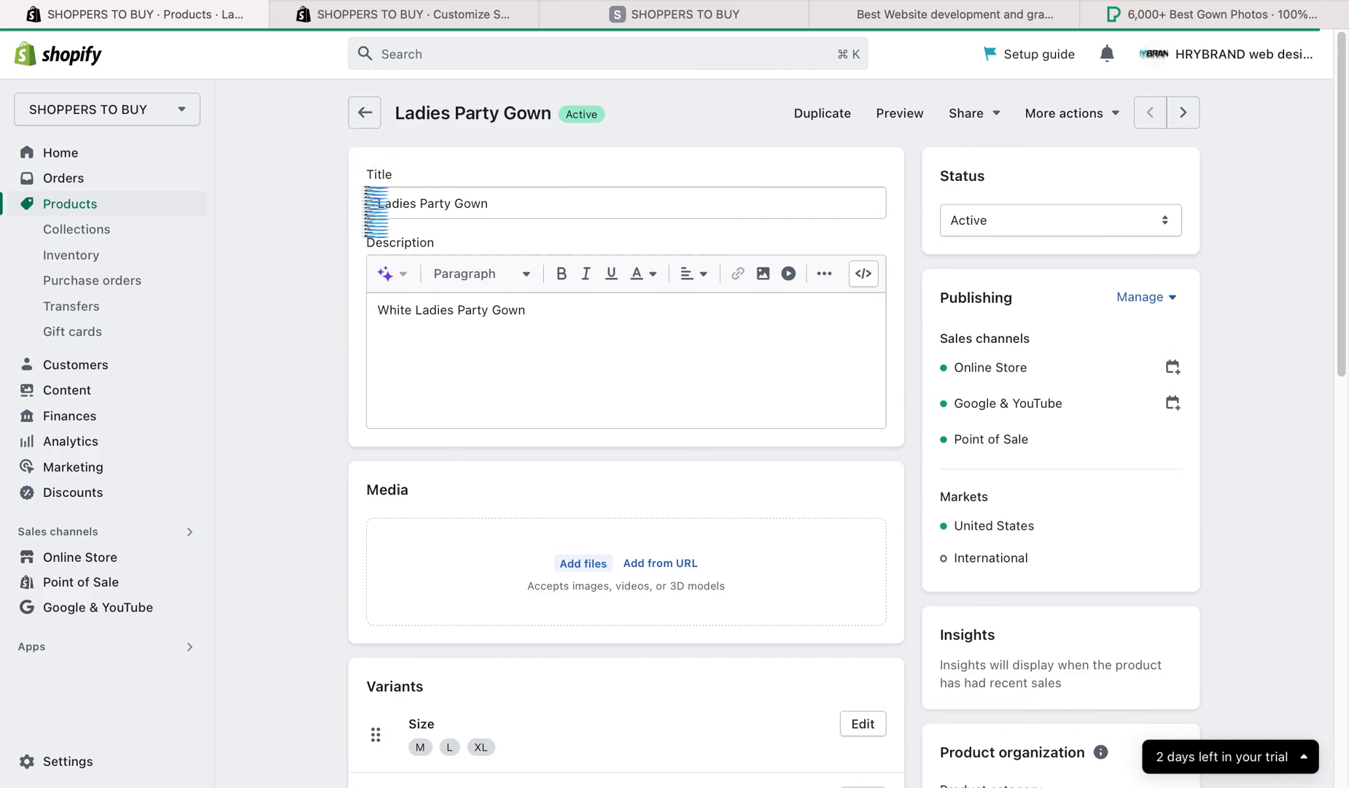
left_click(364, 112)
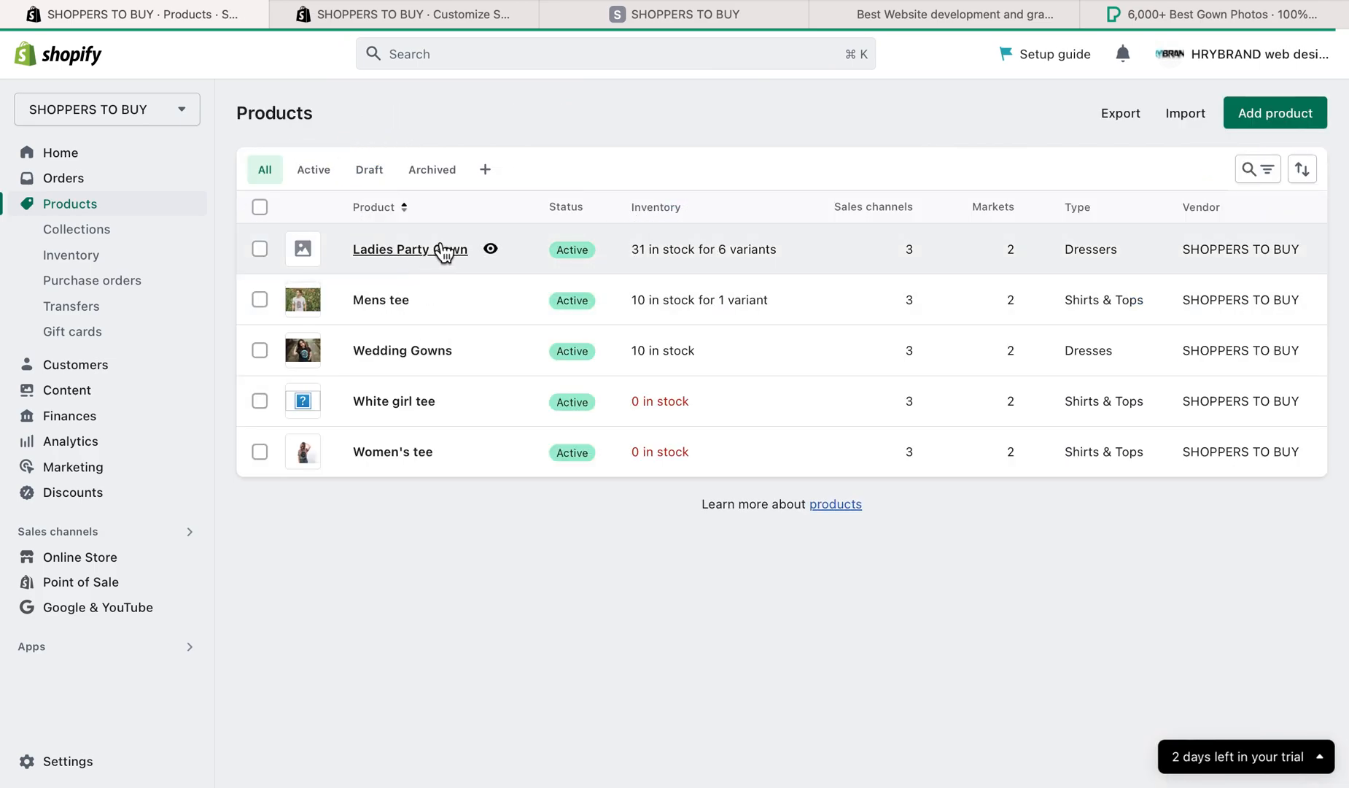
- Create and save a manual collection titled Women's Party Gown, and return to the collections list
left_click(86, 232)
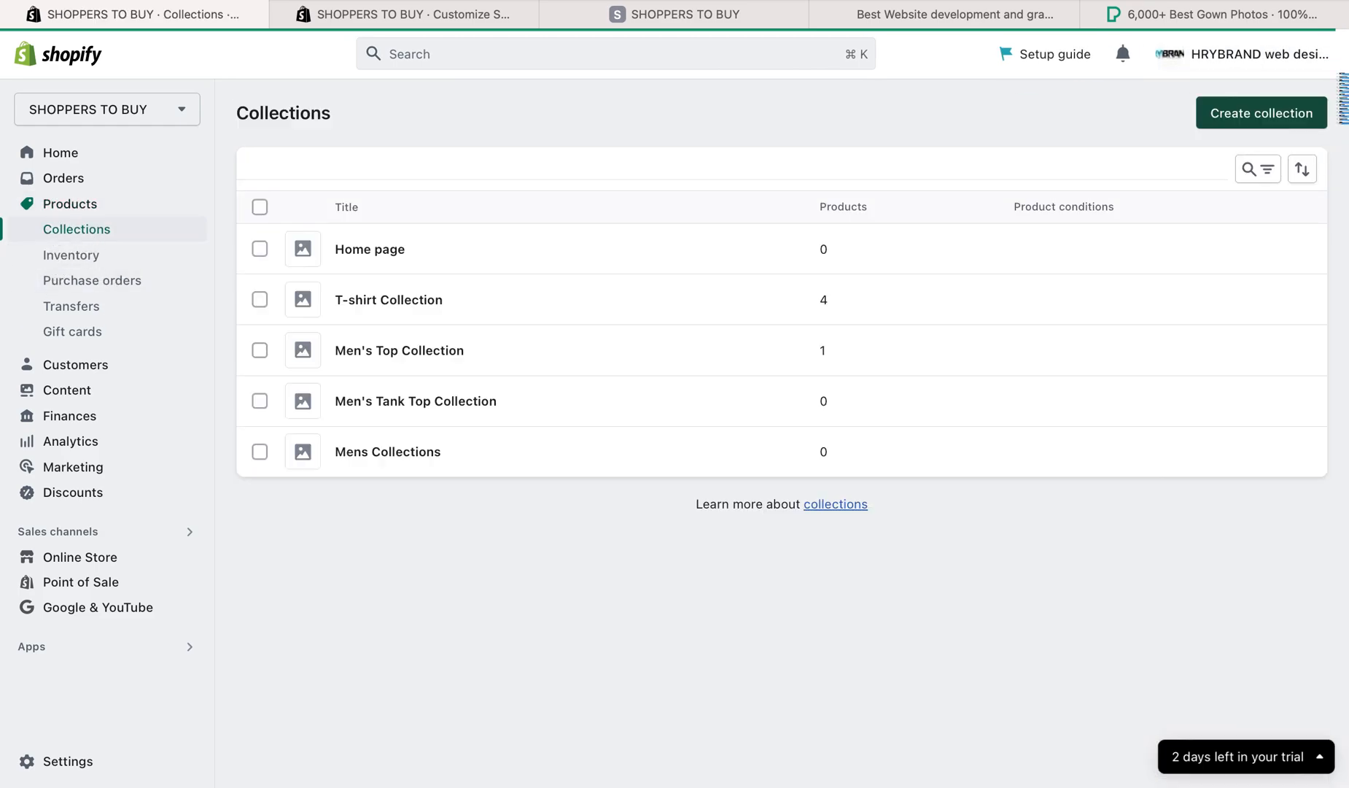
left_click(1282, 111)
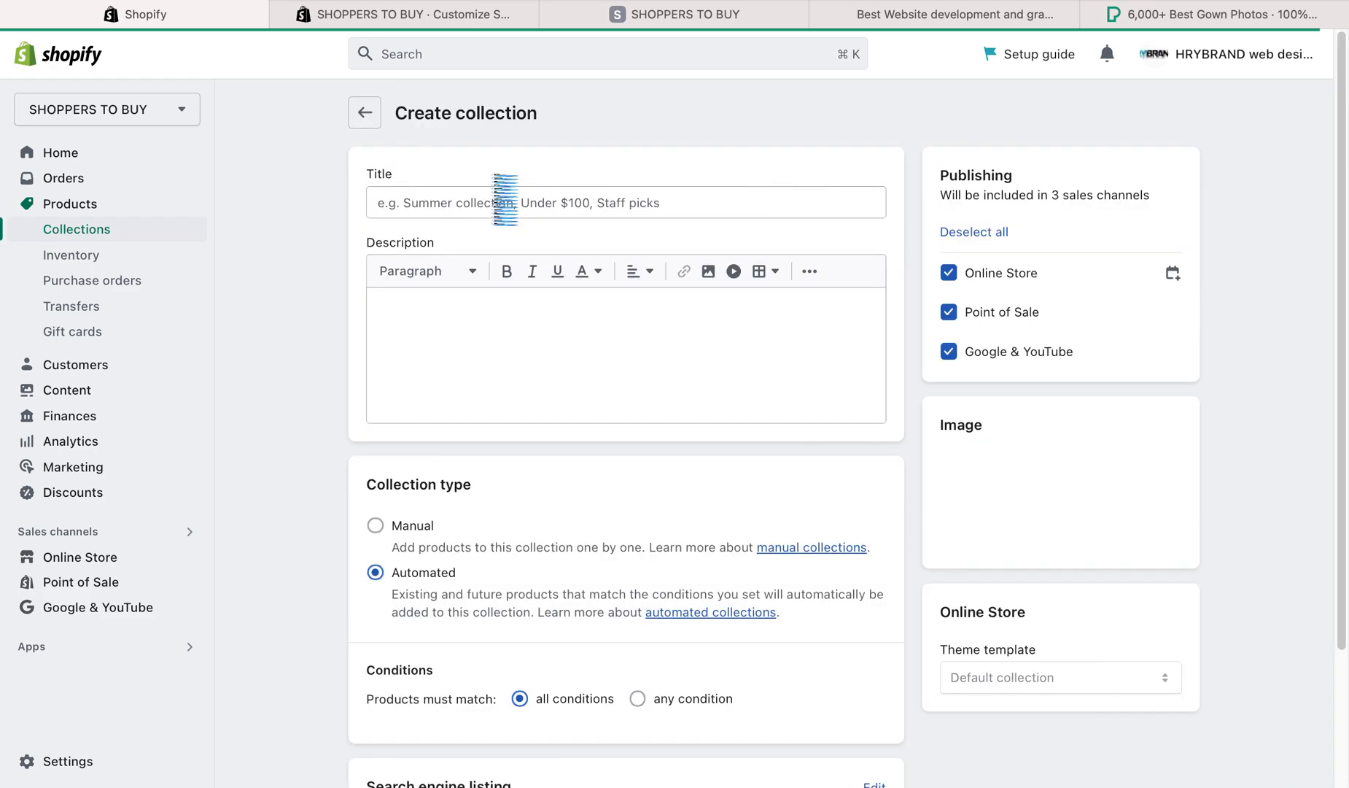
left_click(465, 204)
type("Women's Party Gown")
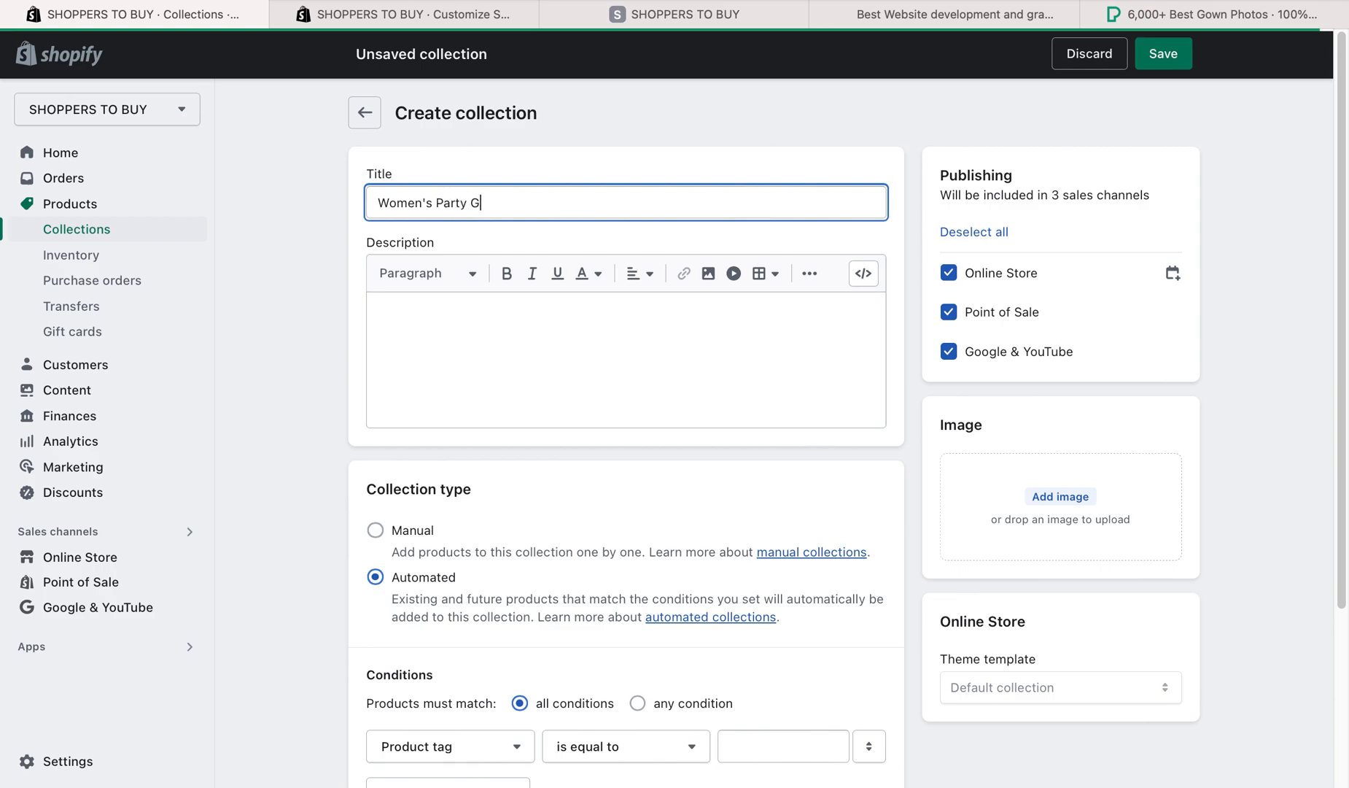
left_click(381, 530)
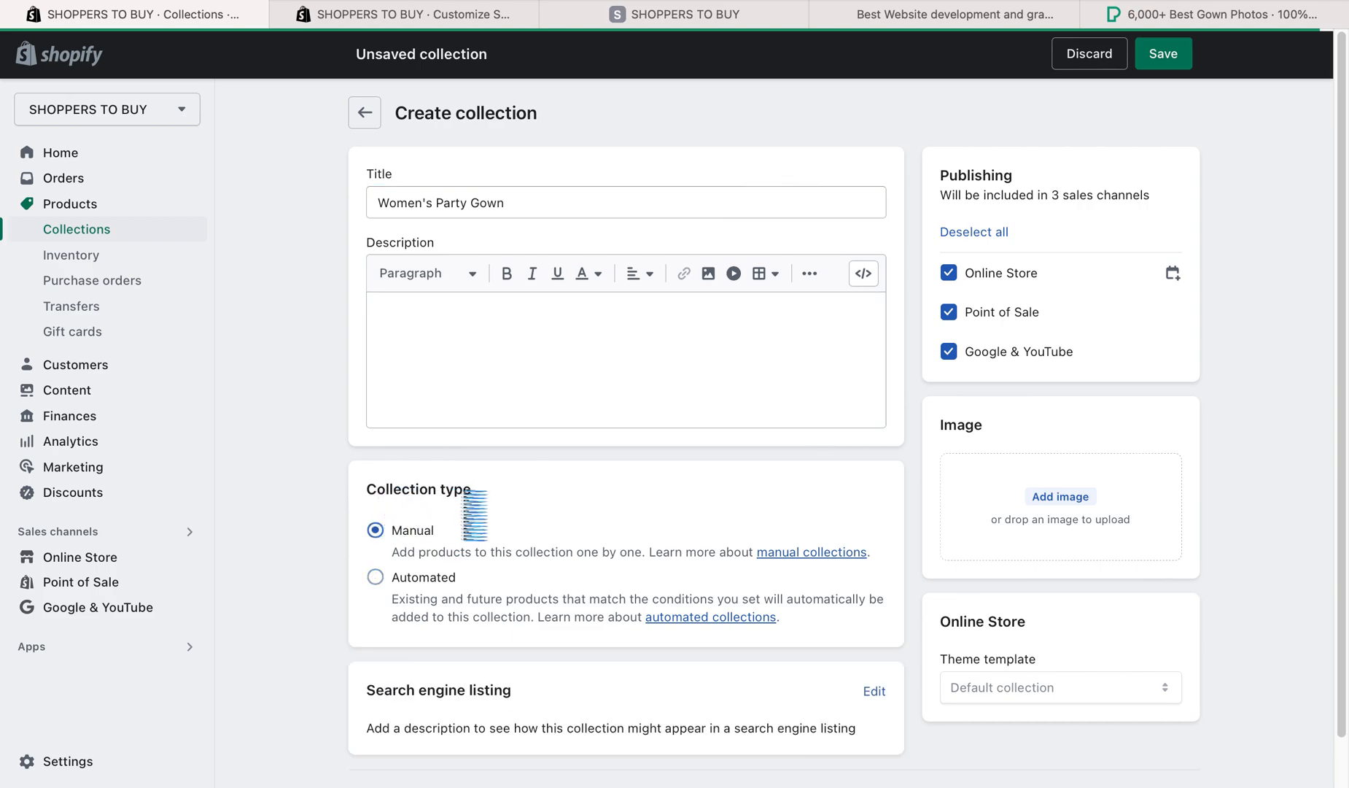
left_click(1162, 58)
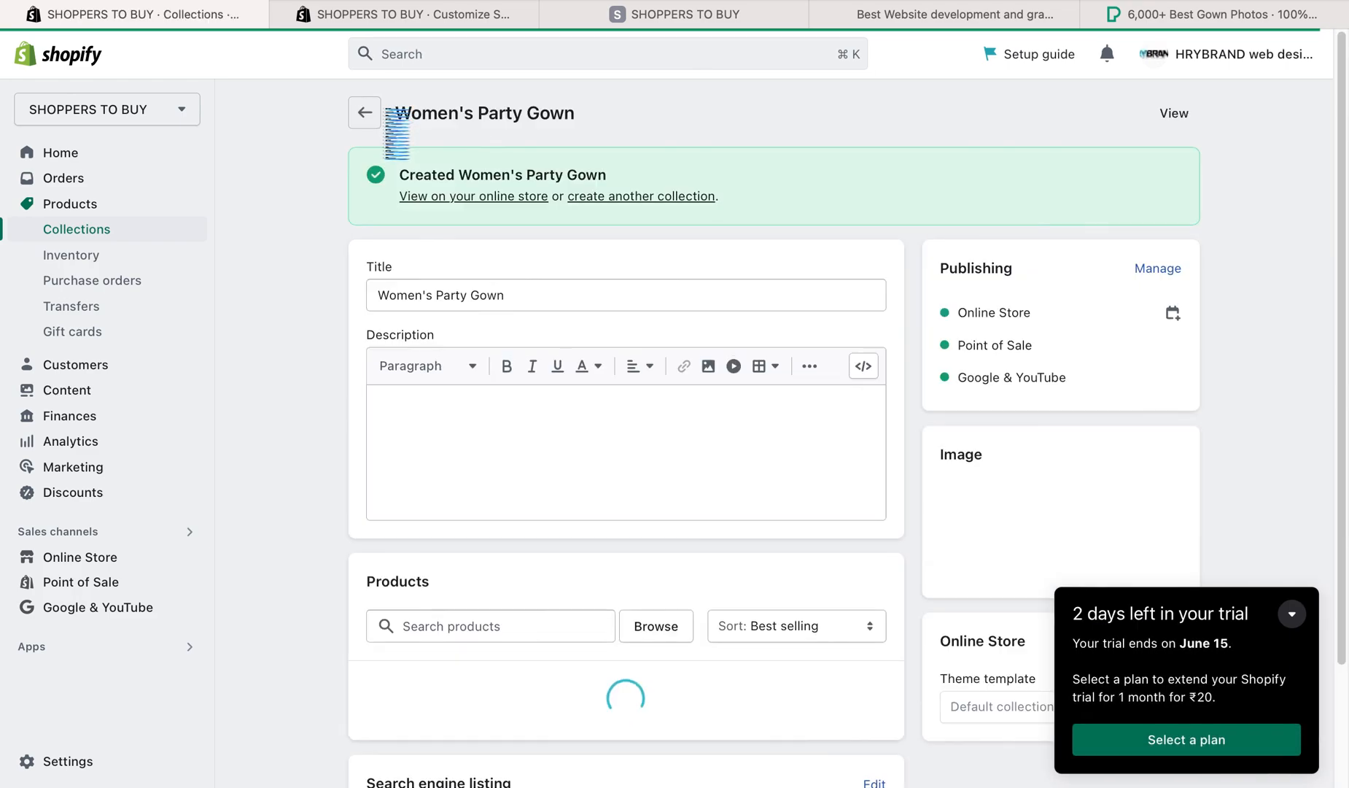
left_click(50, 229)
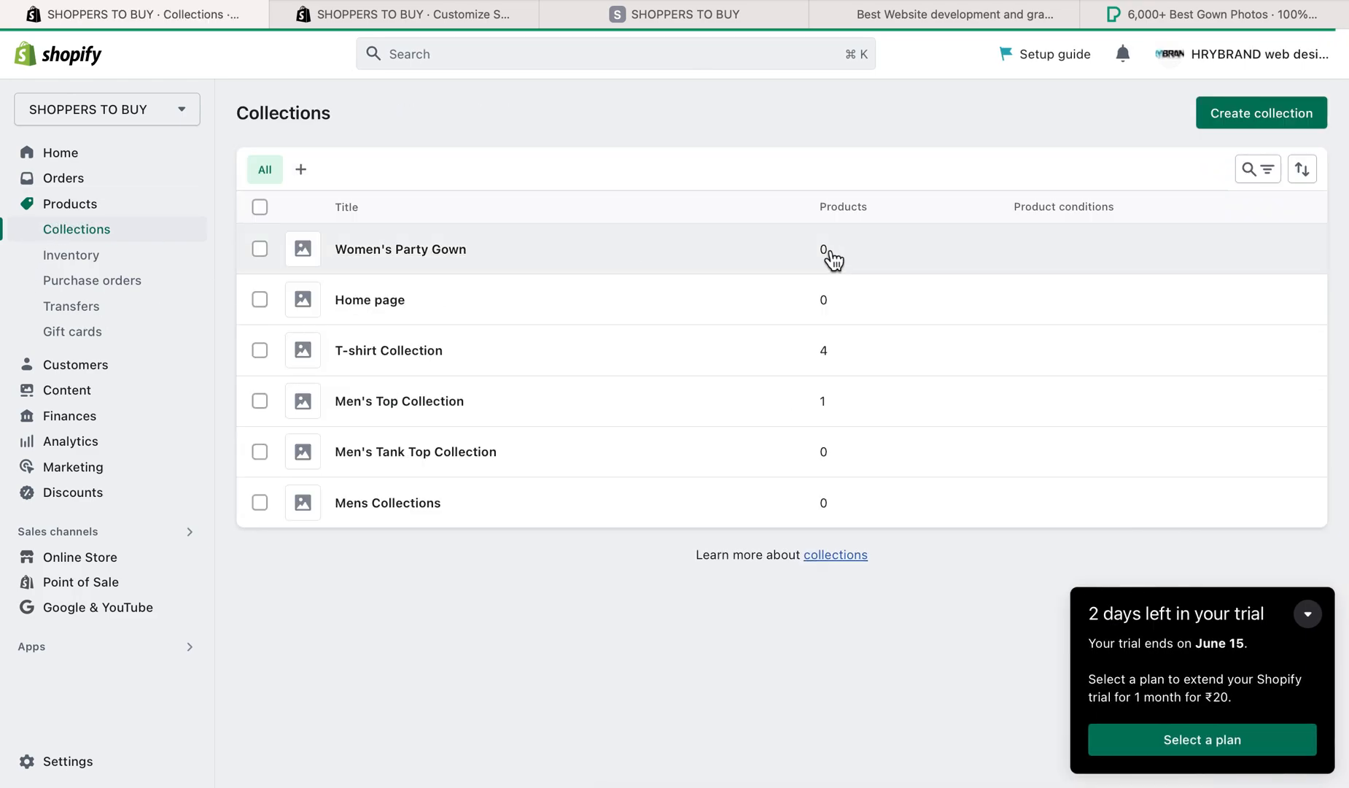
- Assign the Ladies Party Gown product to the Women's Party Gown collection in its product organization settings
left_click(73, 207)
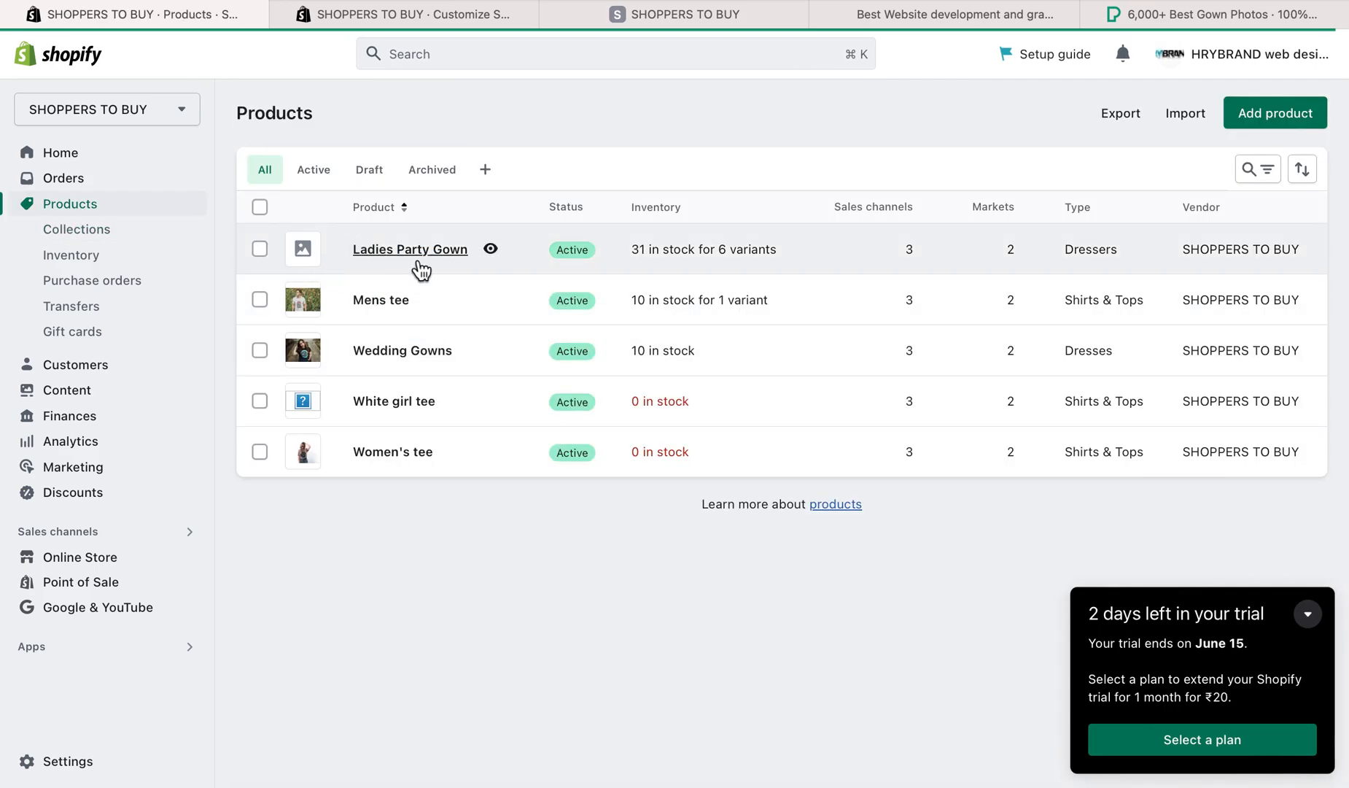
left_click(421, 251)
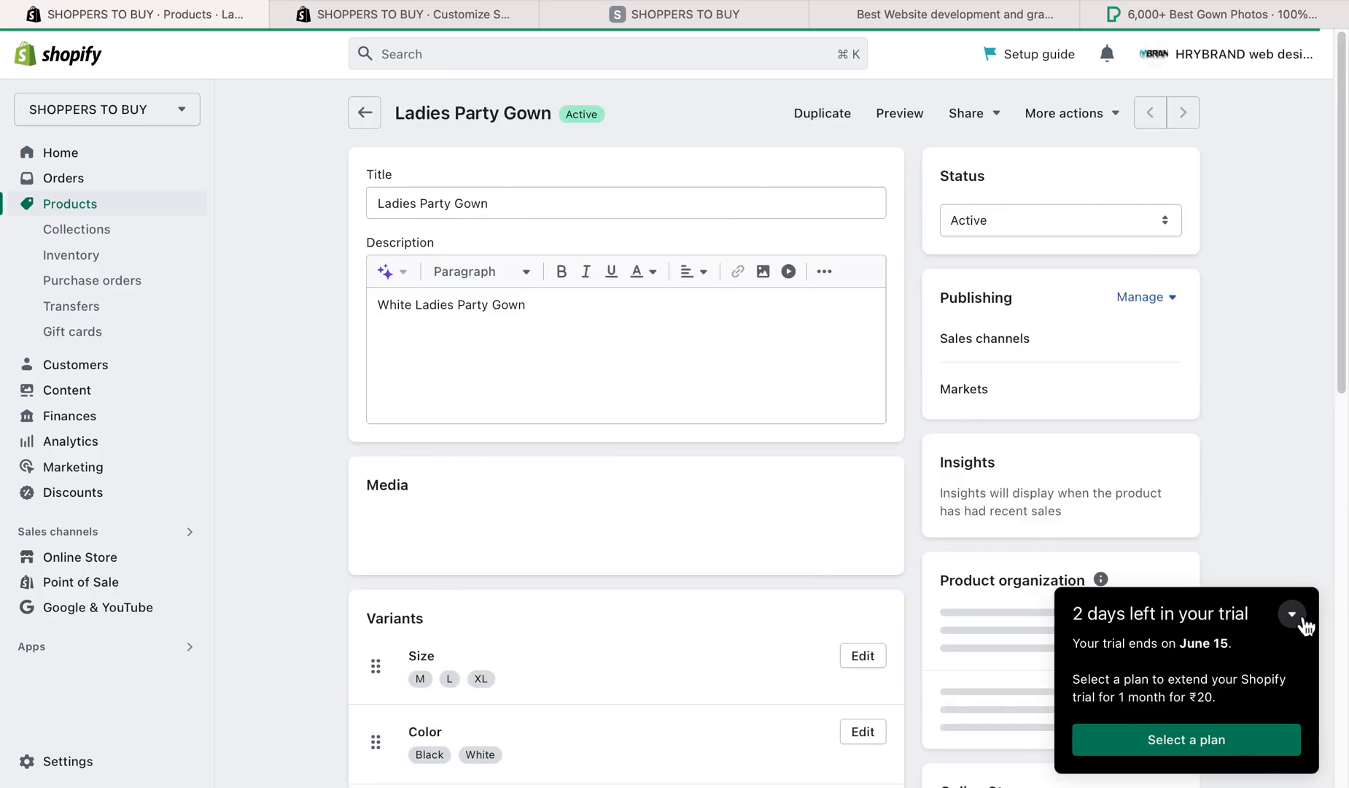
left_click(1308, 614)
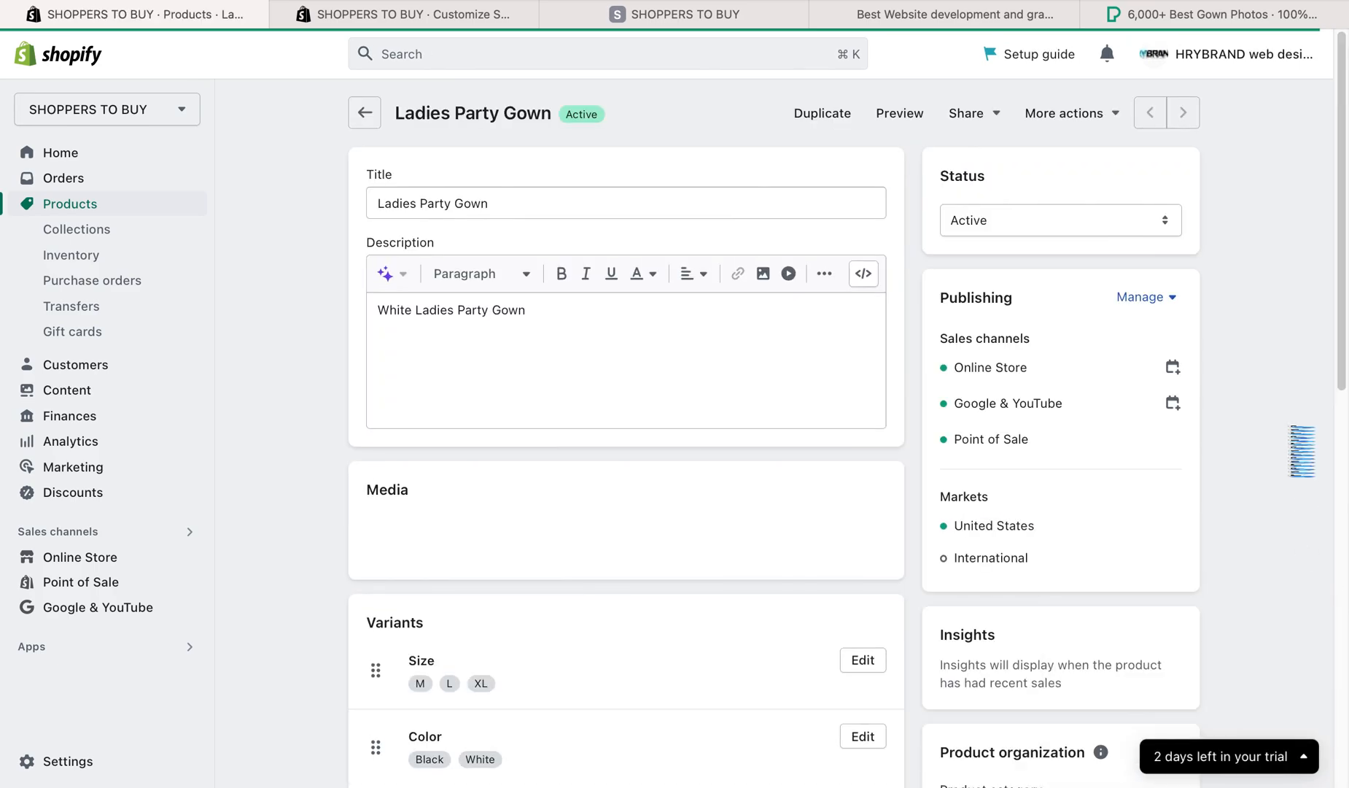
scroll(1231, 433, "down", 5)
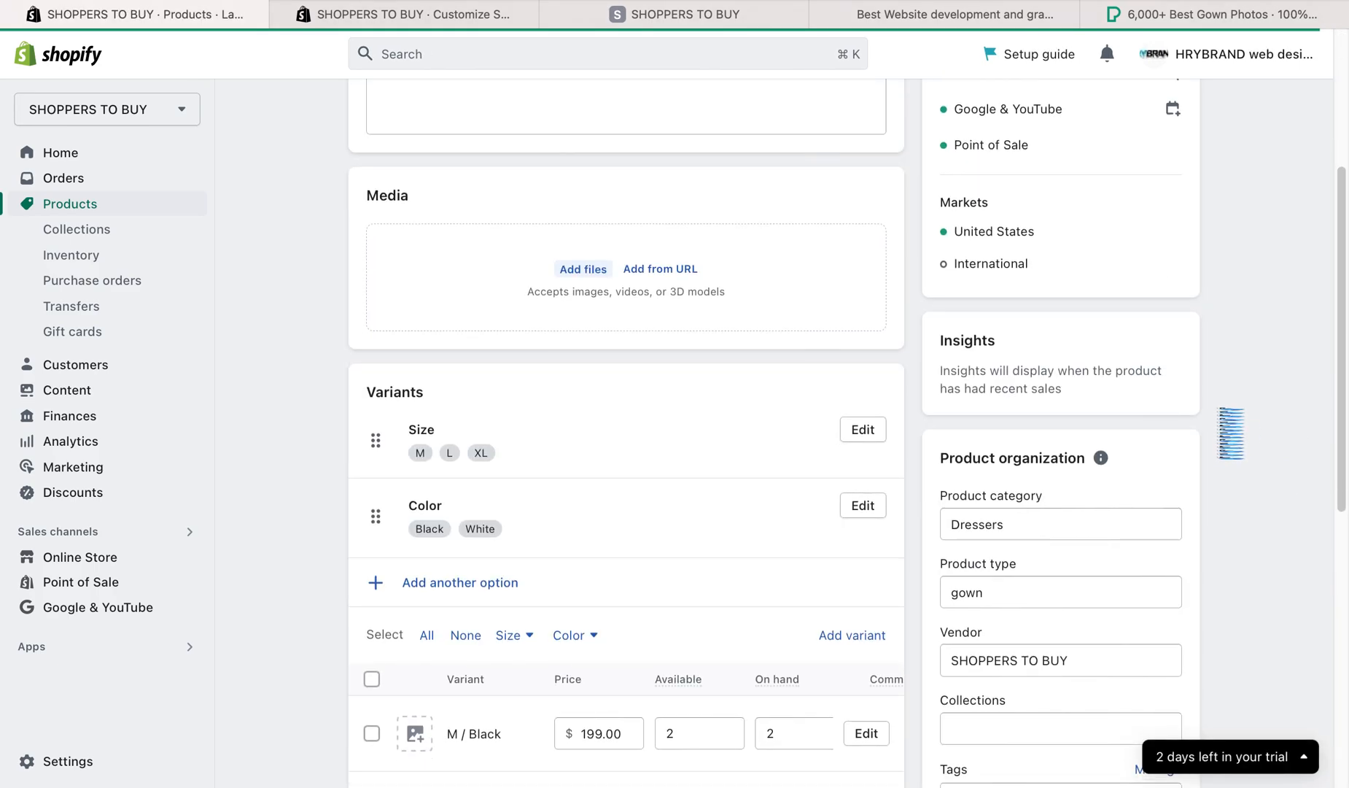
left_click_drag(941, 459, 1090, 458)
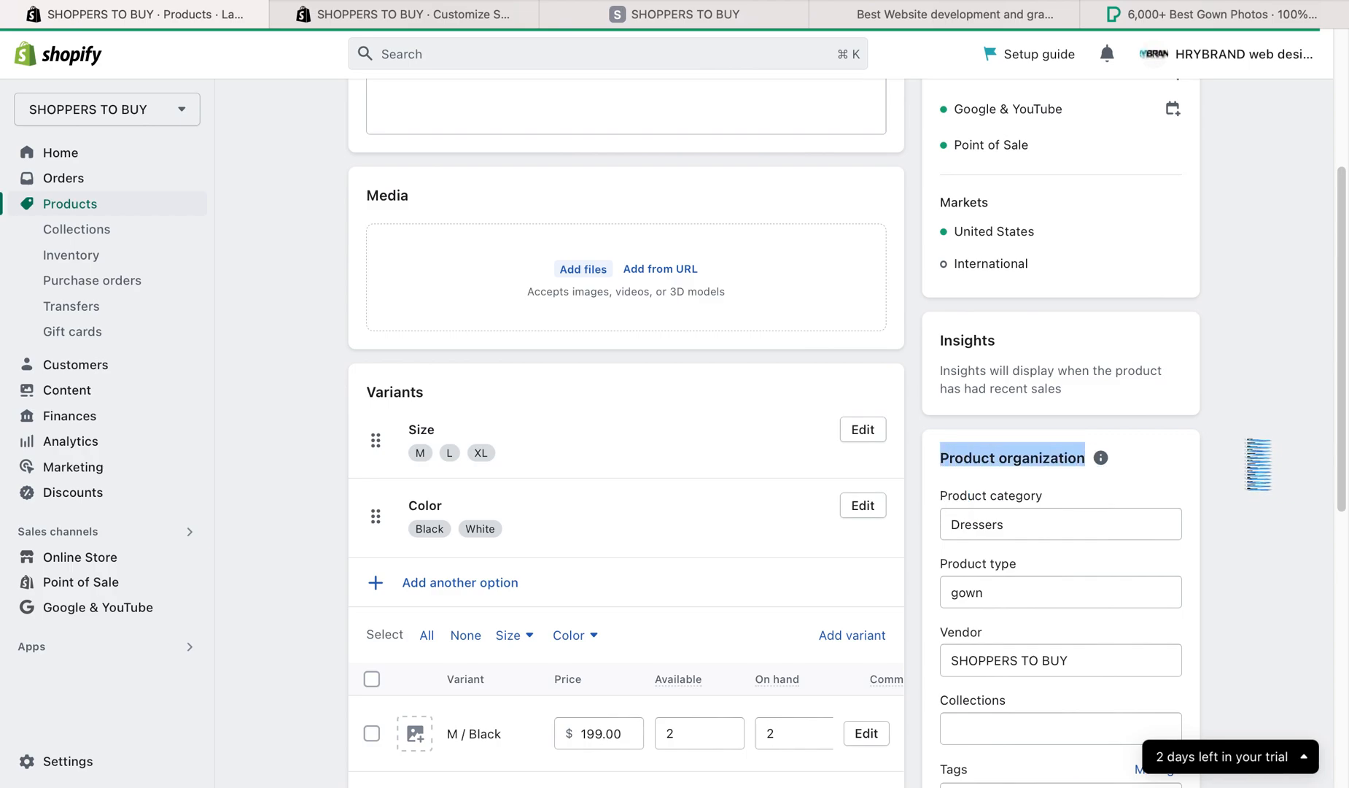
scroll(1254, 459, "down", 5)
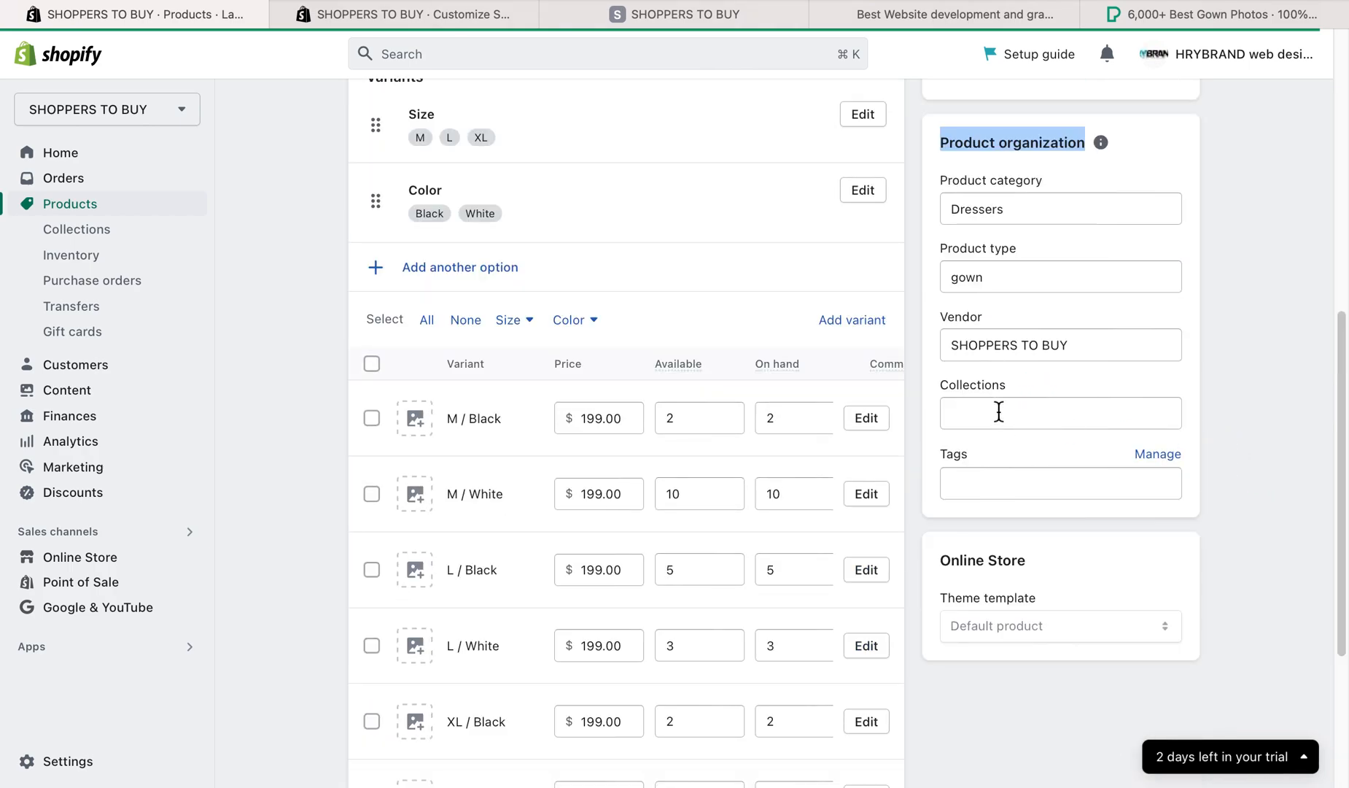
left_click(998, 412)
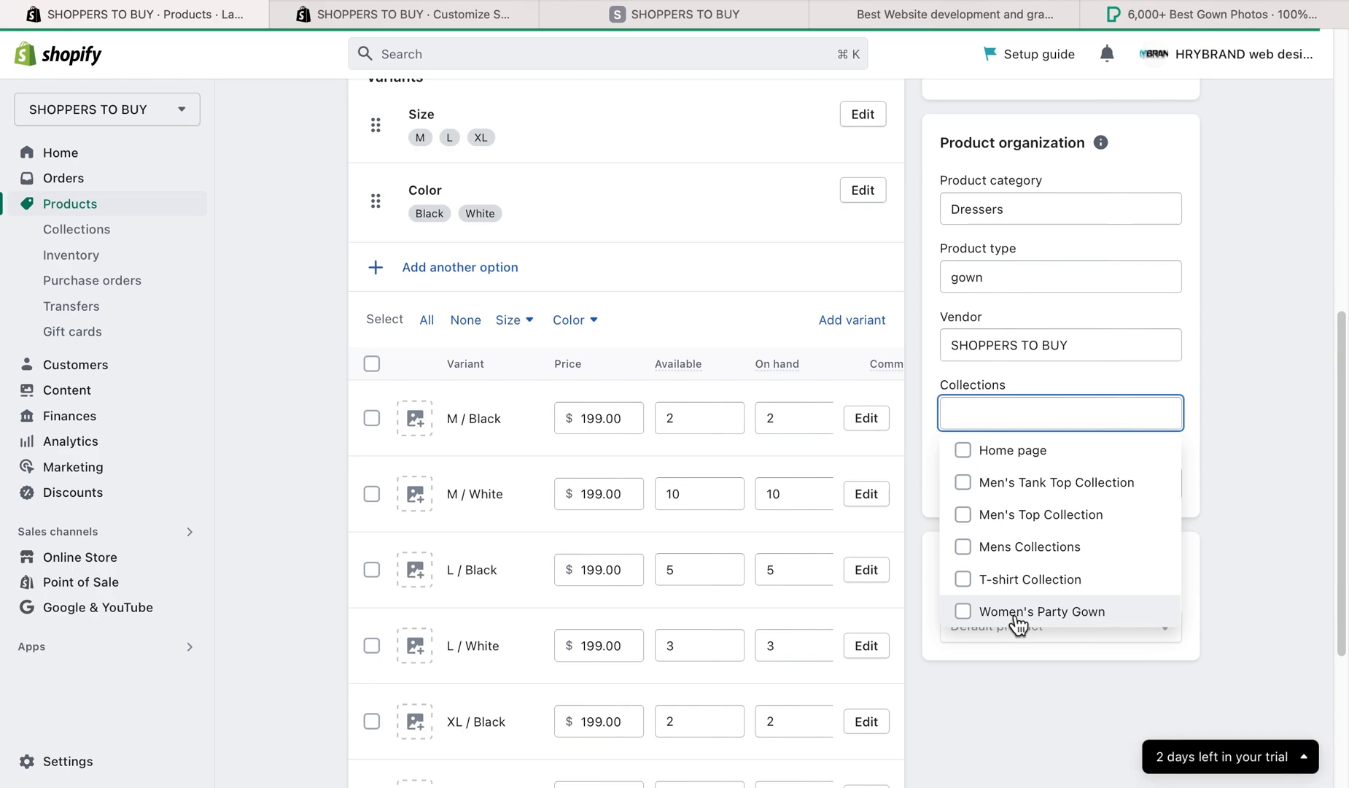
left_click(1090, 611)
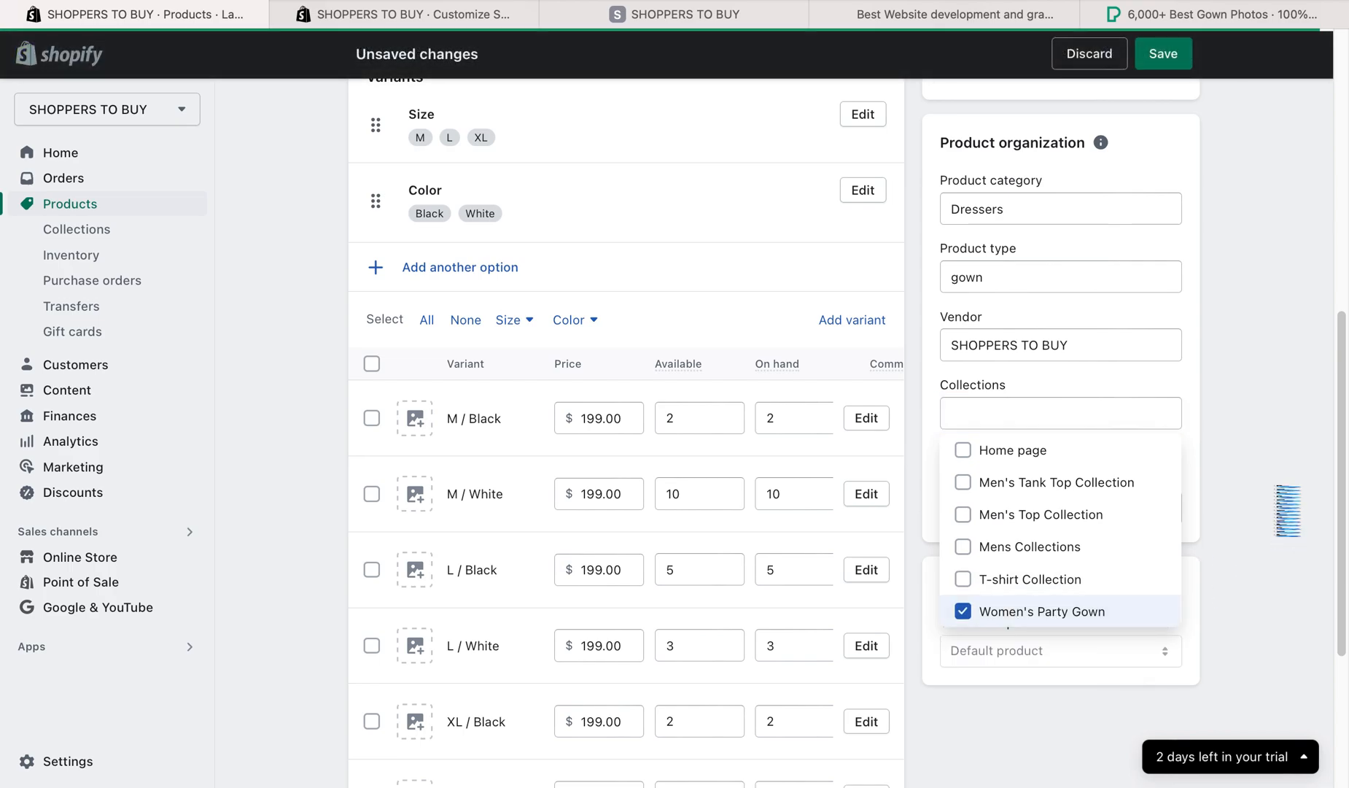
left_click(1284, 463)
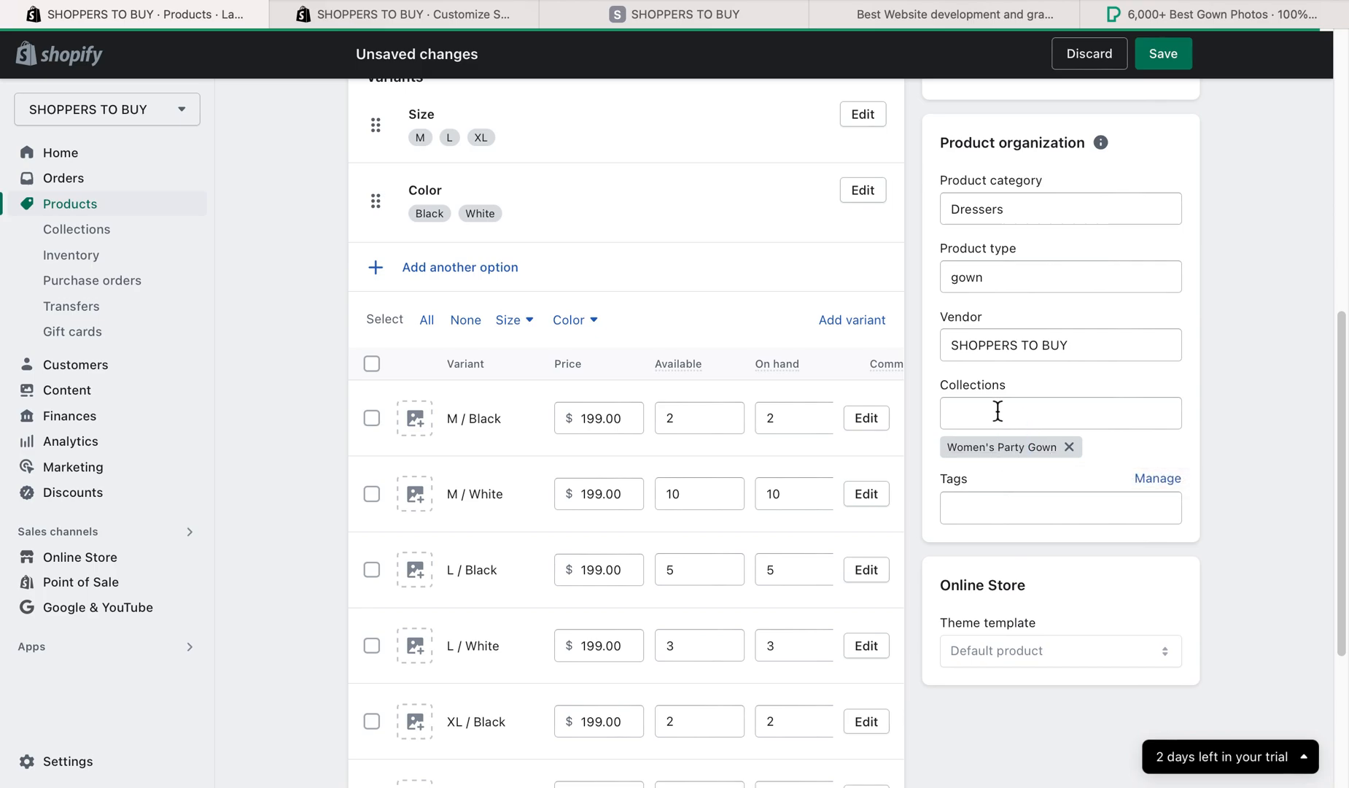
- Add the Ladies Party Gown product to the Home page collection as well, save it, and open the collections list
left_click(1084, 412)
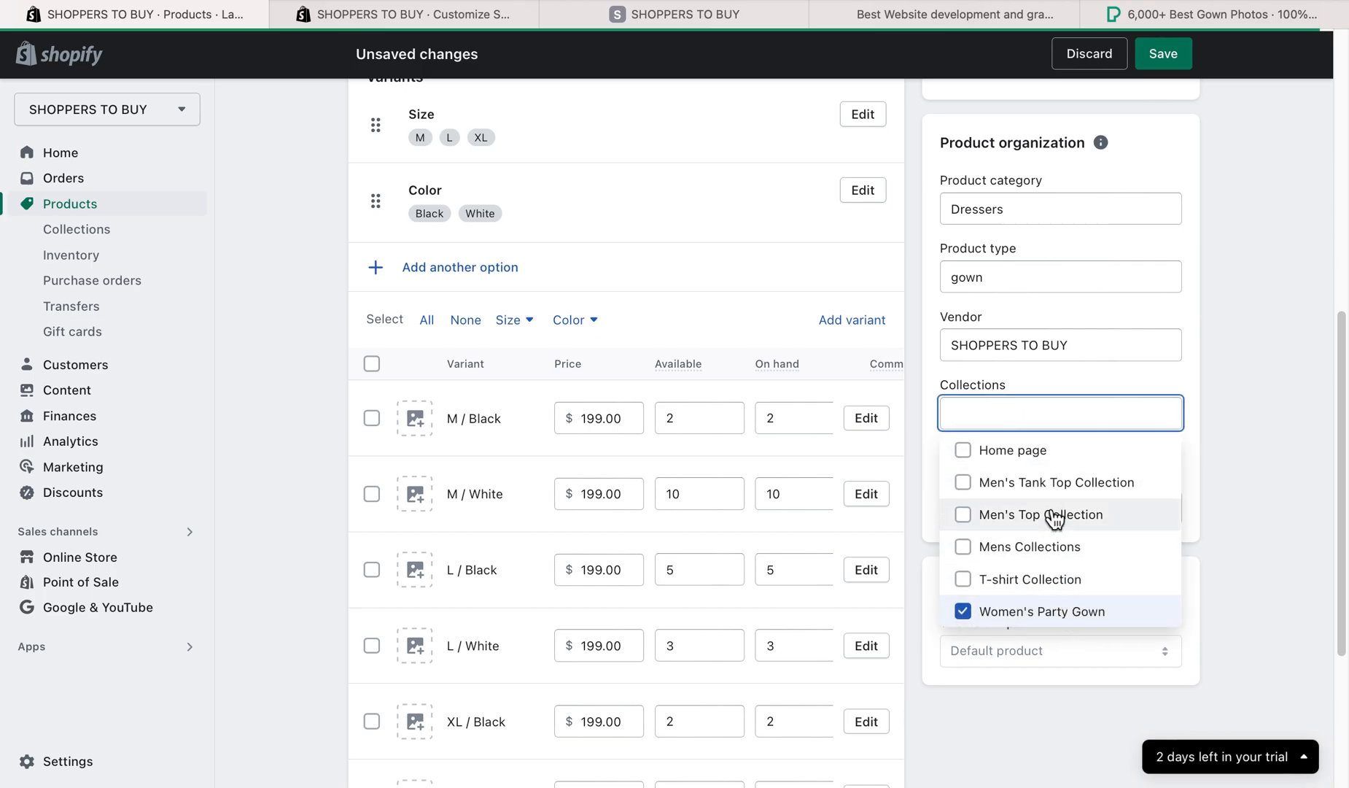
left_click(998, 457)
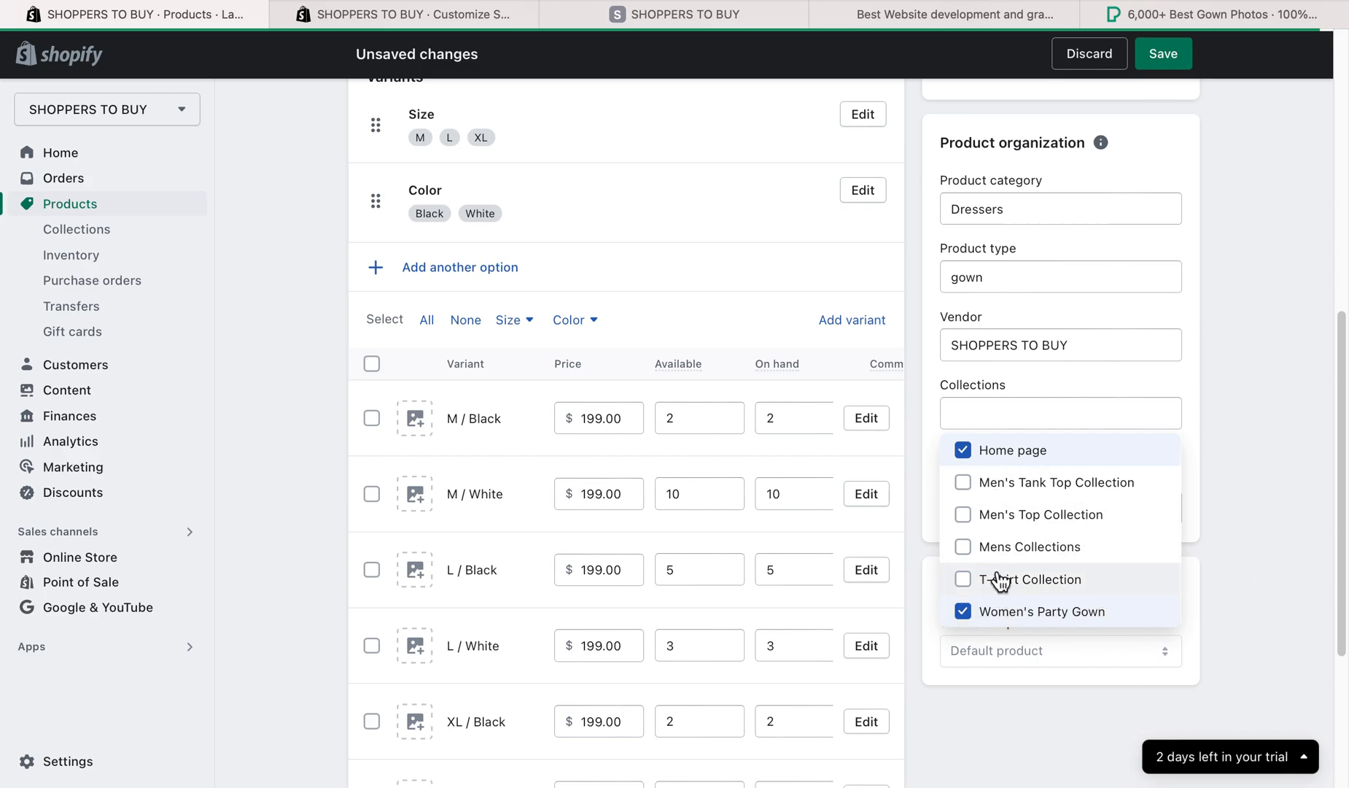
left_click(1276, 464)
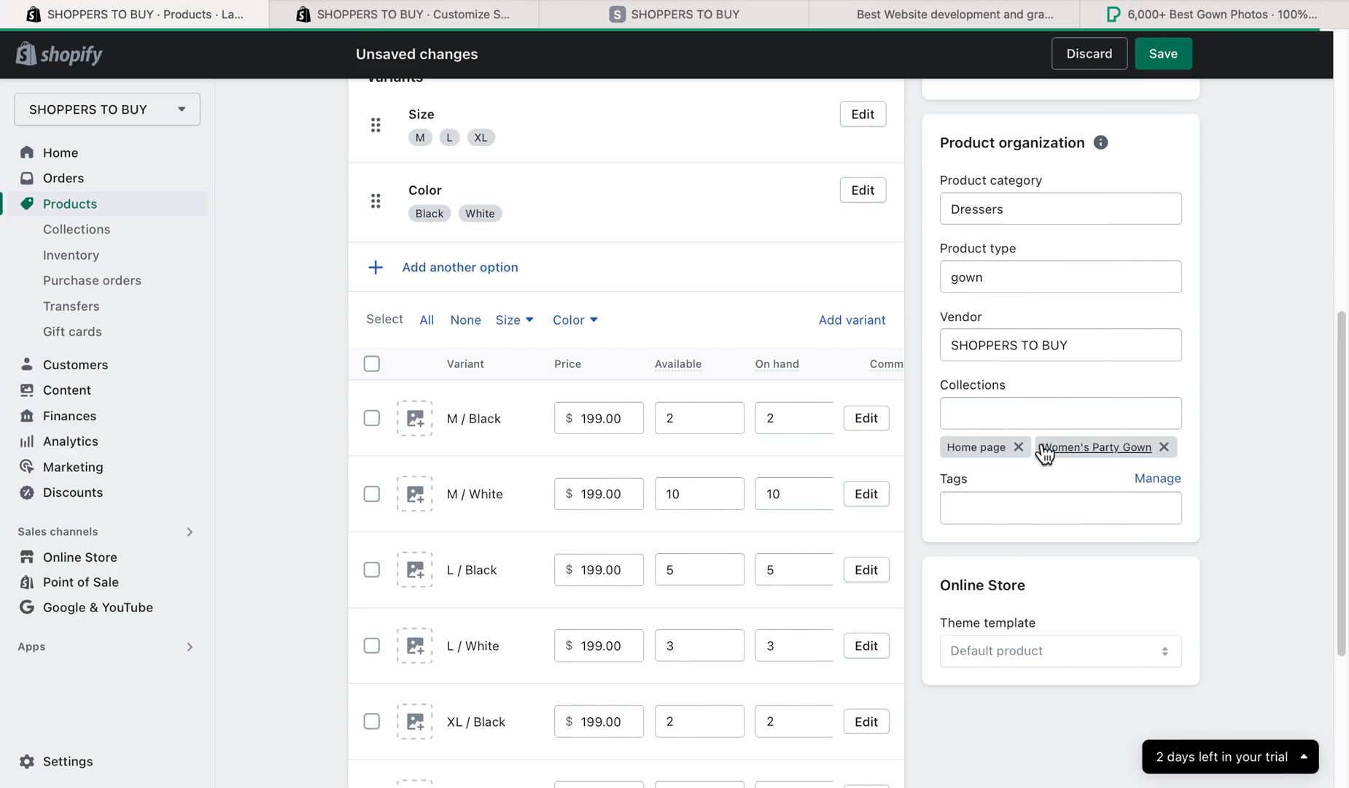
left_click(993, 516)
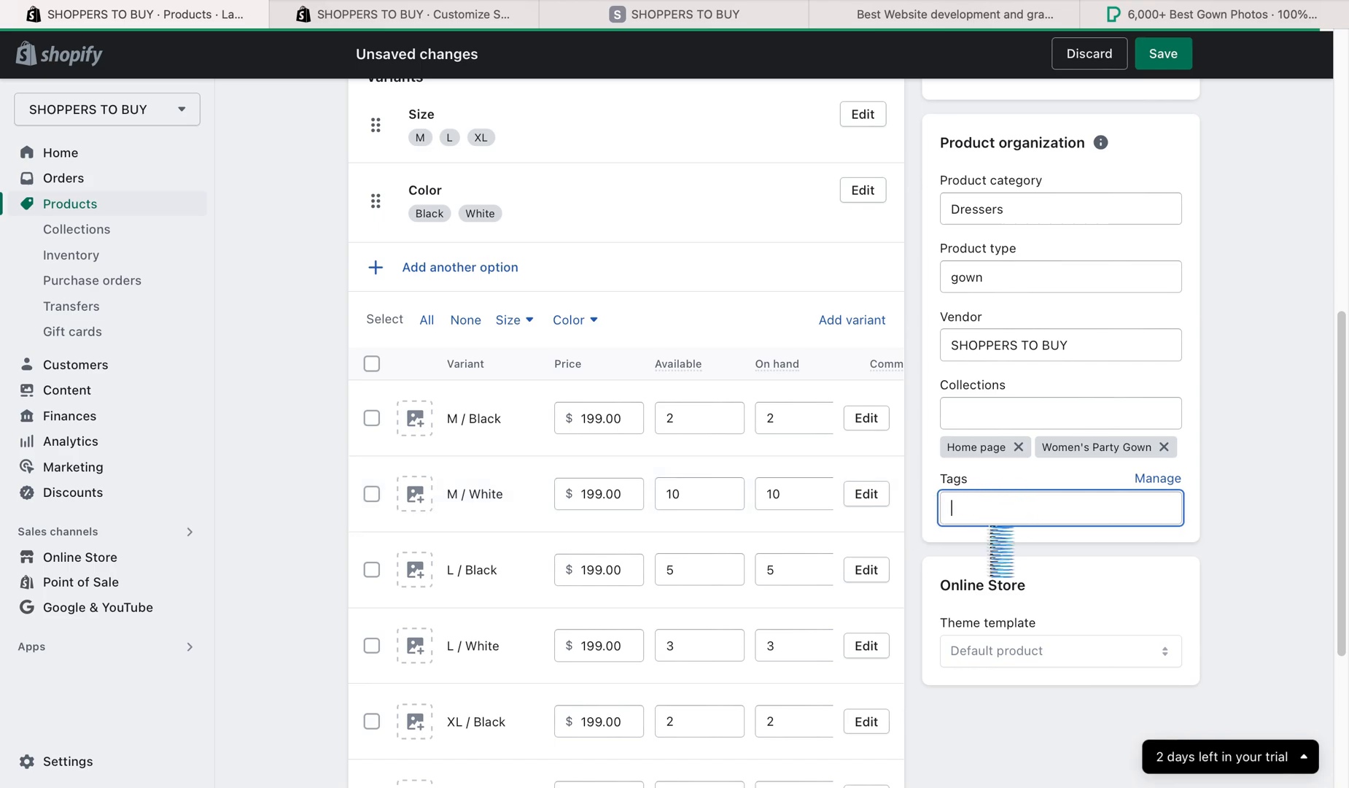
left_click(1164, 55)
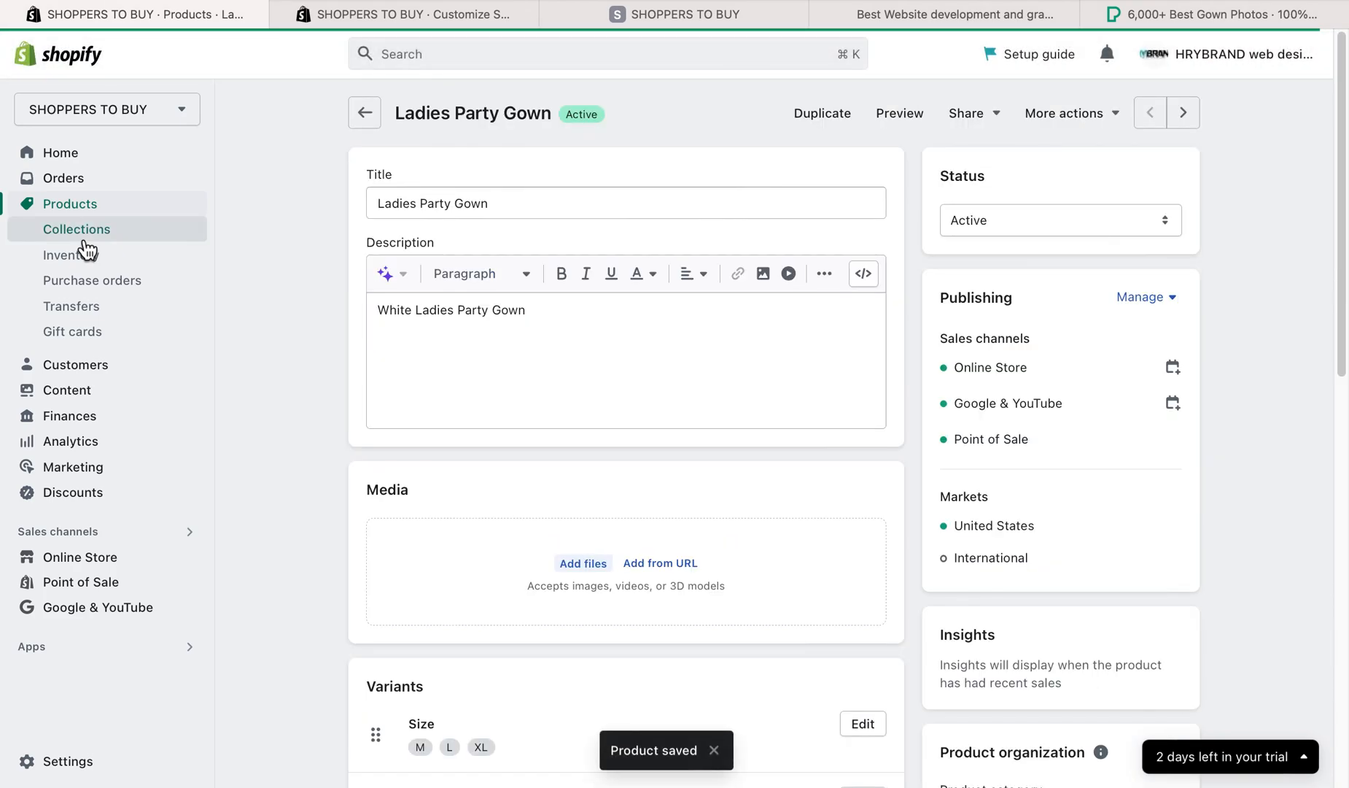
left_click(85, 241)
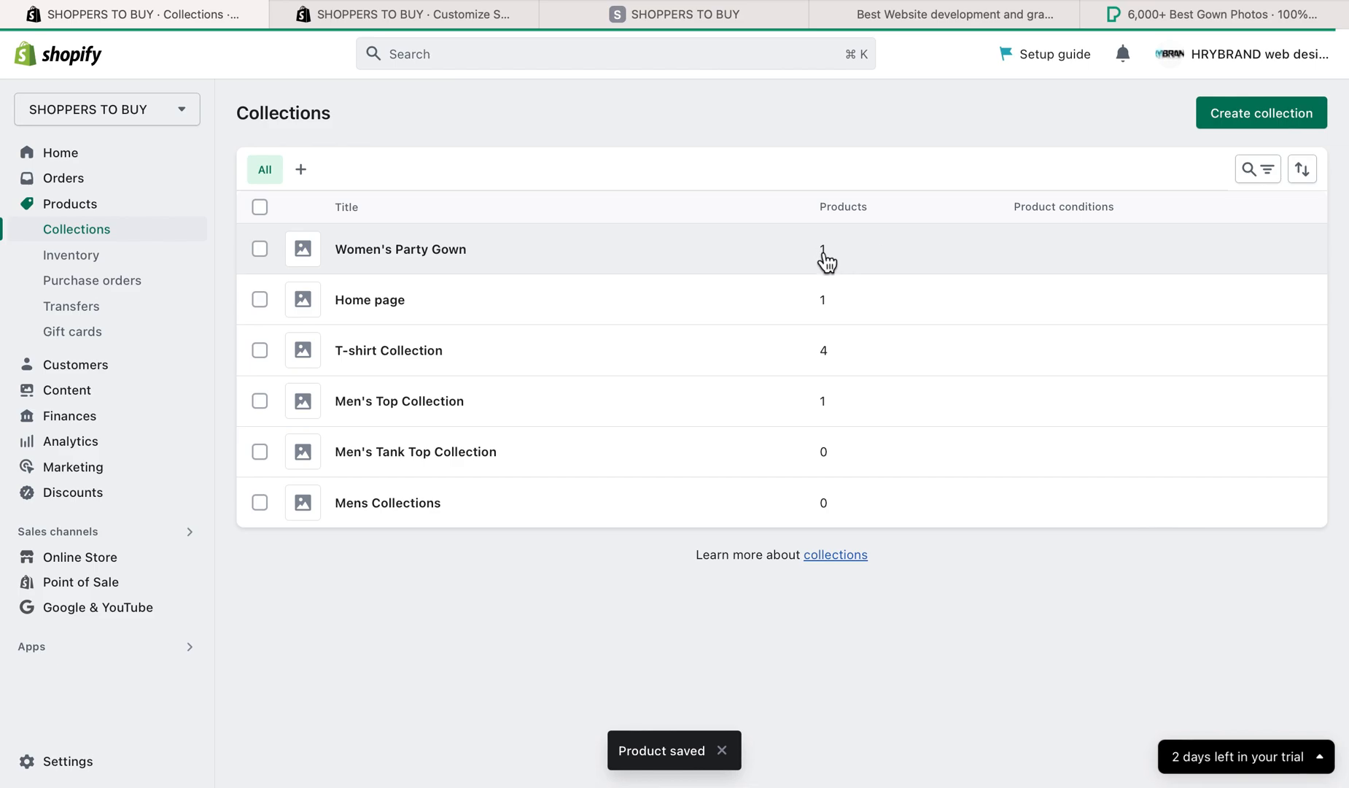
- Set the available inventory of the Ladies Party Gown M / Black variant to 10 and save the change
left_click(64, 263)
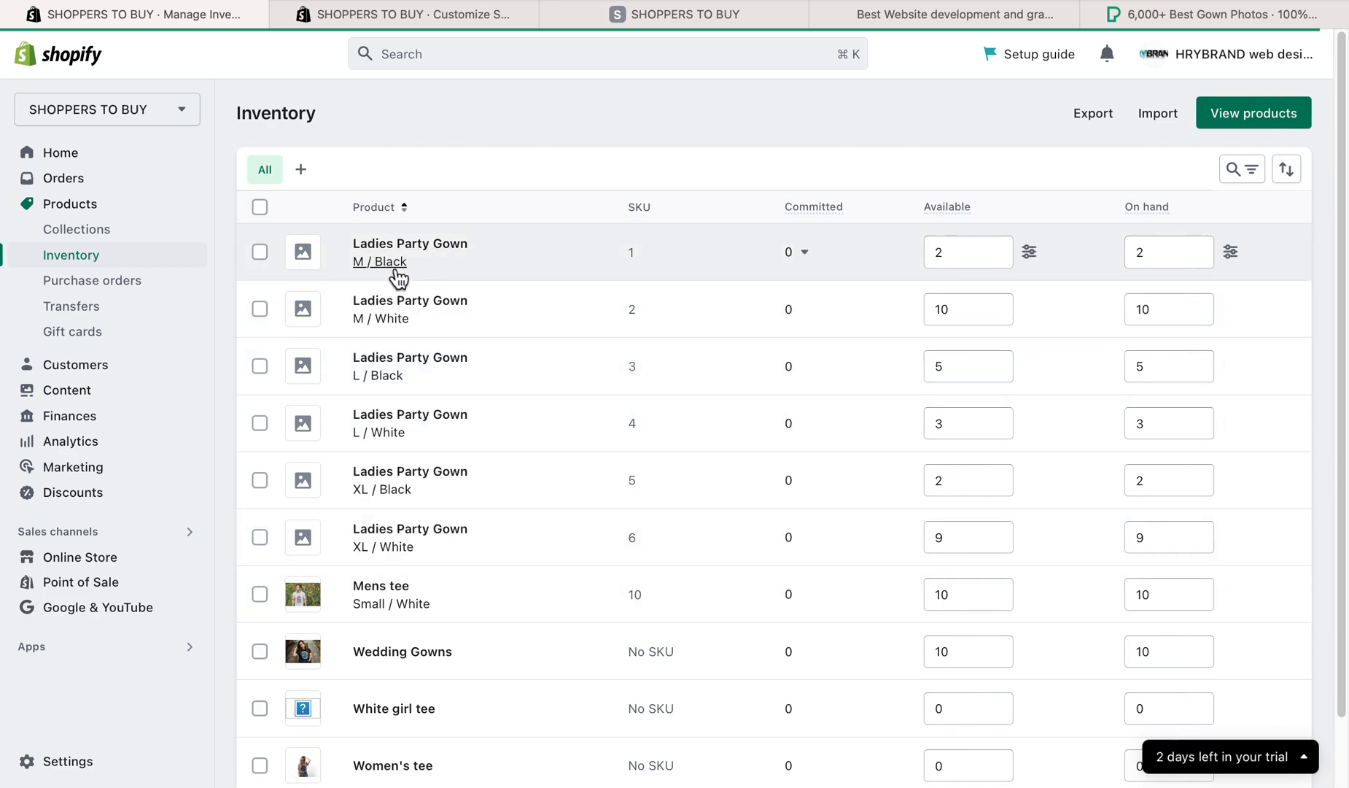
left_click(946, 258)
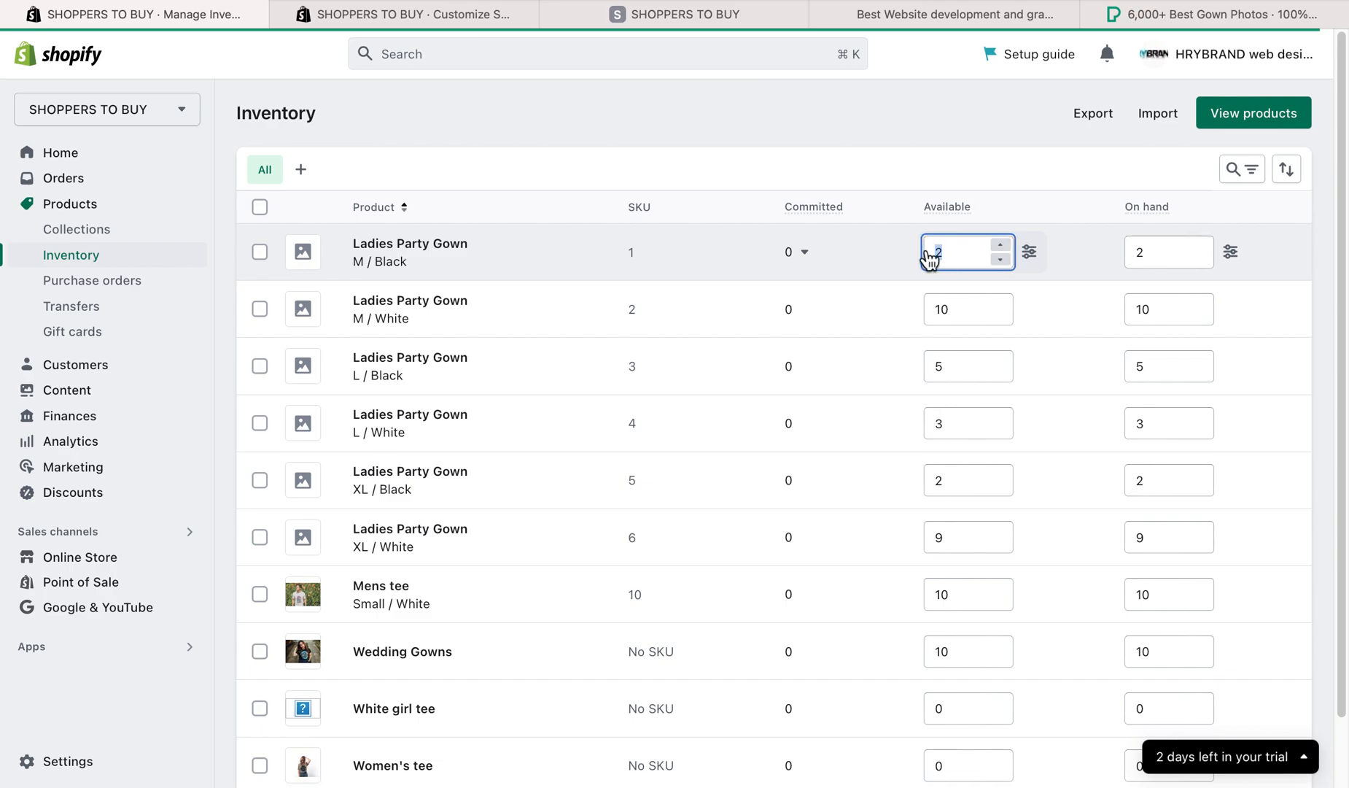
type("10")
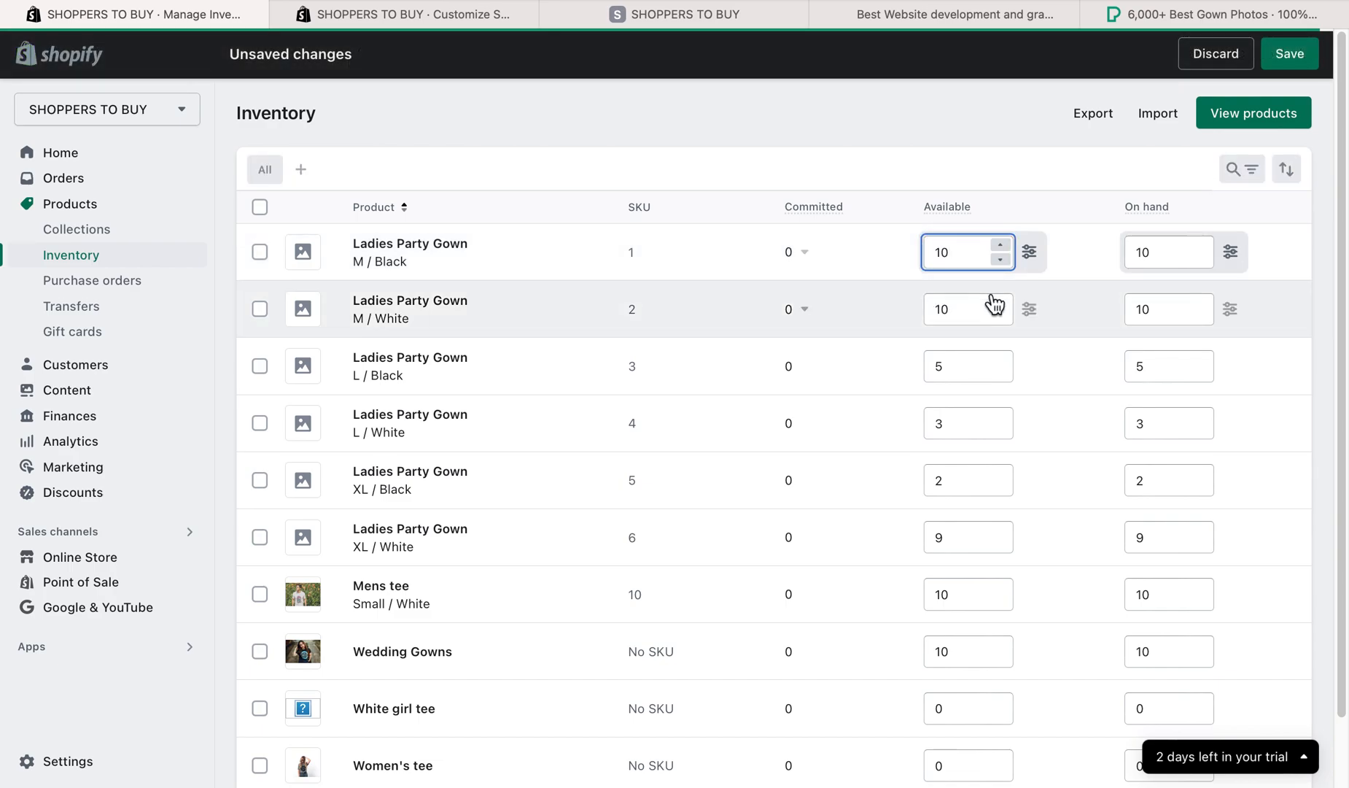
left_click(1275, 65)
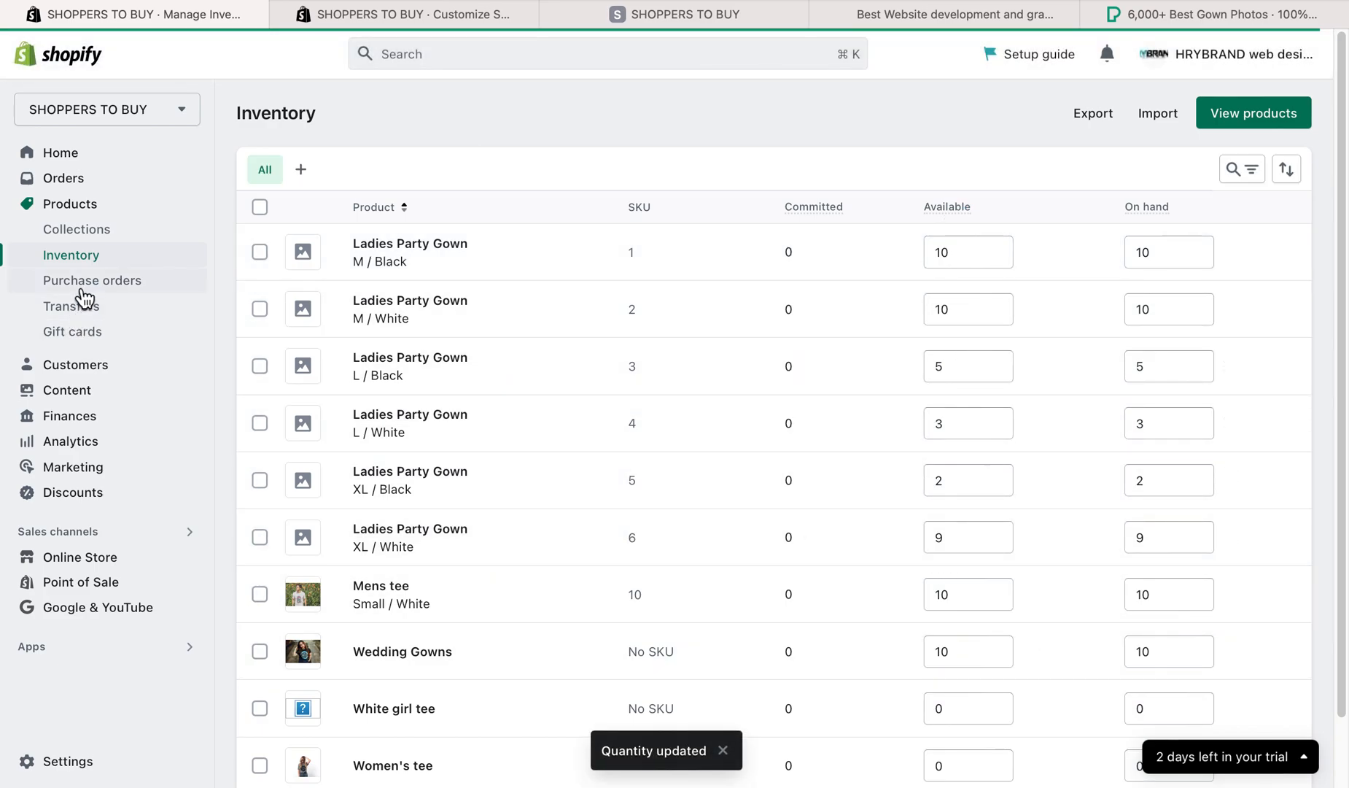
- Look at the purchase orders page, and return to the product list by way of the inventory
left_click(82, 291)
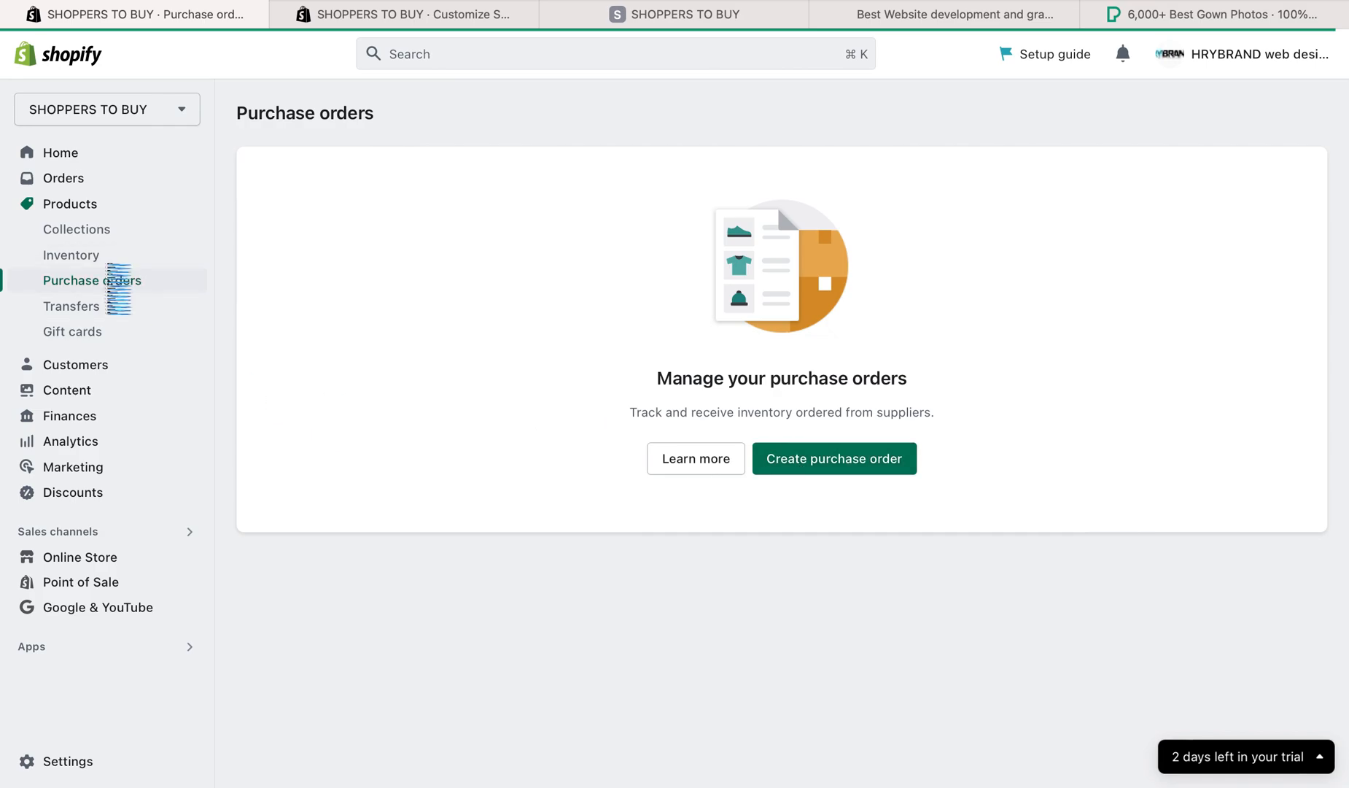
left_click(98, 255)
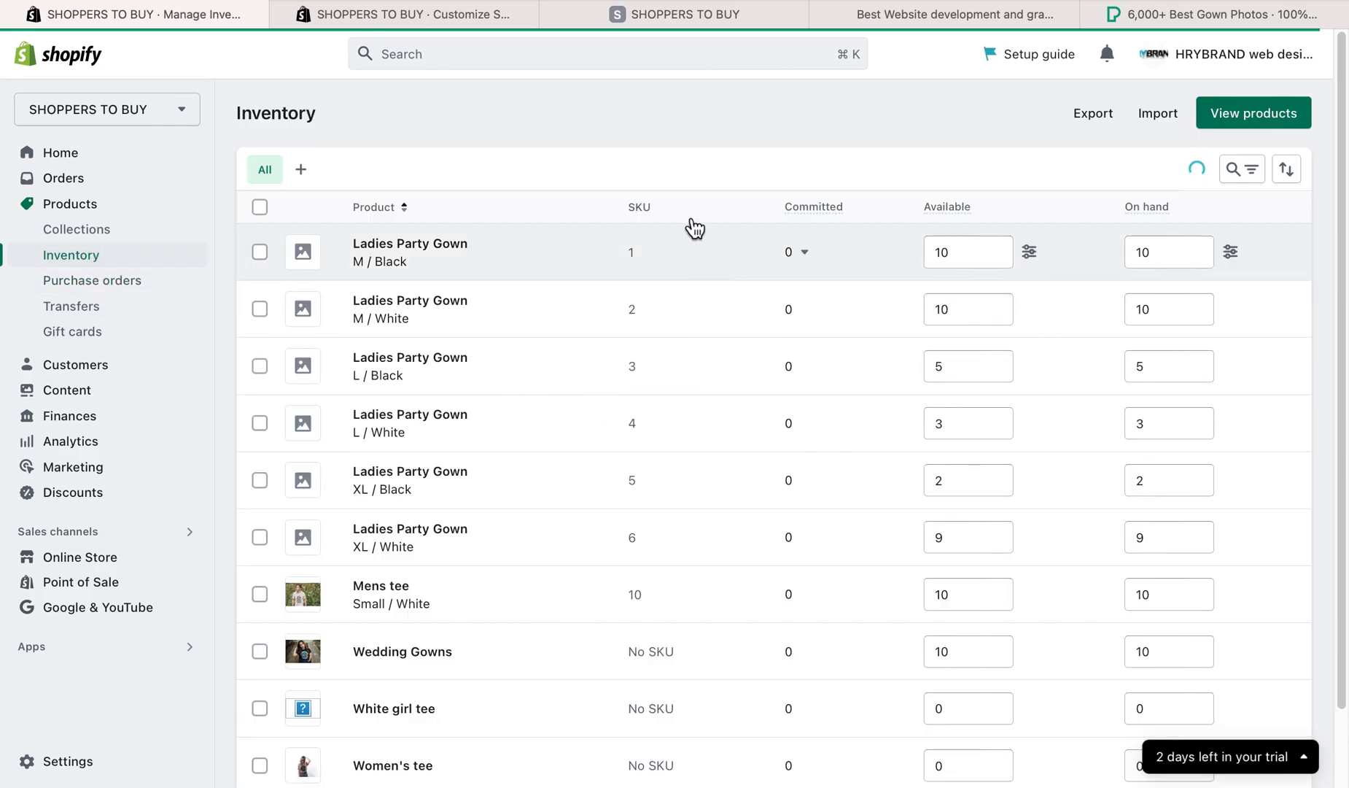
left_click(101, 211)
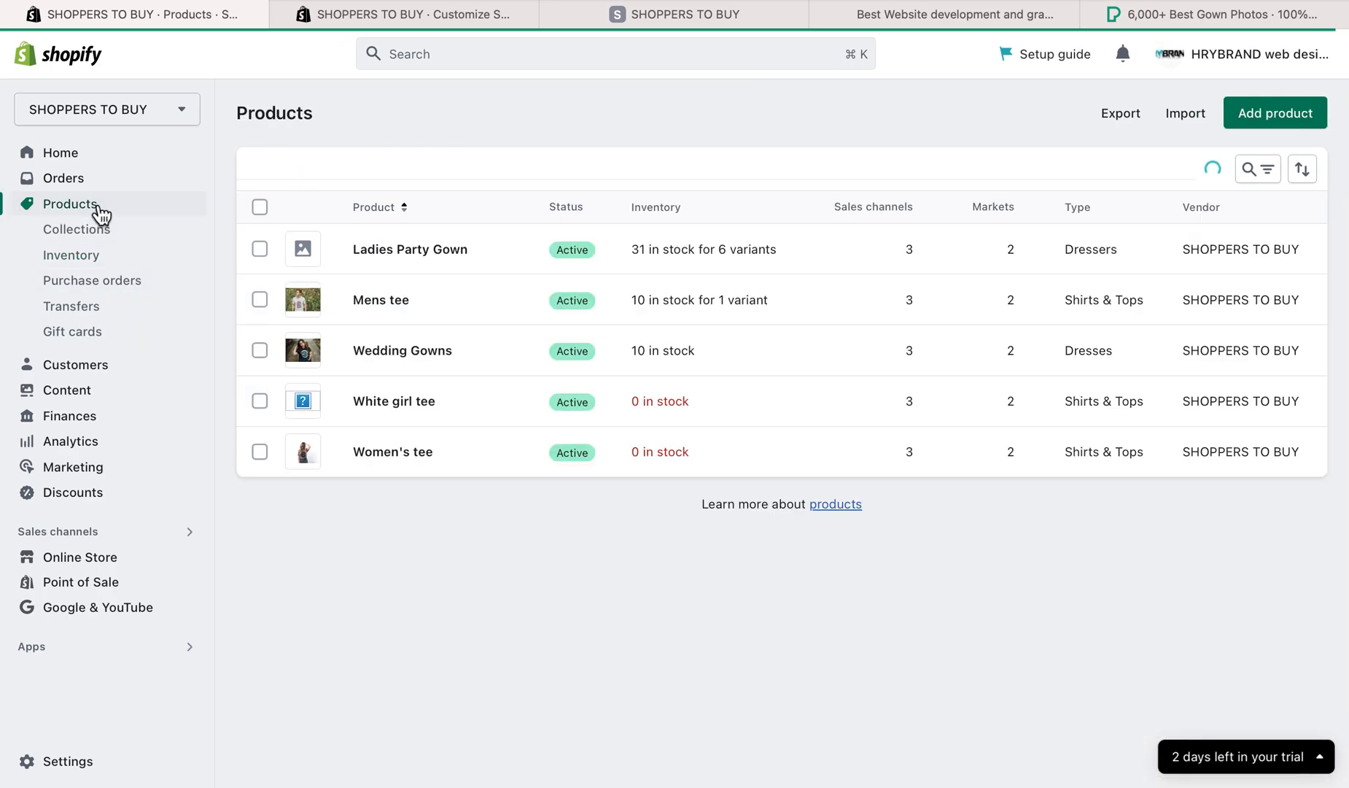
- Reopen Ladies Party Gown and try to upload the screenshot of the gown among green leaves from Downloads to its media
left_click(405, 250)
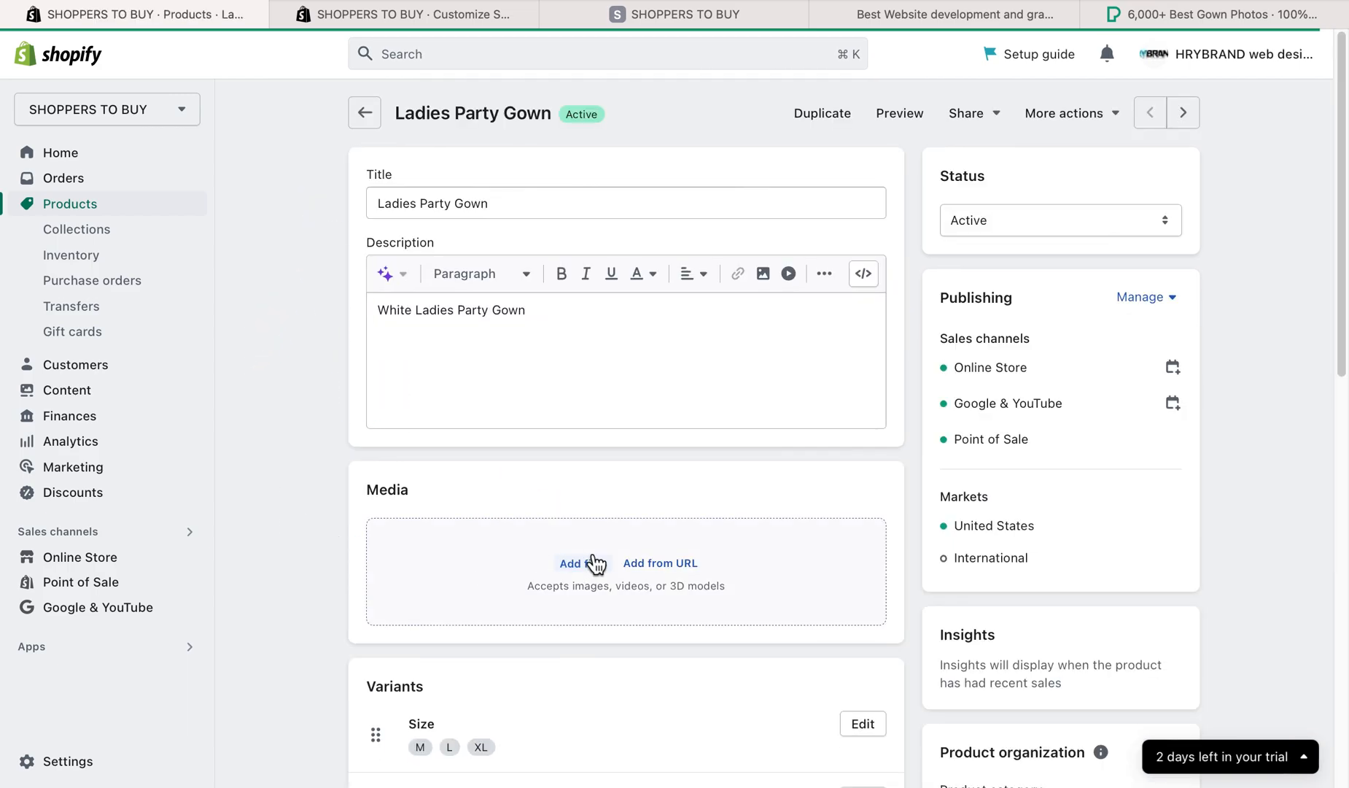
left_click(576, 563)
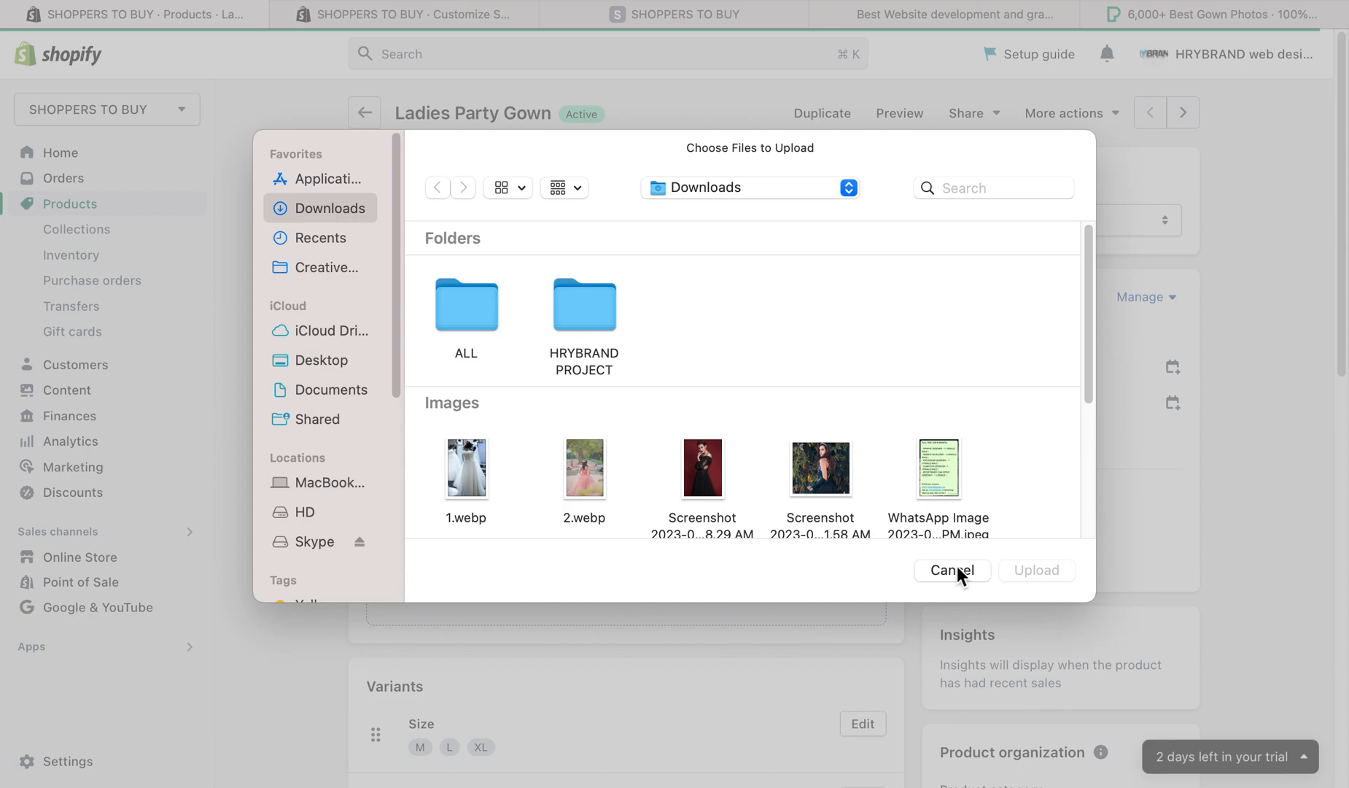
left_click(805, 474)
left_click(1015, 572)
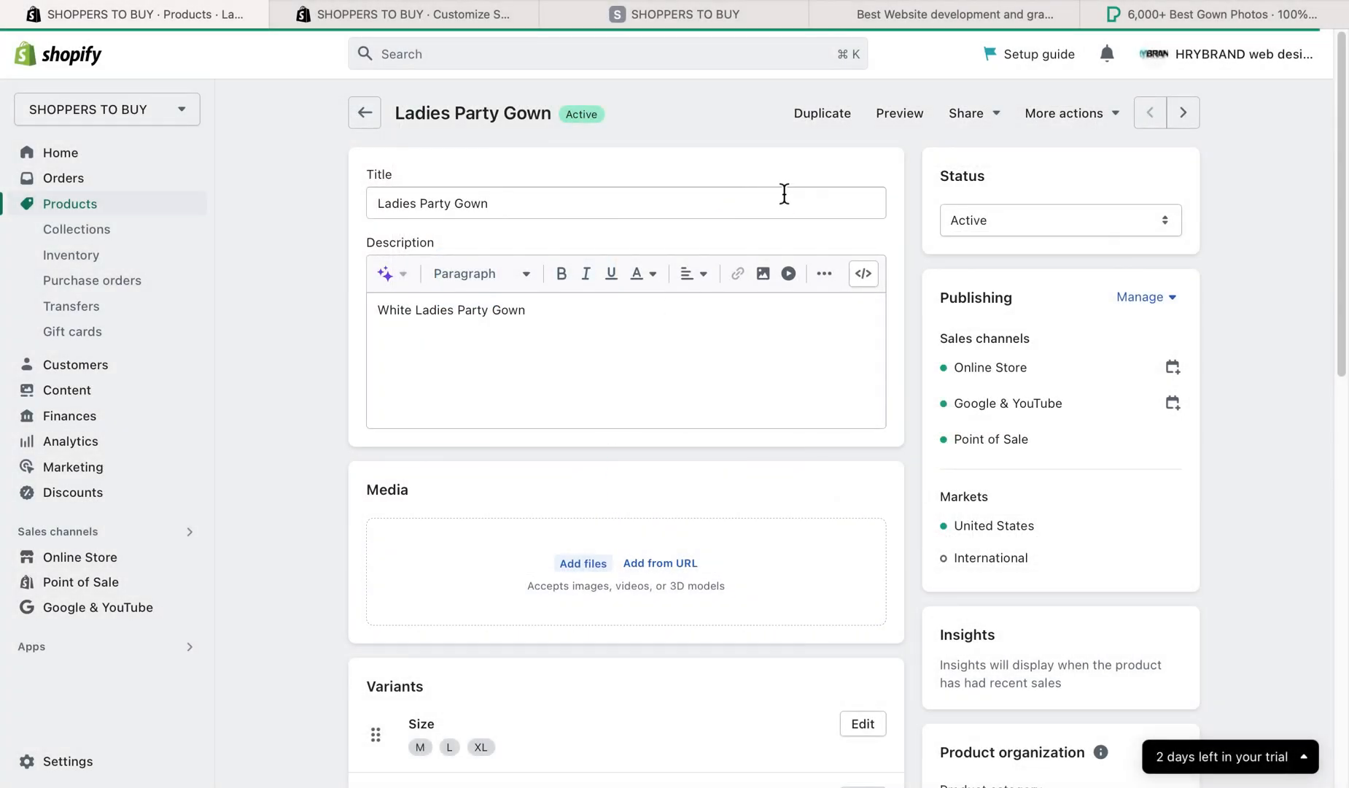
- Switch to the Pexels gown results, open the black gown photo with the red background, and copy its image address
left_click(1163, 12)
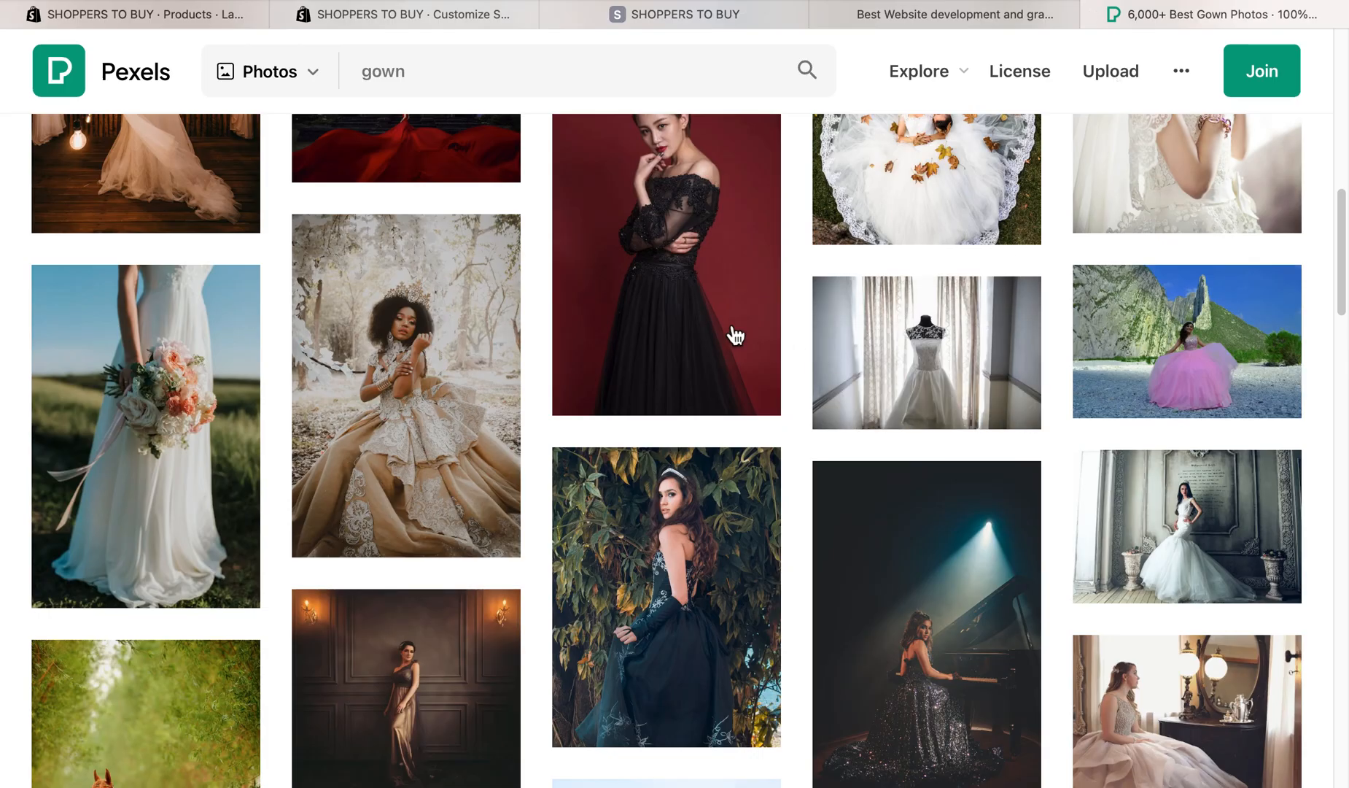
left_click(676, 278)
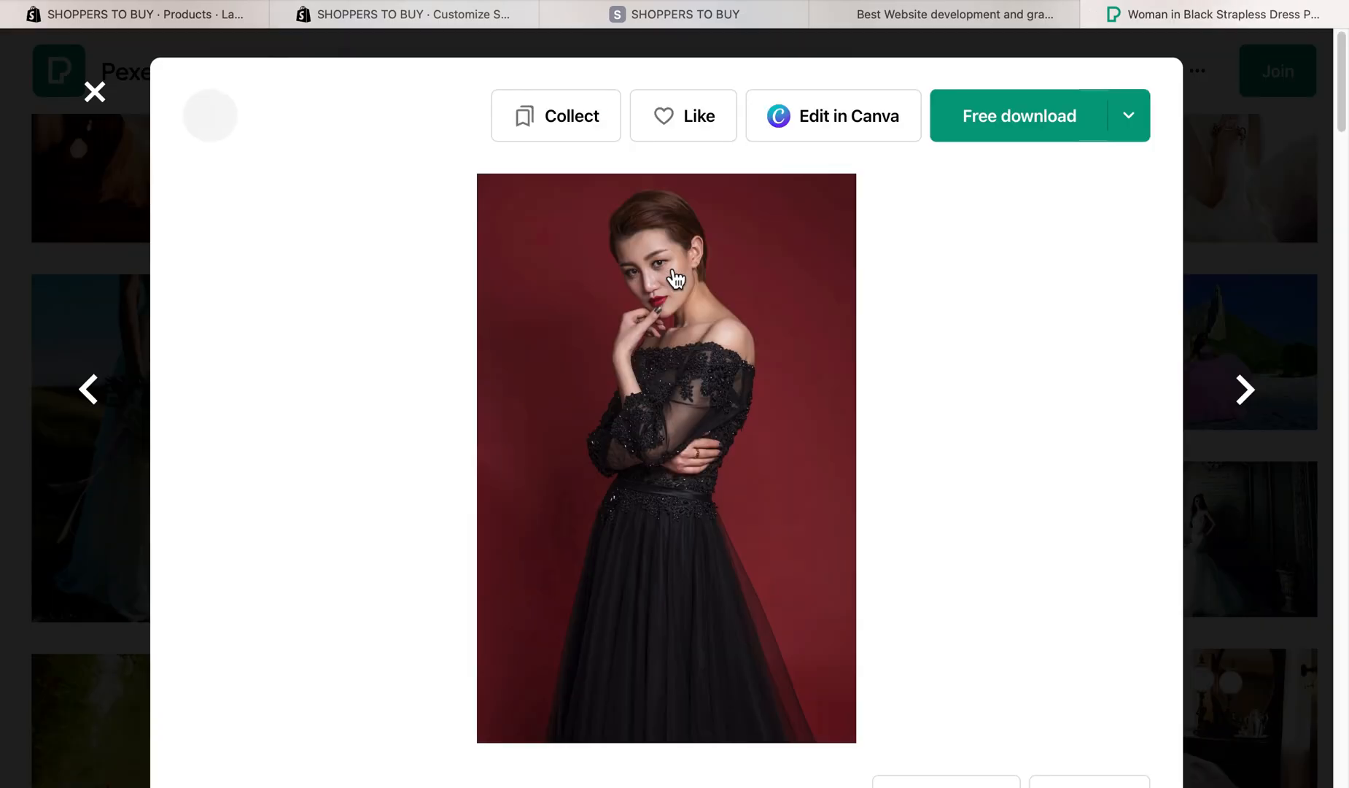
right_click(727, 381)
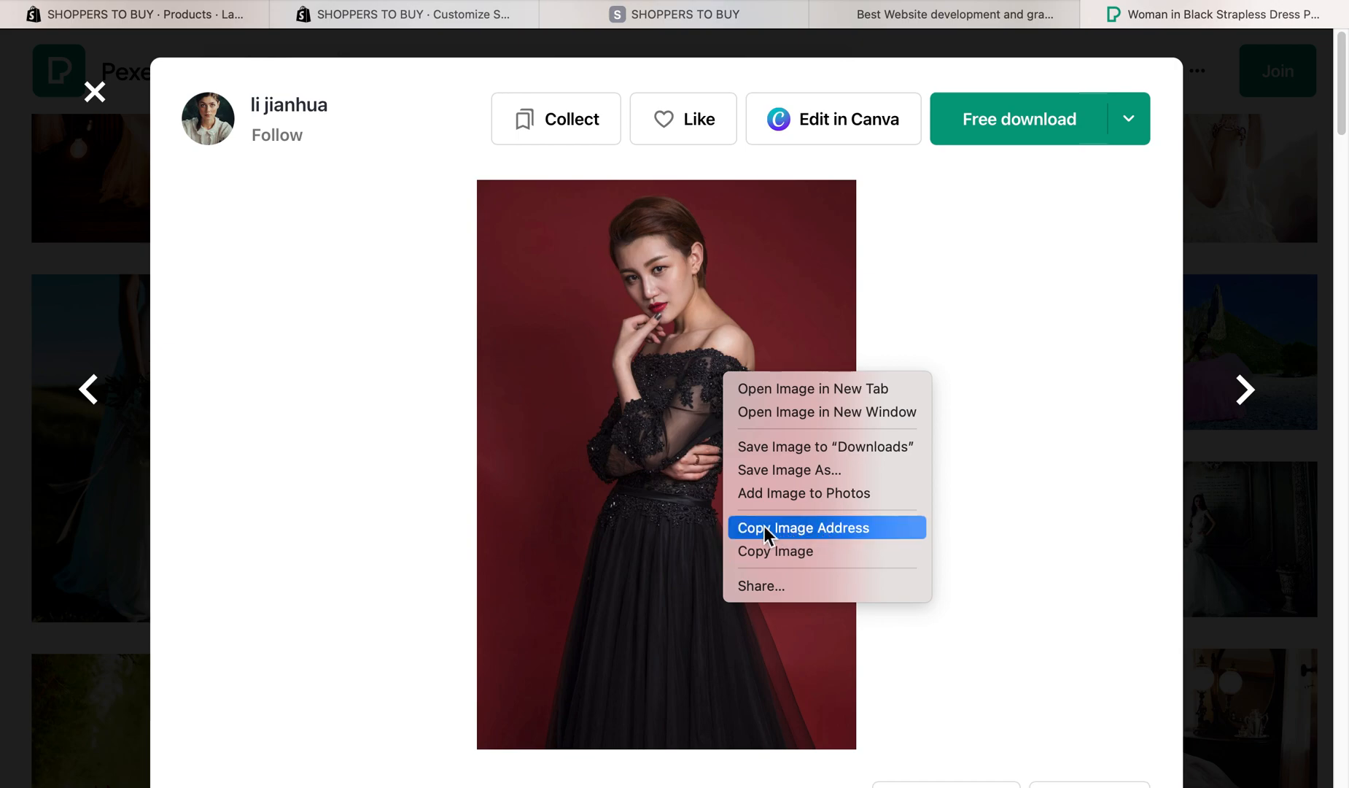
left_click(801, 530)
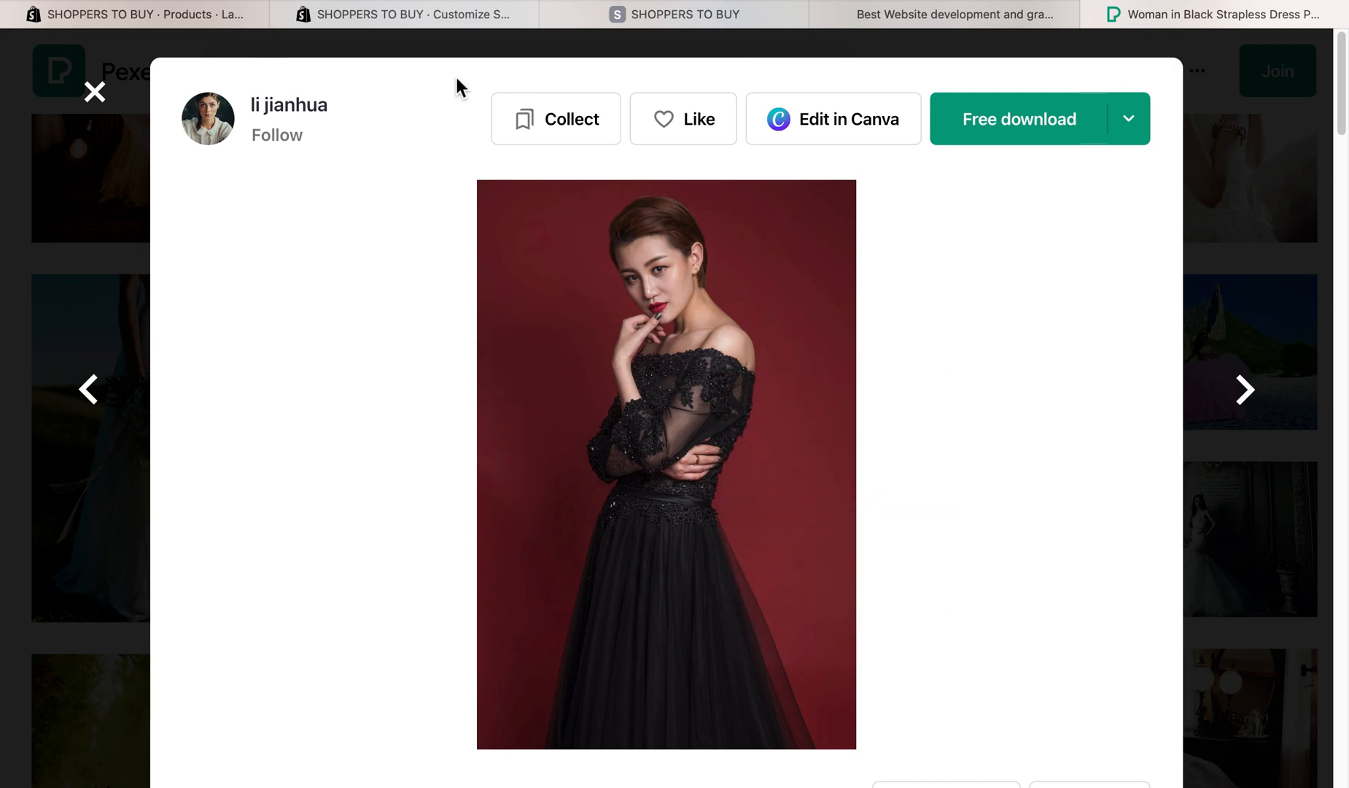
- Try to add the black gown photo to the Ladies Party Gown media in Shopify using the copied image URL
left_click(365, 16)
left_click(193, 22)
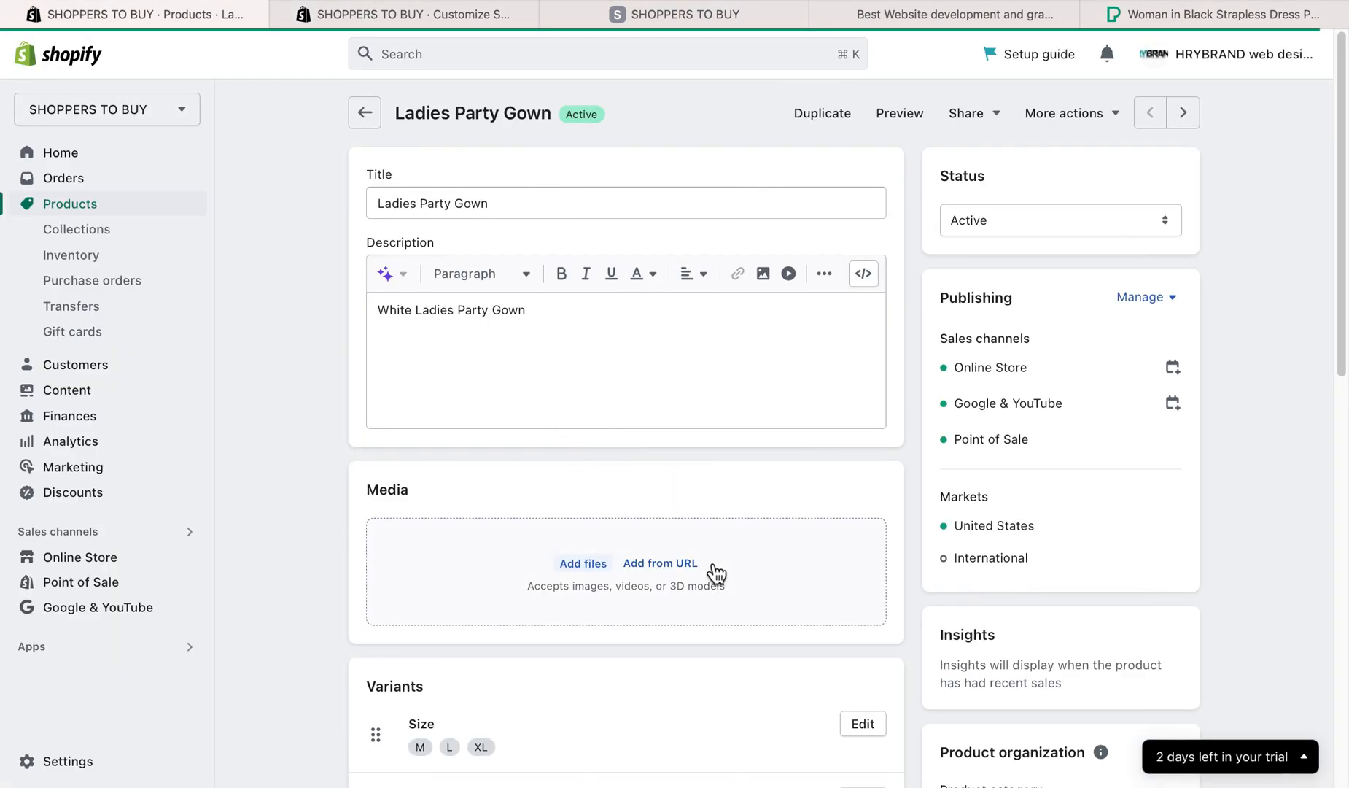
left_click(683, 575)
left_click(604, 430)
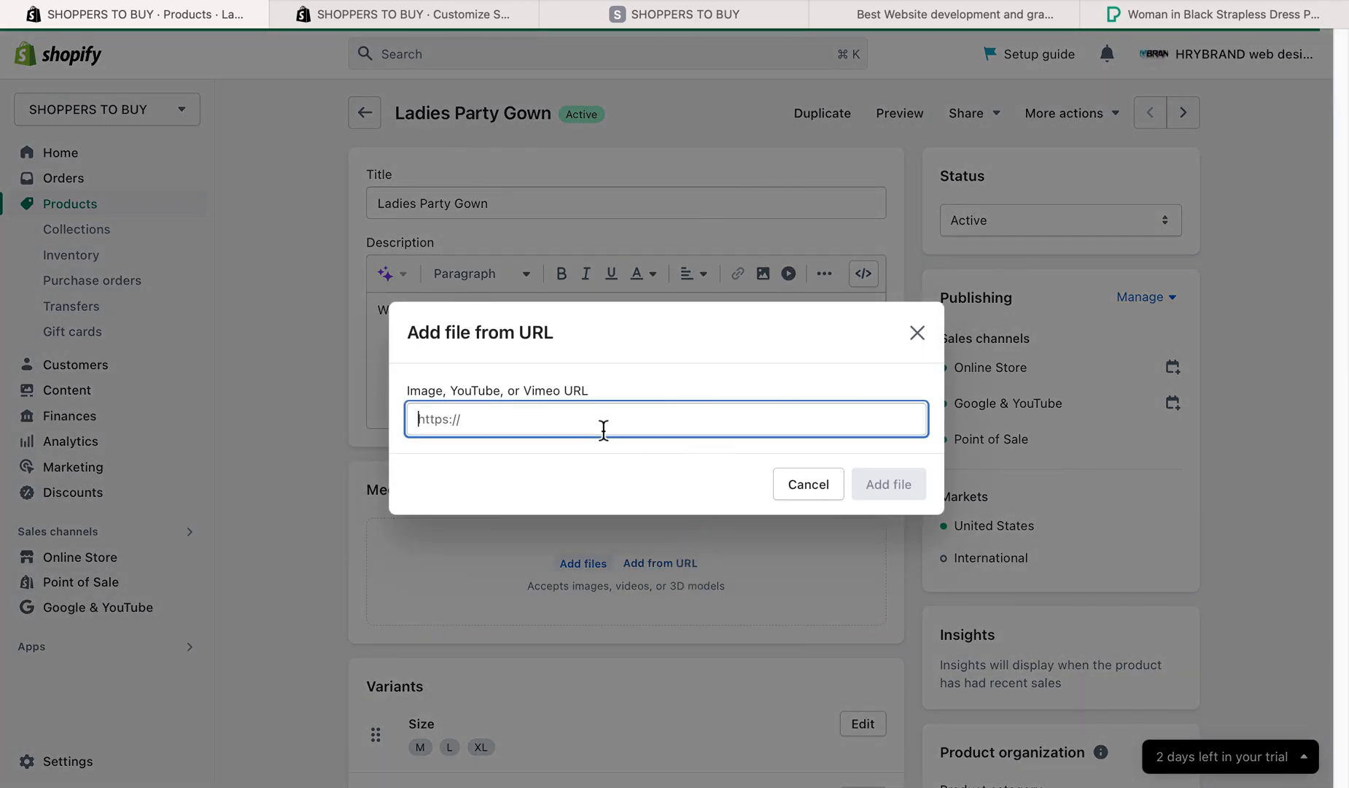
key("super+v")
left_click(895, 484)
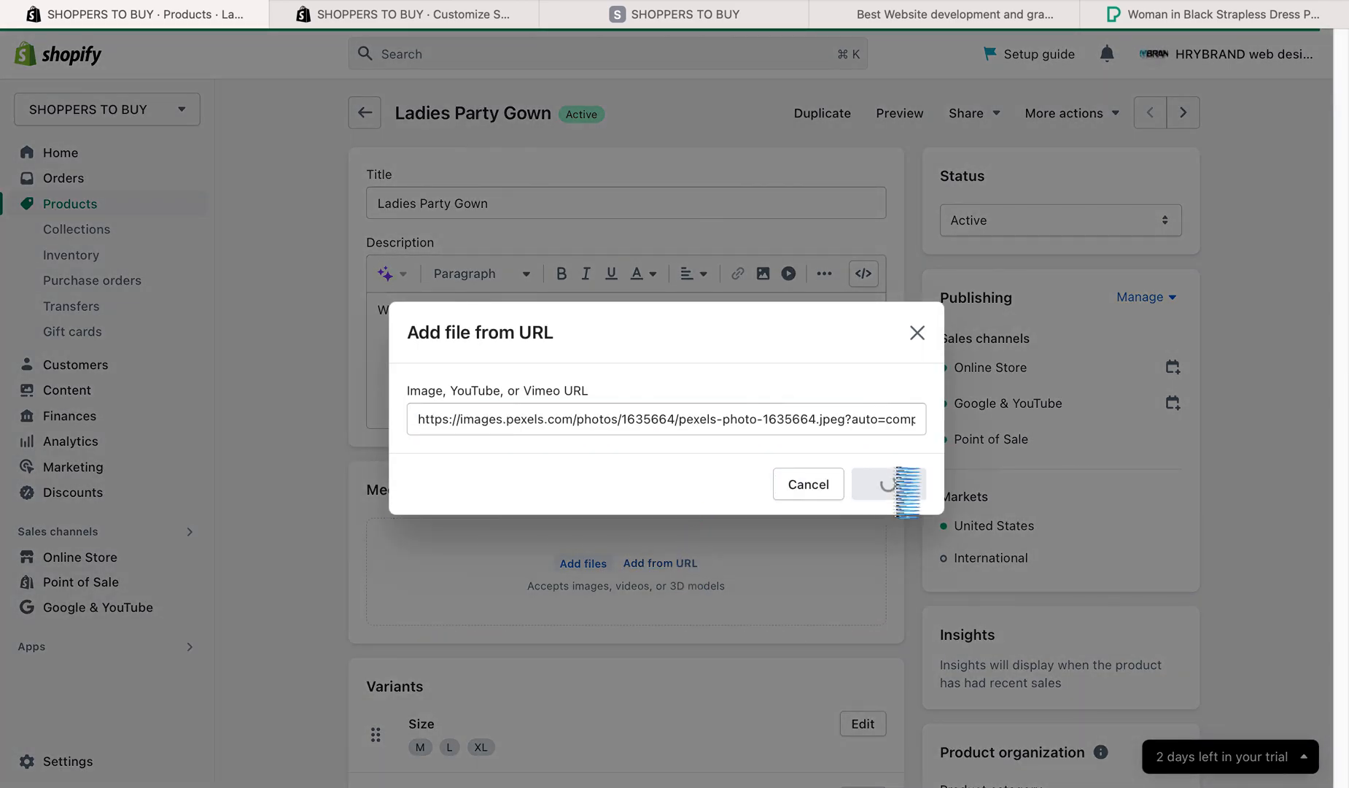
left_click(917, 277)
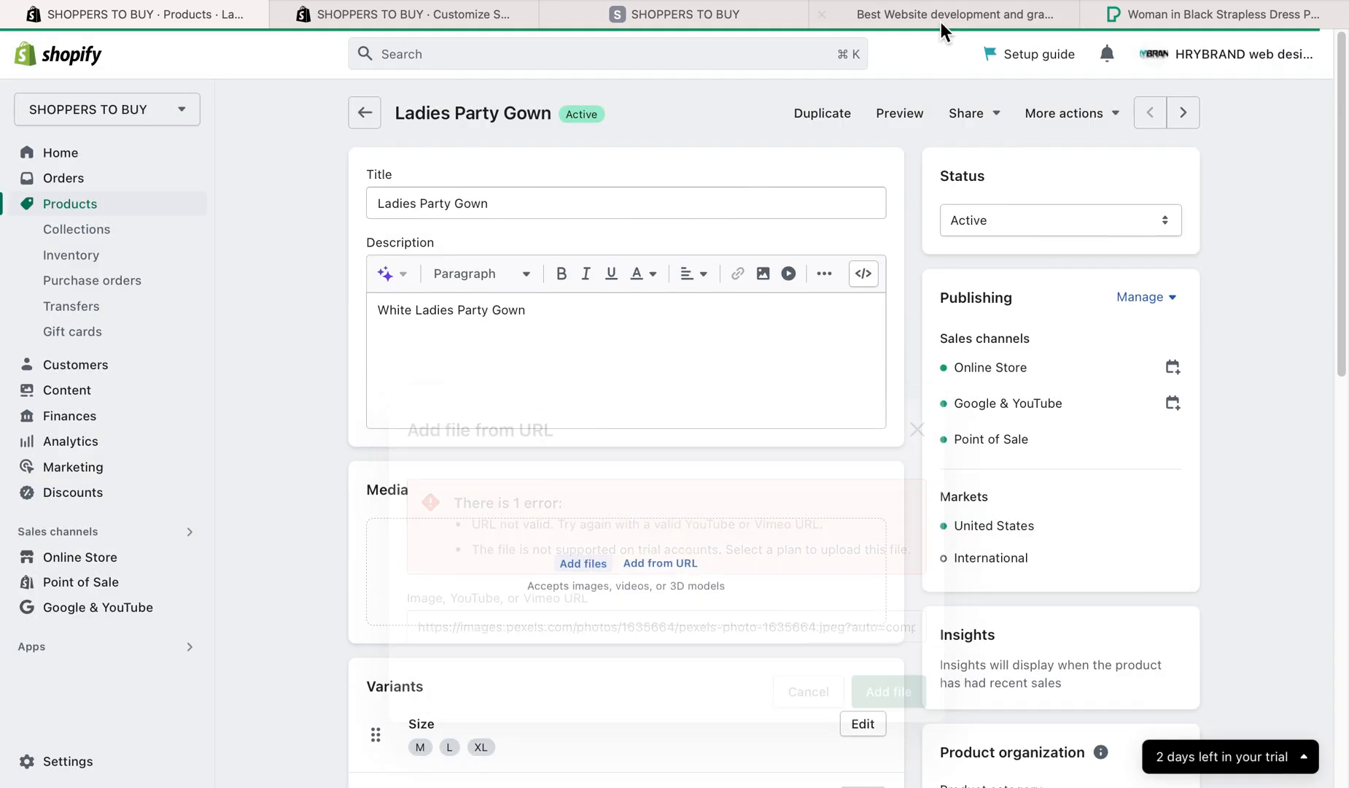
- Return to the black gown photo on Pexels and download it, allowing downloads from the site
left_click(994, 13)
left_click(696, 22)
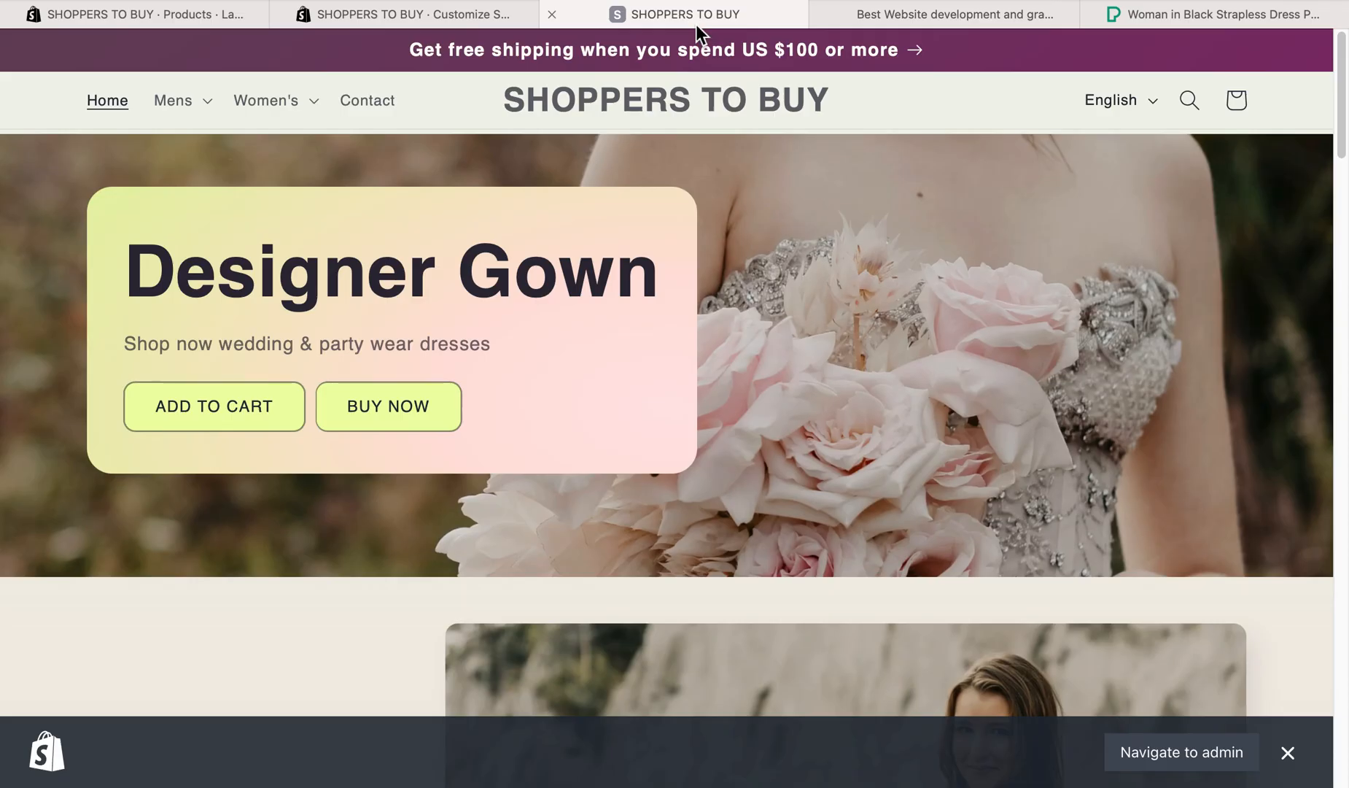
left_click(1214, 19)
left_click(706, 353)
left_click(705, 353)
right_click(683, 372)
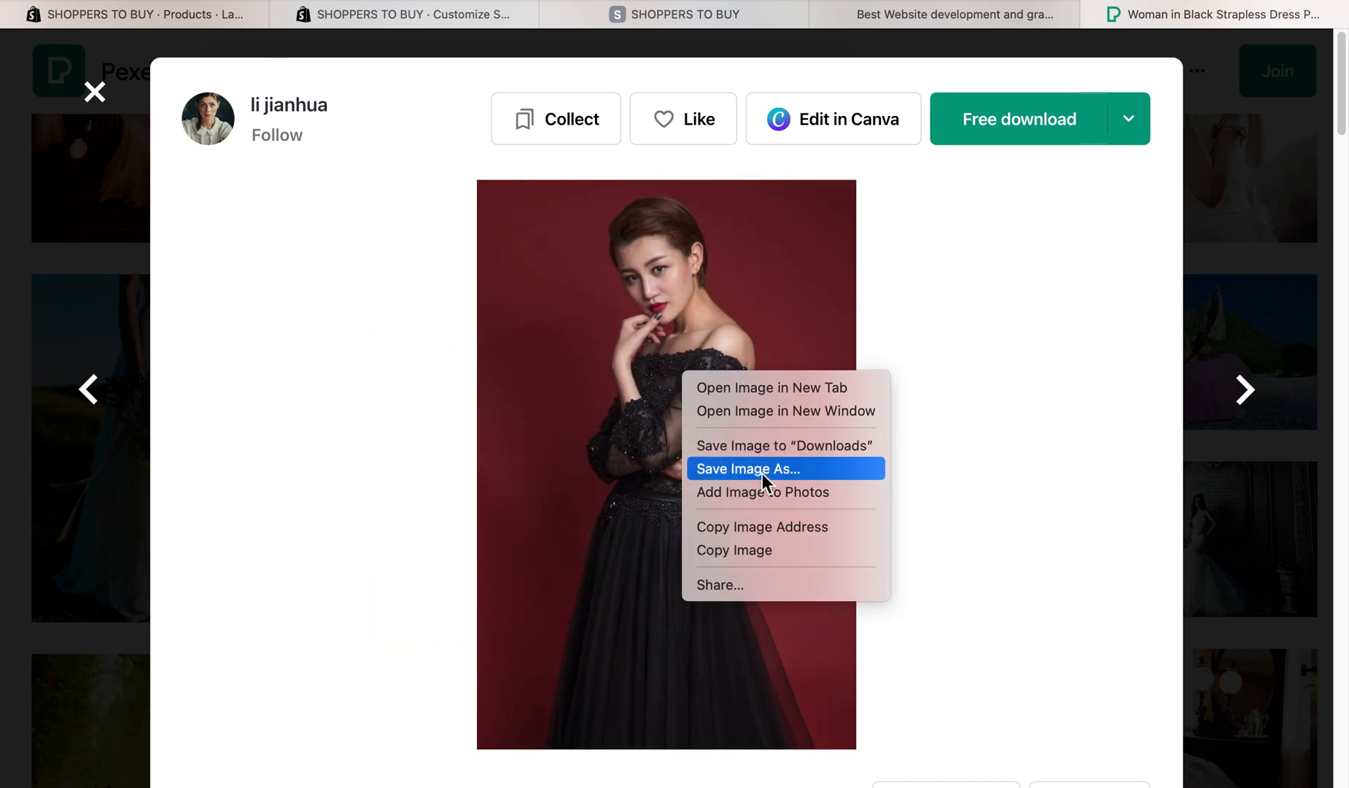
left_click(1091, 144)
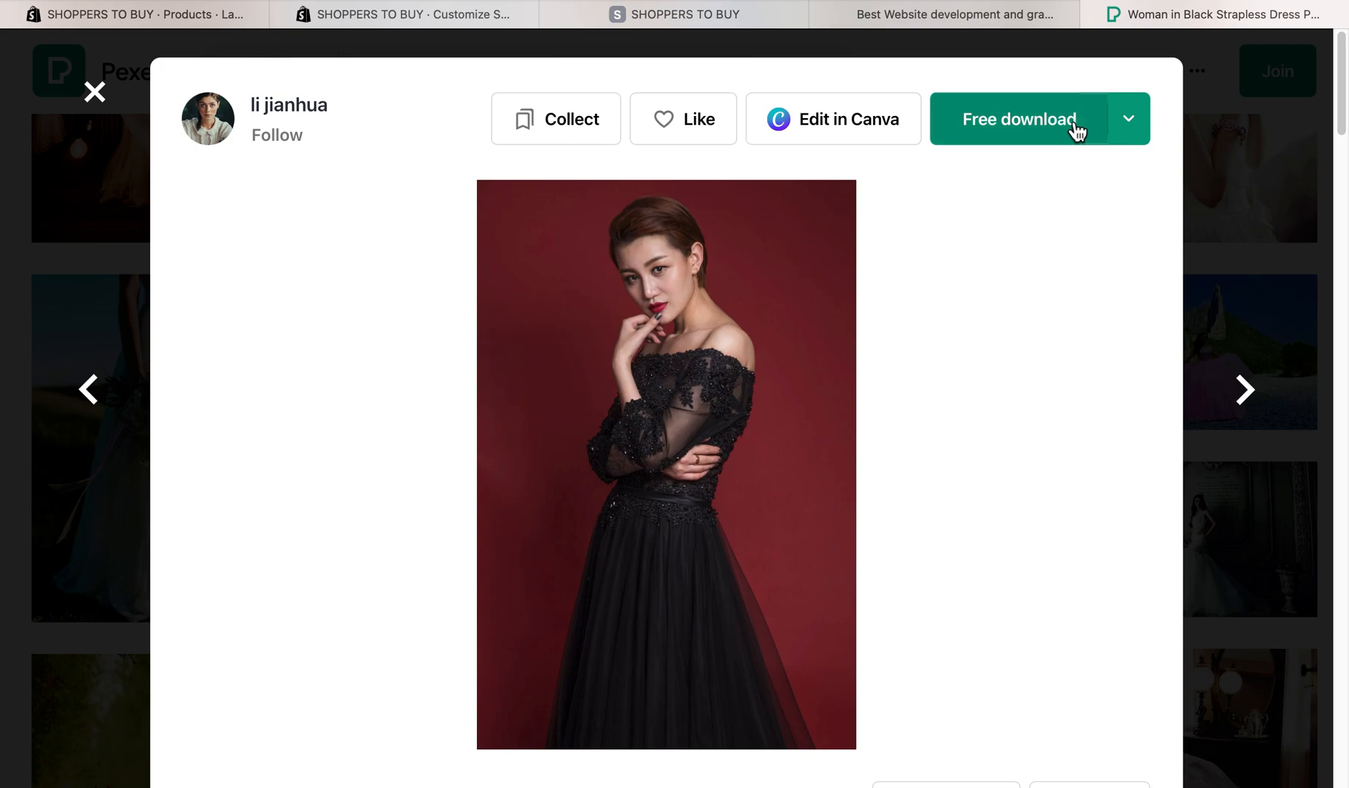
left_click(1072, 119)
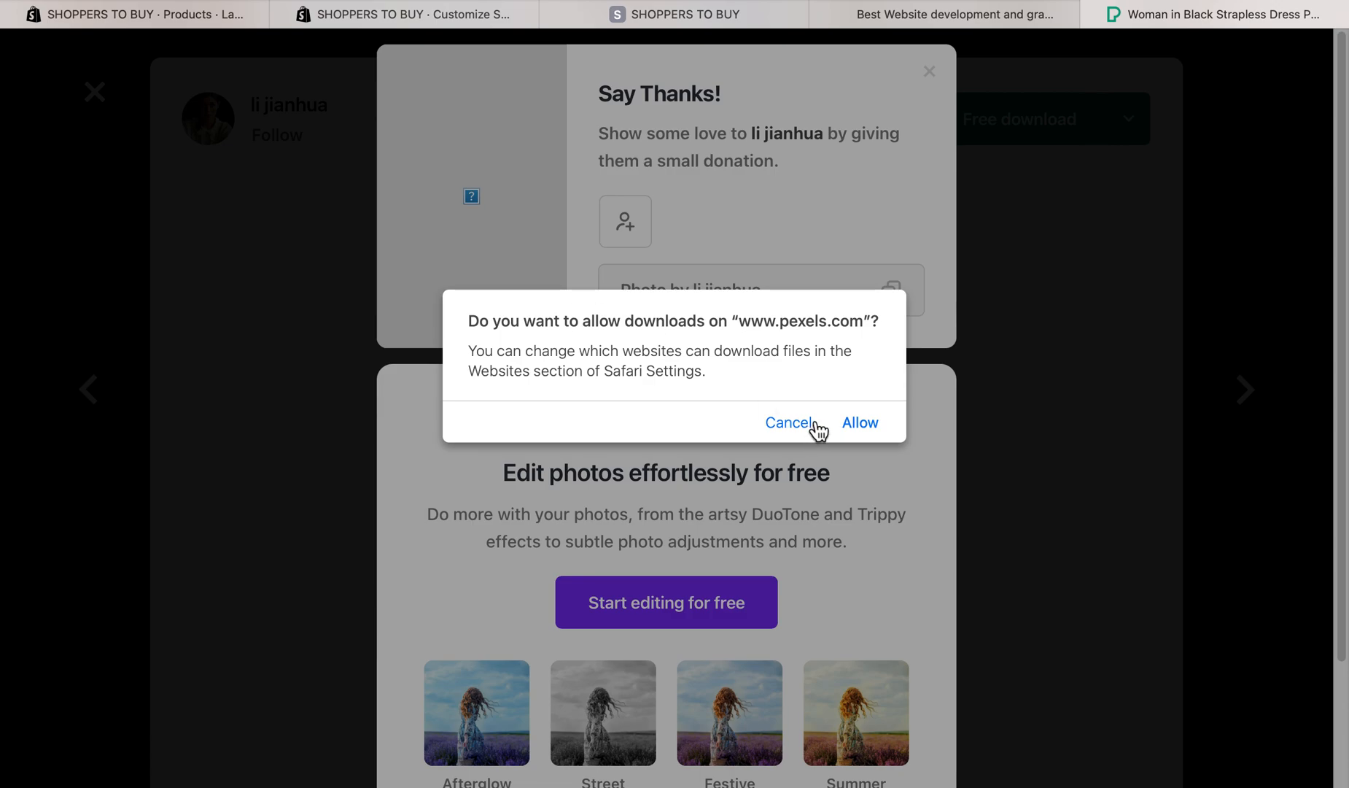
left_click(860, 422)
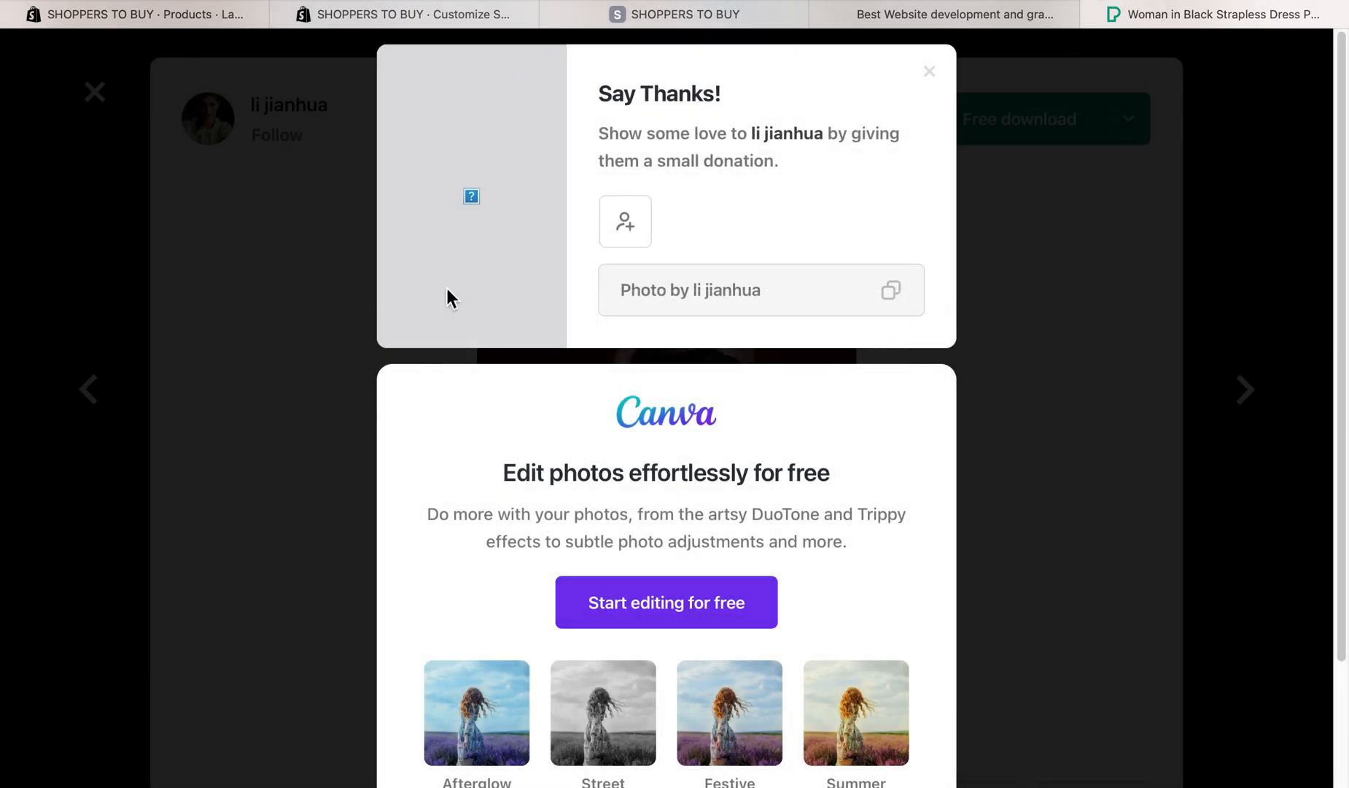
- Switch back to the Shopify product and try to upload the downloaded Pexels black gown JPG to its media
left_click(315, 16)
left_click(194, 16)
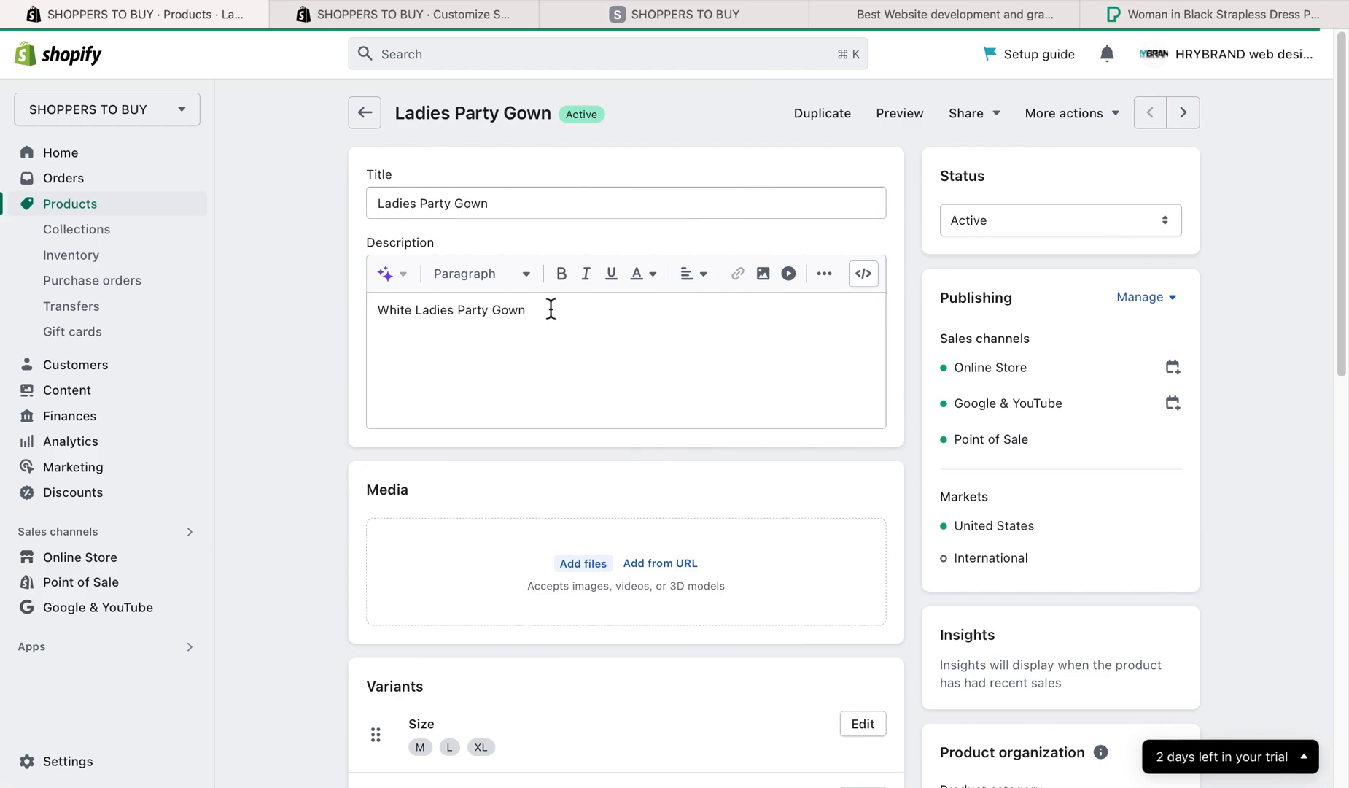
left_click(583, 563)
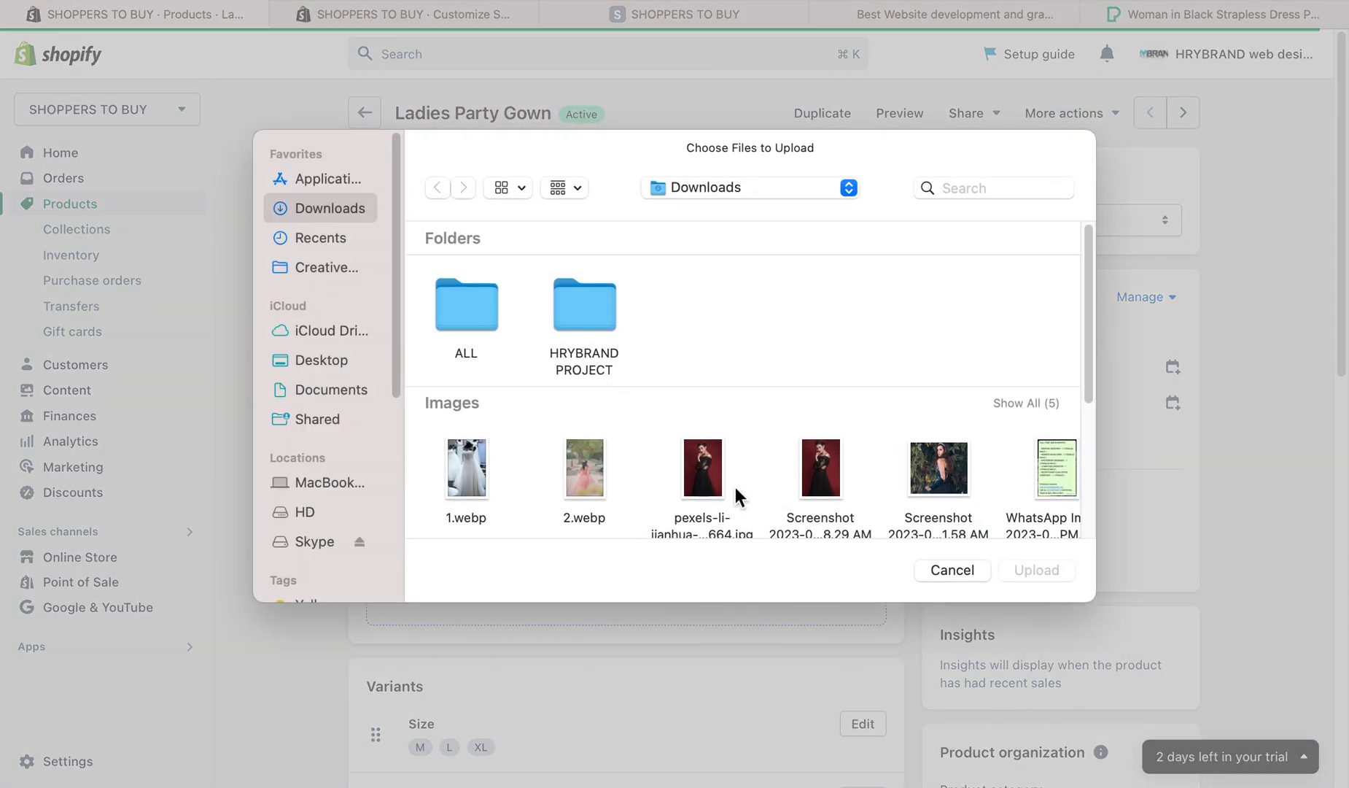
scroll(773, 467, "down", 1)
left_click(704, 454)
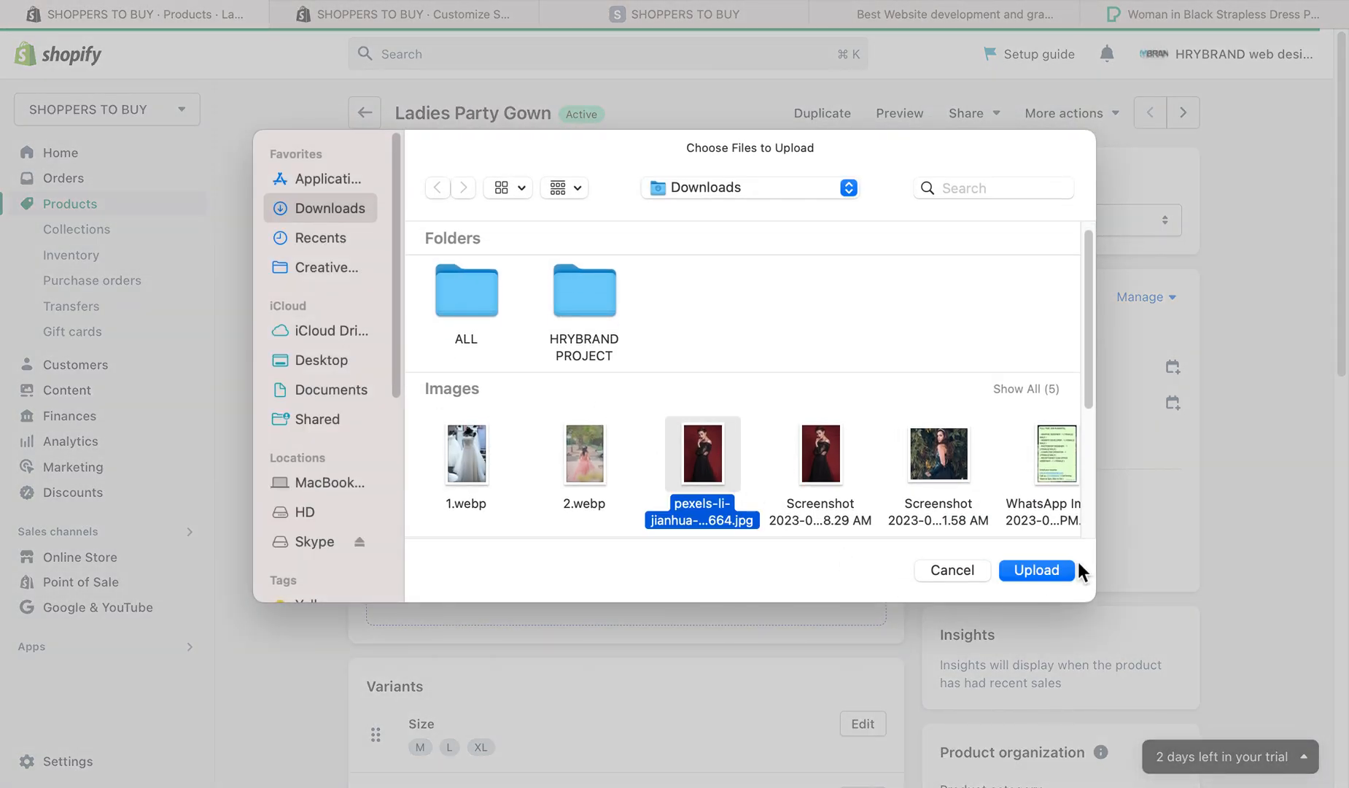
left_click(1036, 570)
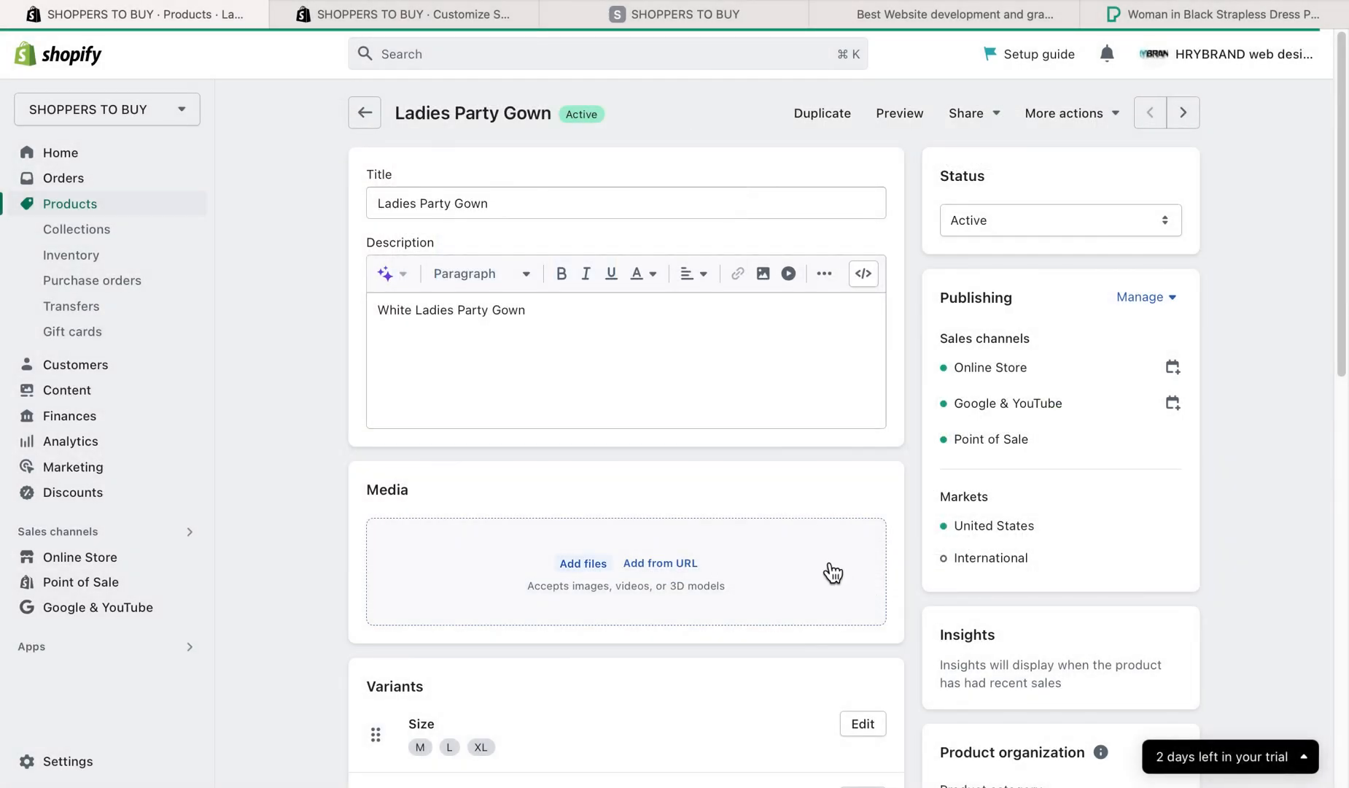
- Look over the Ladies Party Gown product page and reload it to check its media
scroll(834, 567, "down", 12)
scroll(834, 567, "up", 12)
right_click(269, 188)
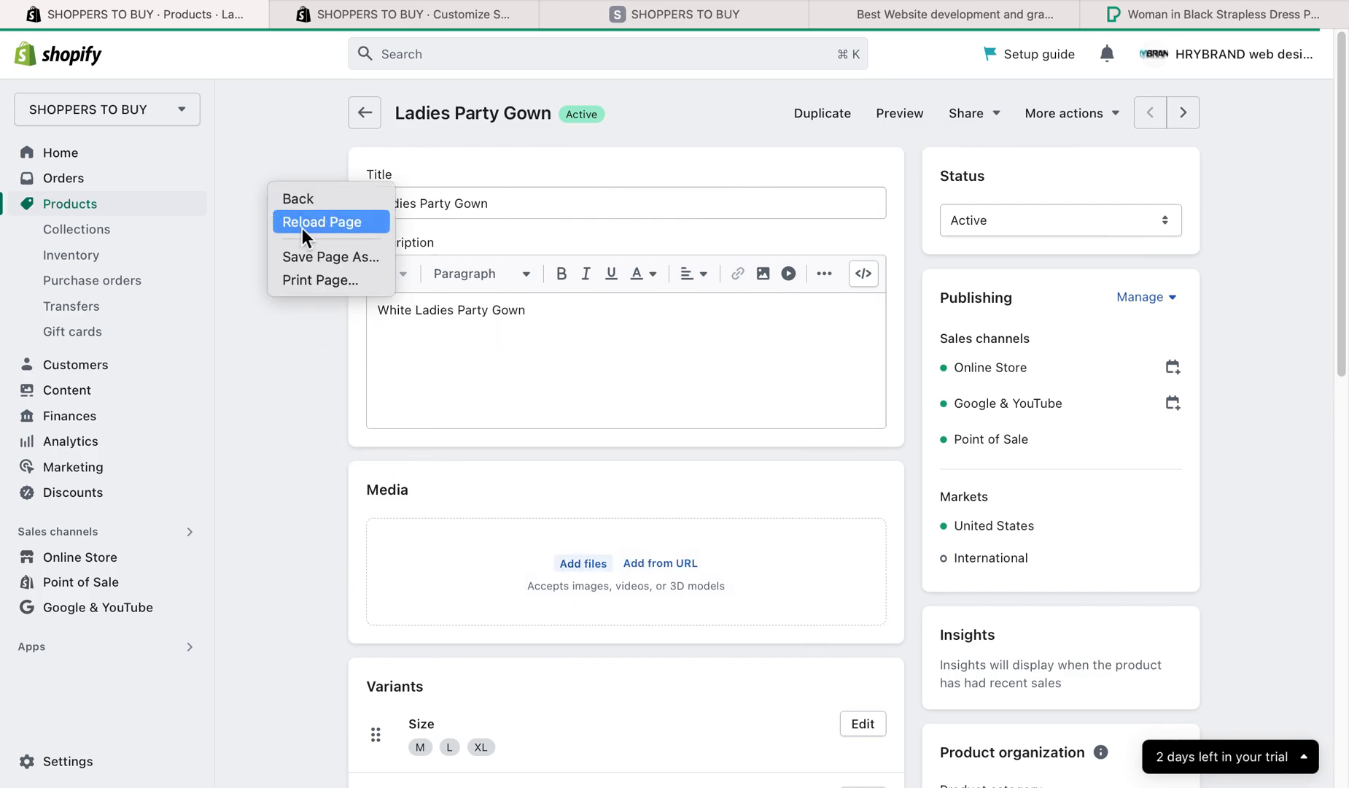
left_click(328, 221)
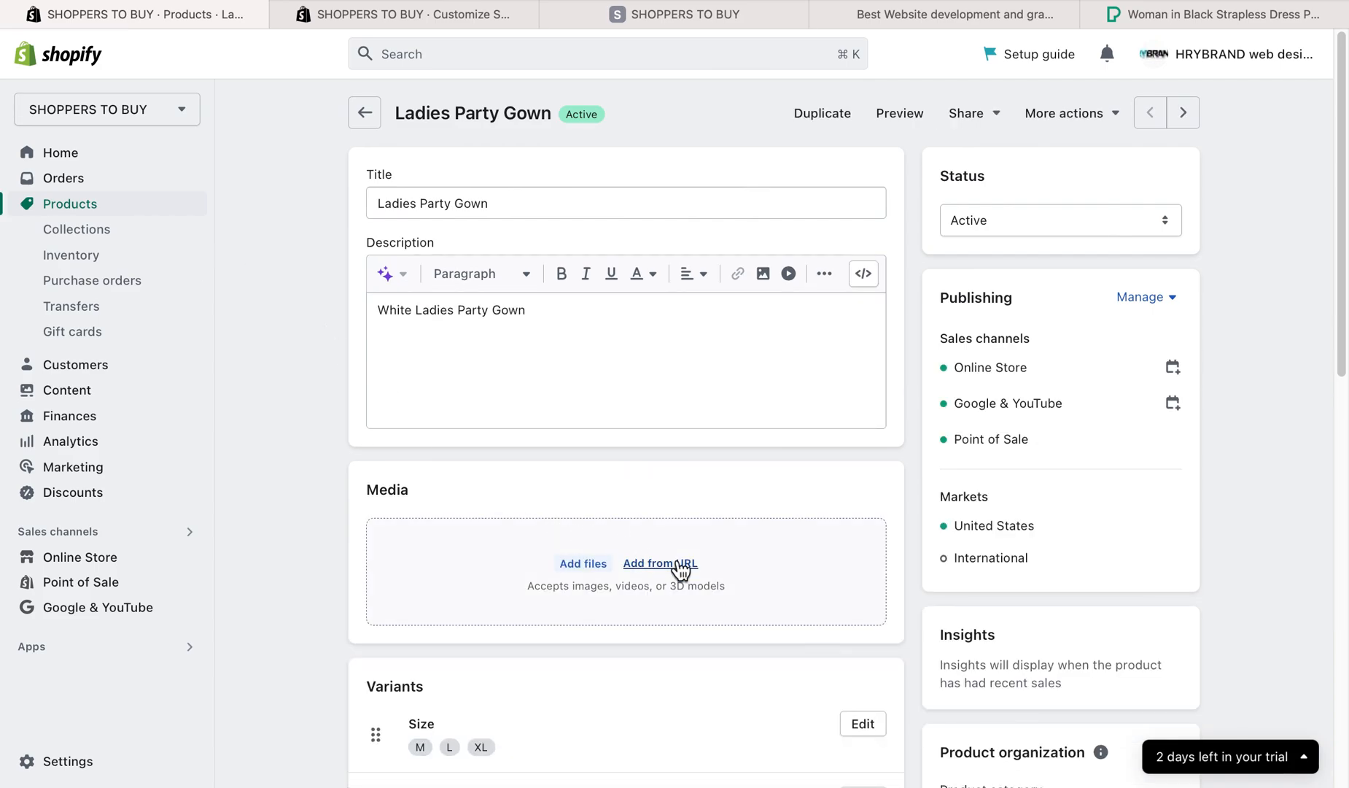
- Try to upload the downloaded Pexels black gown JPG from the Downloads folder to the Ladies Party Gown media
left_click(582, 564)
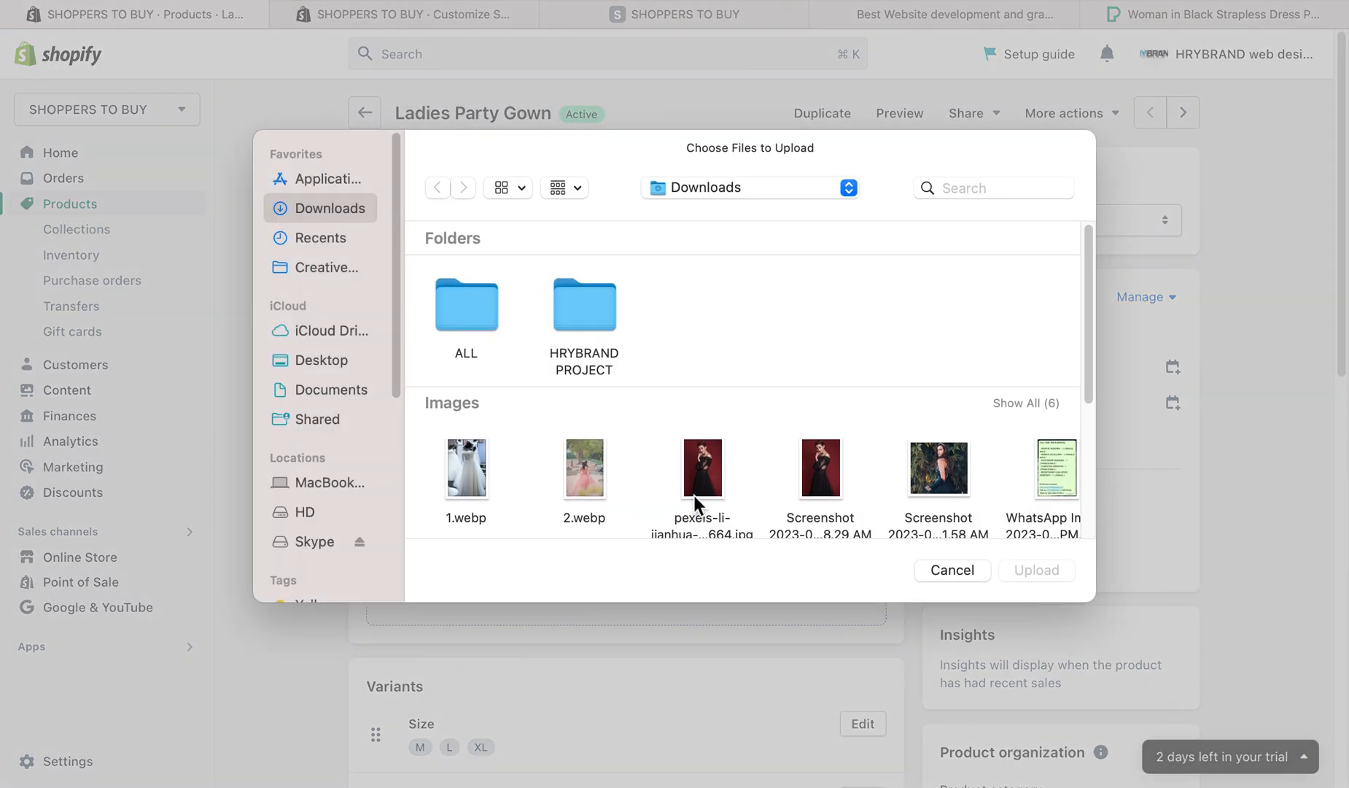
double_click(708, 476)
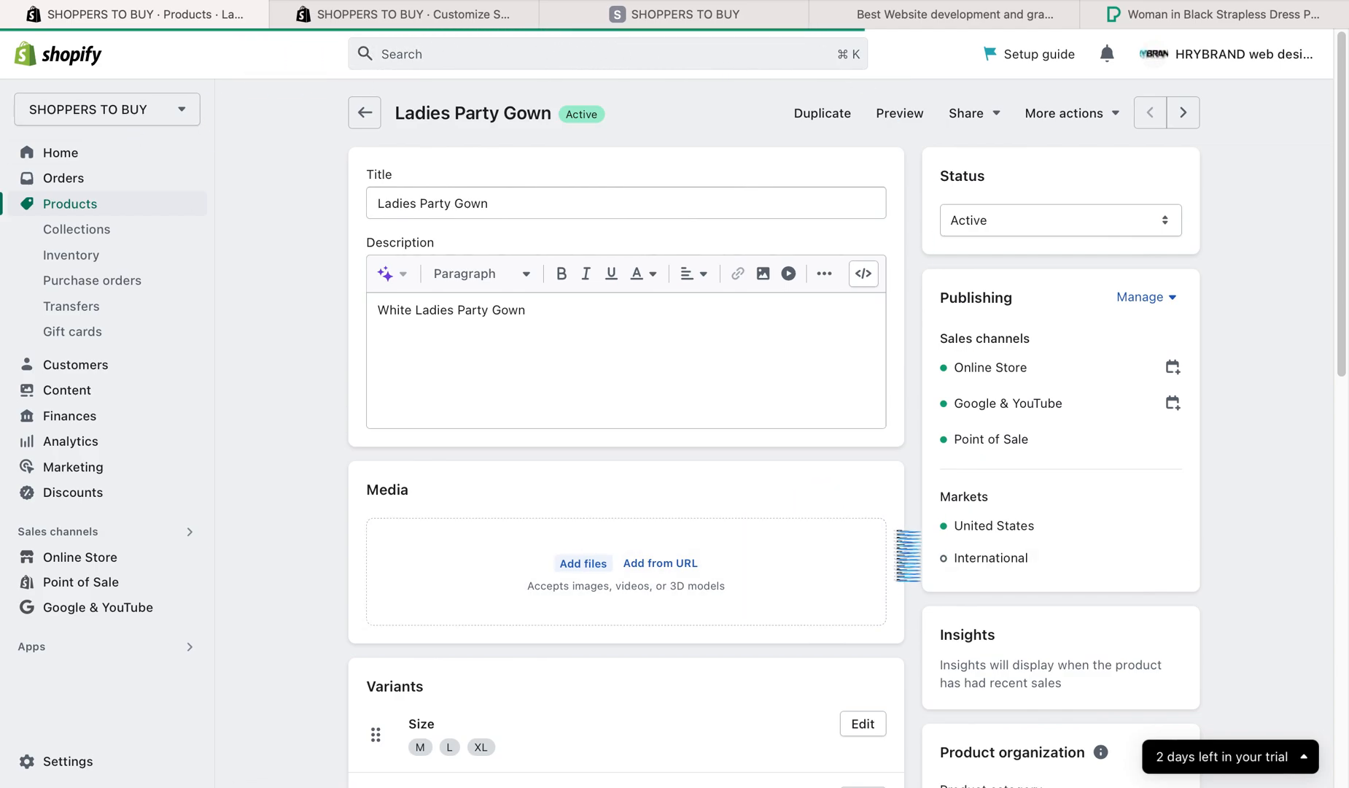
scroll(886, 537, "down", 1)
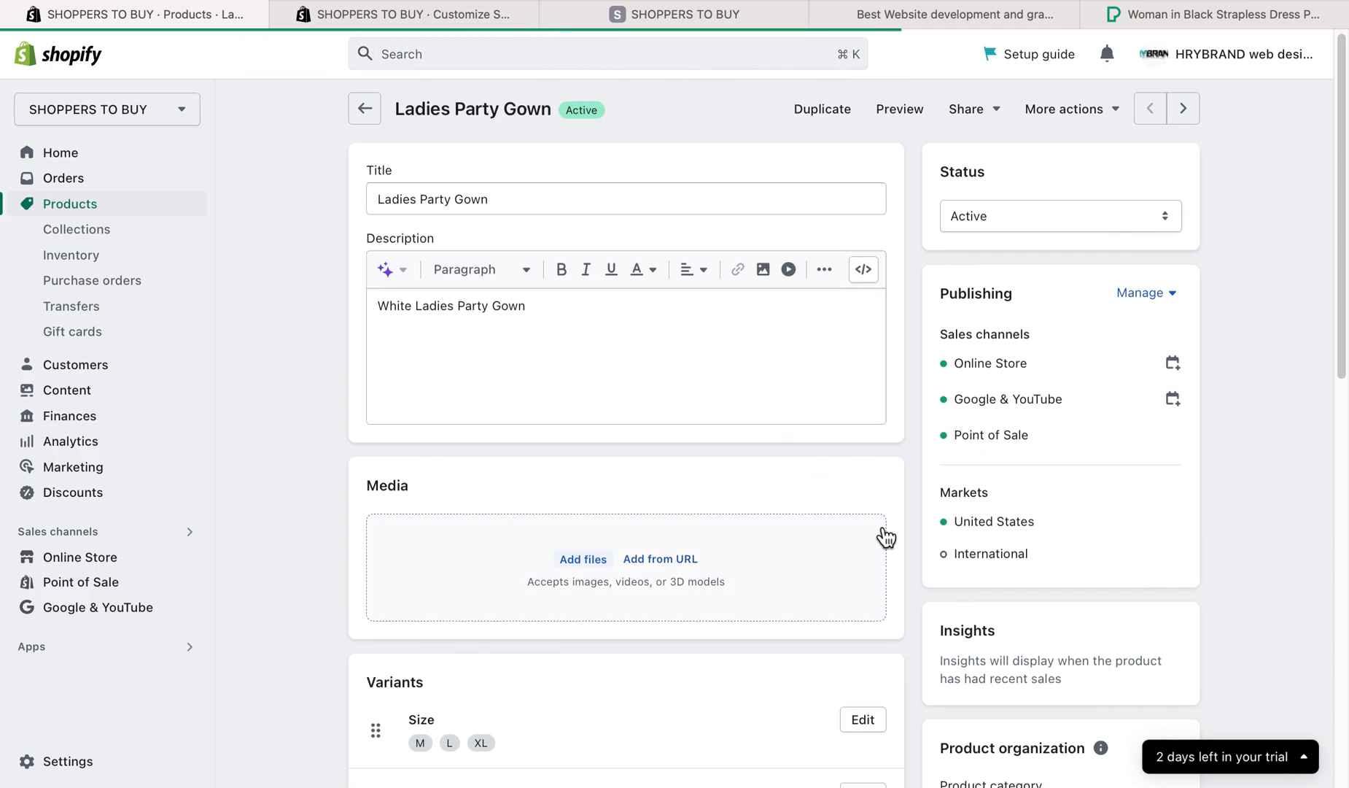
- Look through the HRYBRAND PROJECT and ALL folders, then try to upload 2.webp from Downloads to the product's media
left_click(574, 575)
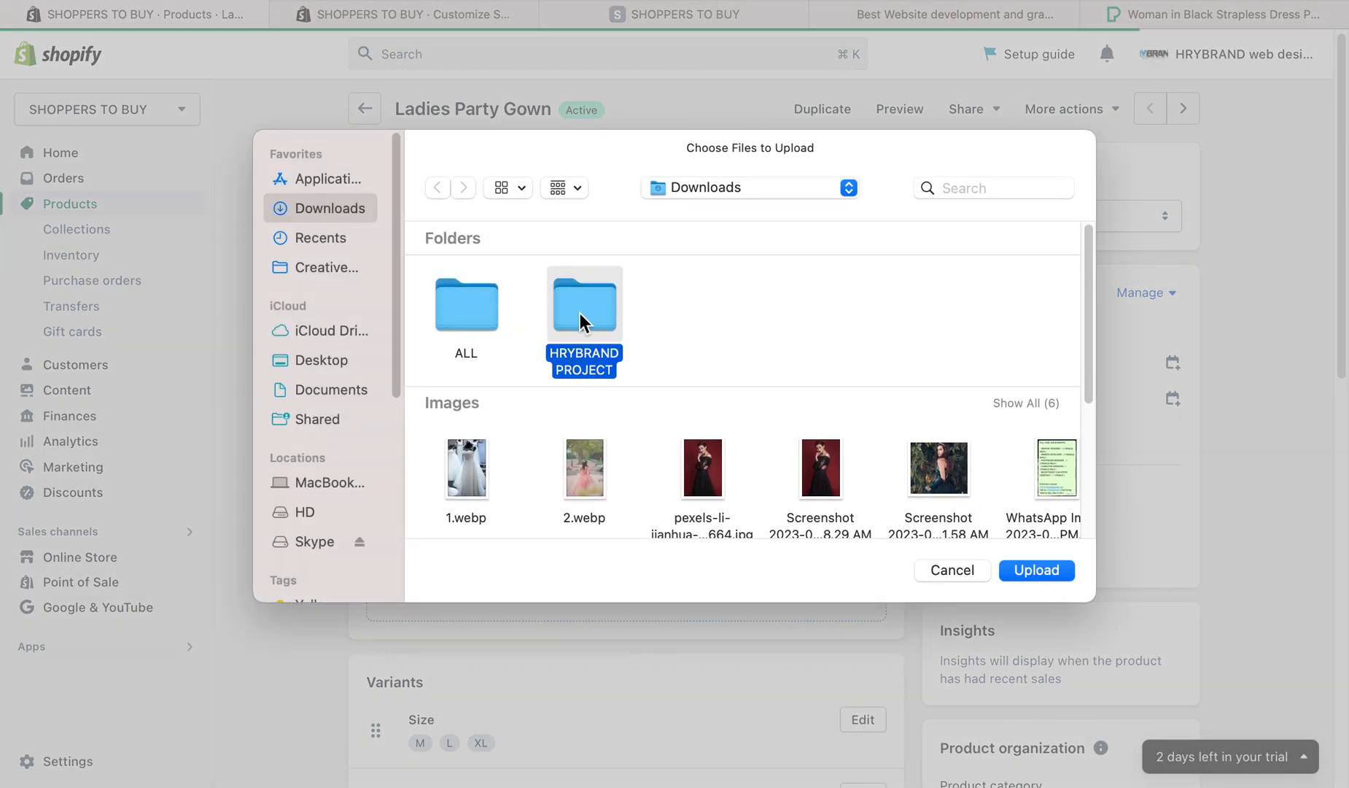
double_click(580, 312)
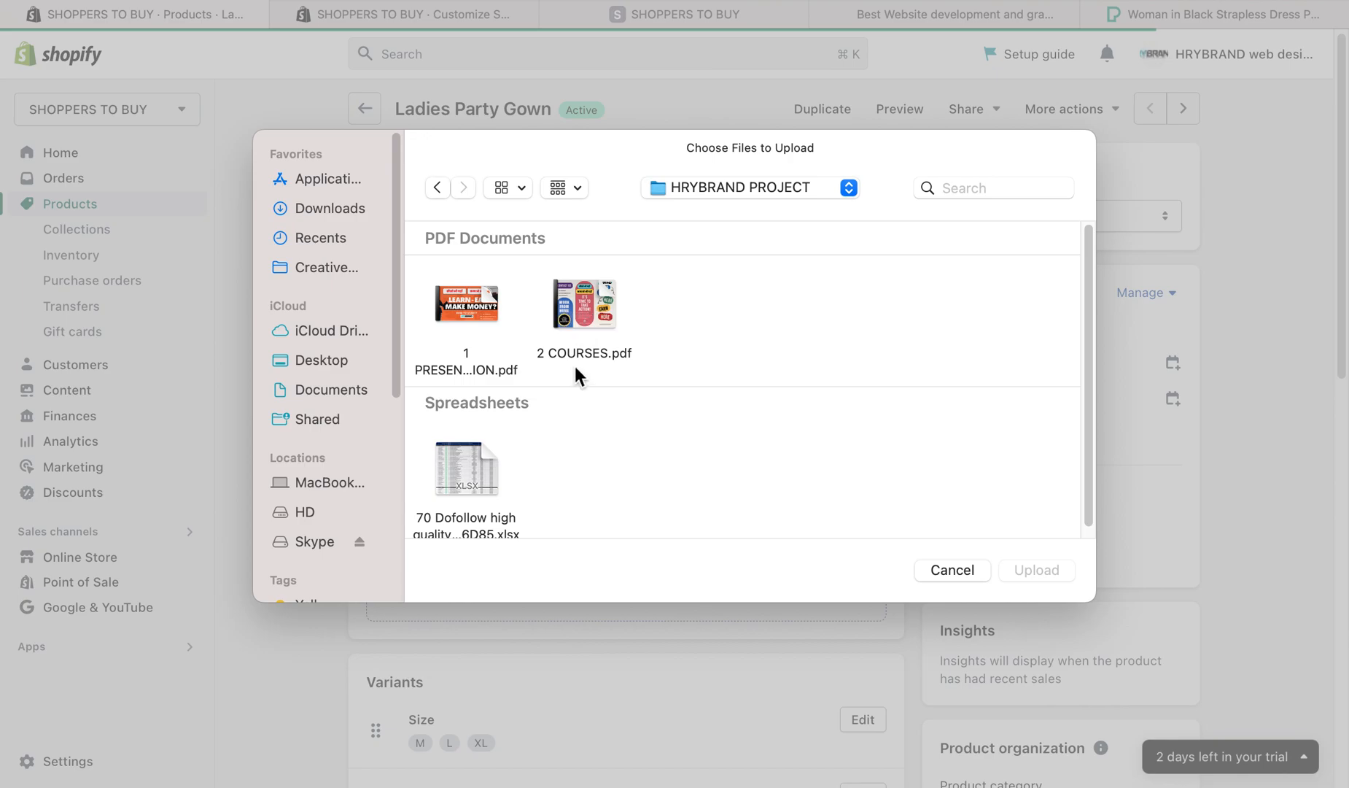
left_click(440, 189)
double_click(461, 320)
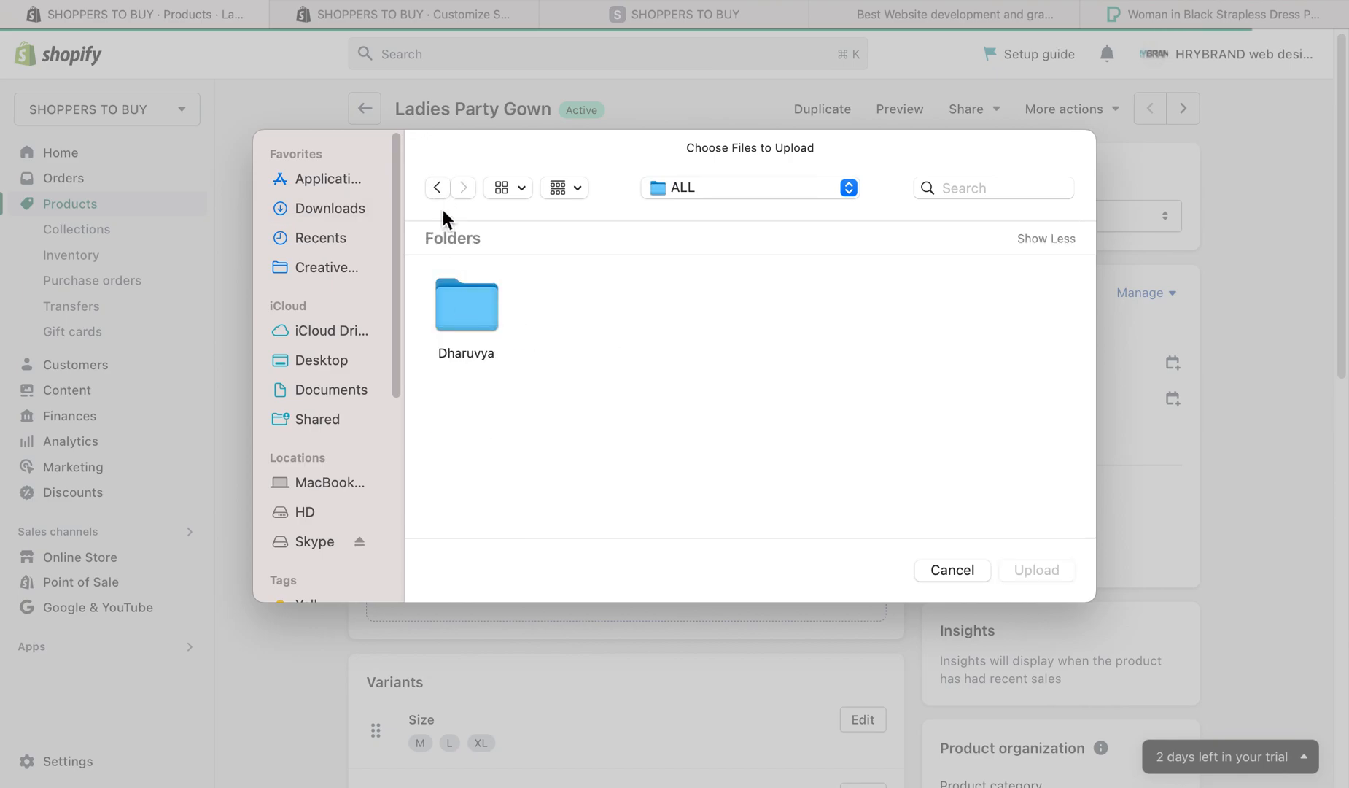
left_click(438, 189)
scroll(692, 409, "down", 1)
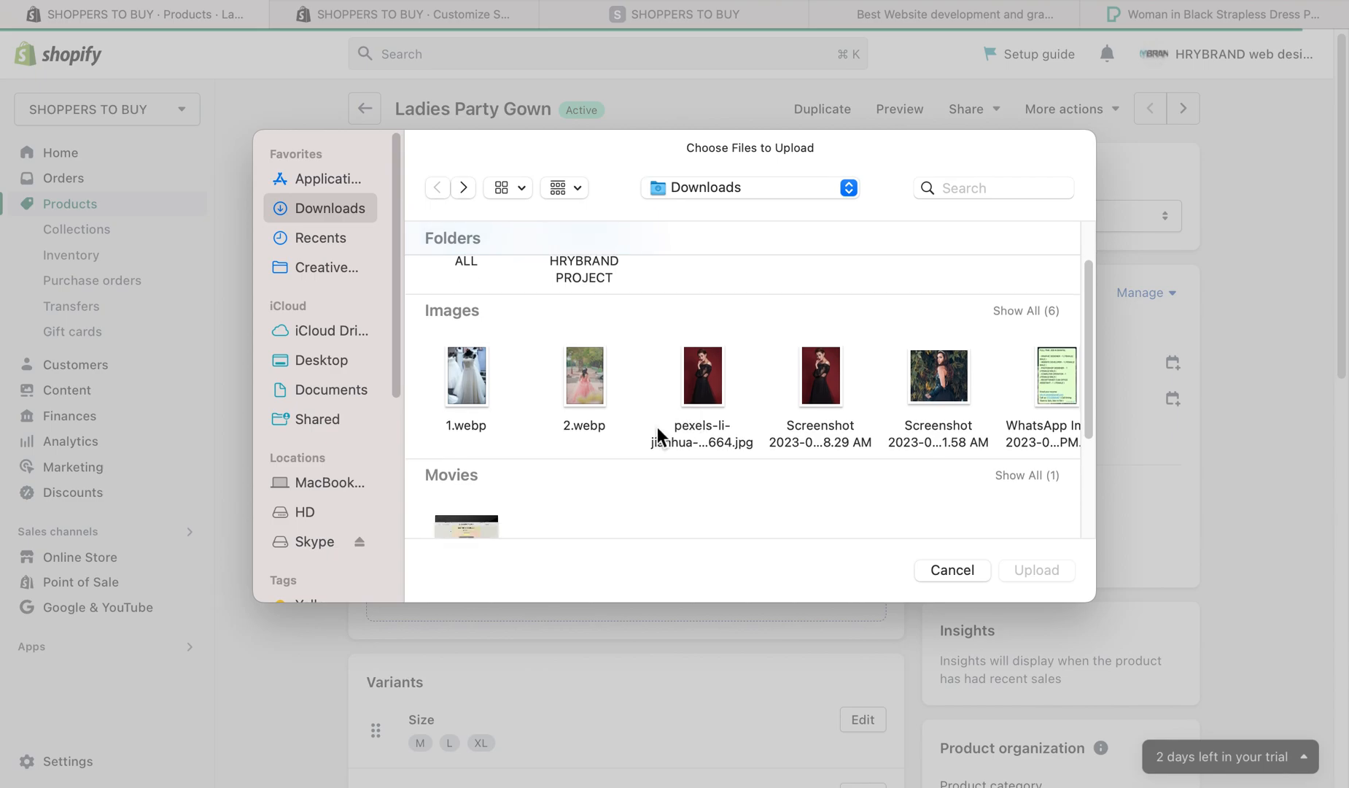
double_click(586, 388)
scroll(785, 531, "down", 10)
scroll(786, 531, "up", 10)
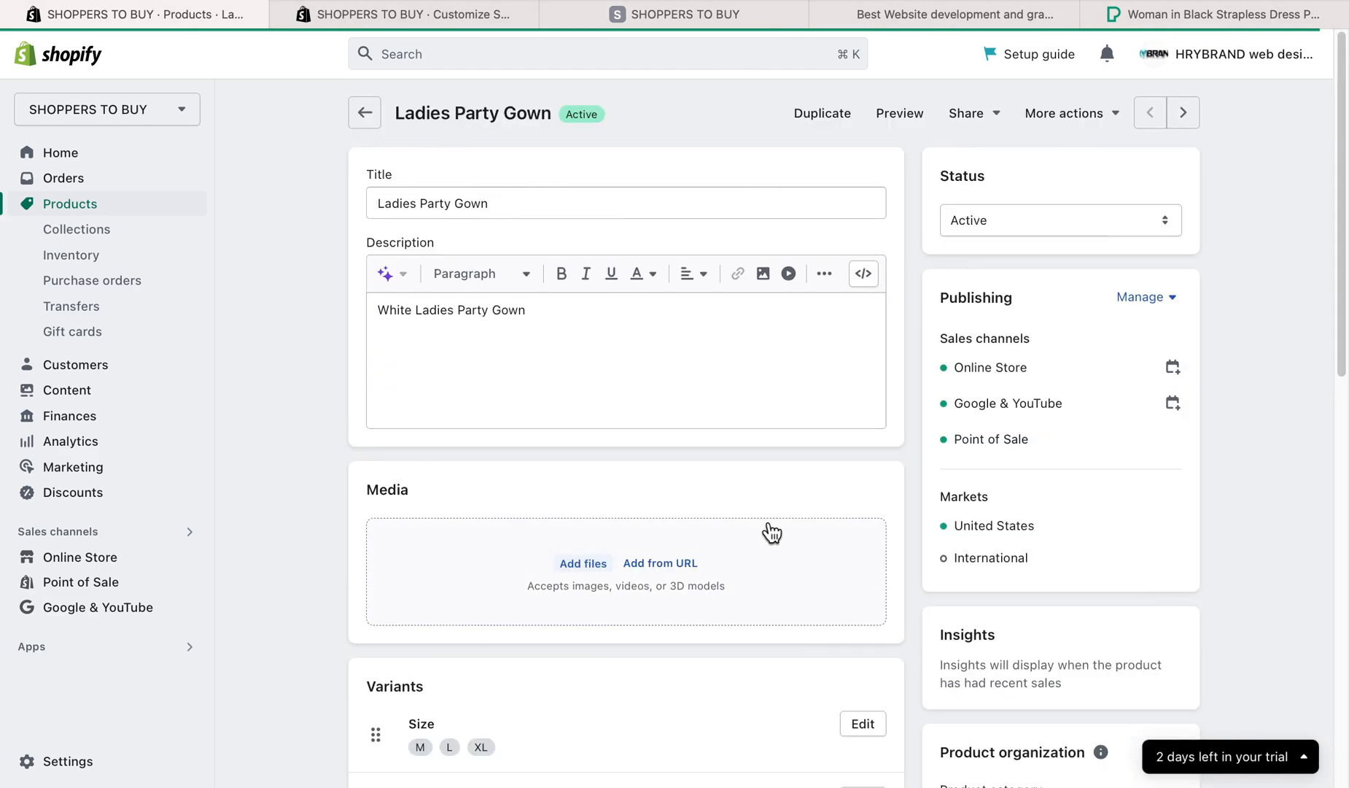